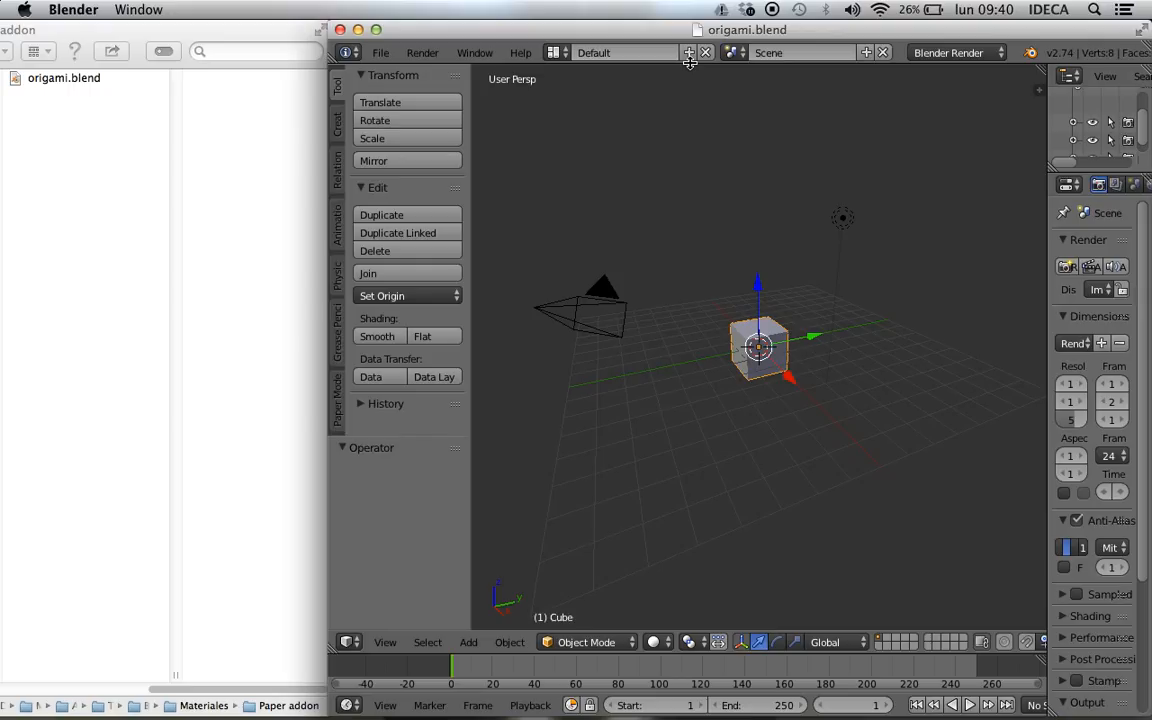
- Check in the user preferences that the Export Paper Model add-on is enabled, and close the preferences
left_click(381, 52)
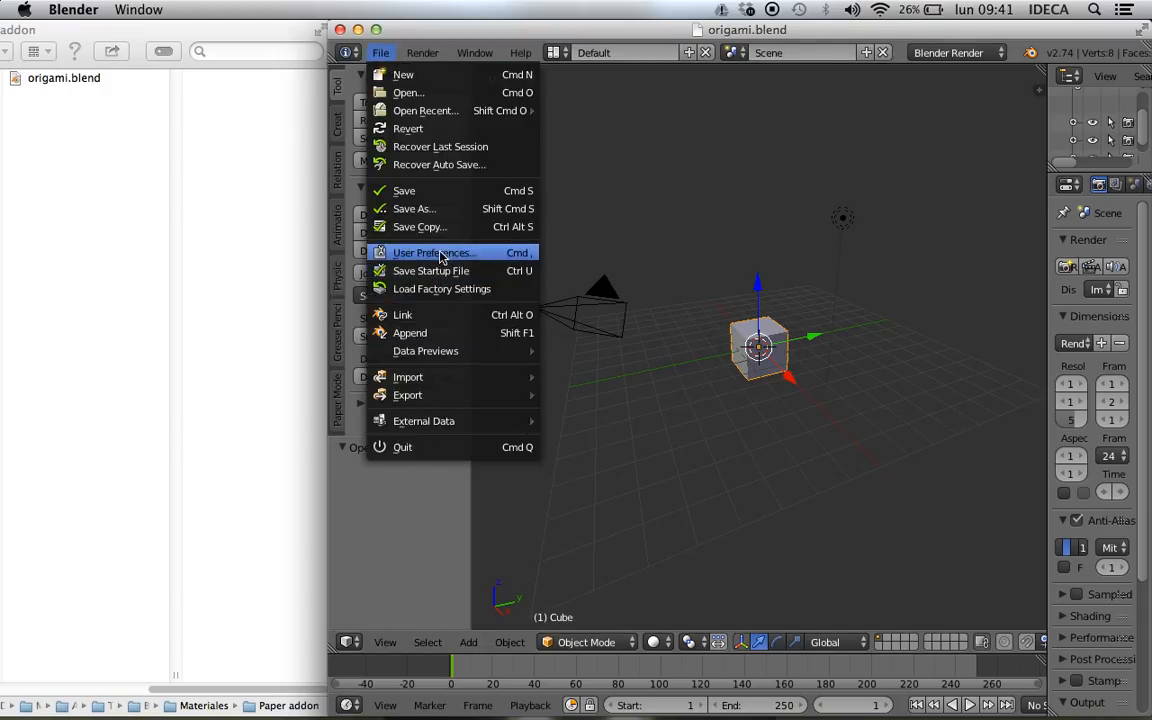
left_click(400, 252)
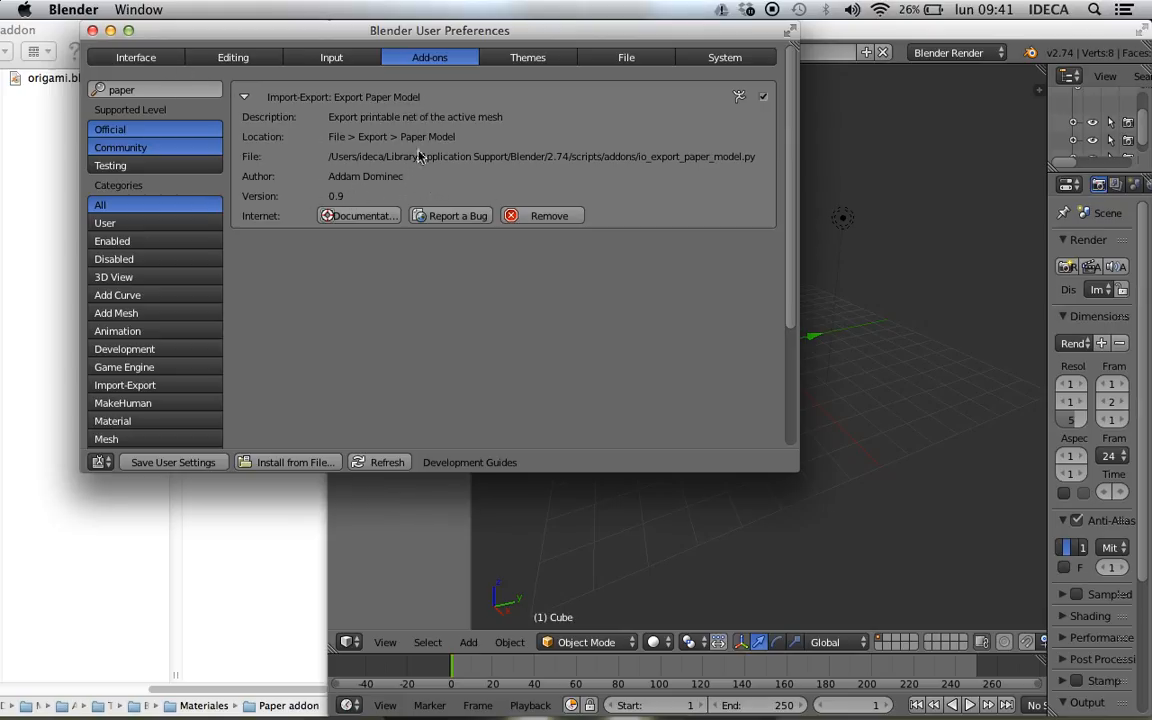
left_click(92, 30)
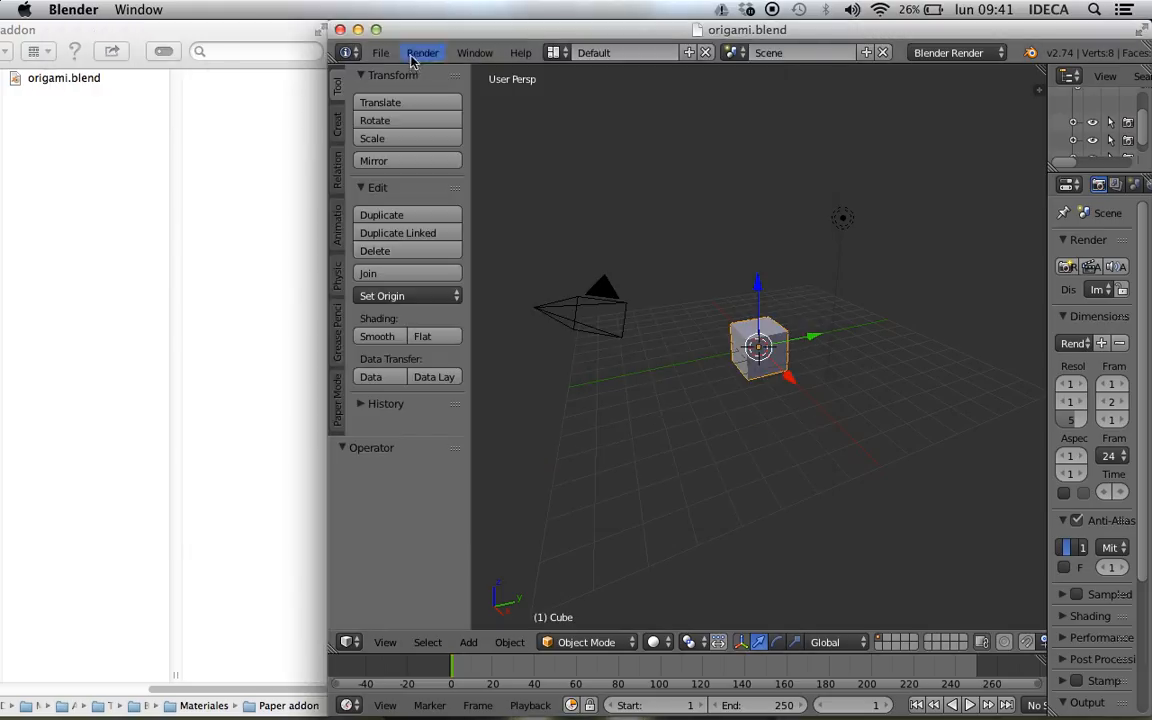
- Open the Paper Model (.svg) export for the cube and review its document settings
left_click(380, 52)
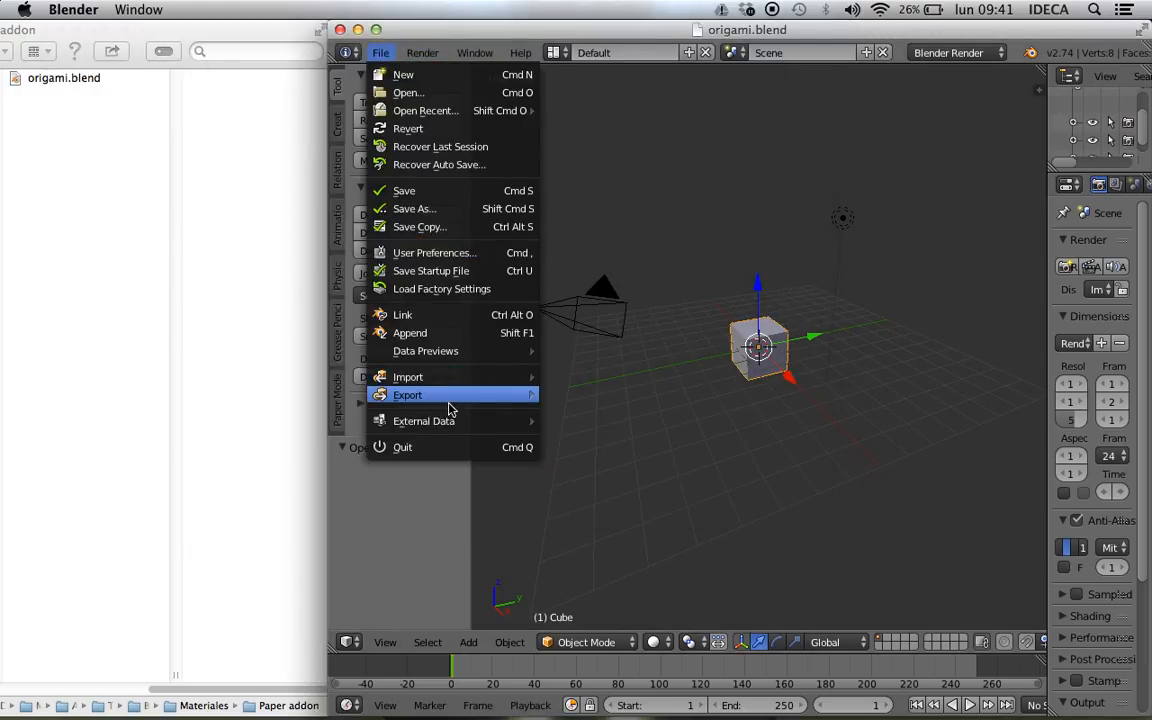
mouse_move(501, 400)
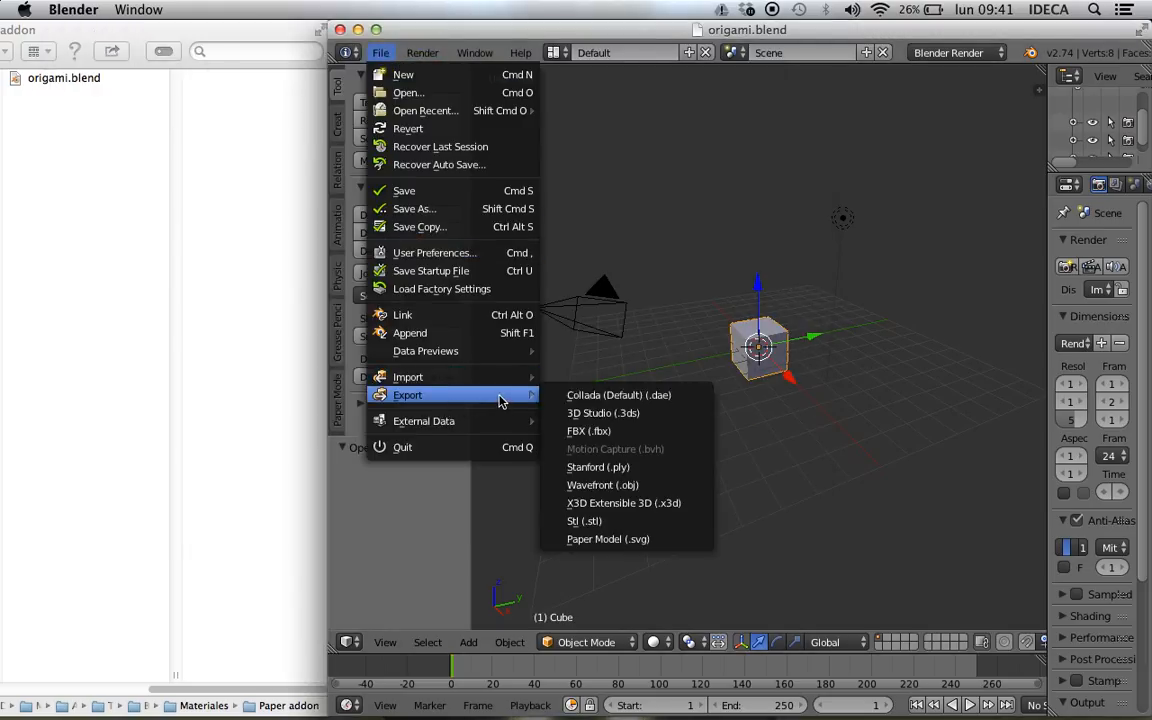
left_click(641, 541)
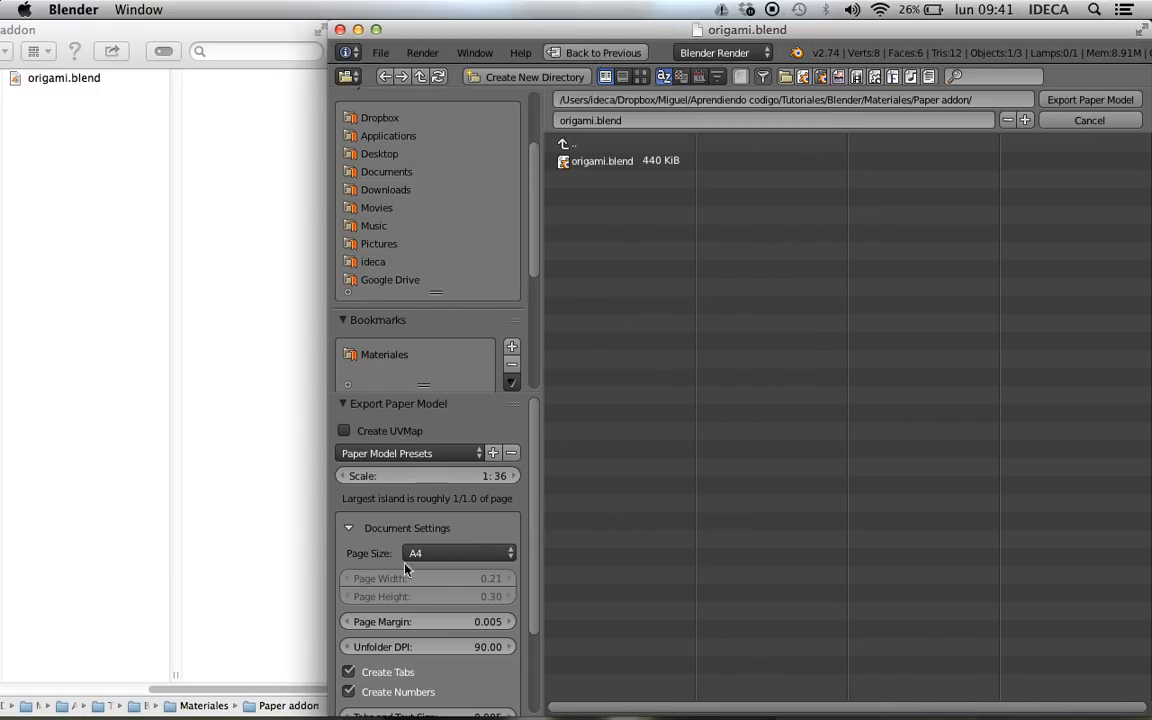
scroll(393, 533, "down", 3)
scroll(393, 533, "up", 3)
scroll(396, 455, "down", 2)
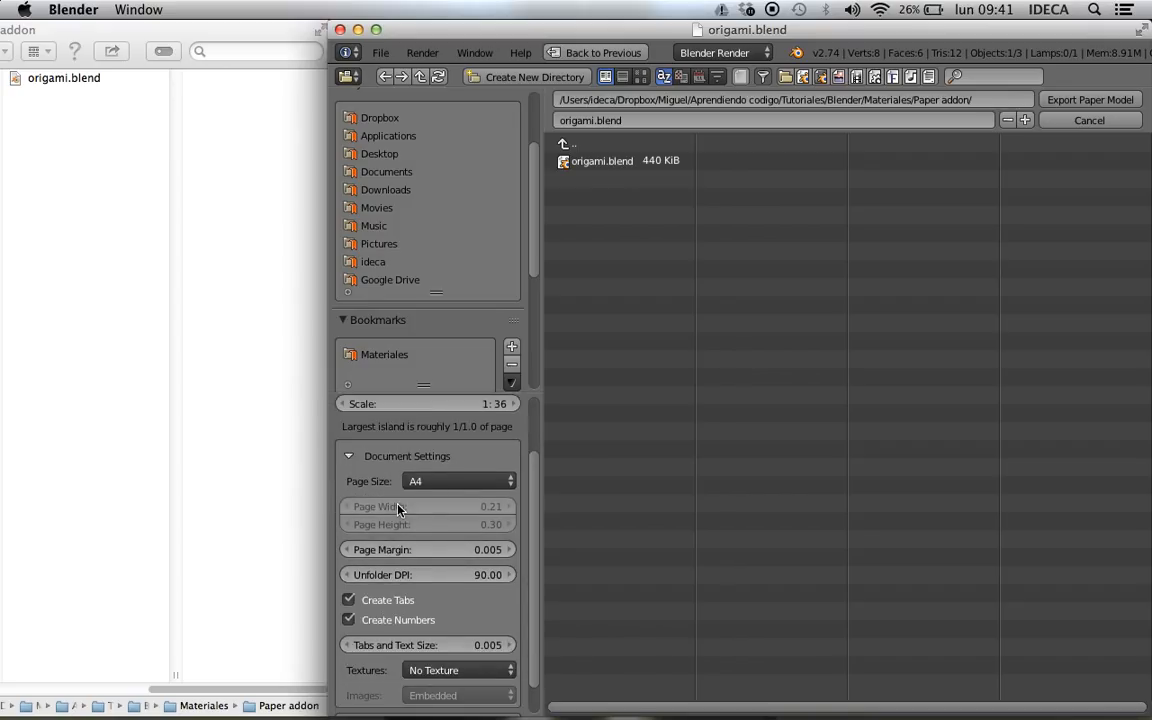
- Name the export file "test" and try to export the cube's paper model into the Paper addon folder
left_click(643, 120)
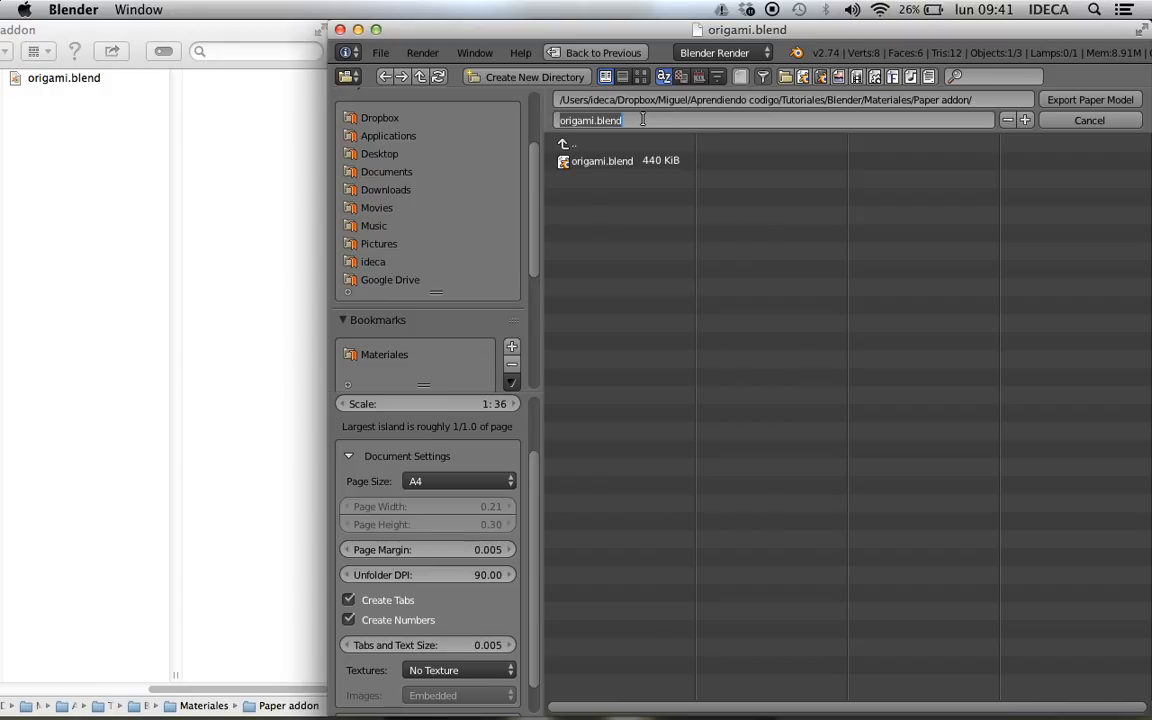
type("test")
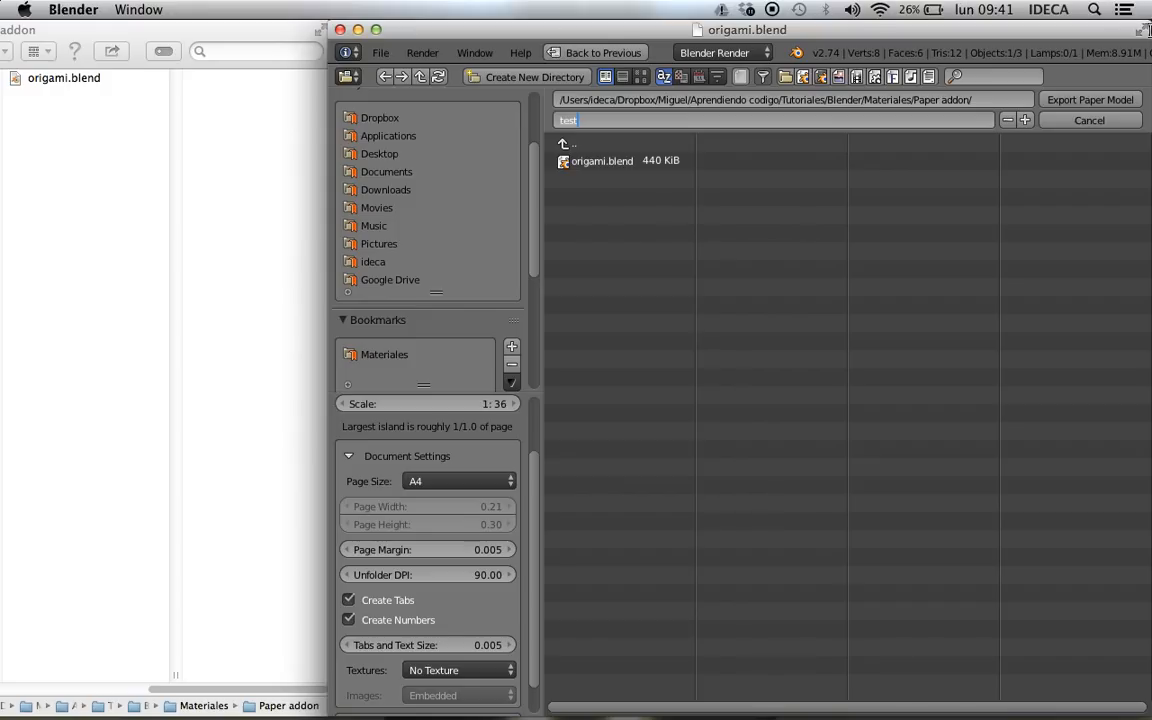
left_click(1106, 107)
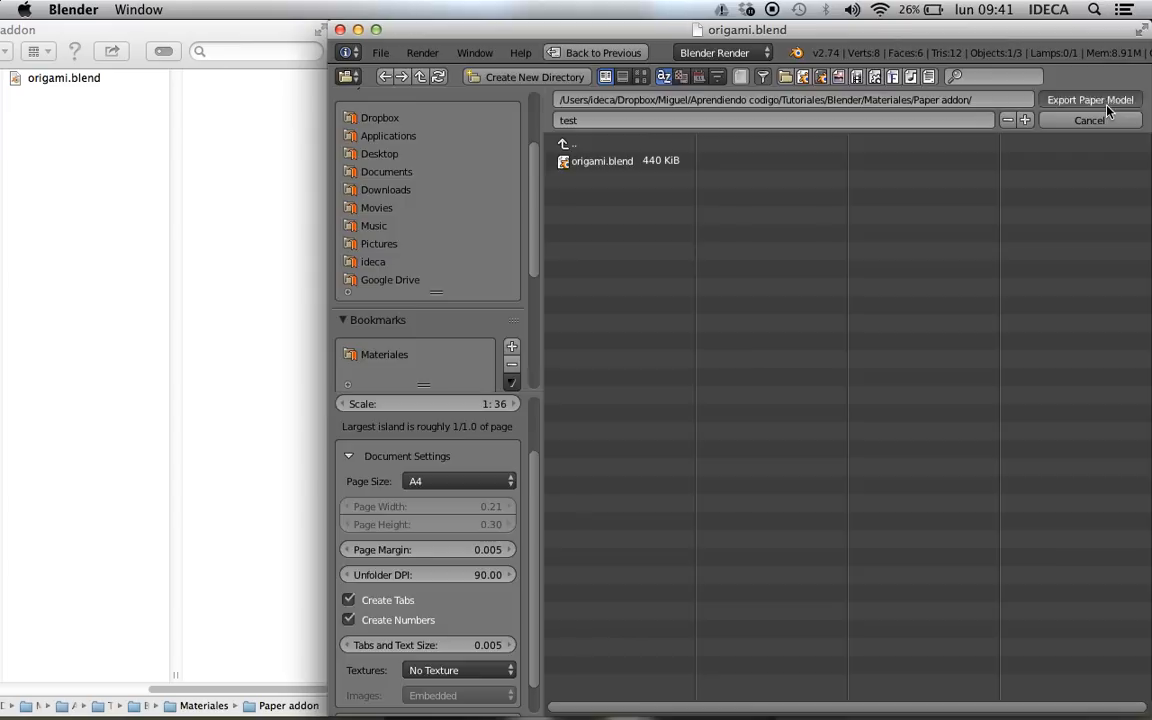
left_click(1106, 104)
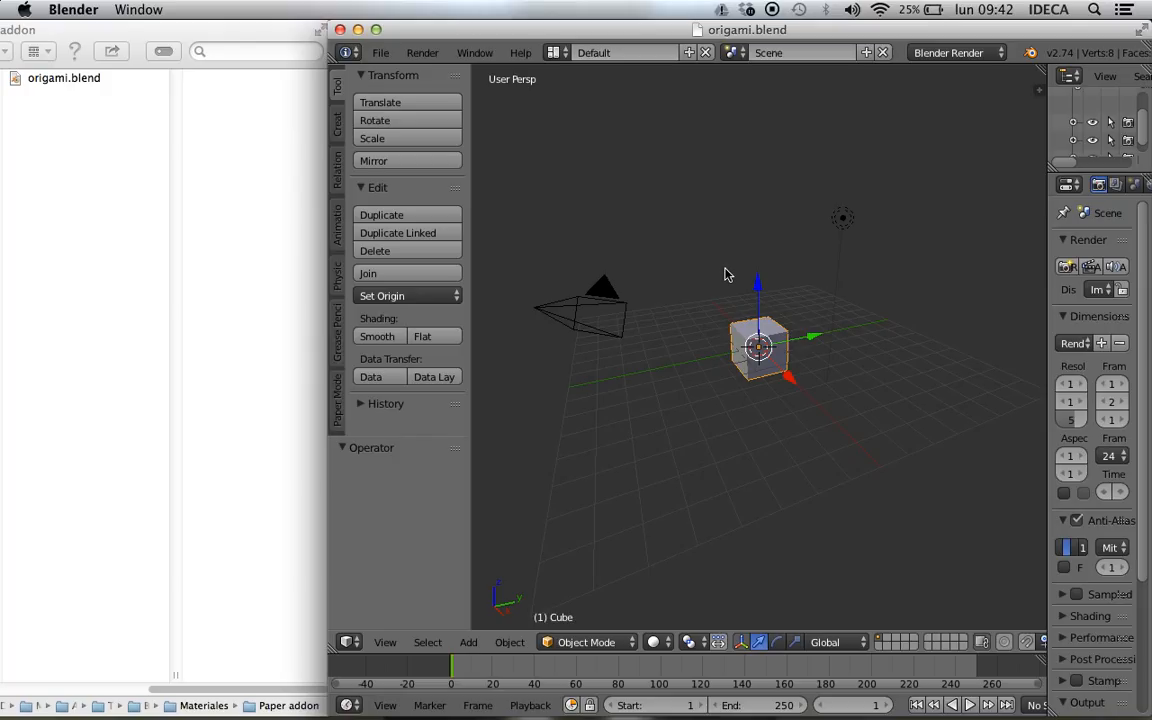
- Put the cube into Edit Mode and display it as a wireframe
scroll(727, 275, "up", 2)
scroll(725, 275, "up", 2)
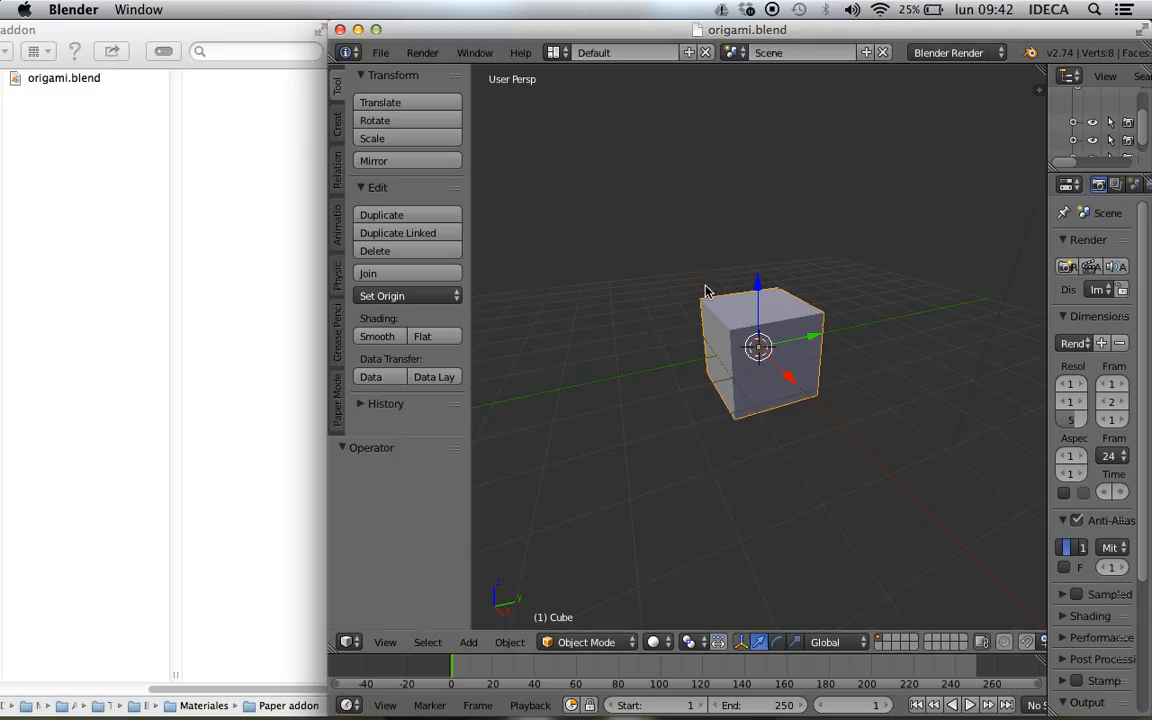
middle_click_drag(679, 311, 705, 350)
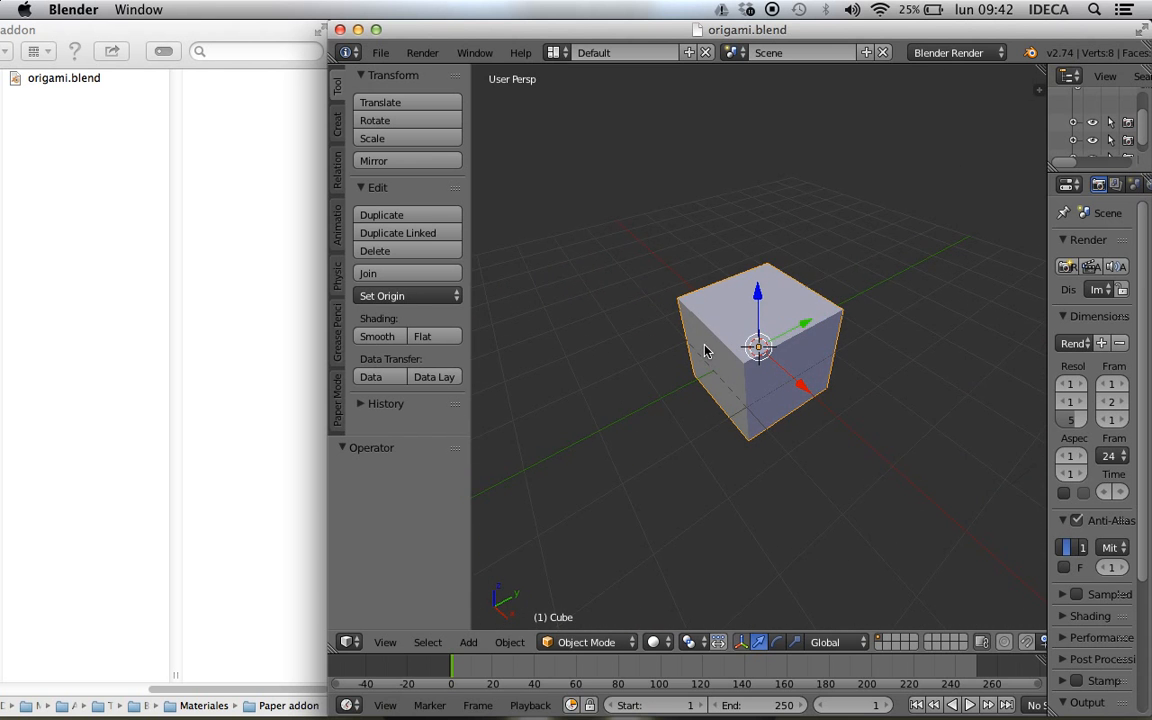
scroll(705, 350, "up", 3)
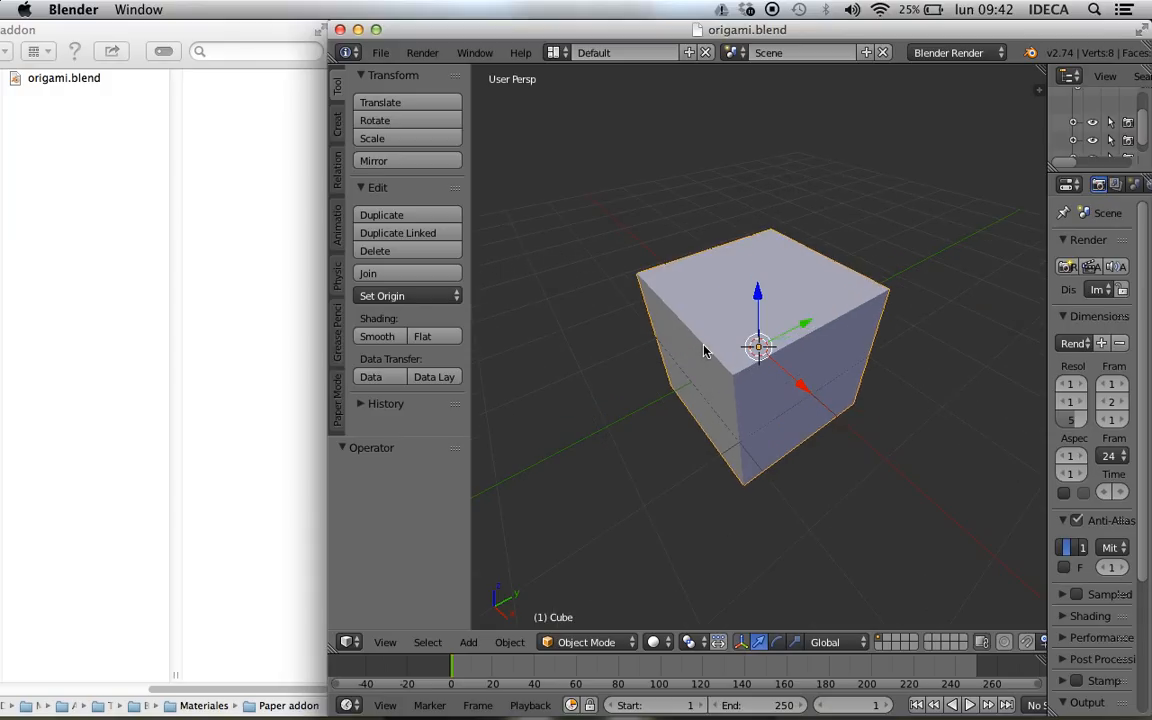
mouse_move(790, 397)
middle_mouse_down()
mouse_move(807, 391)
mouse_move(695, 410)
middle_mouse_up()
left_click(584, 642)
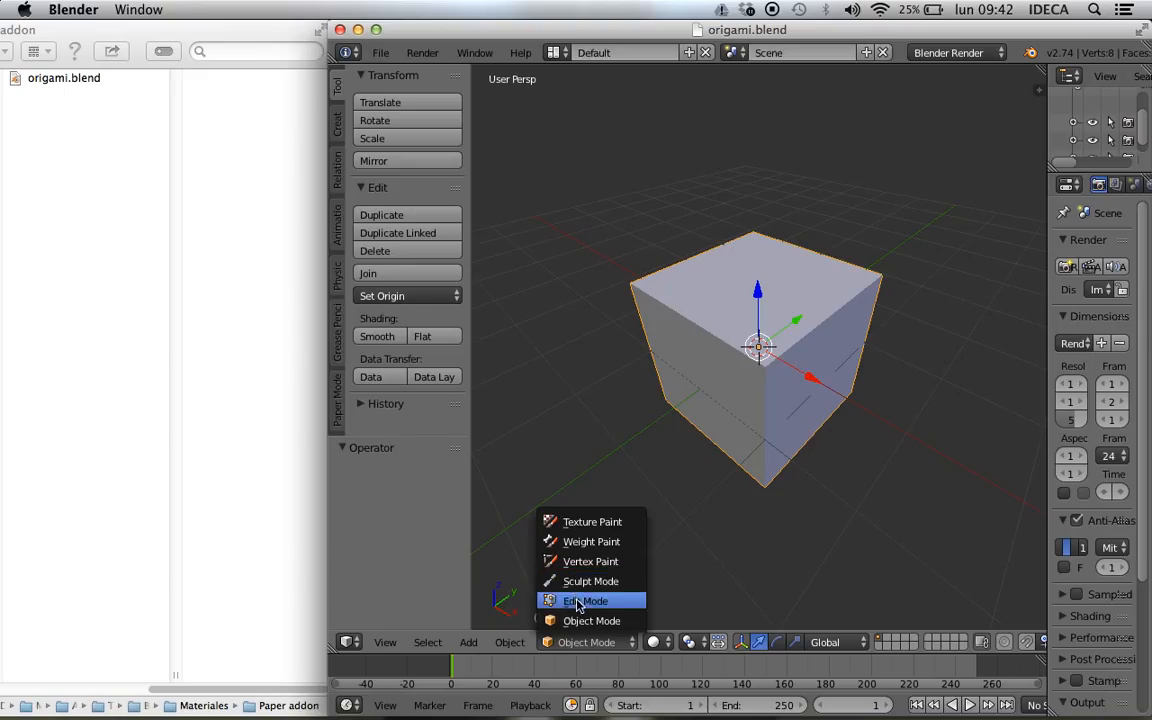
left_click(580, 601)
scroll(745, 343, "down", 2)
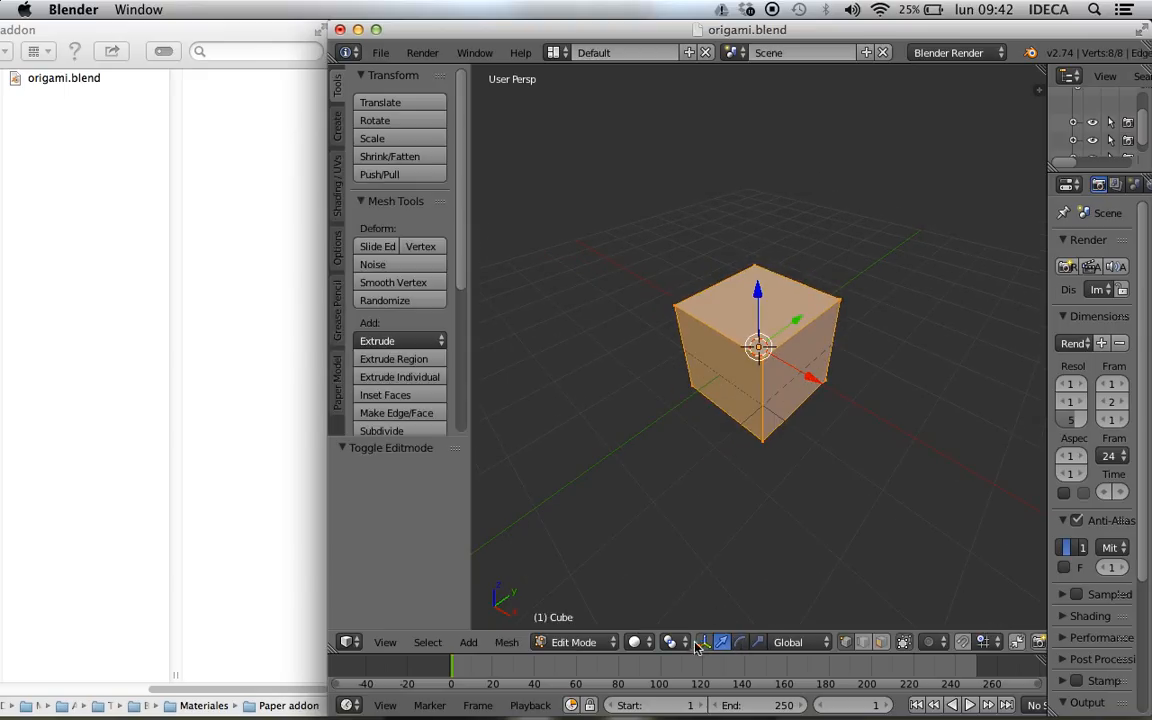
key("z")
scroll(805, 362, "up", 3)
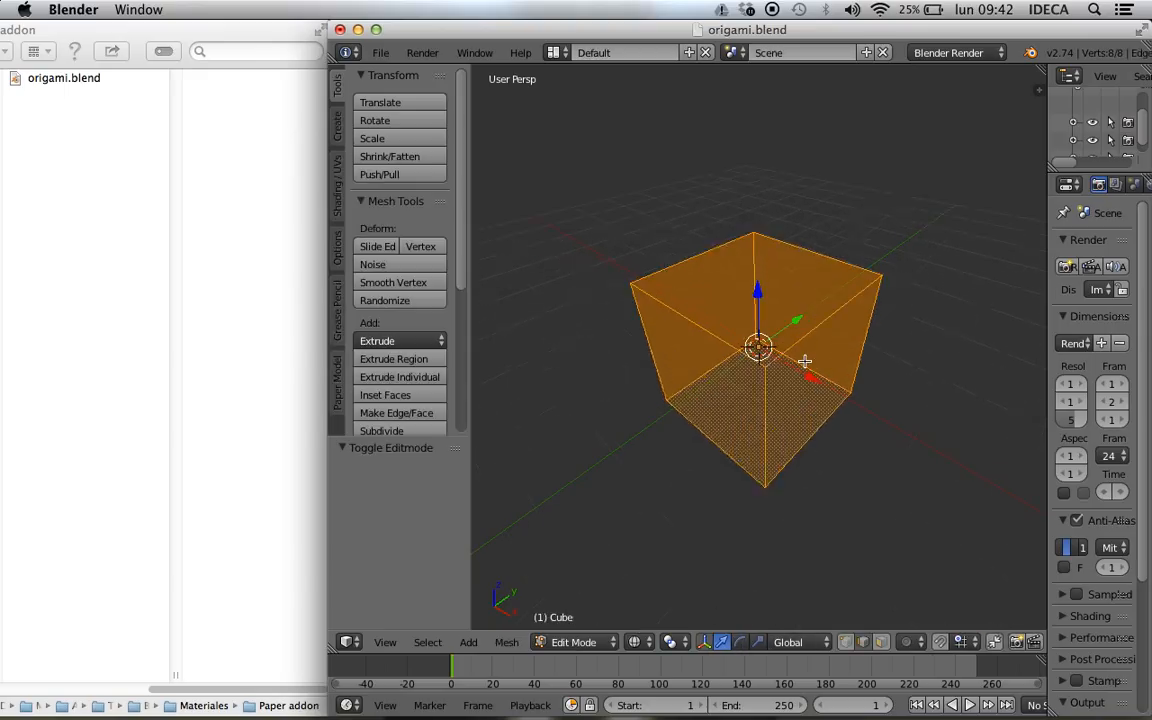
- Mark the top, far vertical and bottom edges of the cube's positive X face as seams, and clear the selection
right_click(811, 337)
right_click(885, 337, "shift")
right_click(816, 452, "shift")
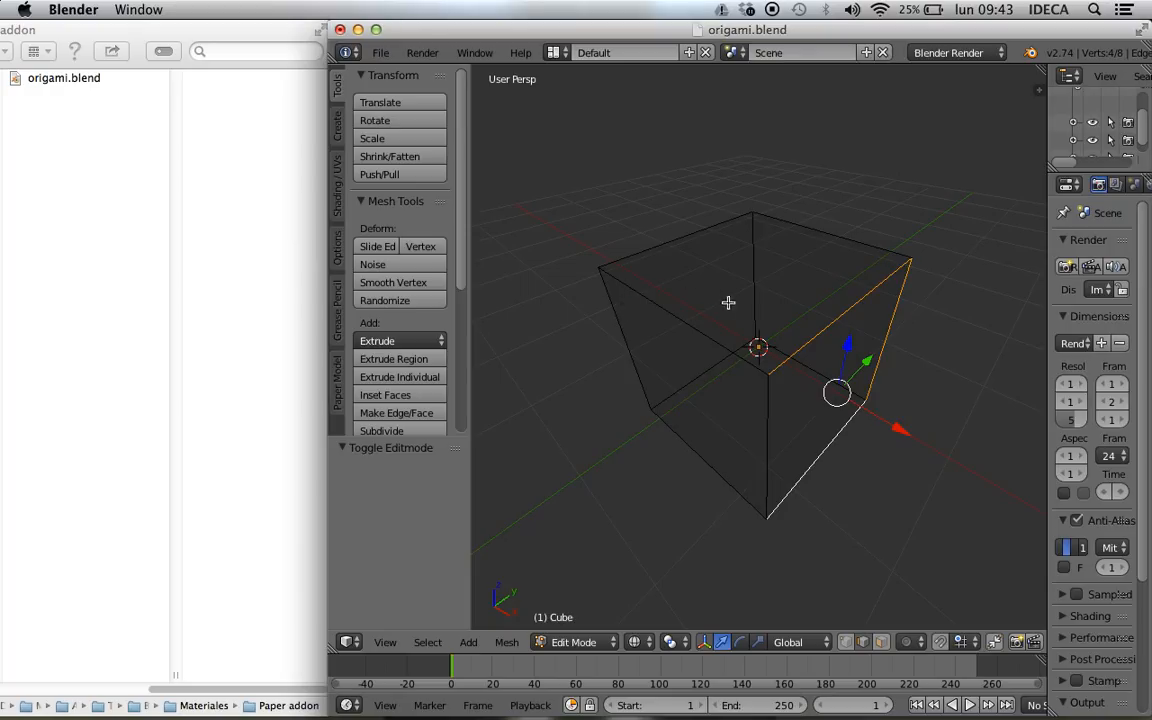
left_click(340, 189)
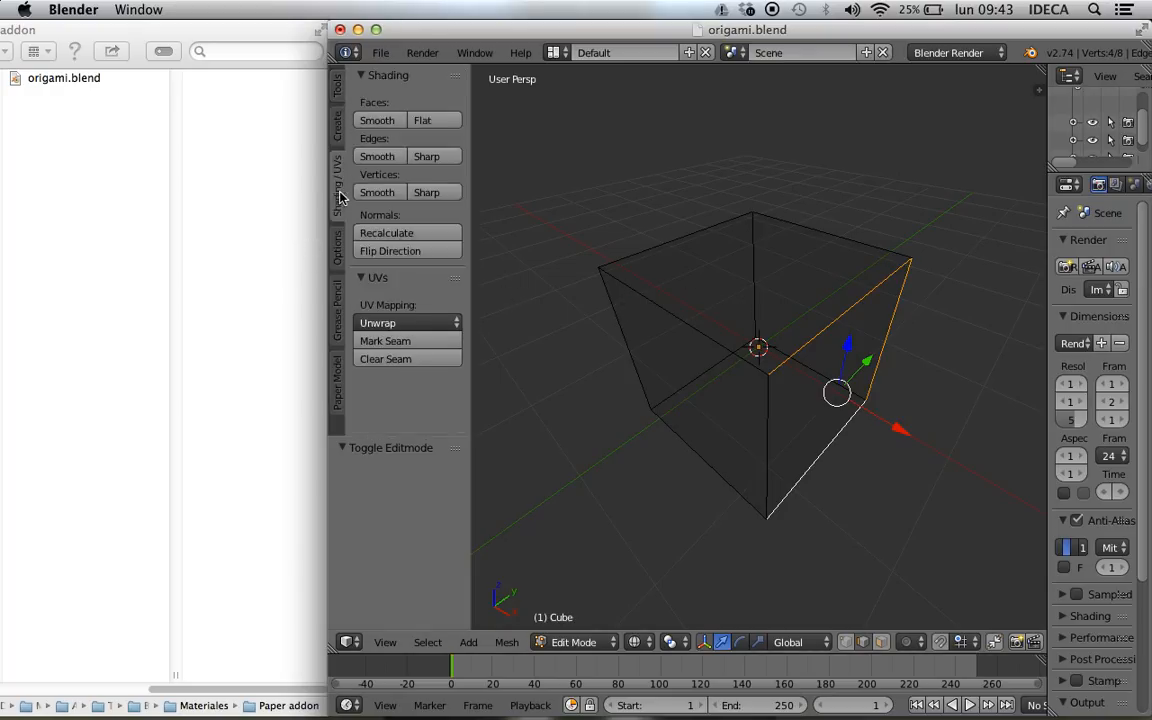
left_click(384, 341)
key("a")
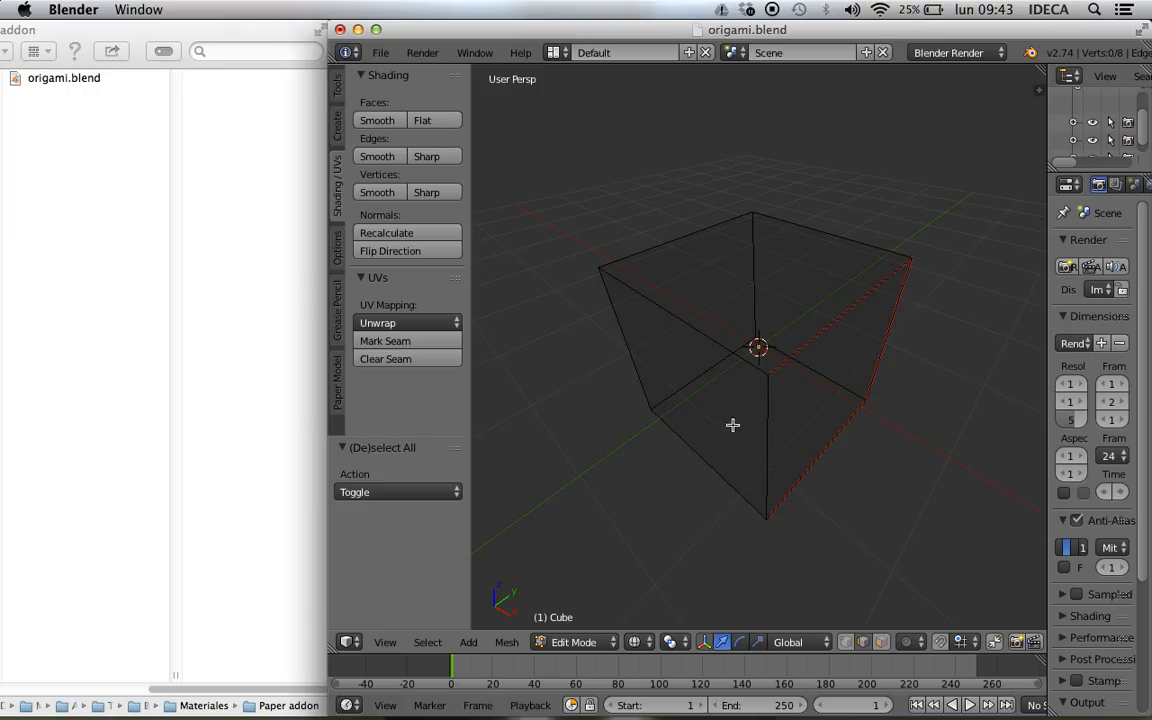
- Export the seamed cube as a Paper Model (.svg) named "test", keeping the A4 page settings
left_click(381, 52)
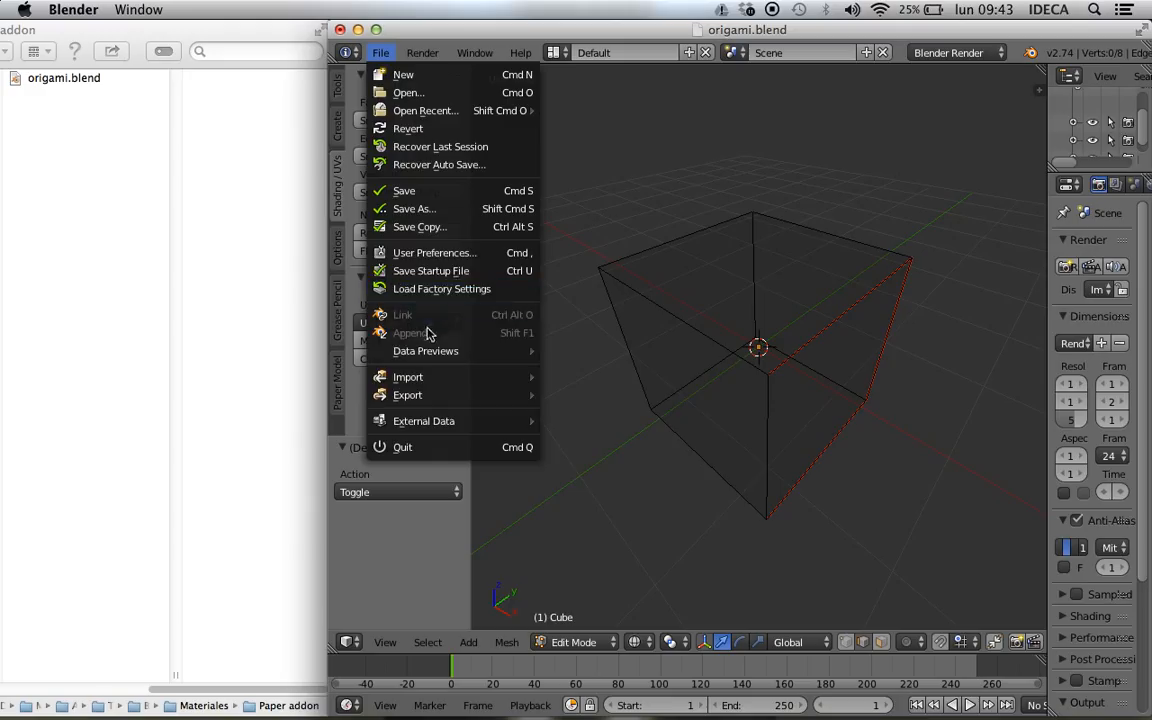
mouse_move(435, 397)
left_click(615, 538)
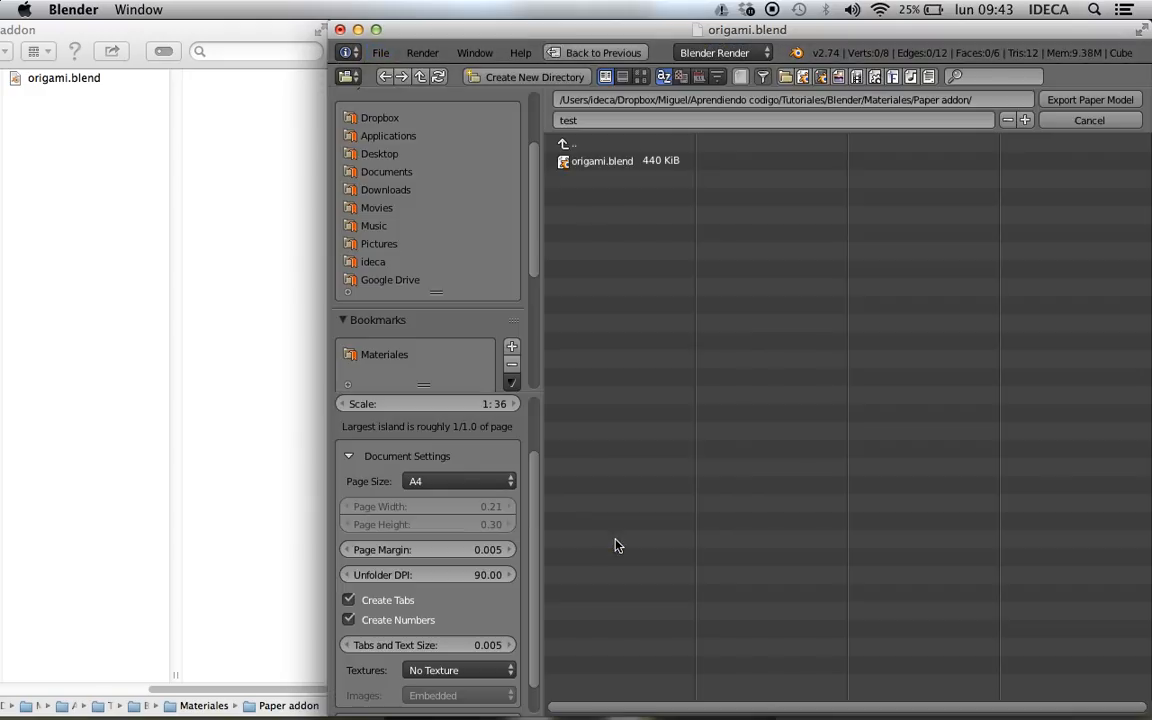
left_click(1070, 100)
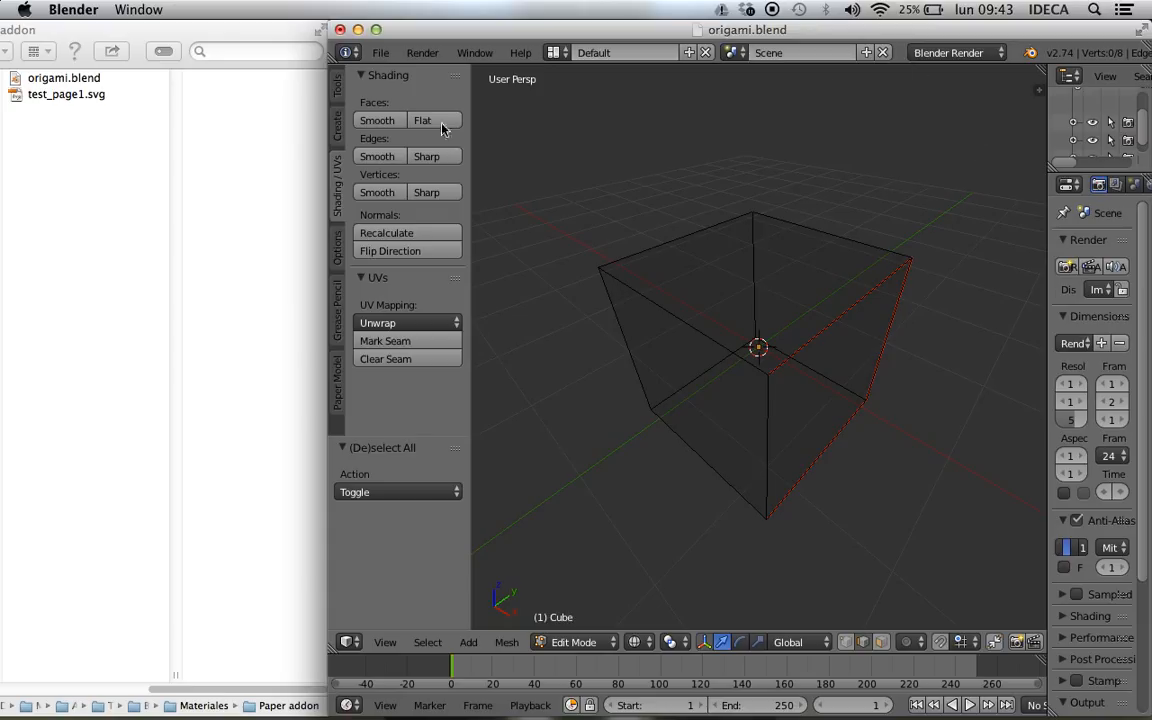
- Switch to Finder and preview the exported file test_page1.svg
left_click(66, 96)
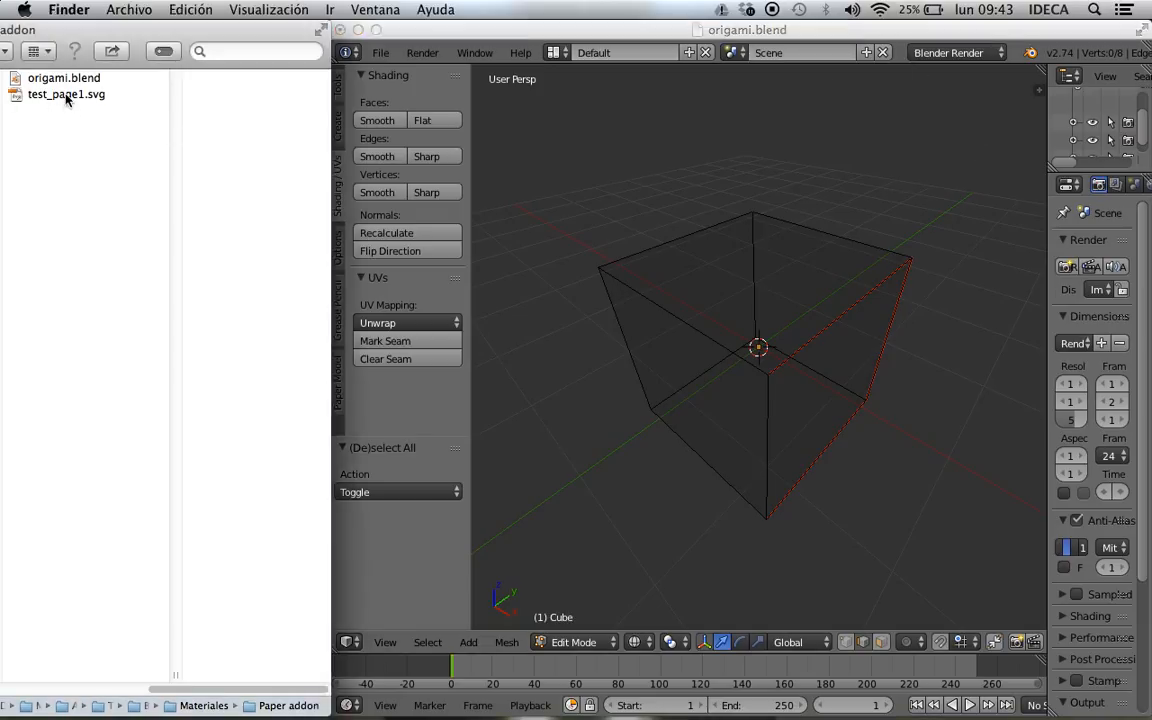
left_click(66, 96)
key("space")
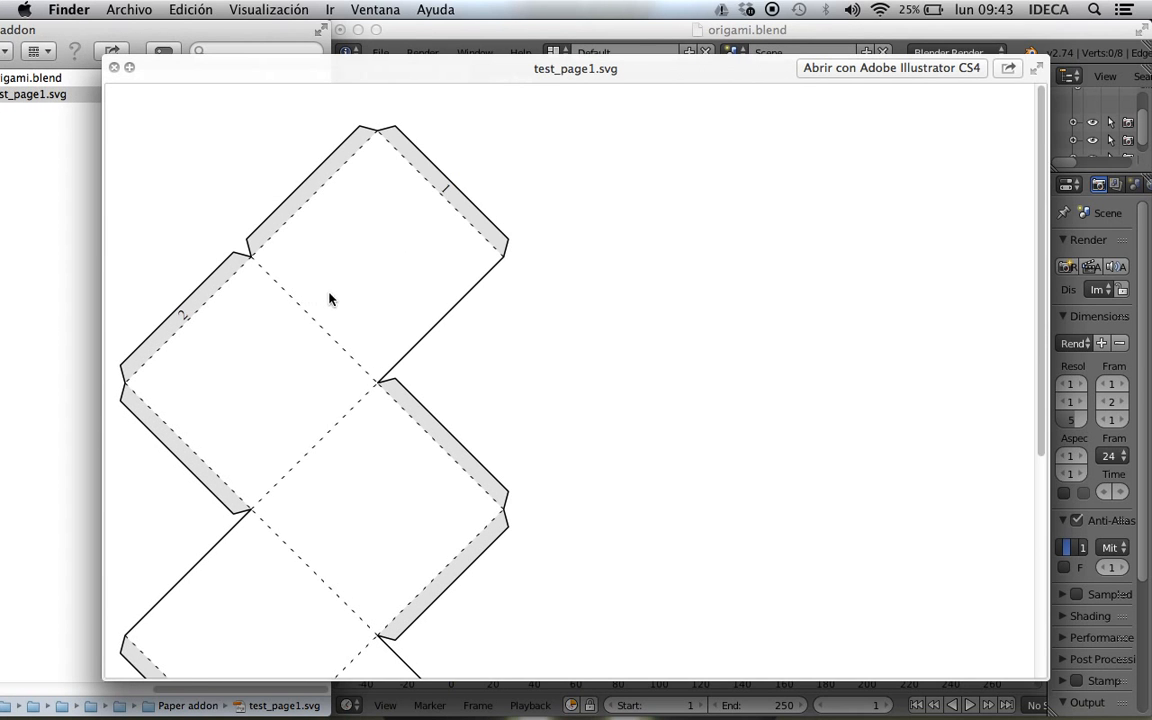
- Examine the whole unfolded cube net, comparing its glue tabs, dashed fold lines and matching edge numbers
scroll(600, 340, "down", 10)
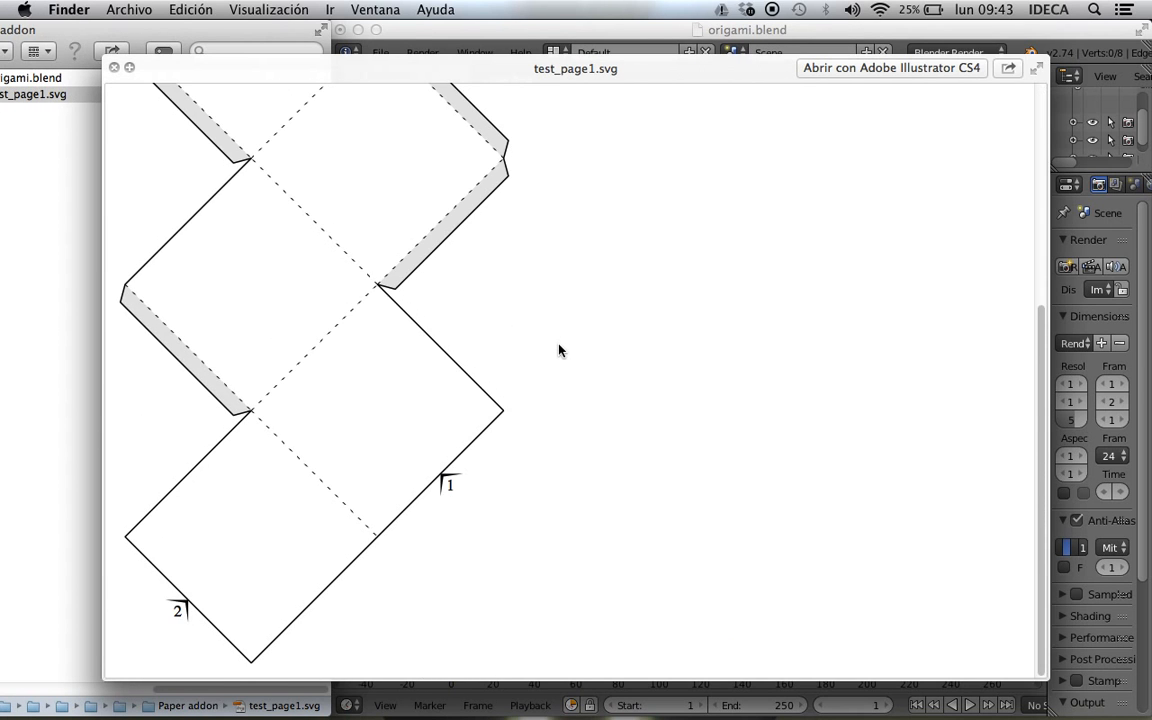
scroll(555, 350, "up", 10)
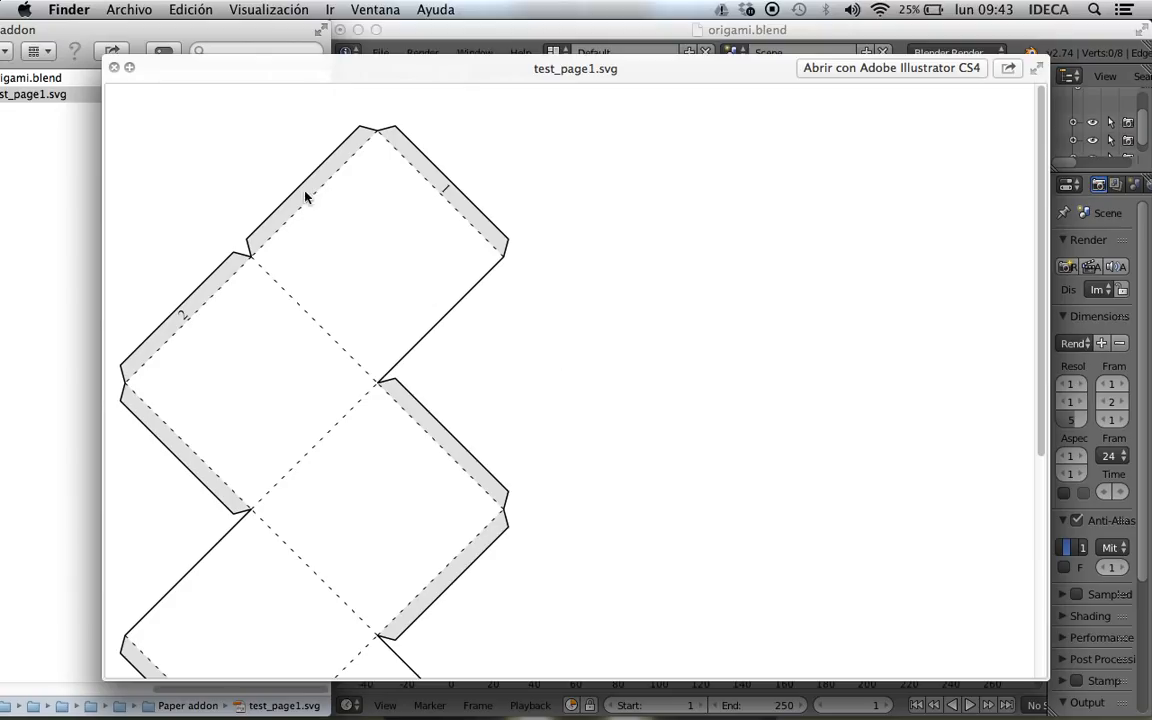
scroll(333, 242, "down", 5)
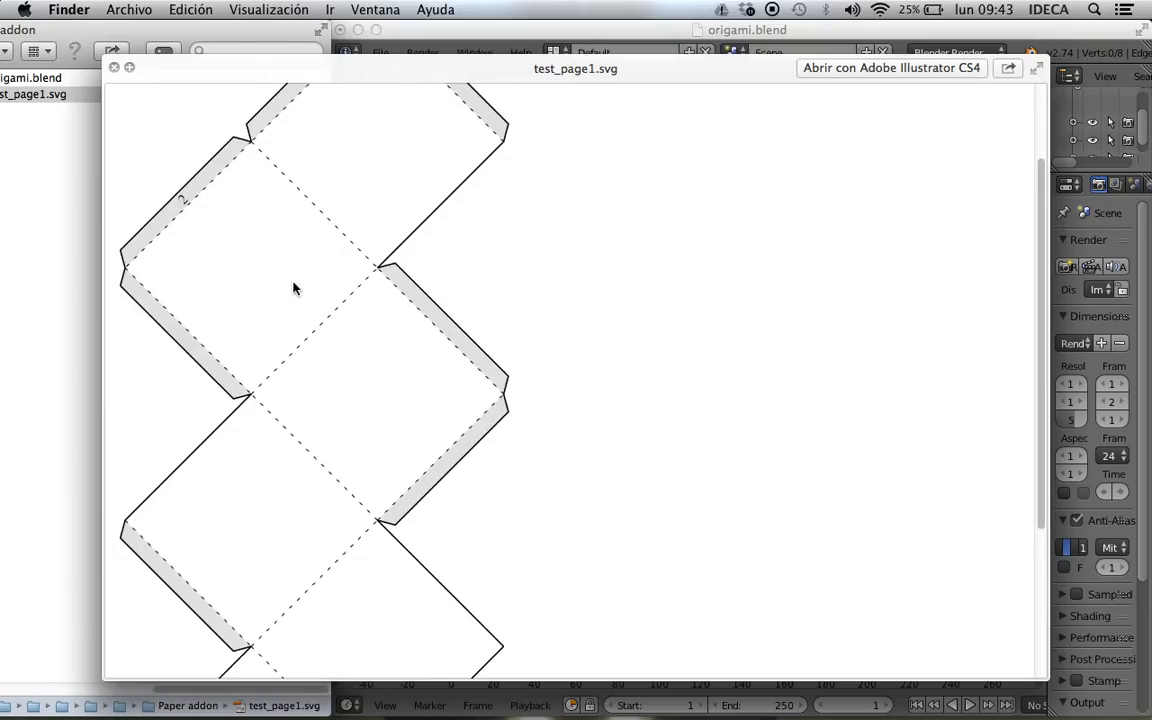
scroll(293, 288, "down", 5)
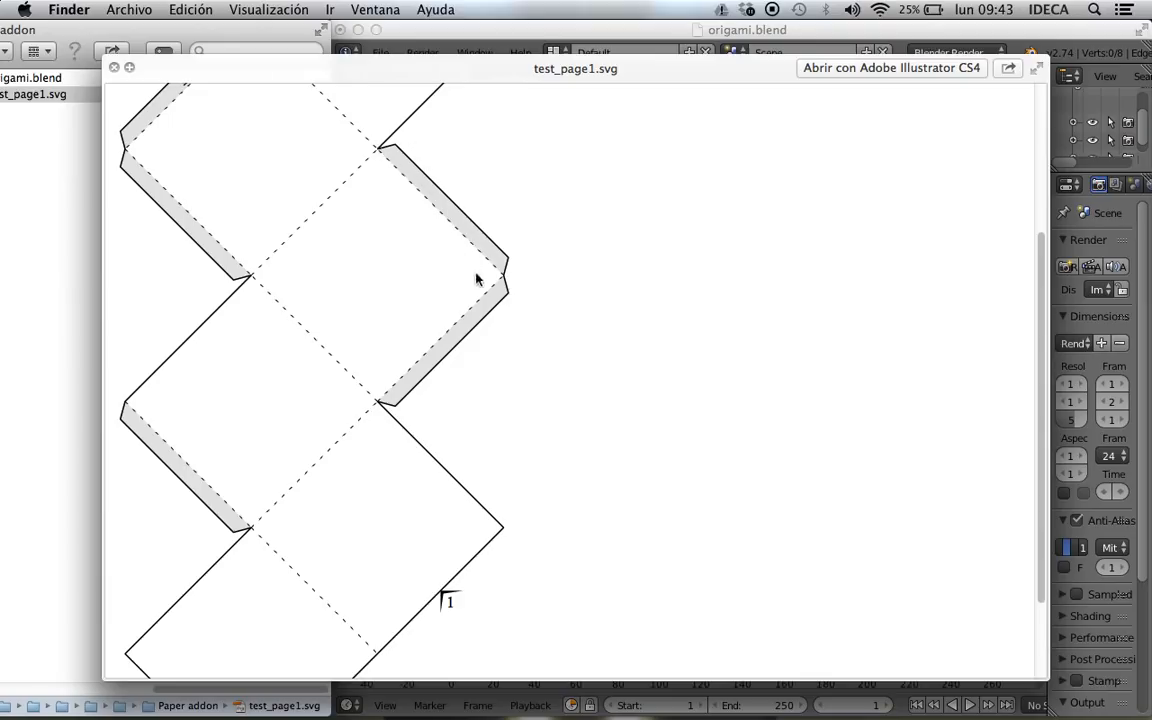
scroll(447, 419, "down", 5)
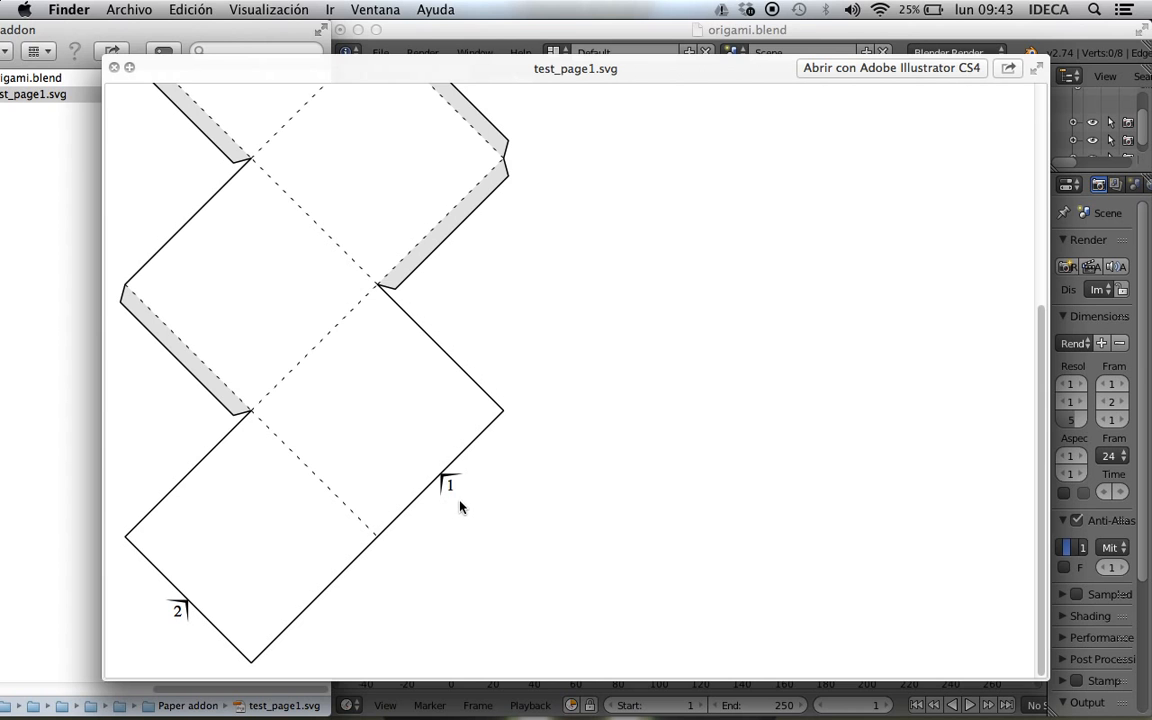
scroll(506, 450, "up", 10)
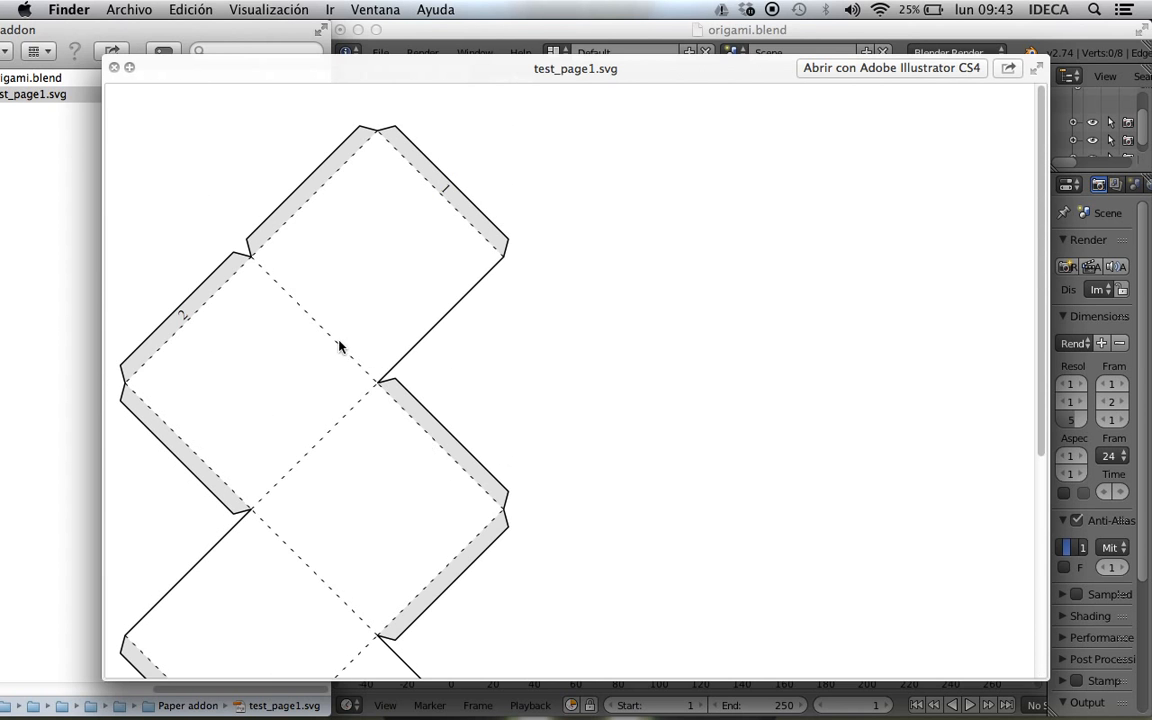
scroll(447, 352, "down", 10)
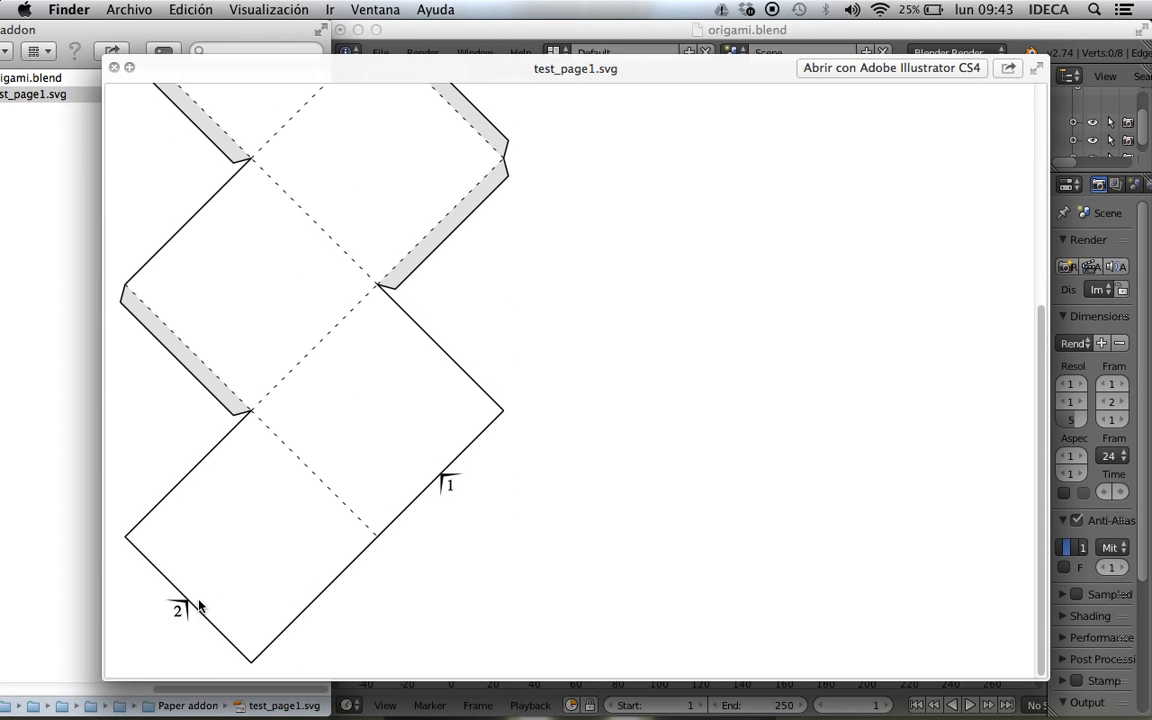
scroll(211, 401, "up", 10)
scroll(180, 326, "down", 5)
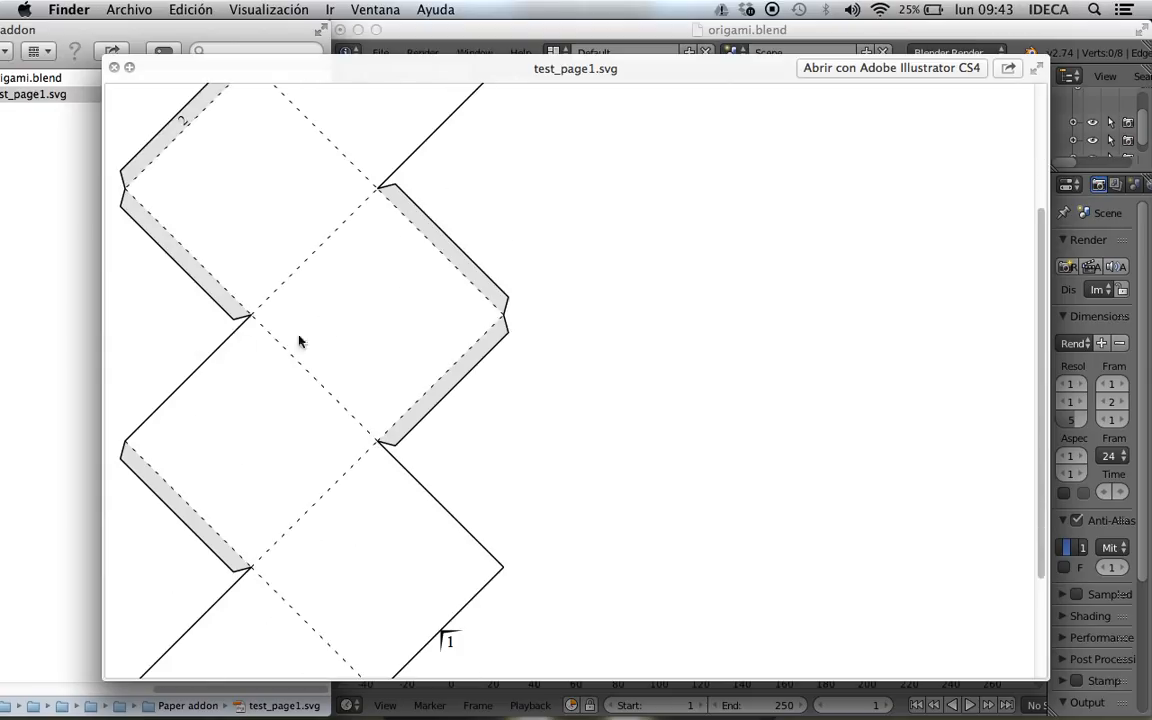
scroll(383, 335, "down", 2)
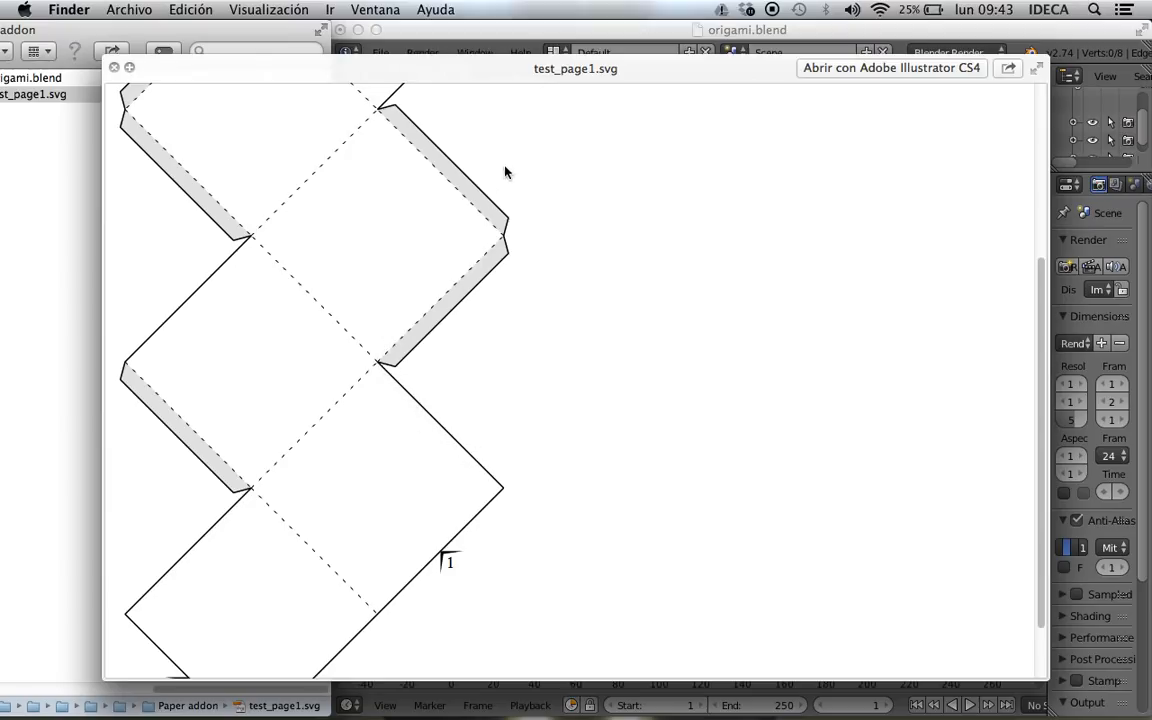
scroll(253, 200, "up", 6)
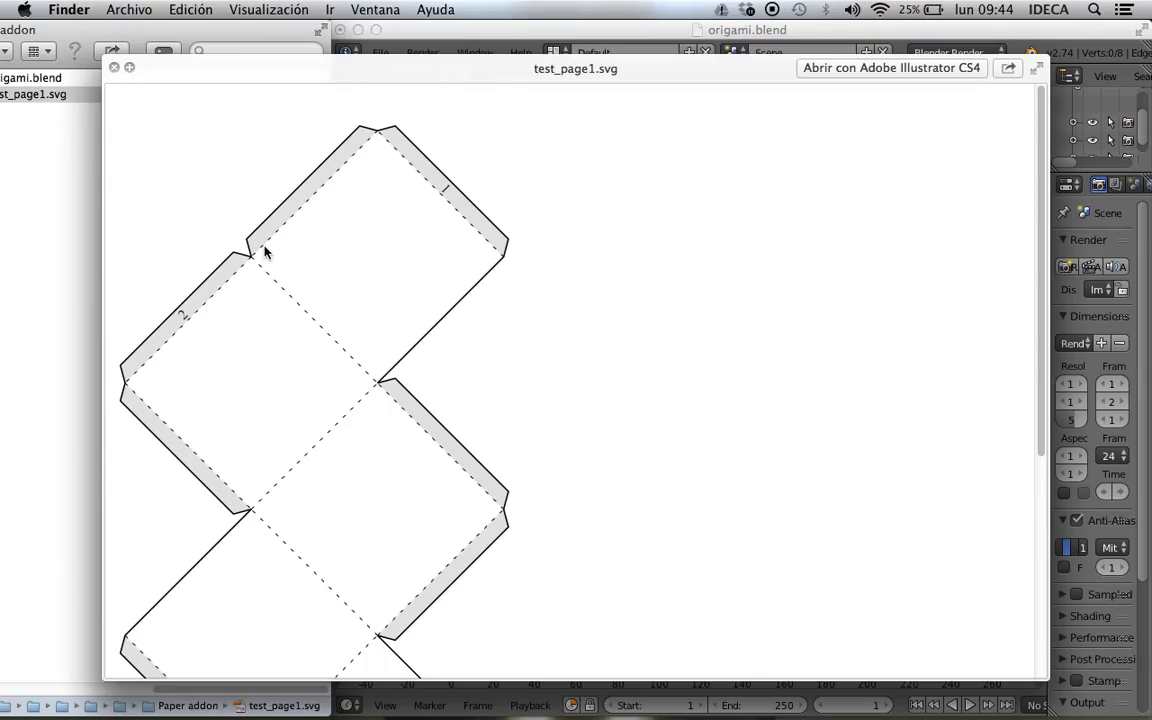
- Close the SVG preview, switch back to Blender and open the Paper Model (.svg) export settings
left_click(115, 70)
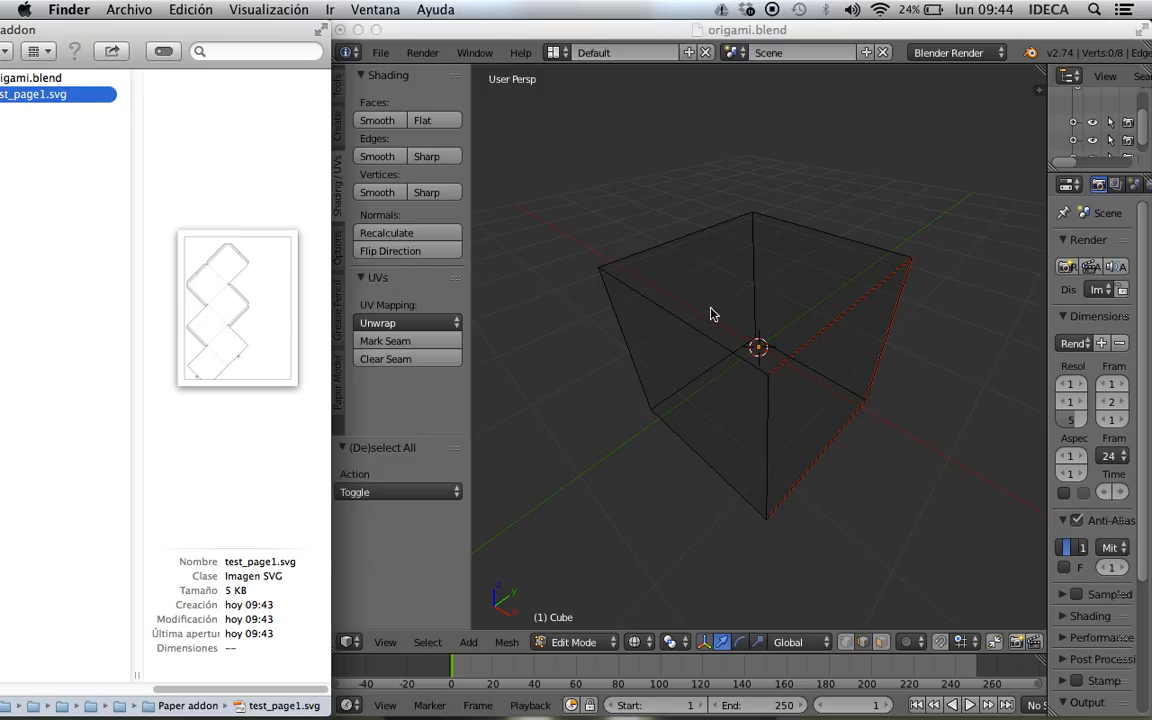
left_click(580, 31)
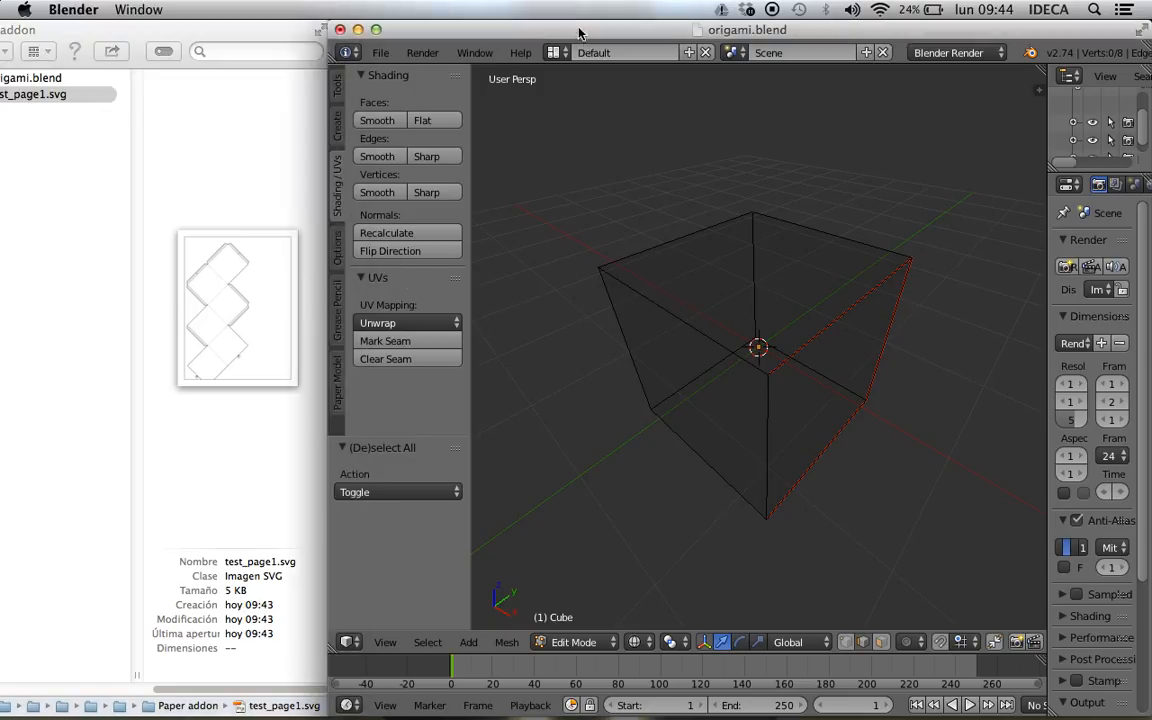
left_click(380, 52)
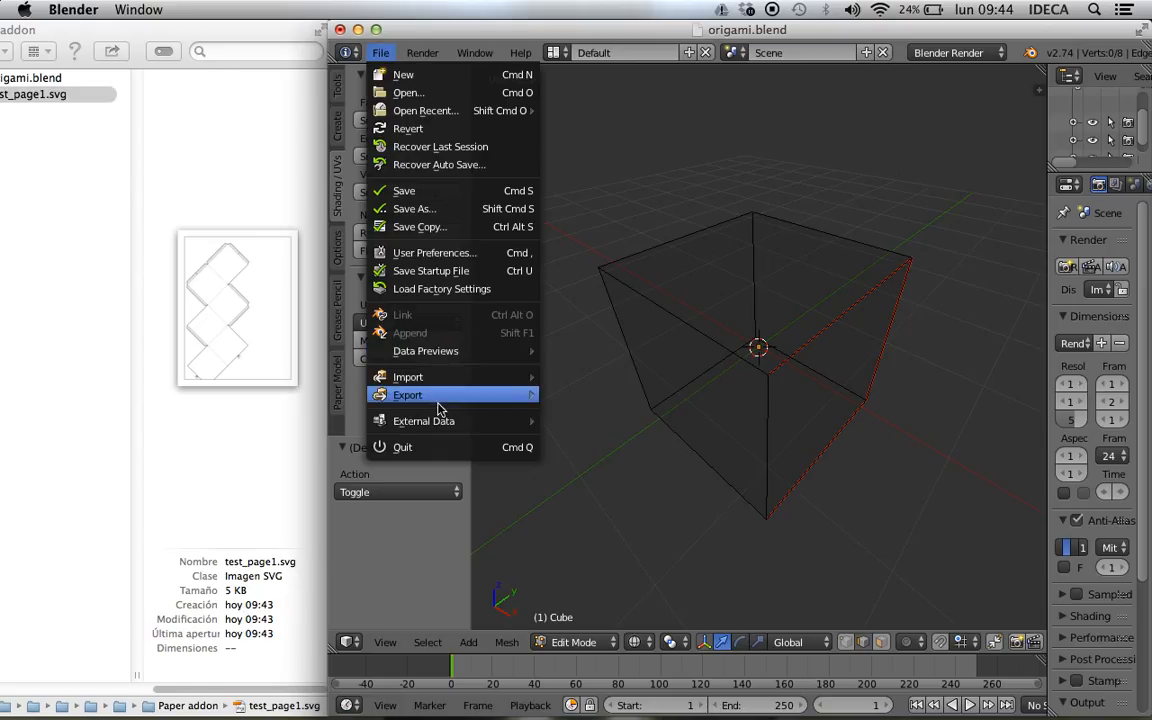
mouse_move(438, 400)
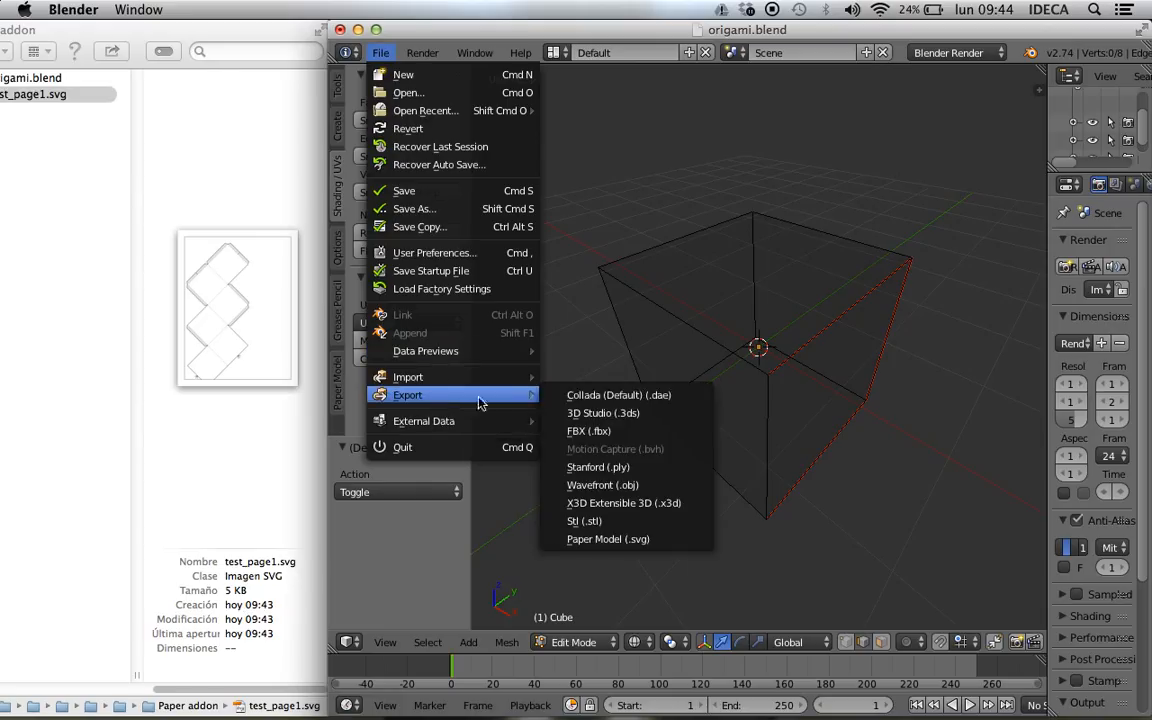
left_click(661, 540)
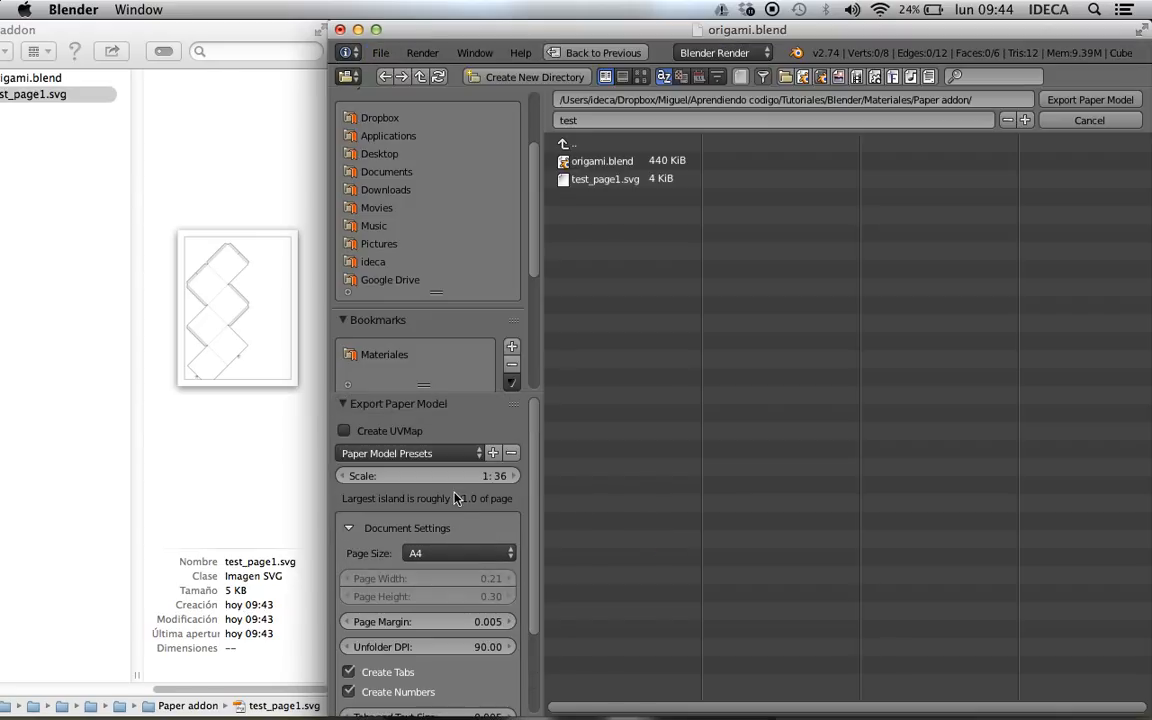
- Review the Paper Model presets, the Create UVMap option, scale and document settings, and cancel the export
left_click(388, 453)
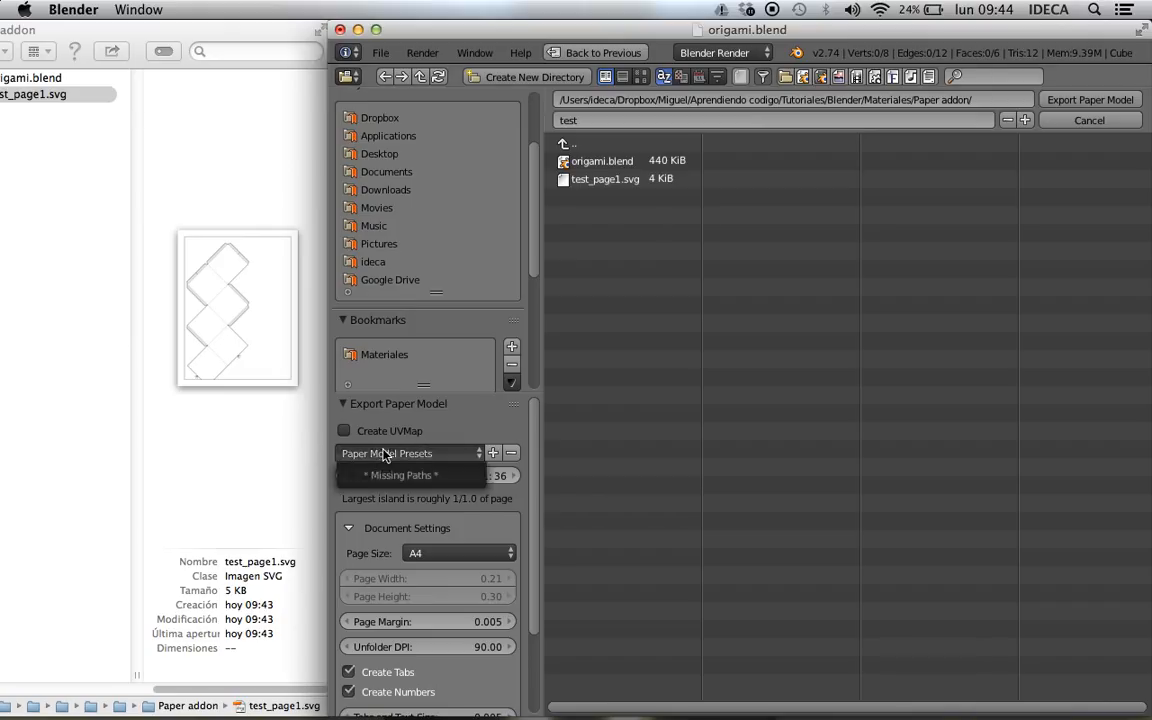
left_click(390, 430)
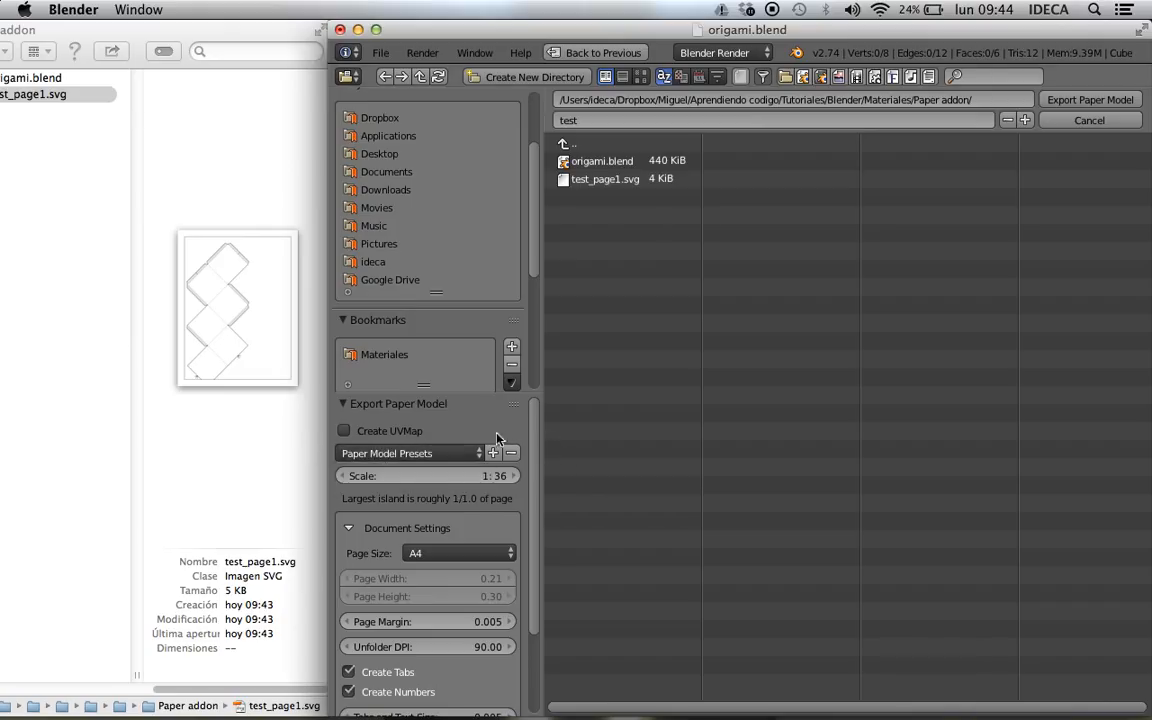
left_click(366, 432)
scroll(380, 445, "down", 3)
scroll(375, 445, "up", 3)
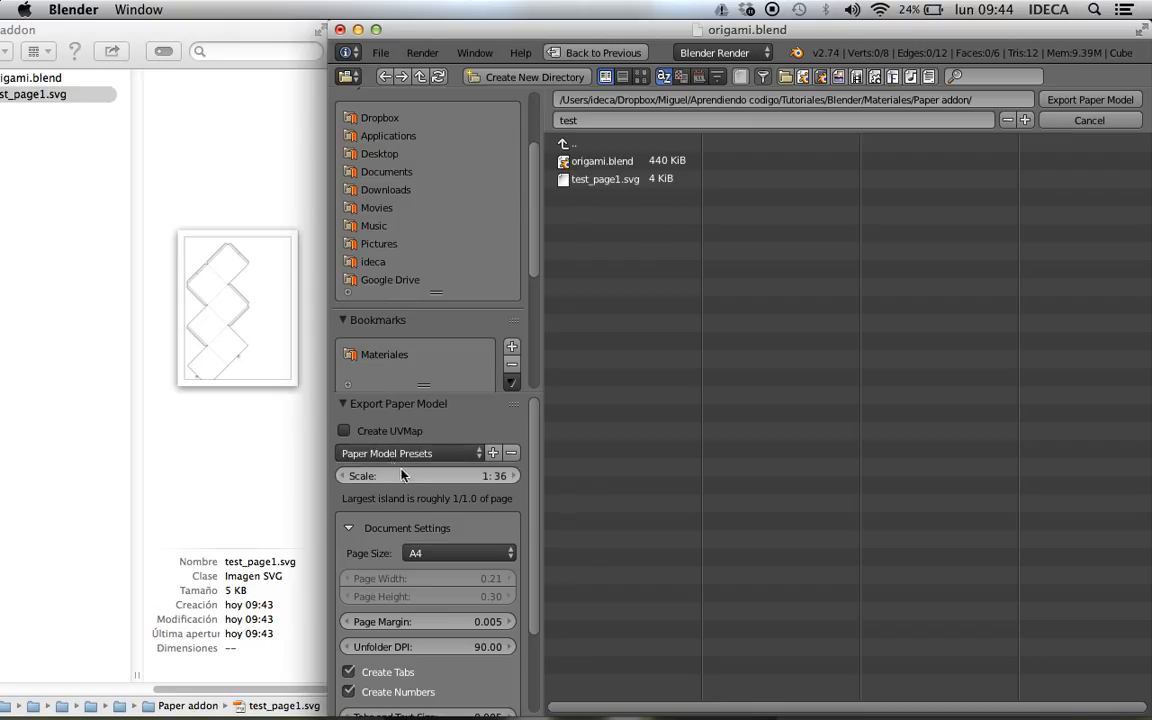
scroll(370, 440, "down", 4)
scroll(360, 440, "up", 3)
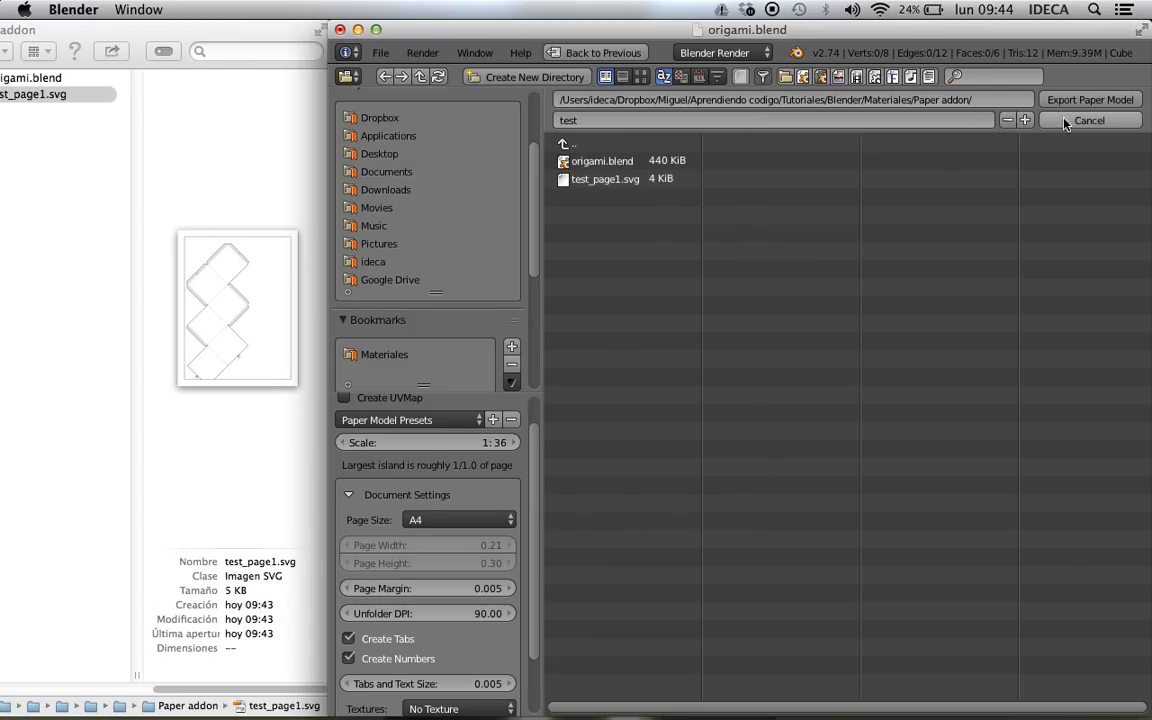
left_click(1110, 120)
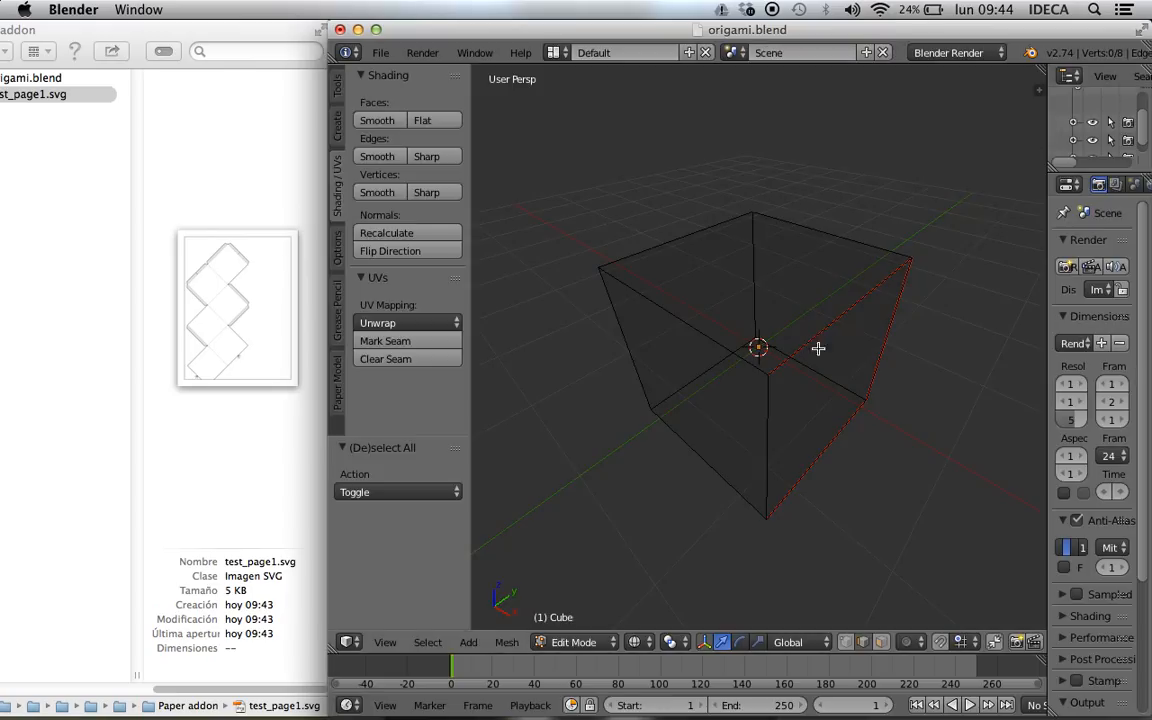
- Widen the properties area and set the scene units to Metric
left_click_drag(1047, 202, 990, 200)
left_click(1059, 184)
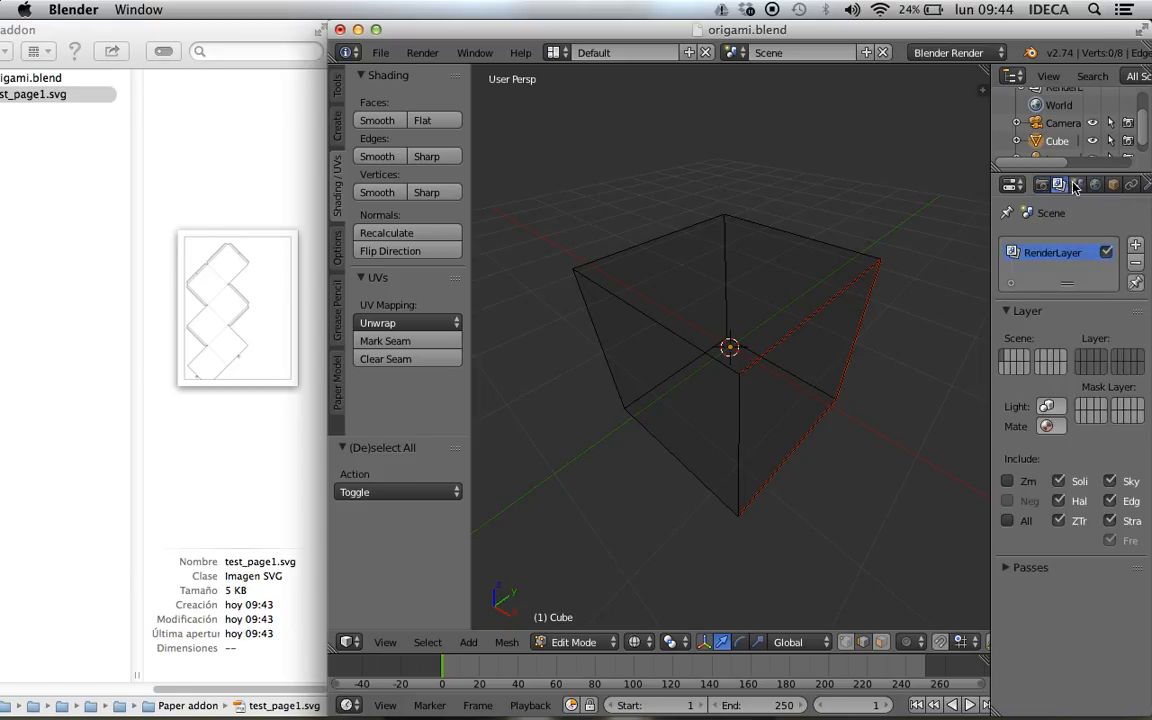
left_click(1077, 184)
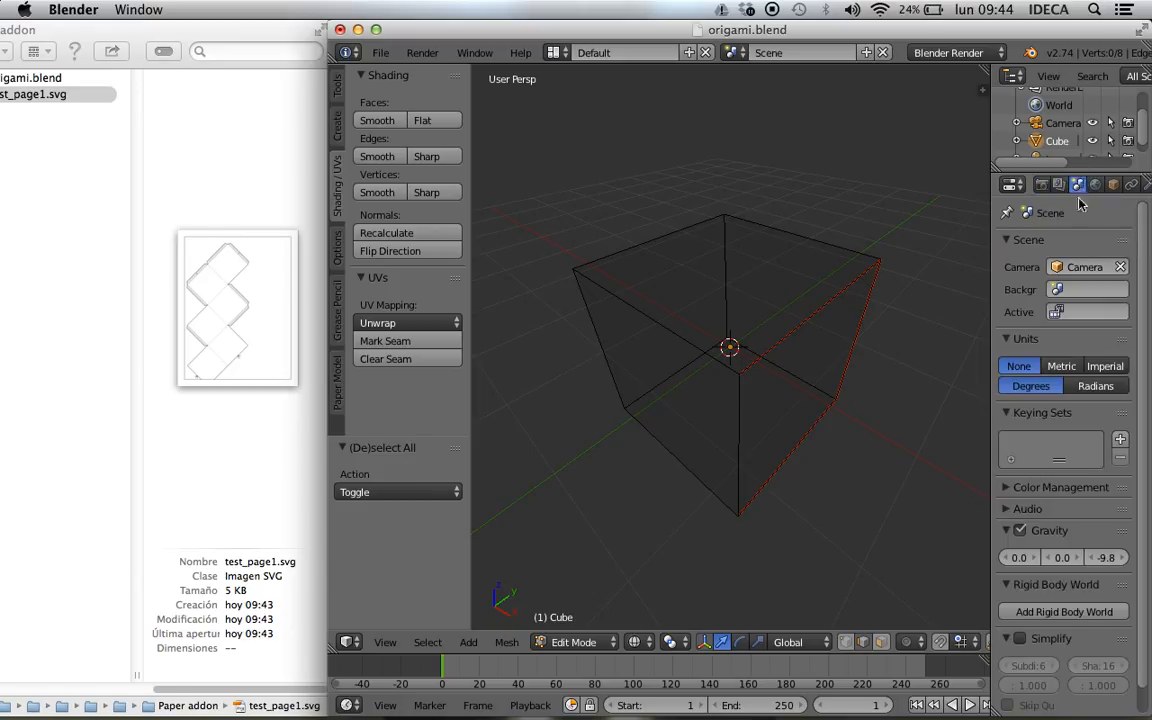
left_click(1061, 366)
scroll(821, 375, "up", 3)
scroll(821, 375, "down", 3)
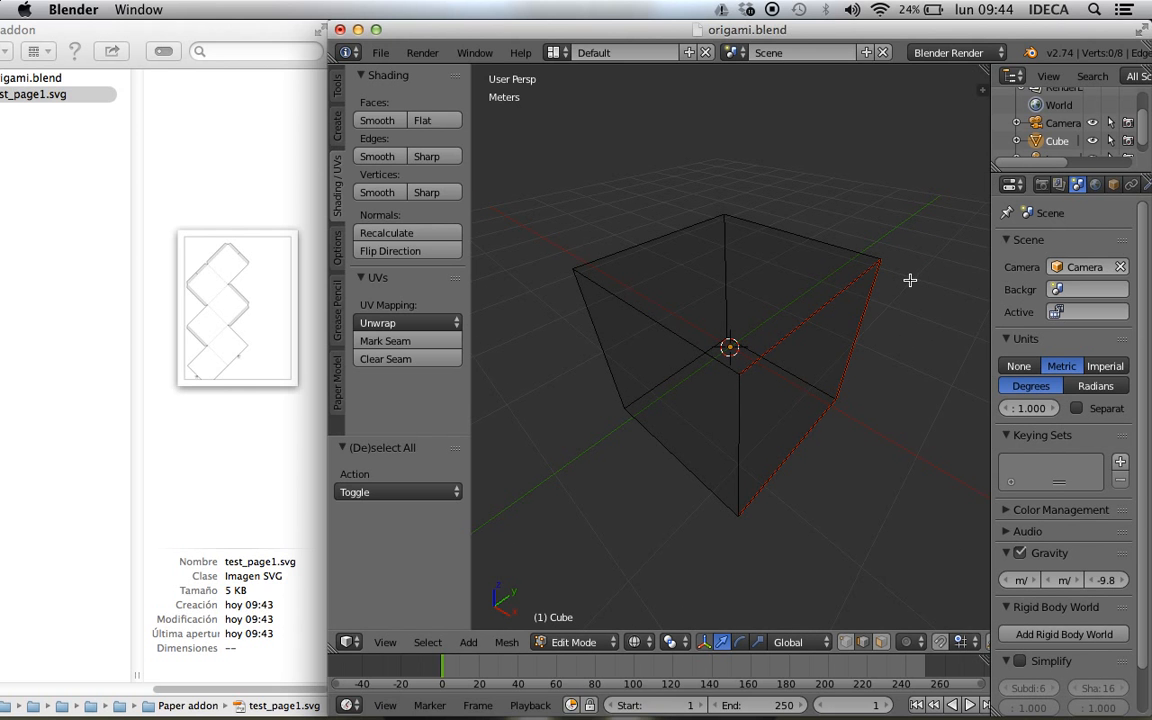
- Select the whole cube mesh in Edit Mode and turn on the edge Length overlay
key("n")
key("Tab")
key("Tab")
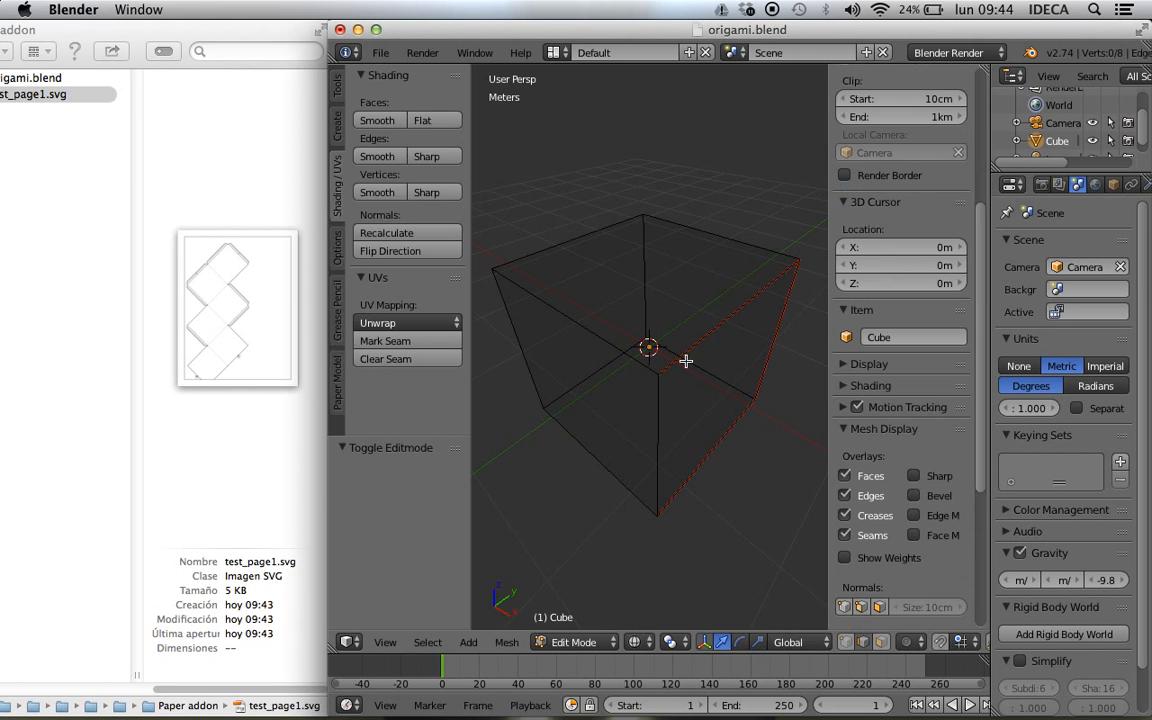
key("a")
scroll(940, 425, "down", 1)
scroll(940, 425, "down", 6)
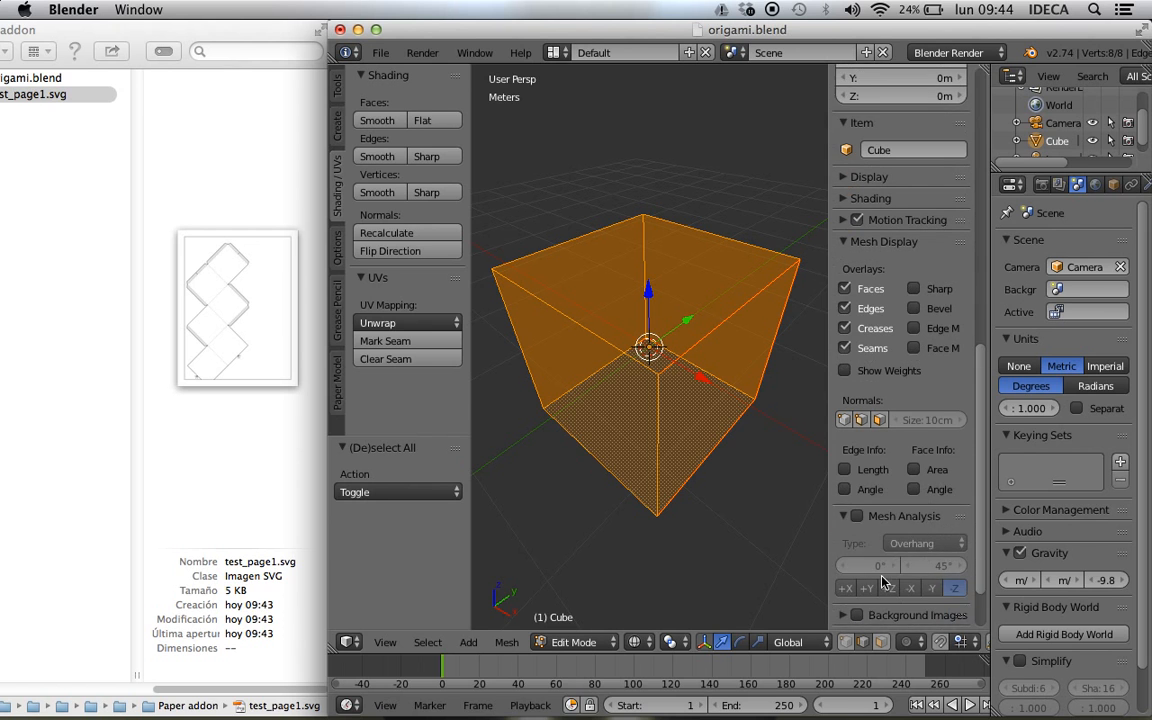
left_click(844, 470)
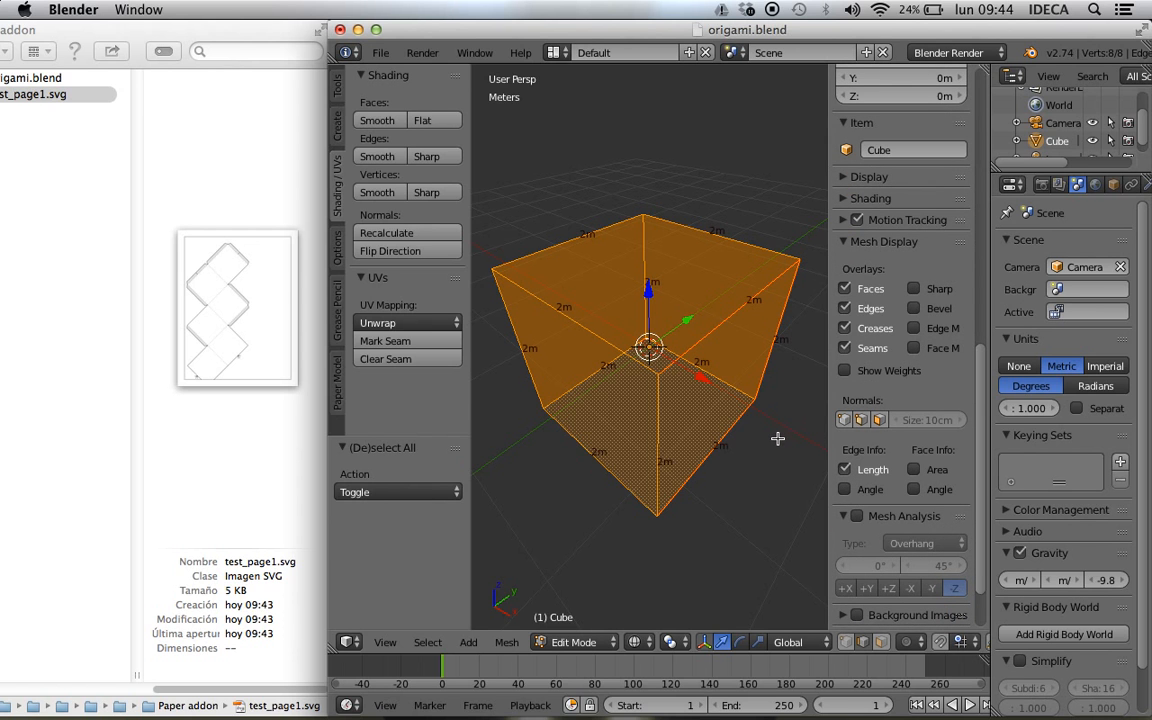
key("n")
scroll(772, 435, "up", 5)
scroll(772, 435, "down", 3)
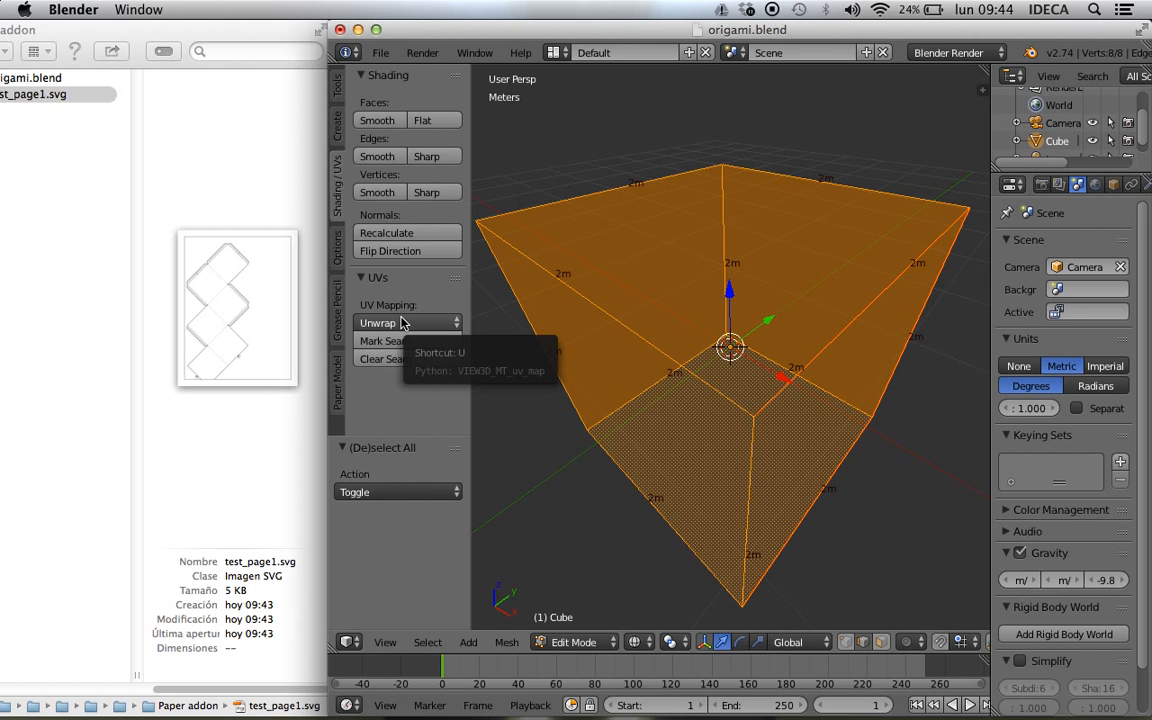
- Reopen the Paper Model (.svg) export and examine its scale, page size, margin and tab settings in metric units
left_click(380, 52)
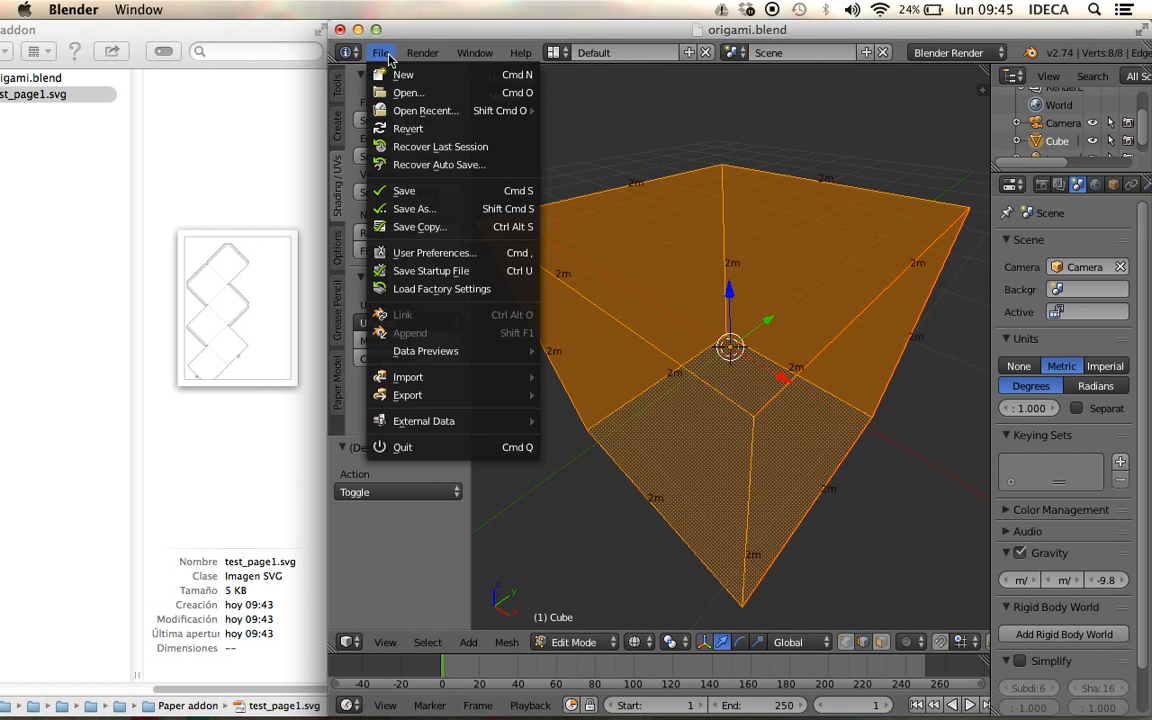
mouse_move(437, 394)
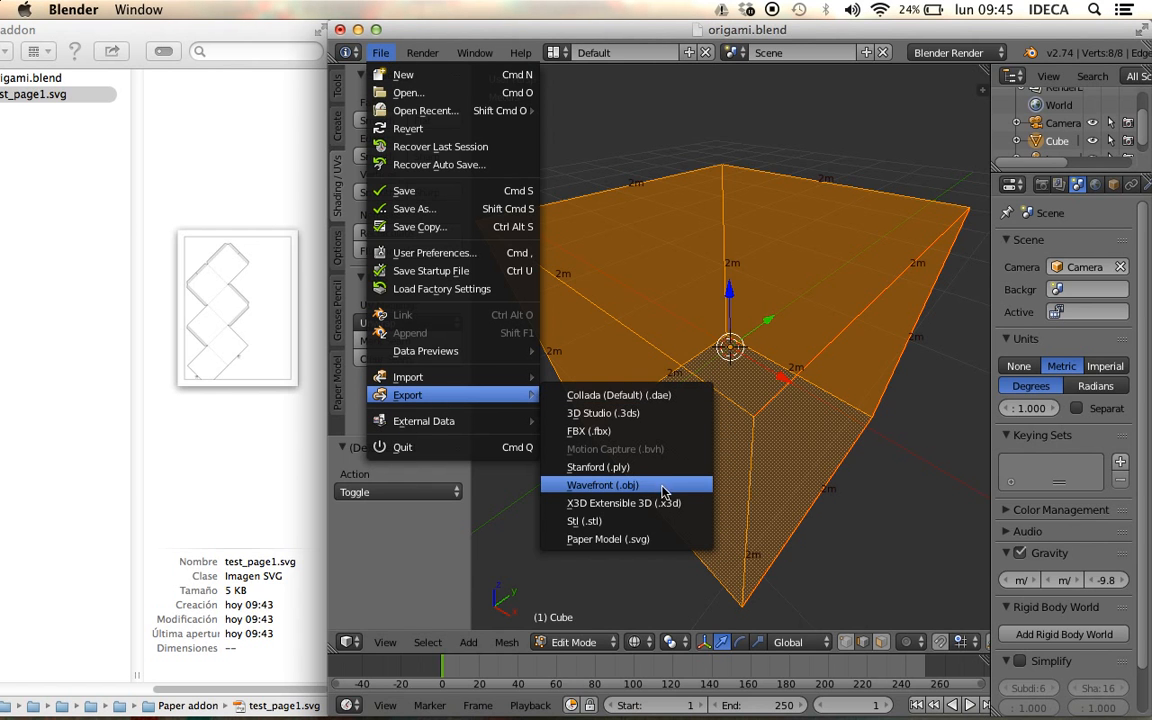
left_click(658, 540)
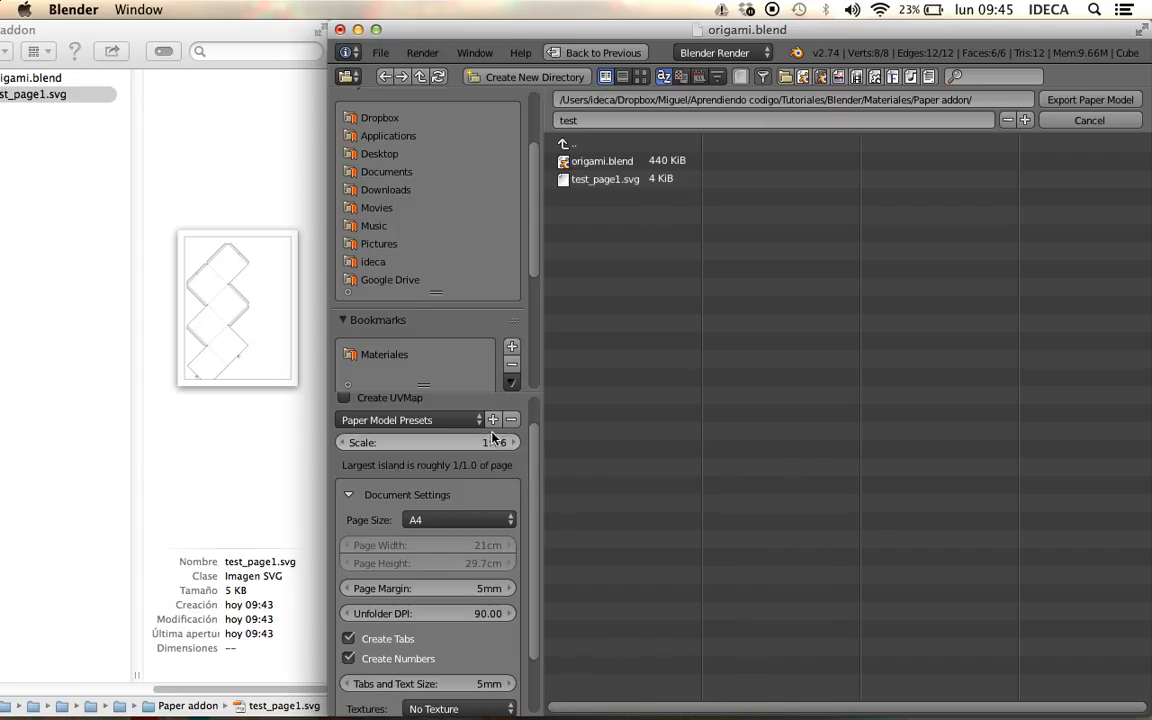
scroll(503, 535, "down", 1)
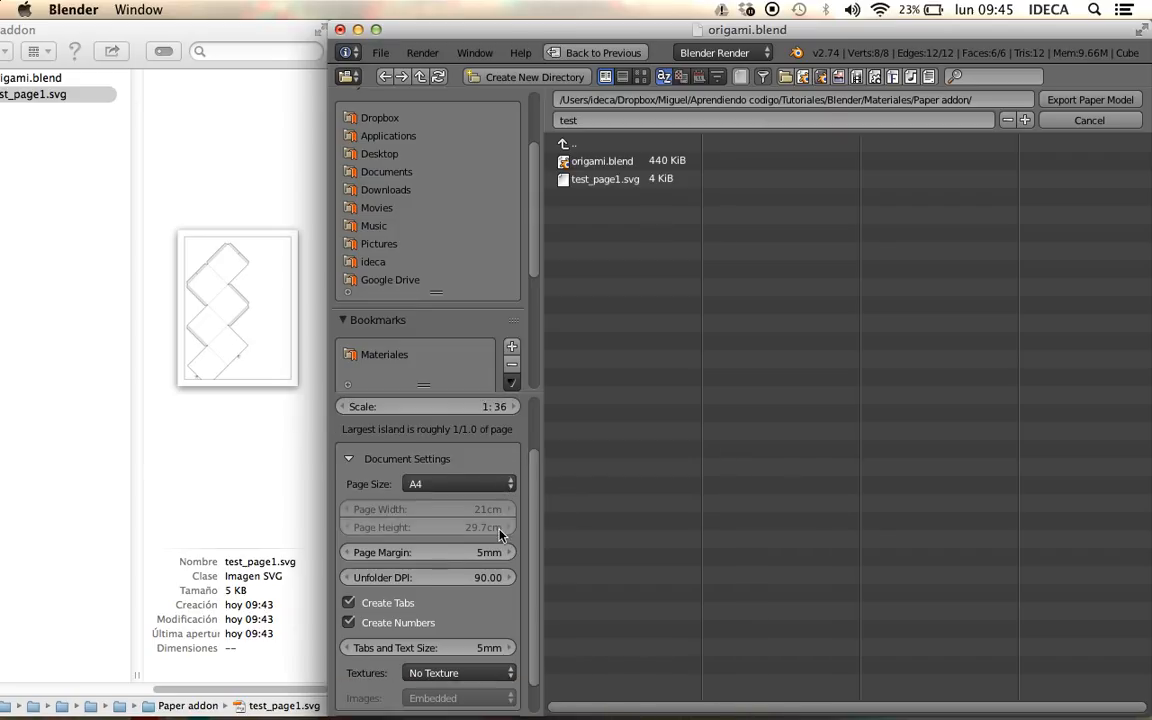
left_click(470, 484)
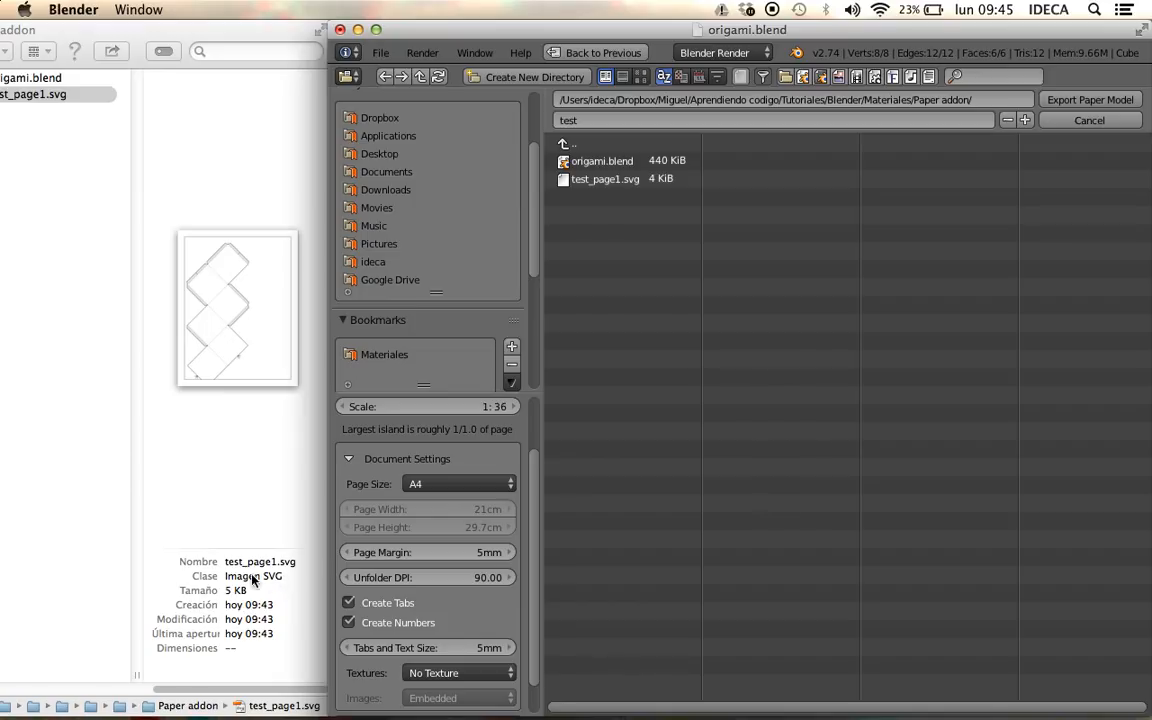
left_click(441, 484)
- Switch to Finder, preview test_page1.svg down to the end of the net, and return to Blender's export settings
left_click(70, 95)
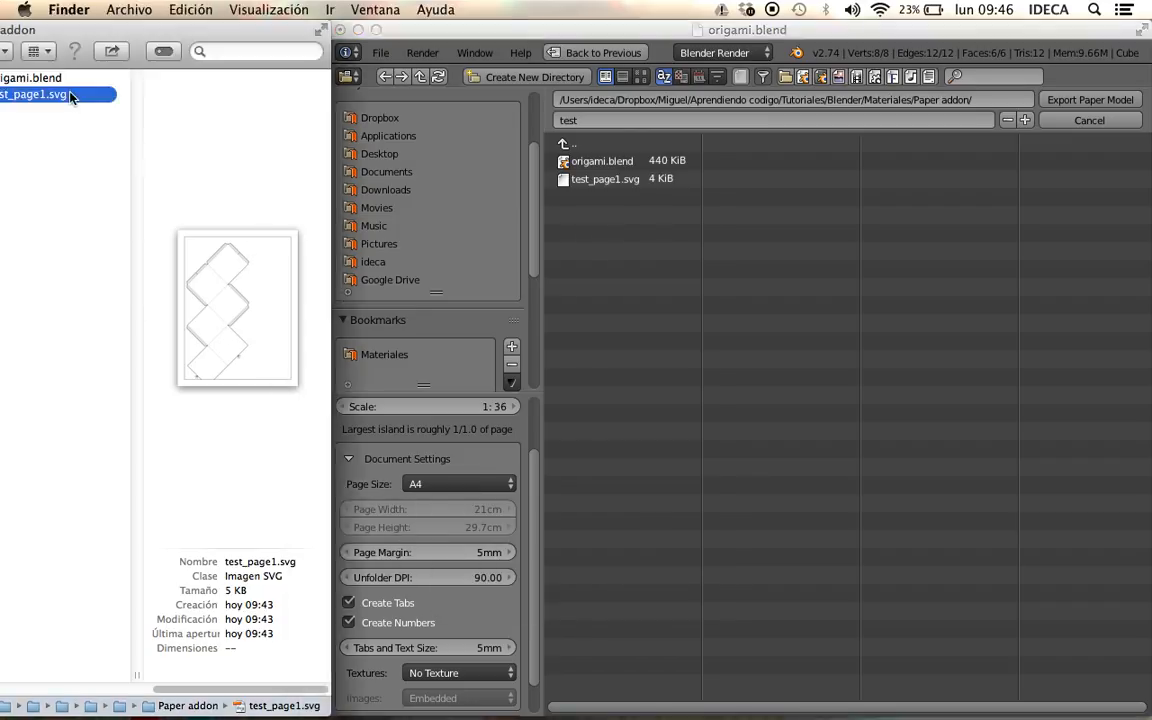
key("space")
scroll(277, 303, "down", 5)
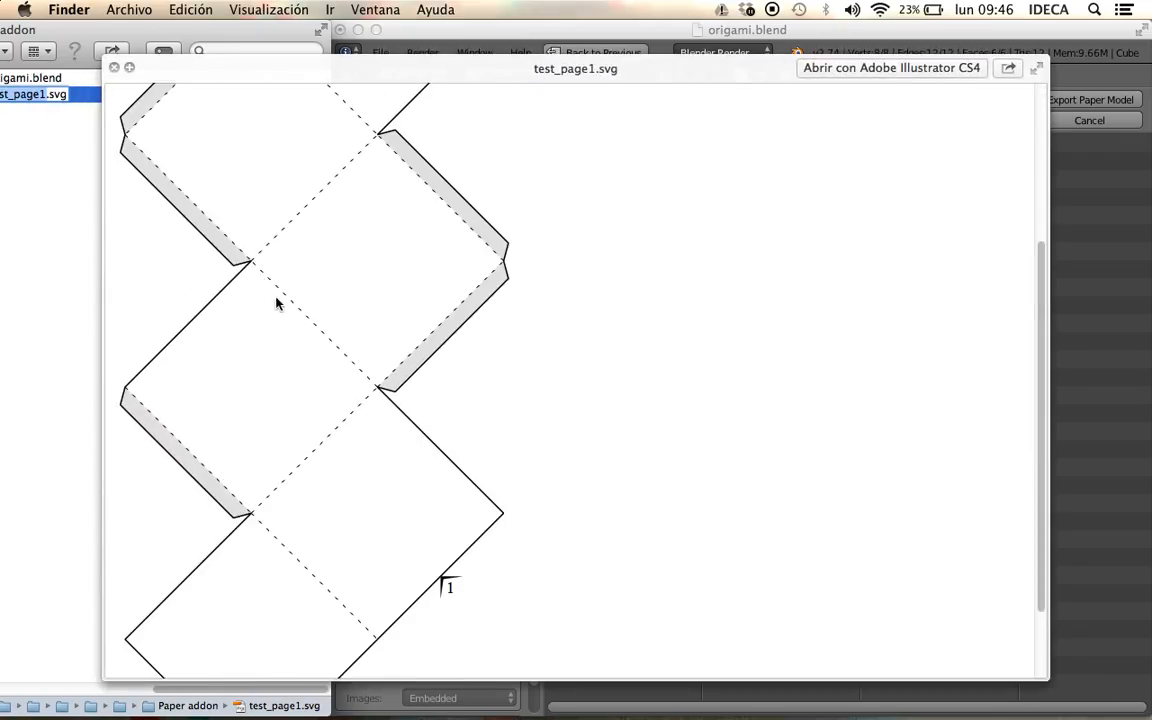
scroll(277, 303, "down", 2)
key("space")
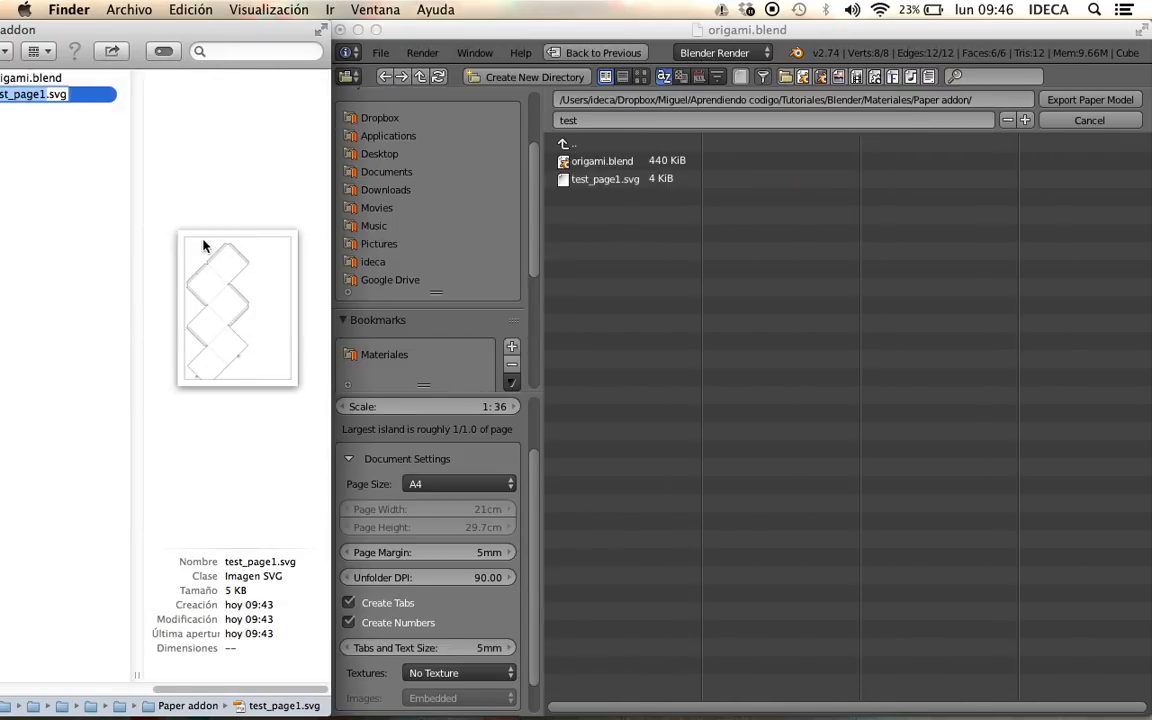
left_click(588, 507)
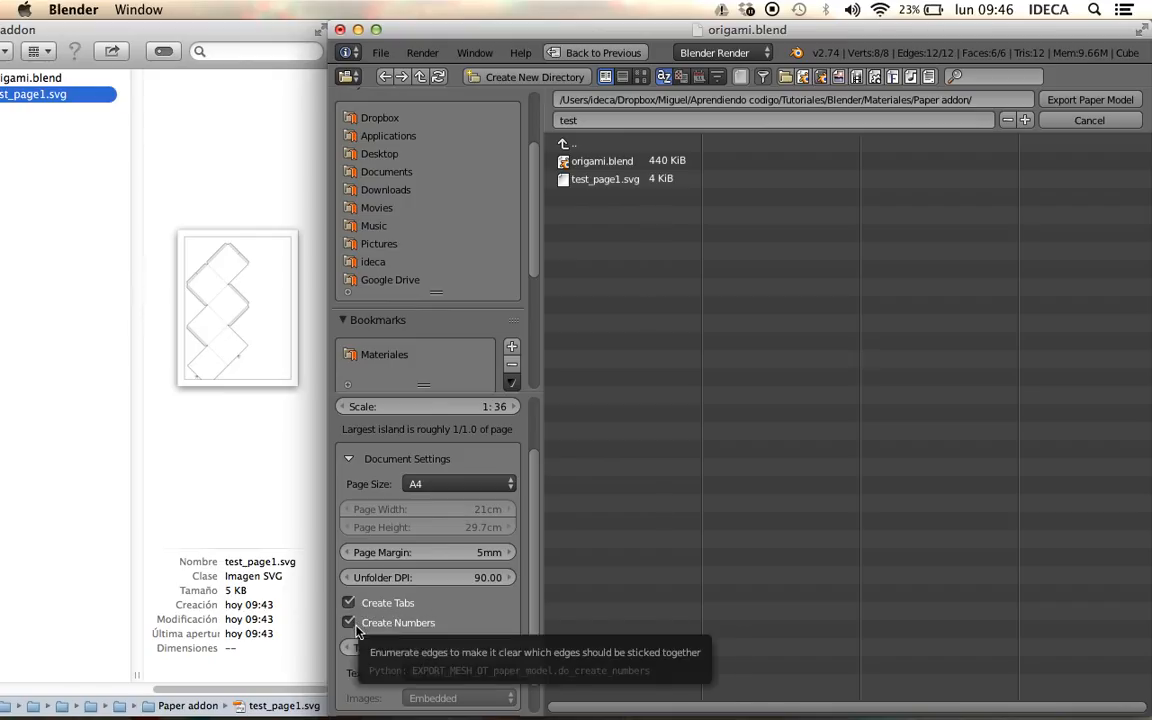
- Preview test_page1.svg in Finder again, compare the matching edge numbers 1 and 2 across the net, and close the preview
left_click(54, 96)
key("space")
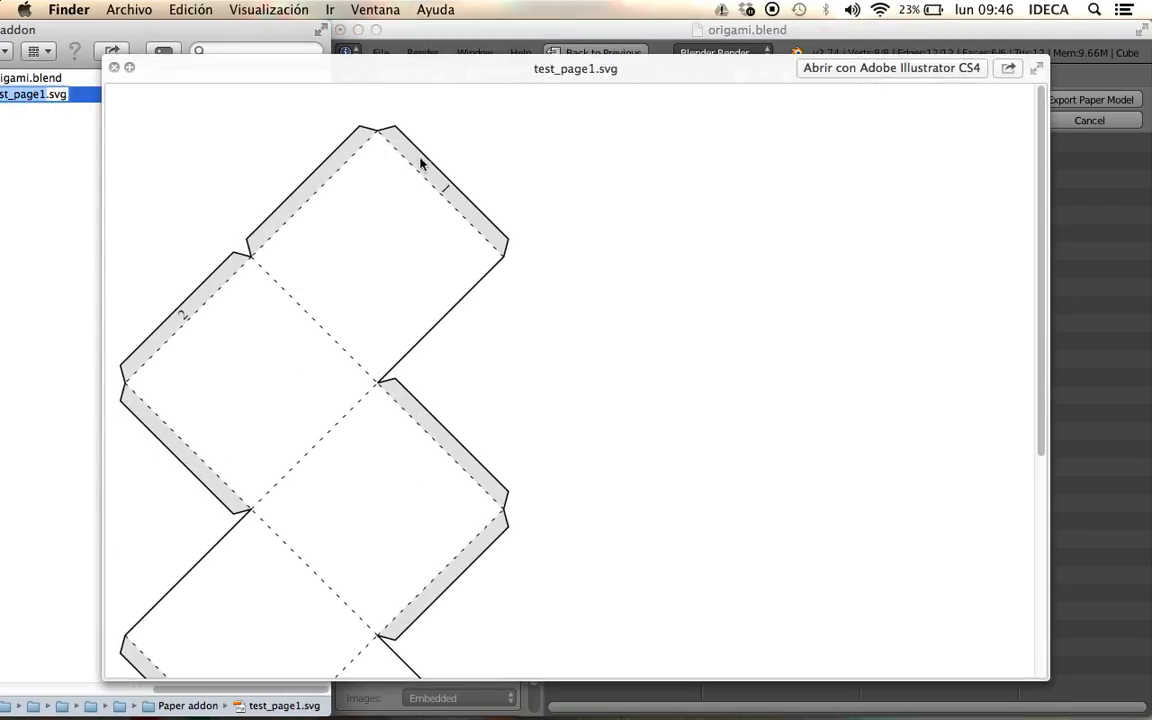
scroll(424, 470, "down", 8)
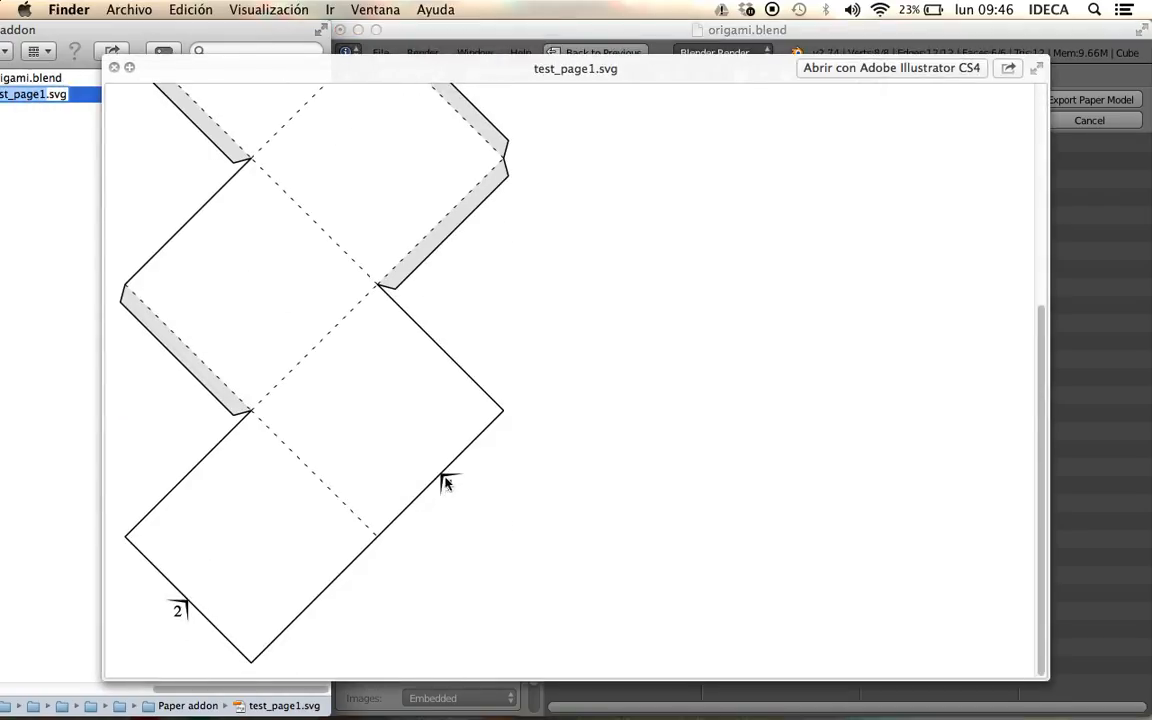
scroll(337, 463, "up", 7)
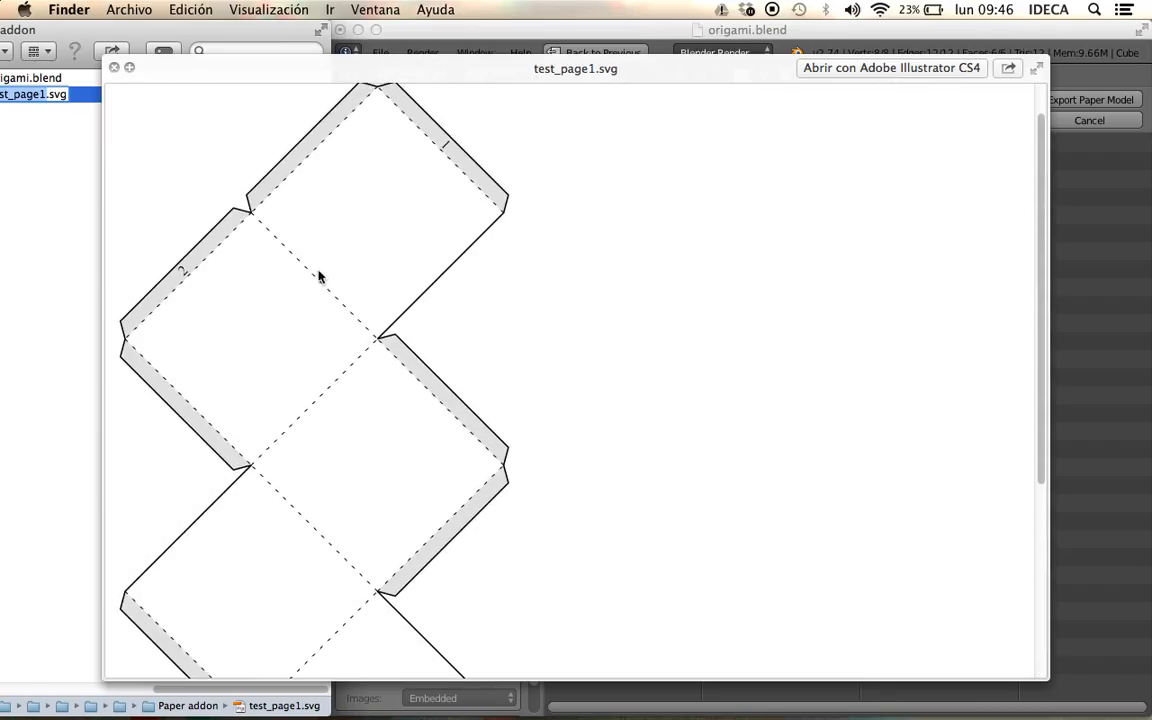
scroll(322, 280, "up", 1)
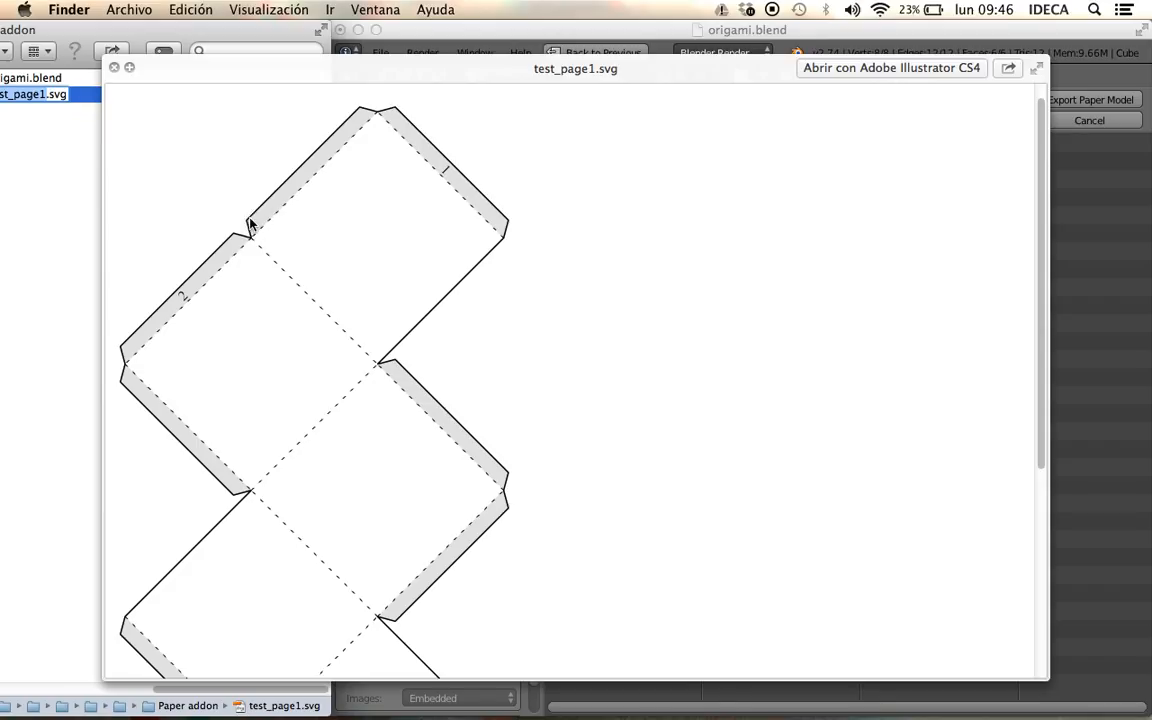
left_click(112, 68)
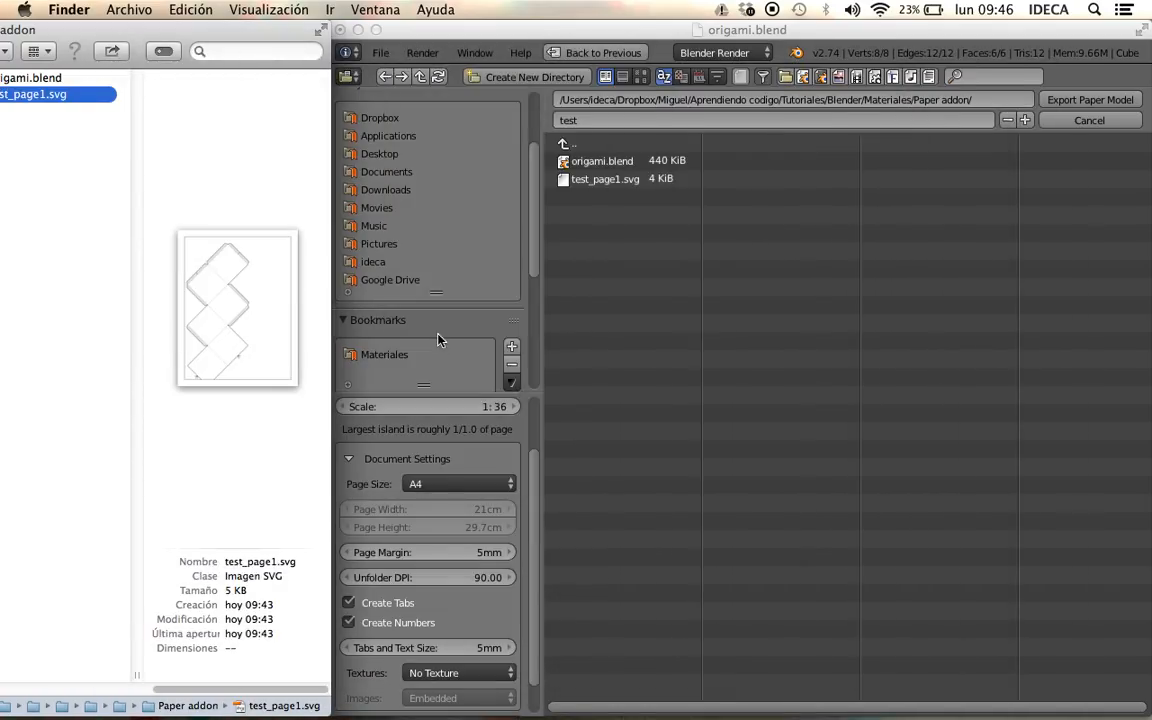
- Return to Blender, review the tab size and Textures options of the paper model export, and cancel the export
left_click(523, 531)
scroll(386, 580, "down", 1)
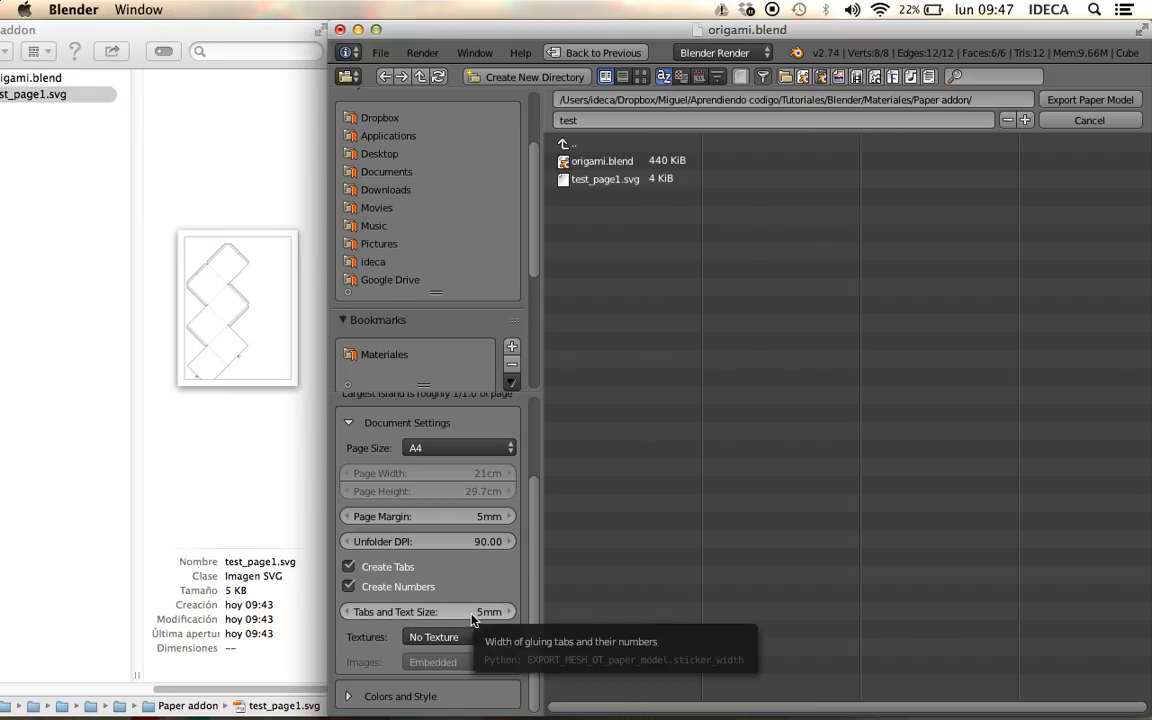
left_click(440, 637)
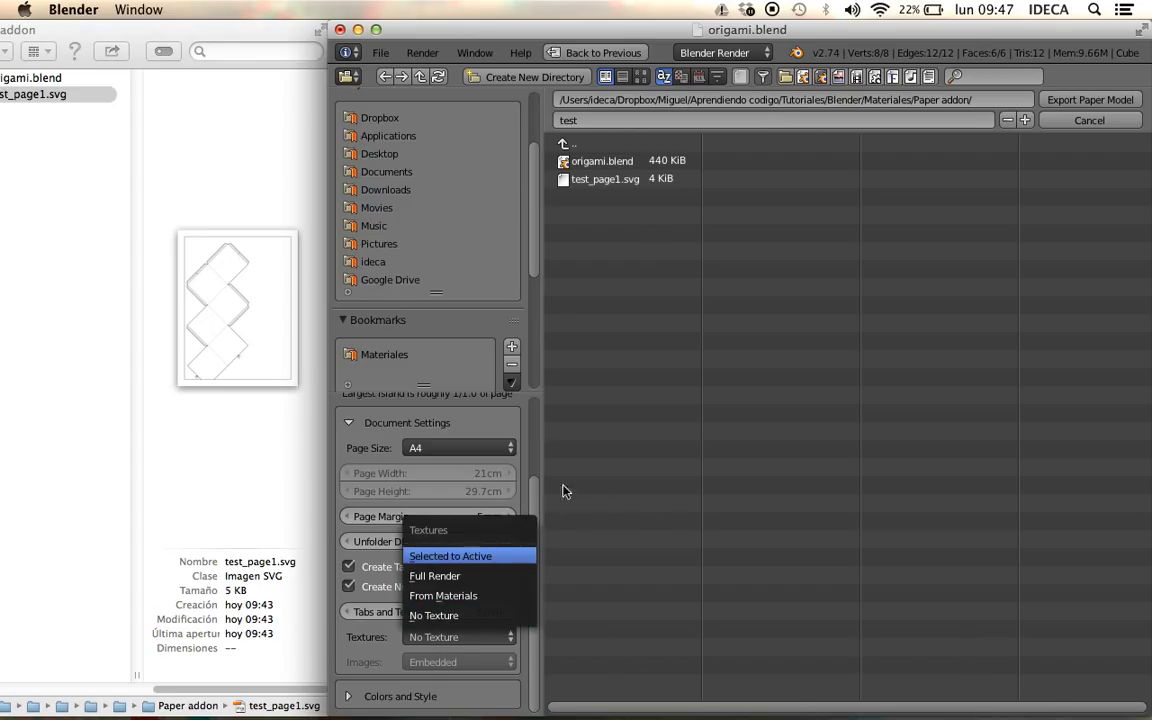
left_click(1092, 121)
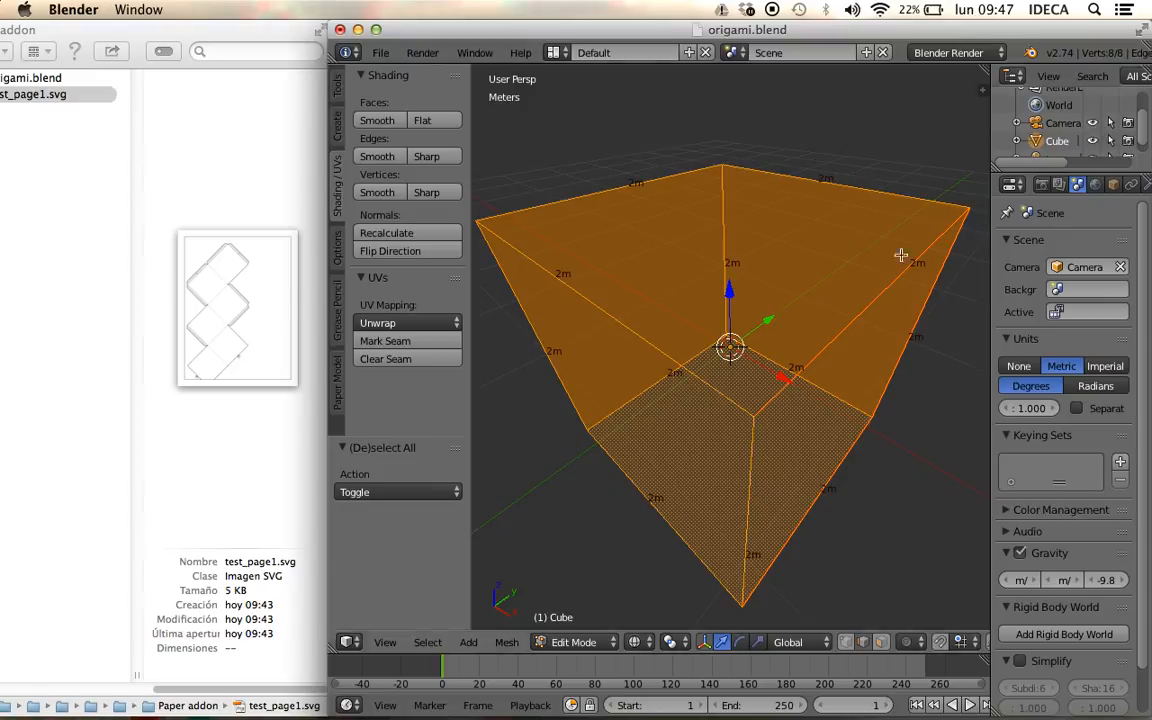
- Return the cube to Object Mode and display it with solid shading
scroll(779, 386, "down", 4)
key("Tab")
mouse_move(774, 391)
middle_mouse_down()
mouse_move(720, 403)
mouse_move(792, 386)
middle_mouse_up()
key("z")
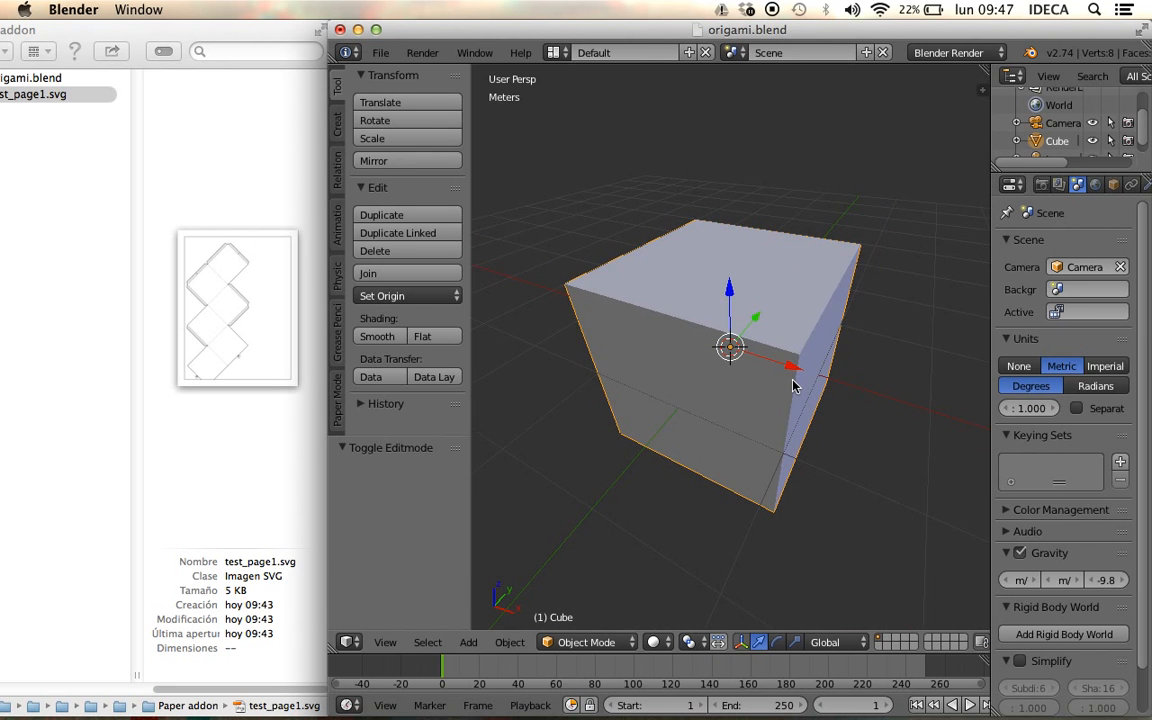
- Add a Subdivision Surface modifier to the cube and inspect the rounded shape from several sides
key("Tab")
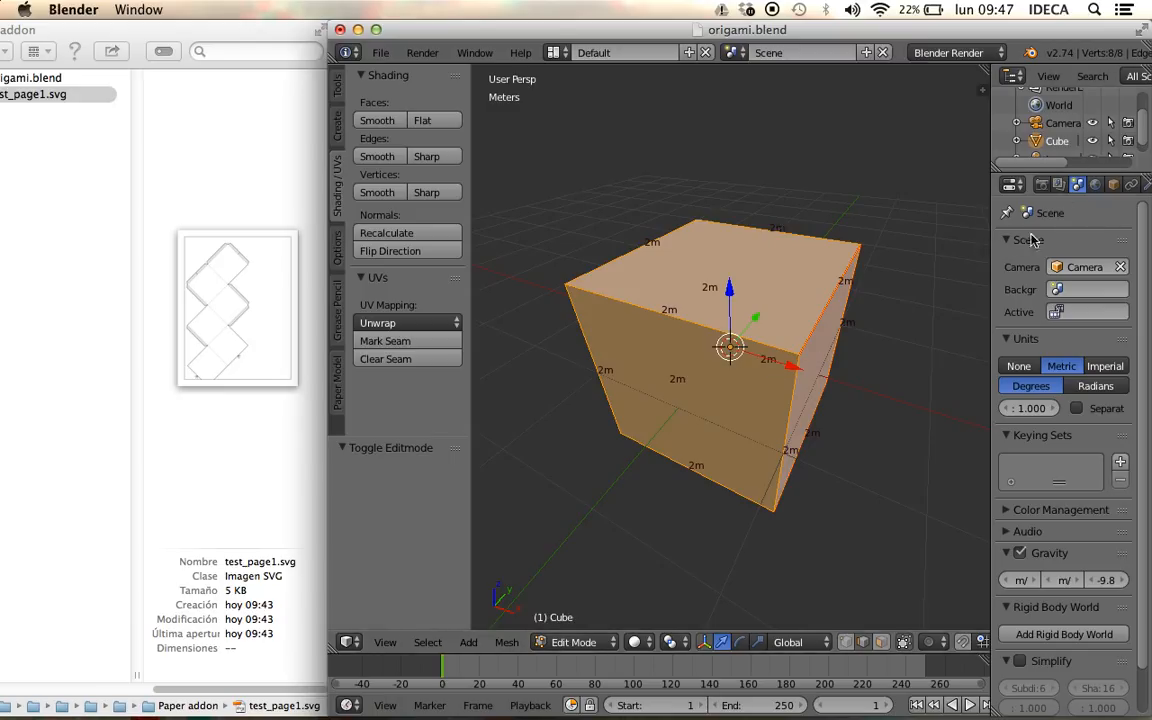
key("Tab")
middle_click_drag(1112, 188, 1012, 185)
middle_click_drag(879, 267, 797, 290)
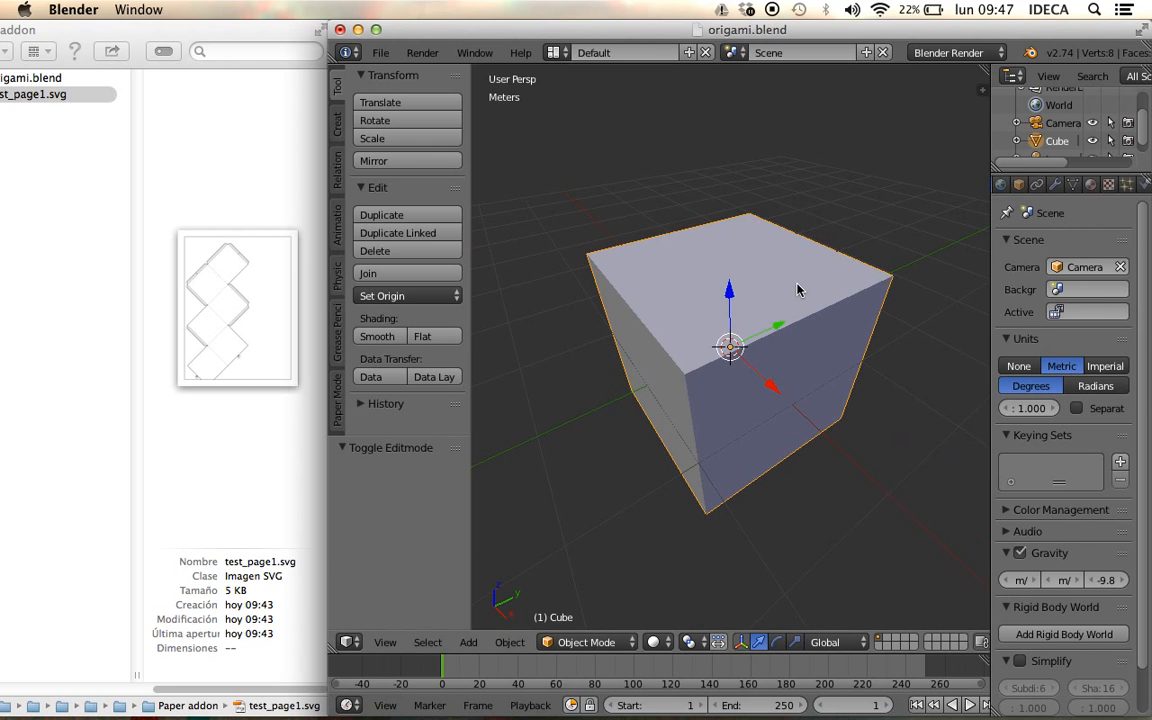
left_click(1055, 184)
left_click(1066, 245)
left_click(820, 550)
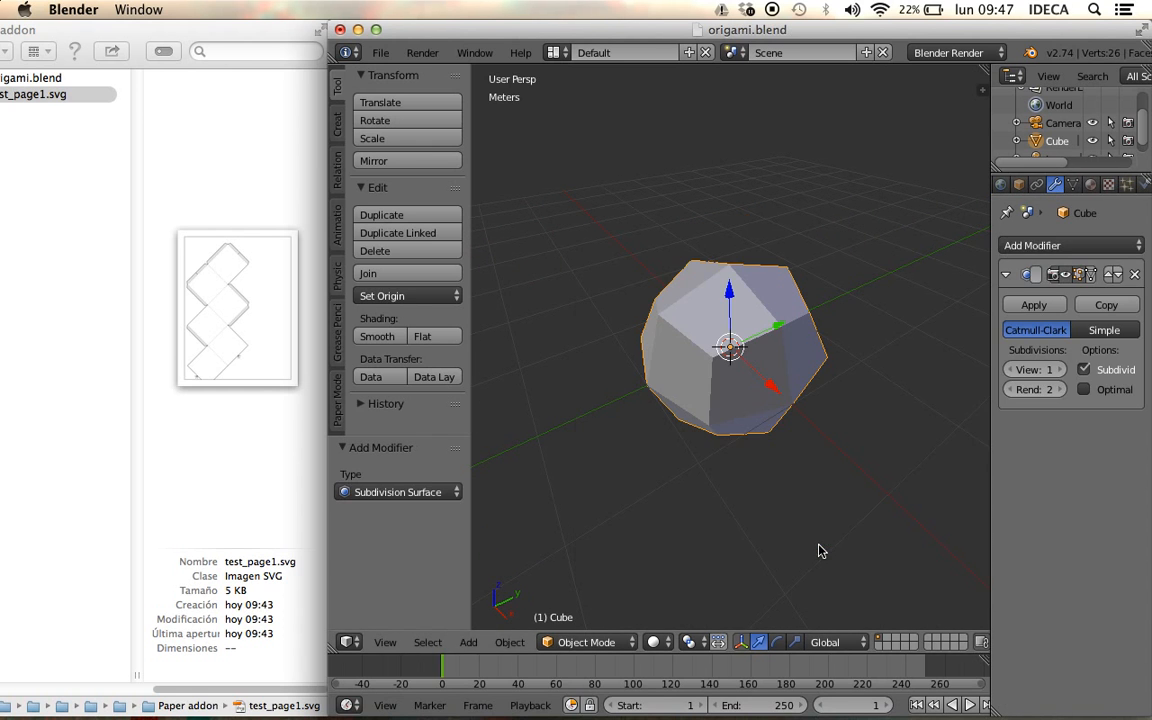
mouse_move(822, 424)
middle_mouse_down()
mouse_move(741, 391)
mouse_move(910, 355)
mouse_move(922, 338)
middle_mouse_up()
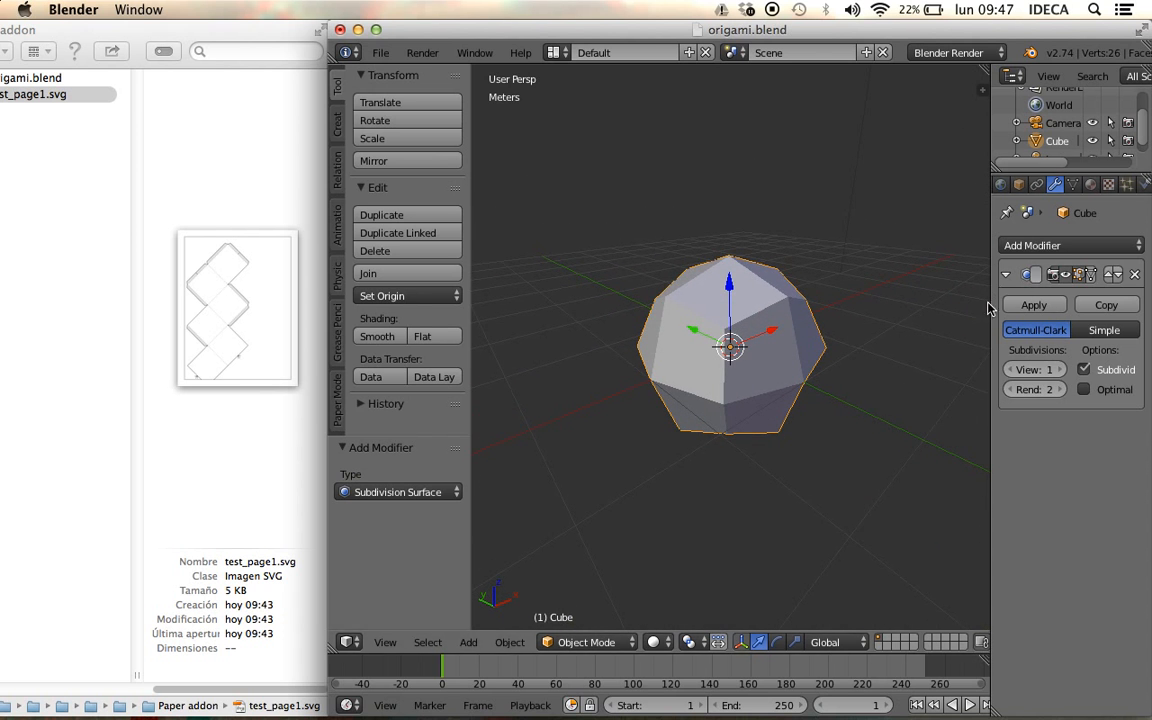
middle_click_drag(815, 321, 740, 333)
middle_click_drag(659, 294, 581, 285)
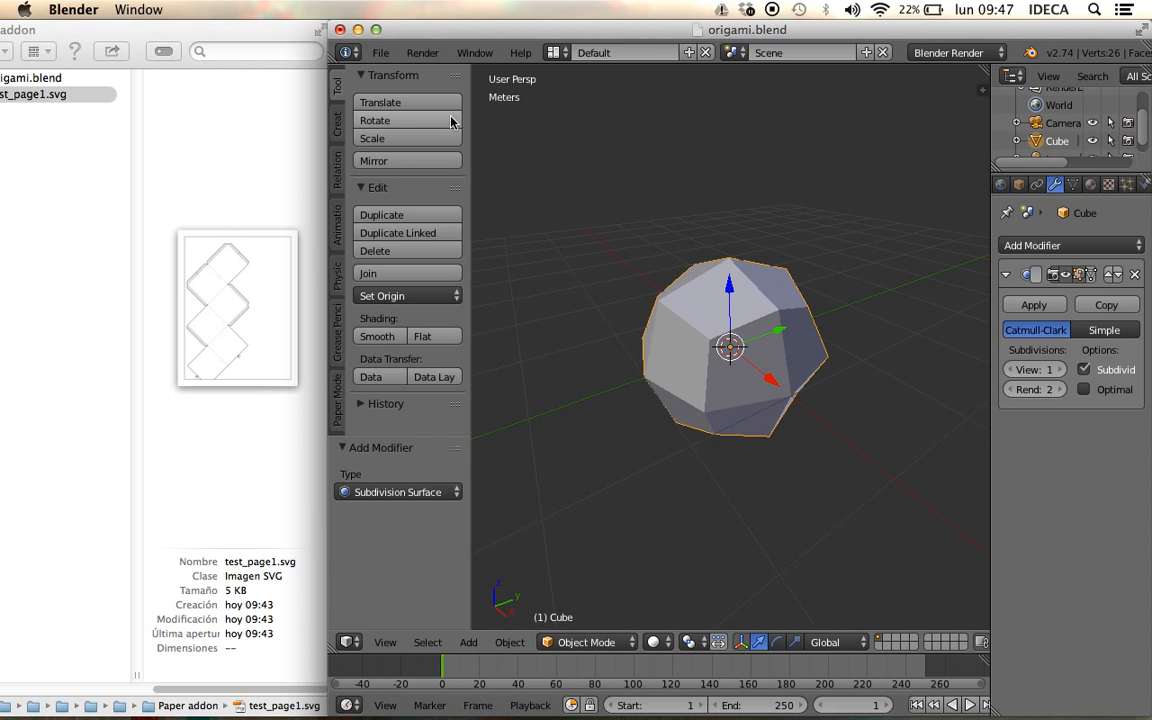
- Export the modified cube as a Paper Model SVG named test02
left_click(381, 52)
mouse_move(476, 404)
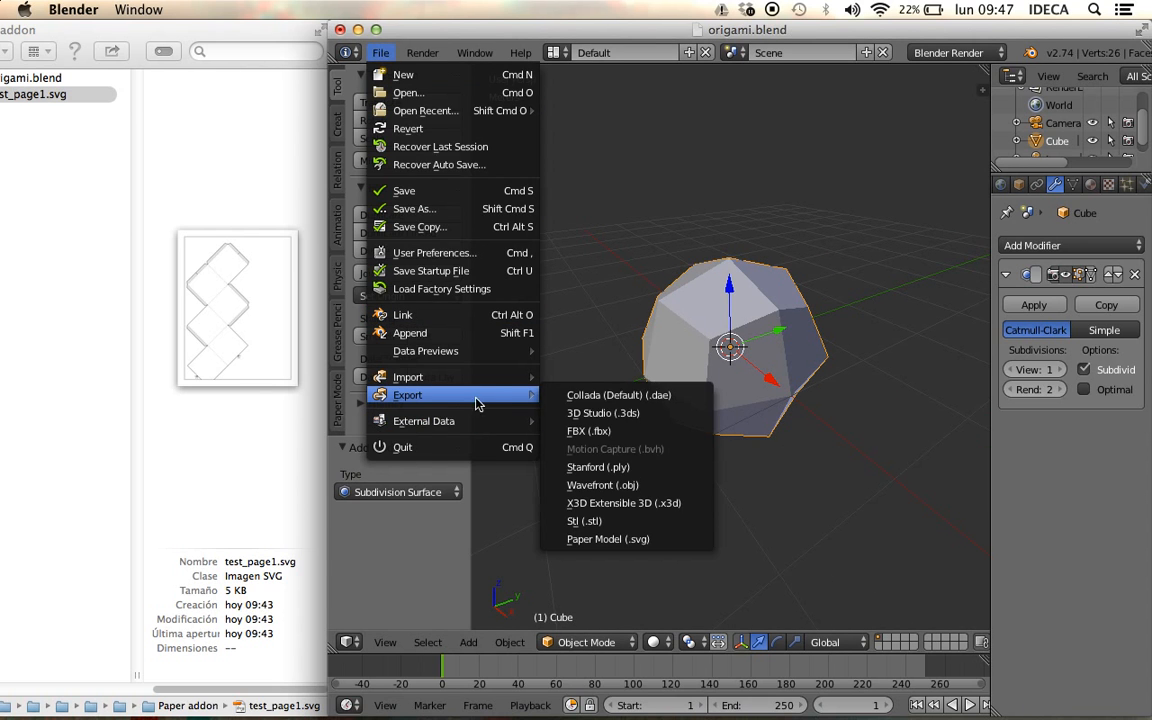
left_click(605, 539)
left_click(612, 118)
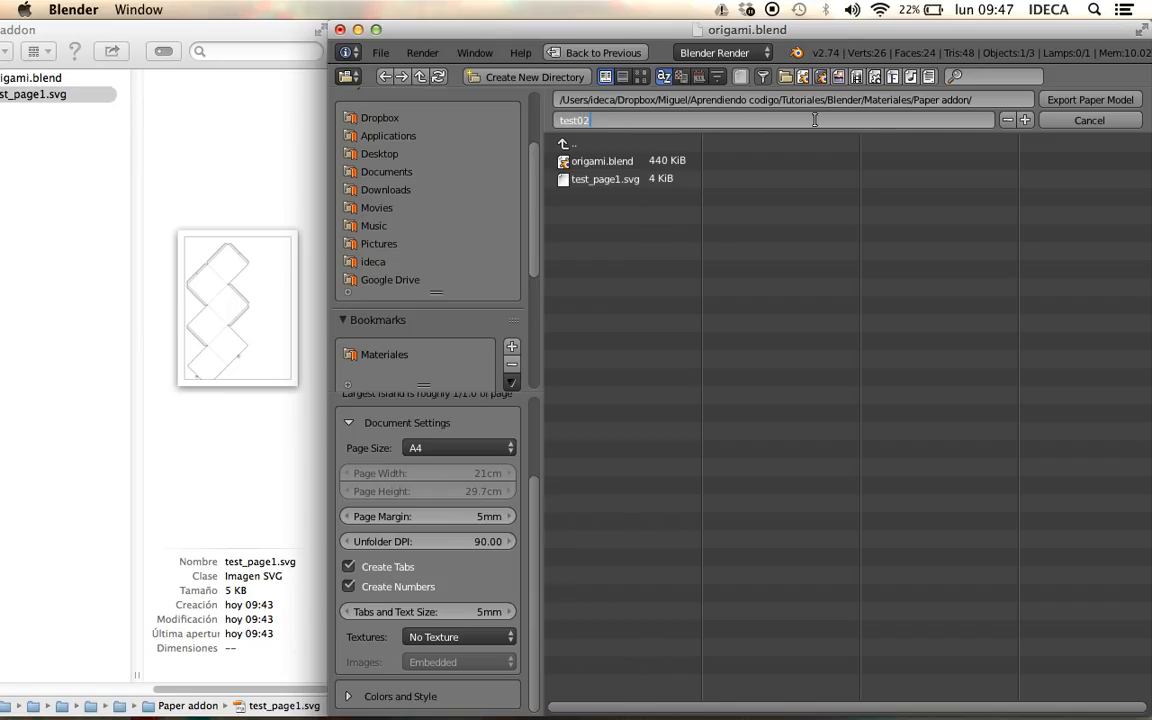
left_click(1053, 101)
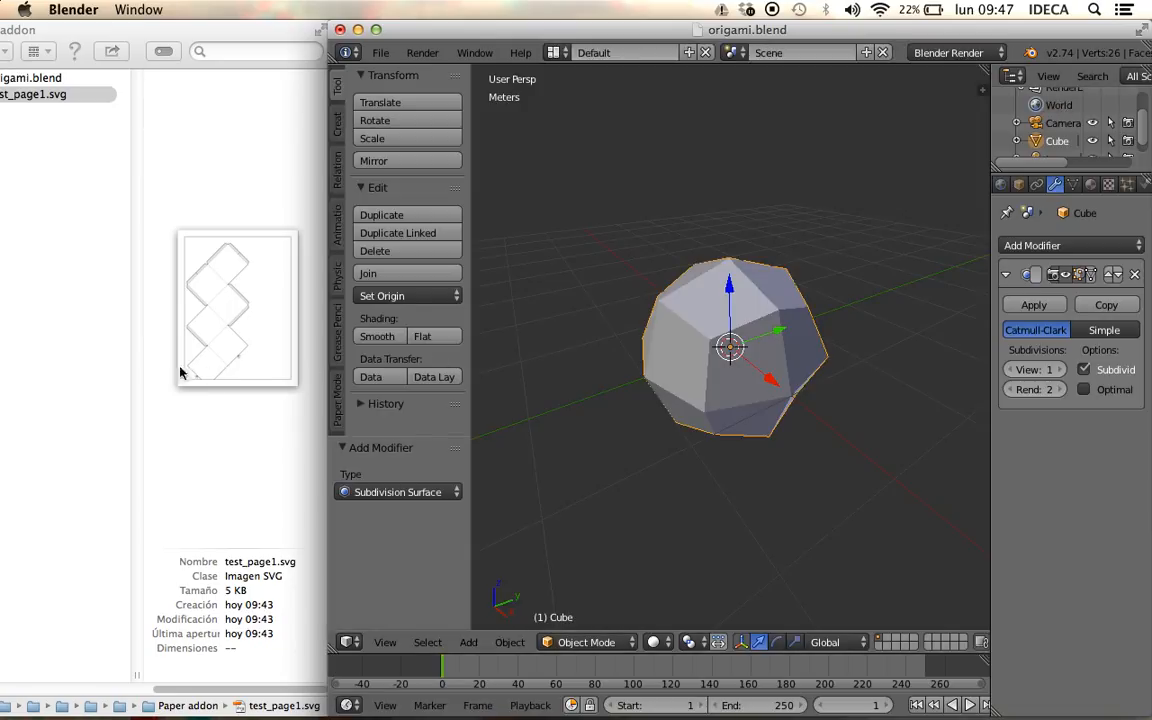
- Switch to Finder, preview test02_page1.svg, compare its net with test_page1.svg, and close the preview
left_click(44, 115)
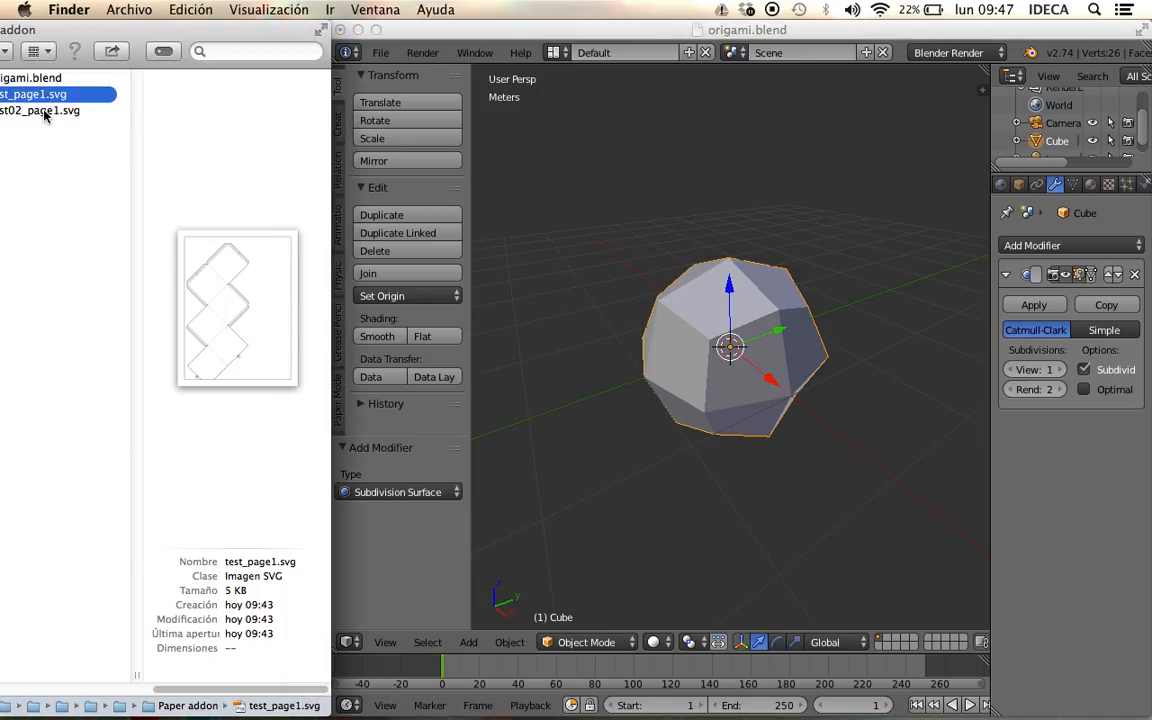
left_click(44, 111)
key("space")
scroll(406, 290, "down", 5)
scroll(406, 290, "up", 6)
scroll(355, 403, "down", 5)
scroll(340, 560, "up", 5)
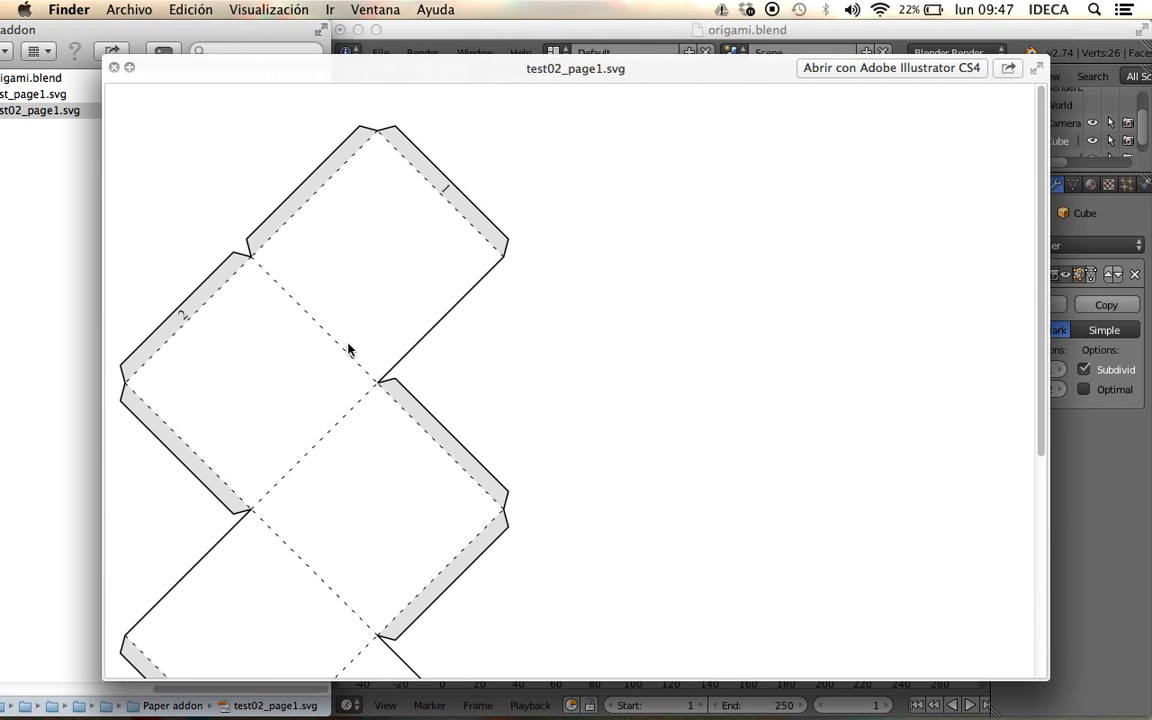
left_click(37, 95)
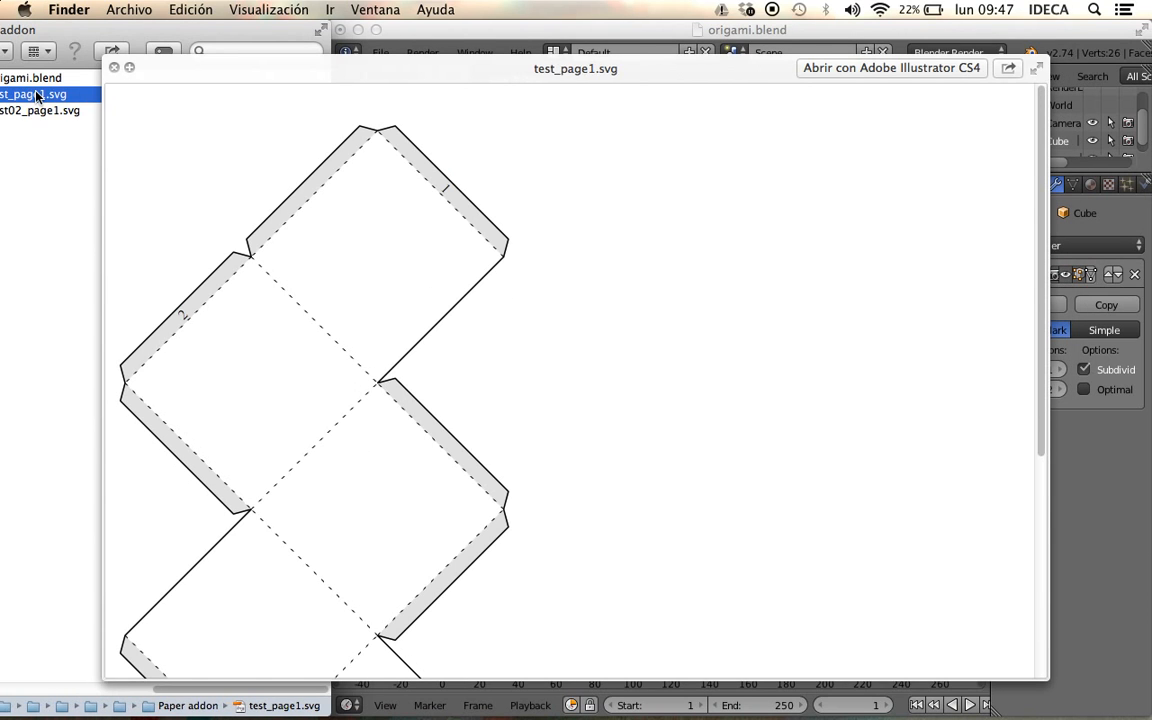
left_click(114, 67)
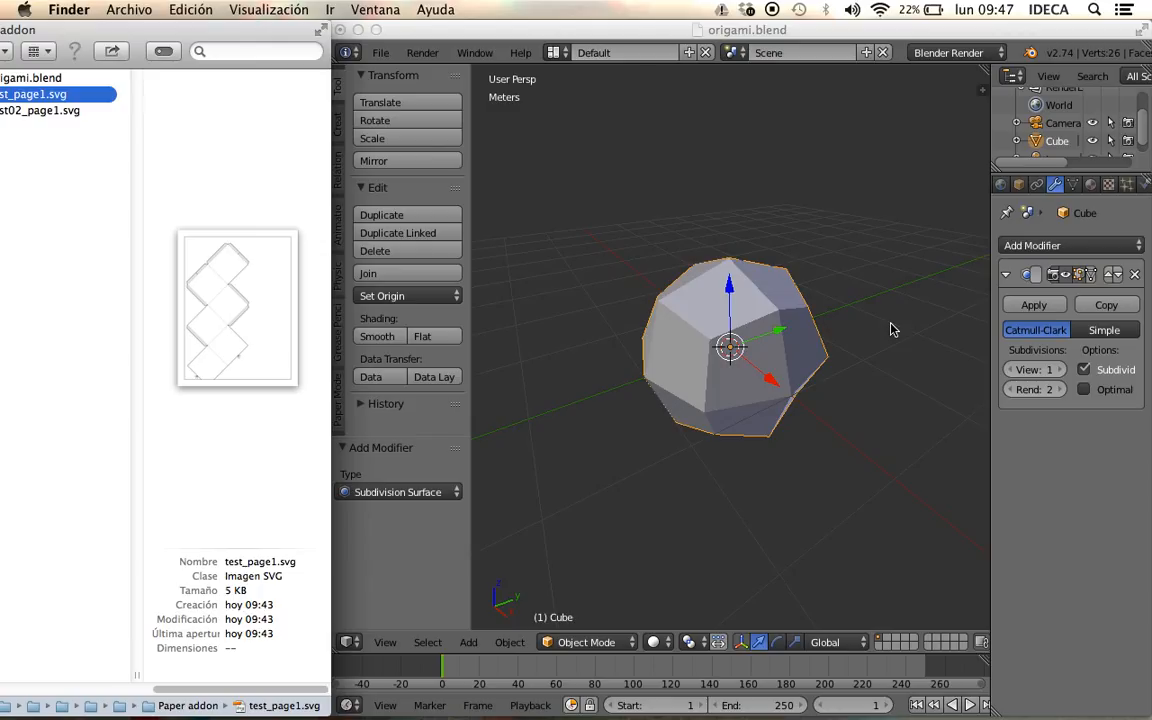
- Return to Blender and apply the Subdivision Surface modifier to the cube
left_click(1046, 309)
left_click(1046, 310)
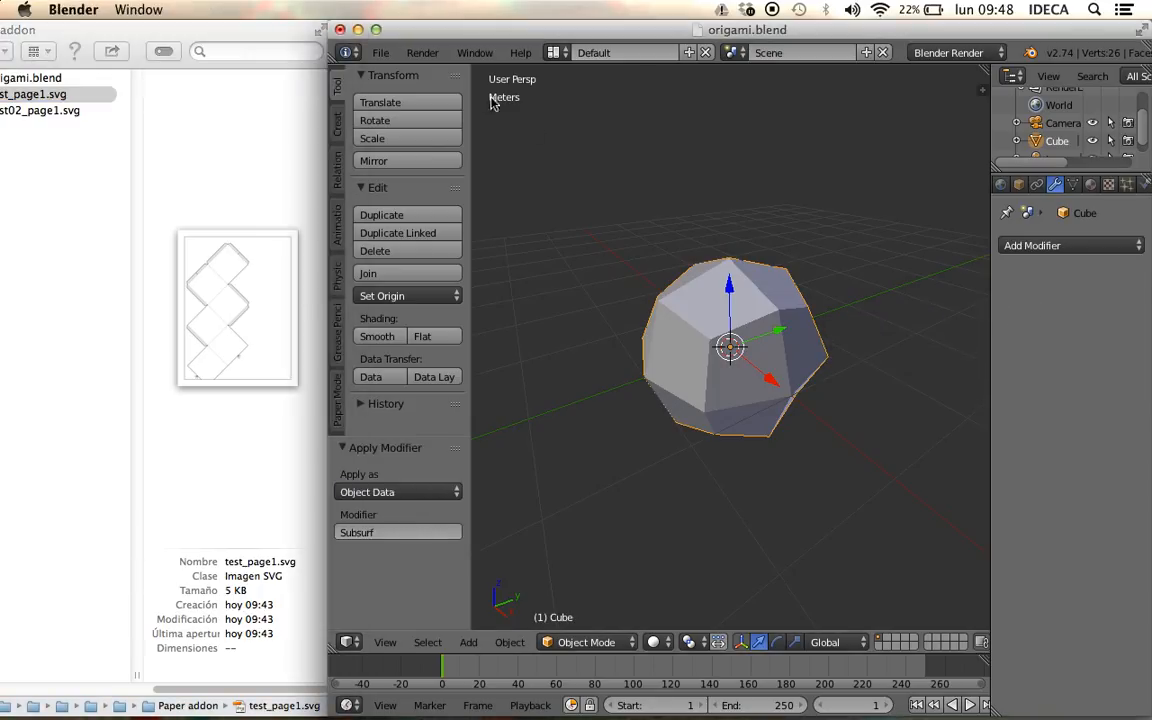
- Try to export the subdivided mesh as a Paper Model SVG named test02 and check test02_page1.svg in Finder
left_click(381, 52)
mouse_move(445, 395)
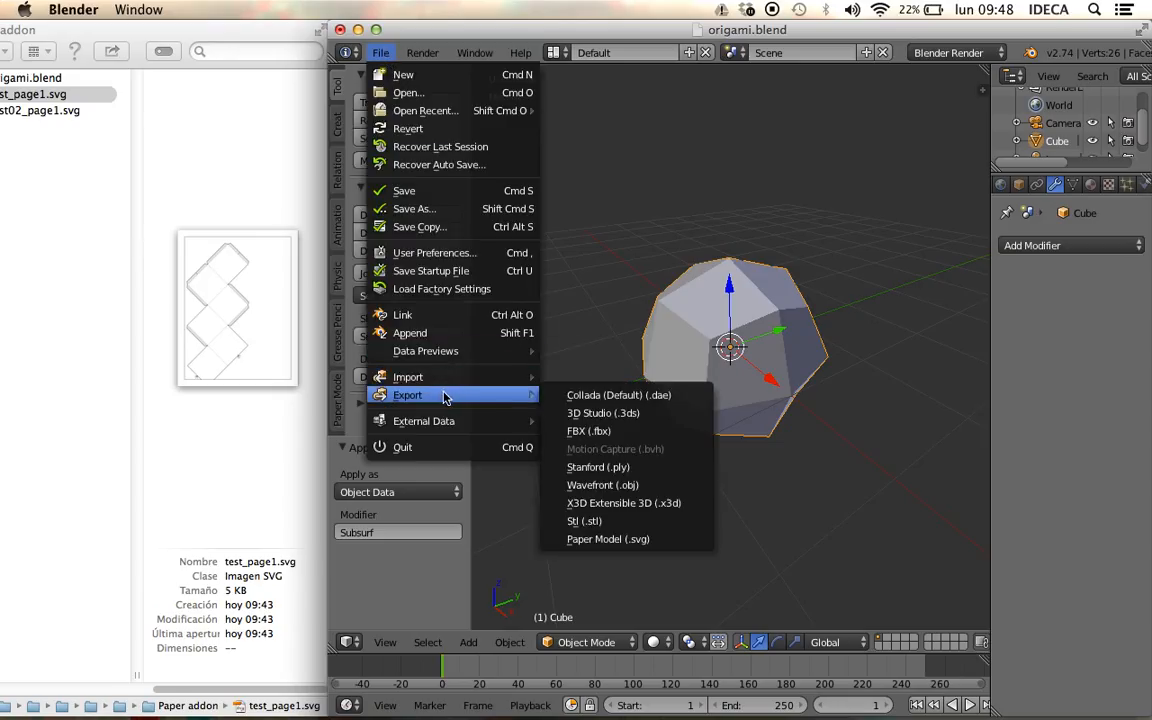
left_click(550, 525)
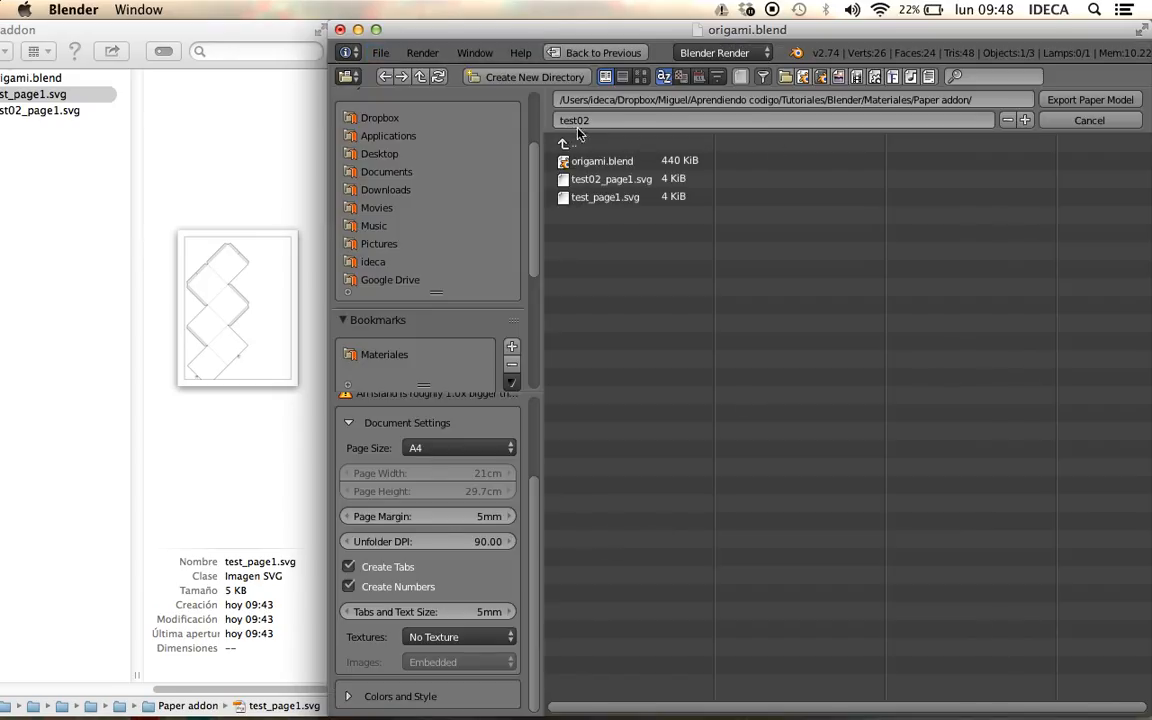
left_click(1090, 100)
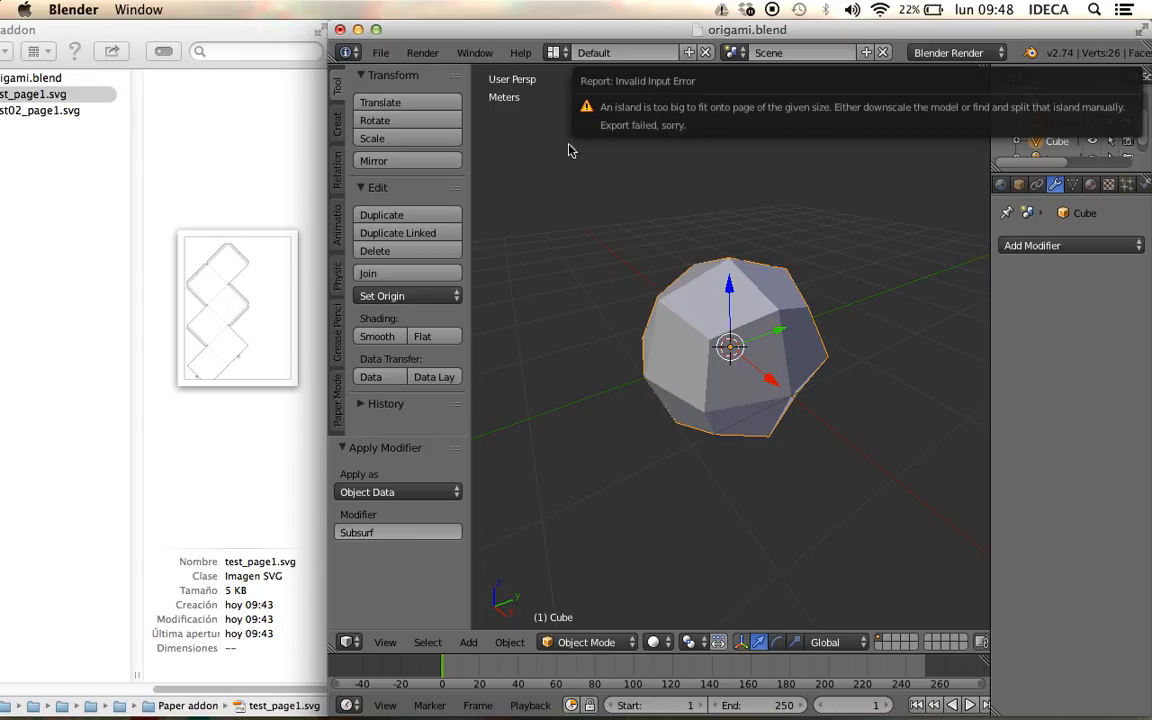
left_click(58, 113)
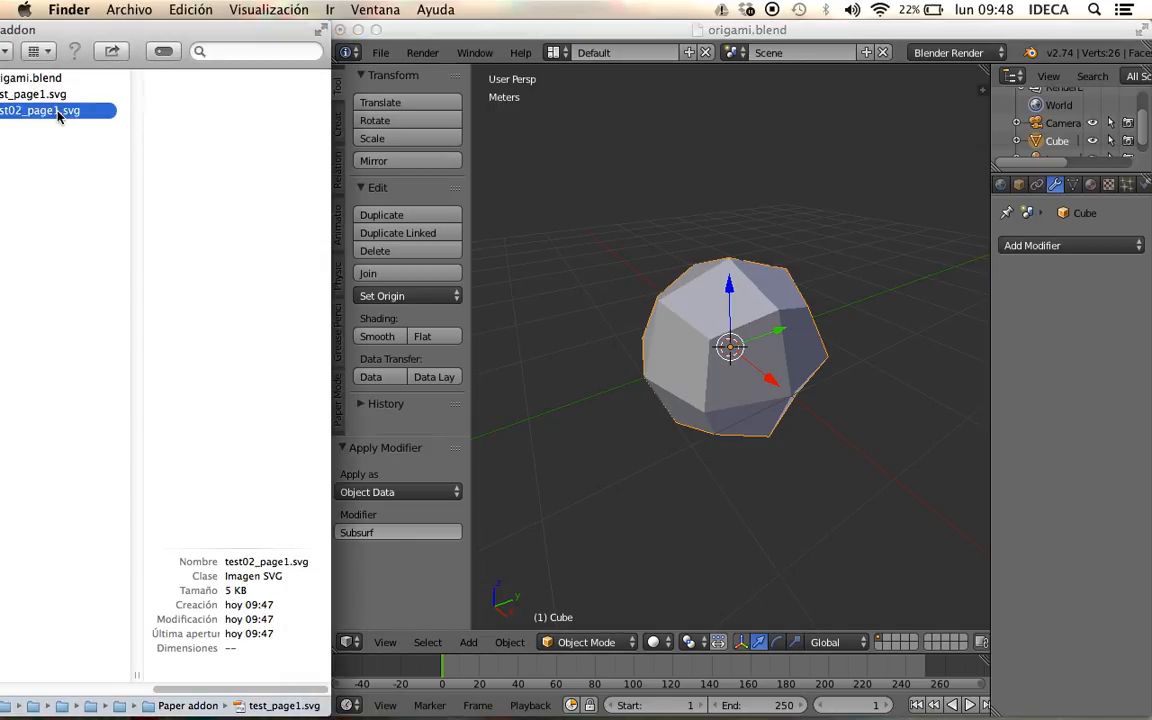
- Return to Blender and export the subdivided mesh as Paper Model test02 with the scale set to 1:52
left_click(378, 52)
left_click(380, 52)
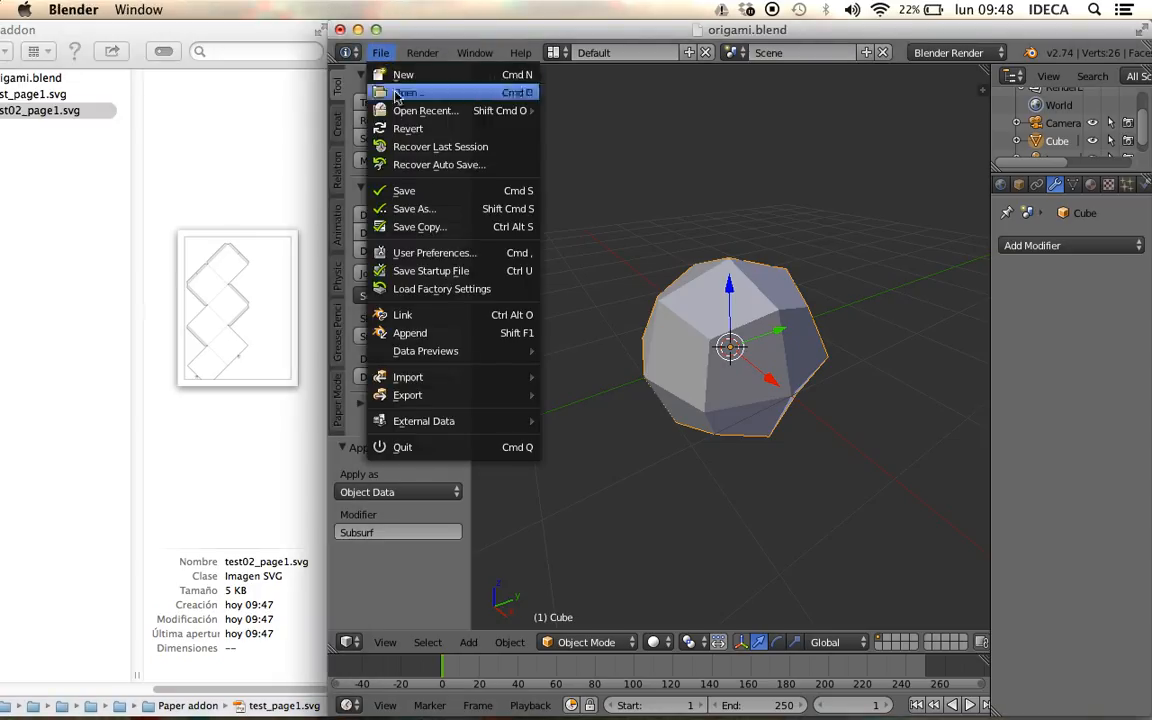
mouse_move(445, 395)
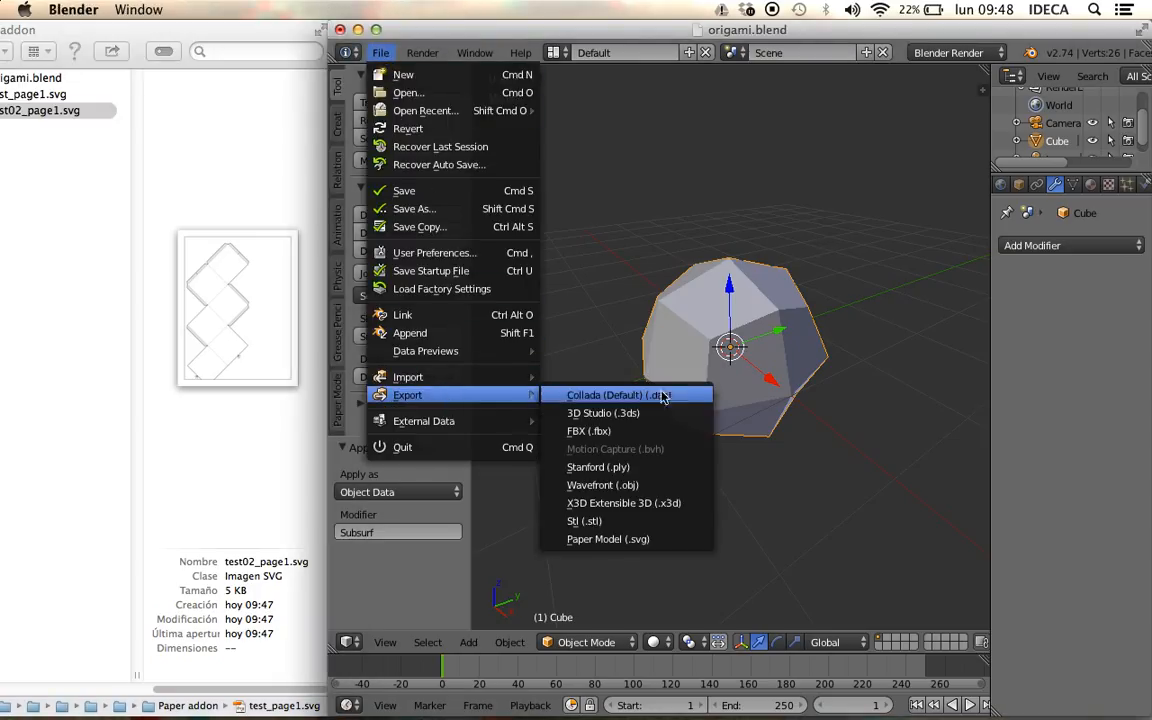
left_click(618, 539)
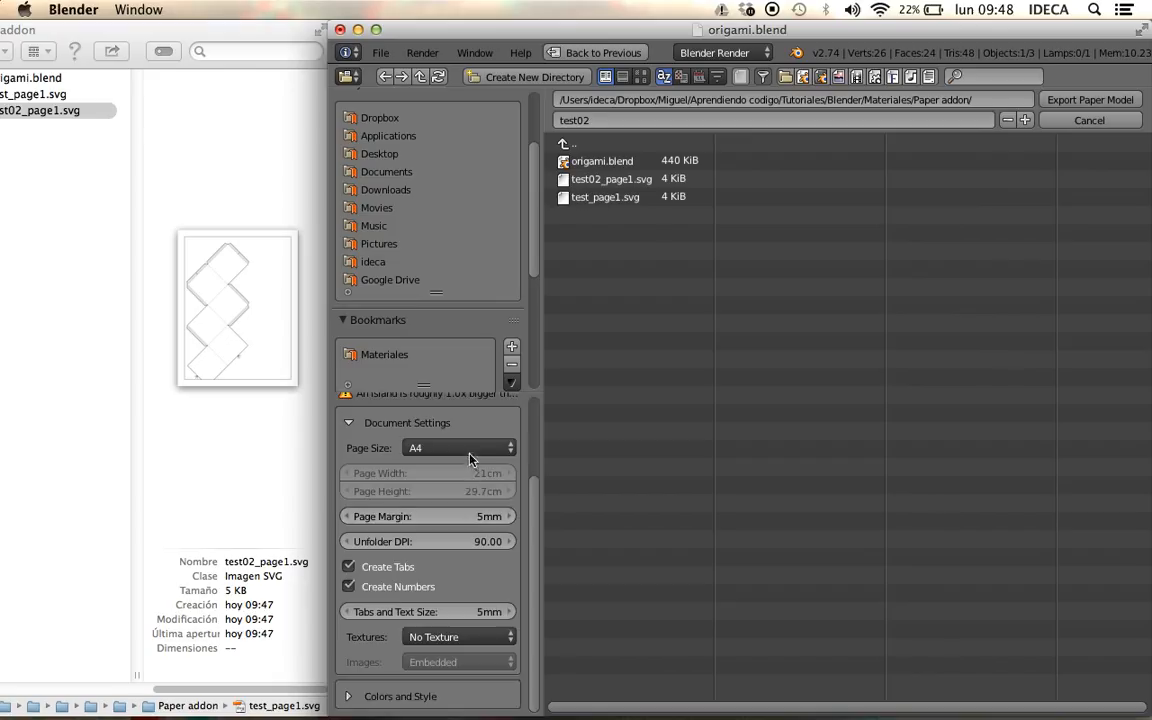
scroll(470, 520, "up", 3)
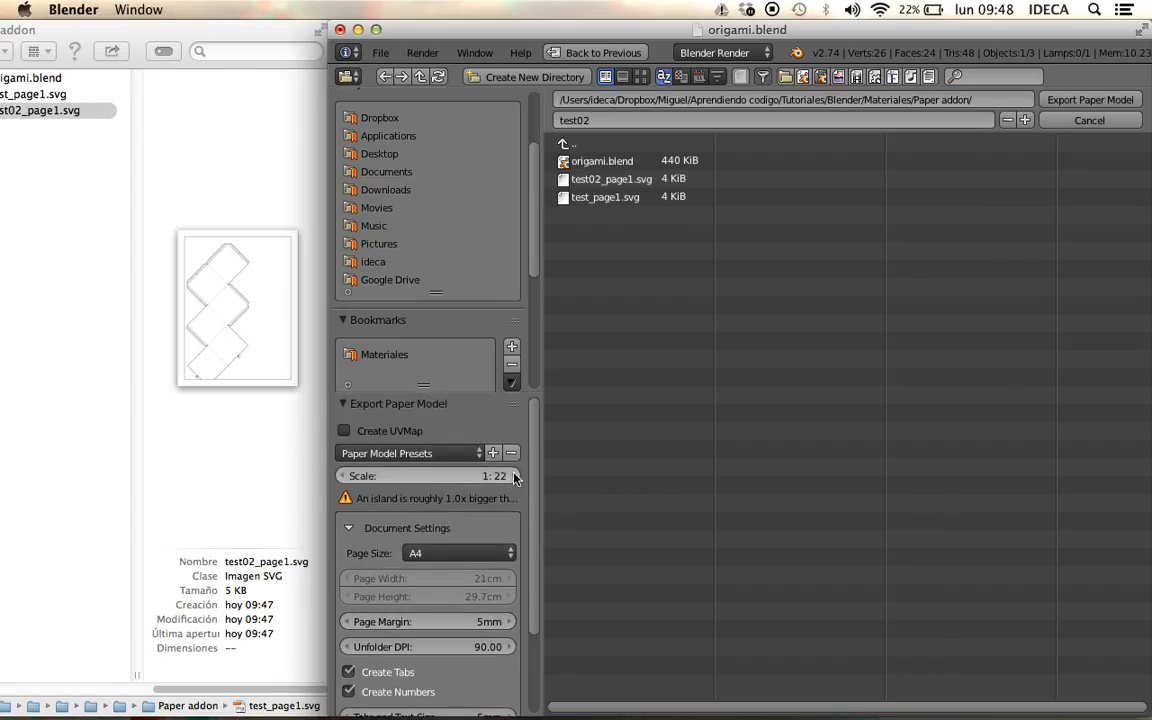
left_click_drag(487, 476, 510, 476)
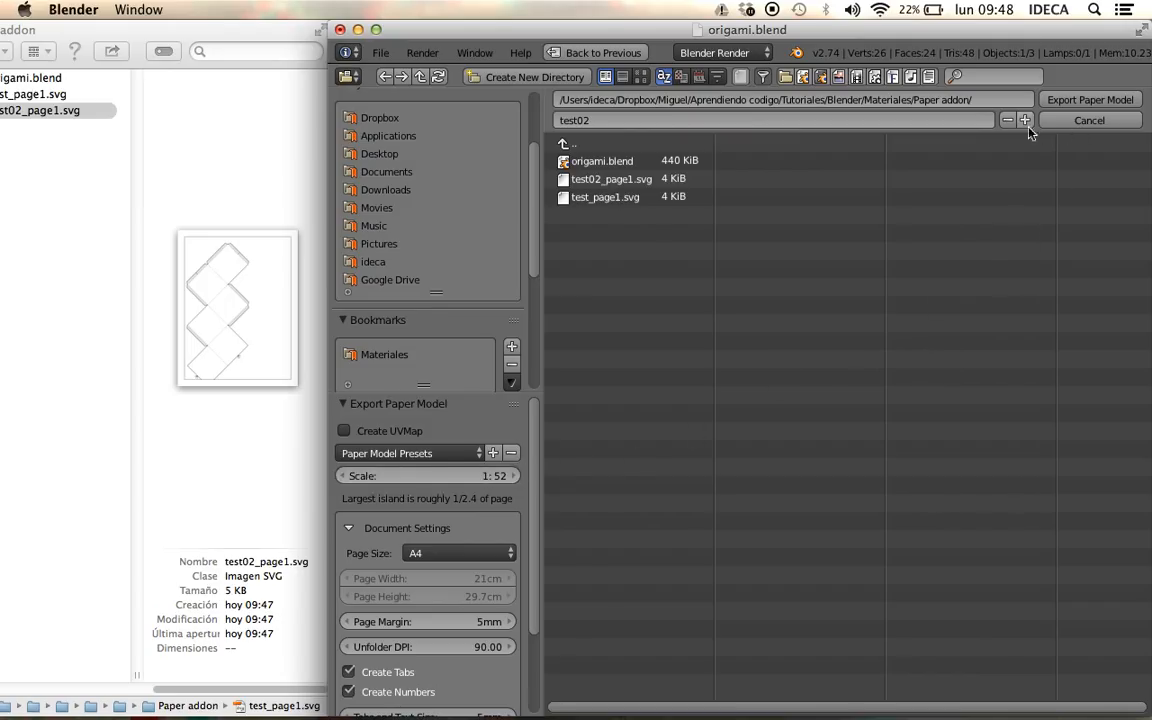
left_click(1088, 100)
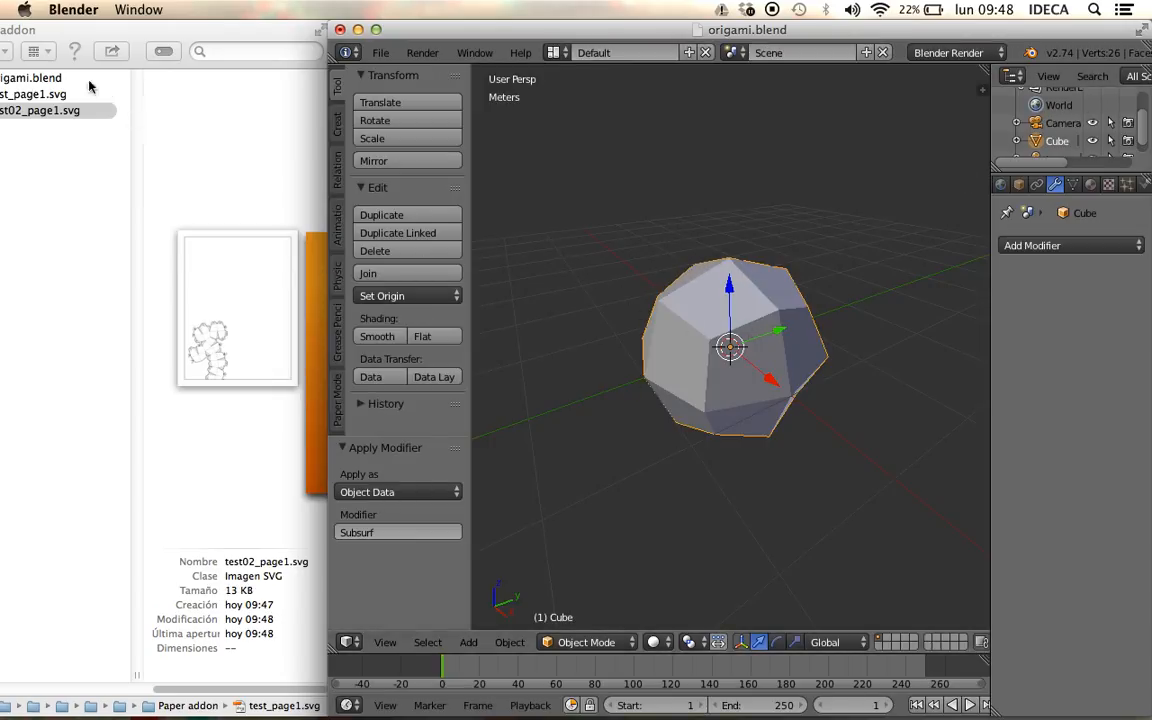
- Switch to Finder and preview test02_page1.svg down to the numbered tabs of the unfolded net
left_click(26, 113)
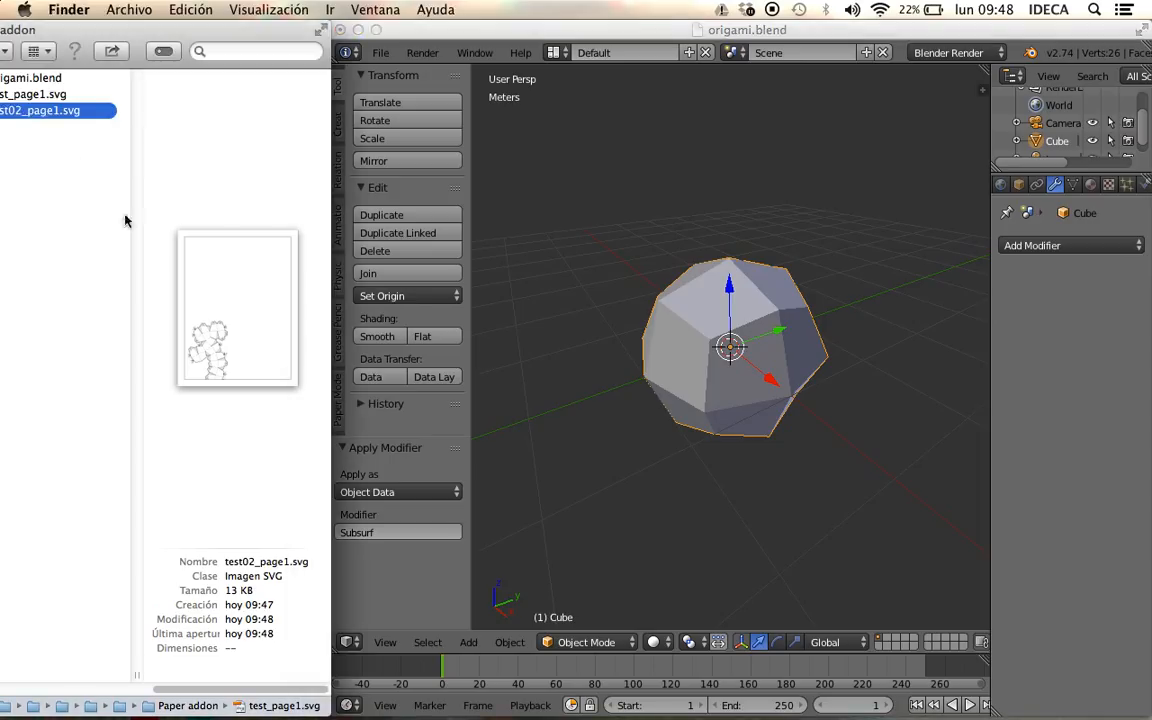
left_click(32, 158)
left_click(25, 113)
key("space")
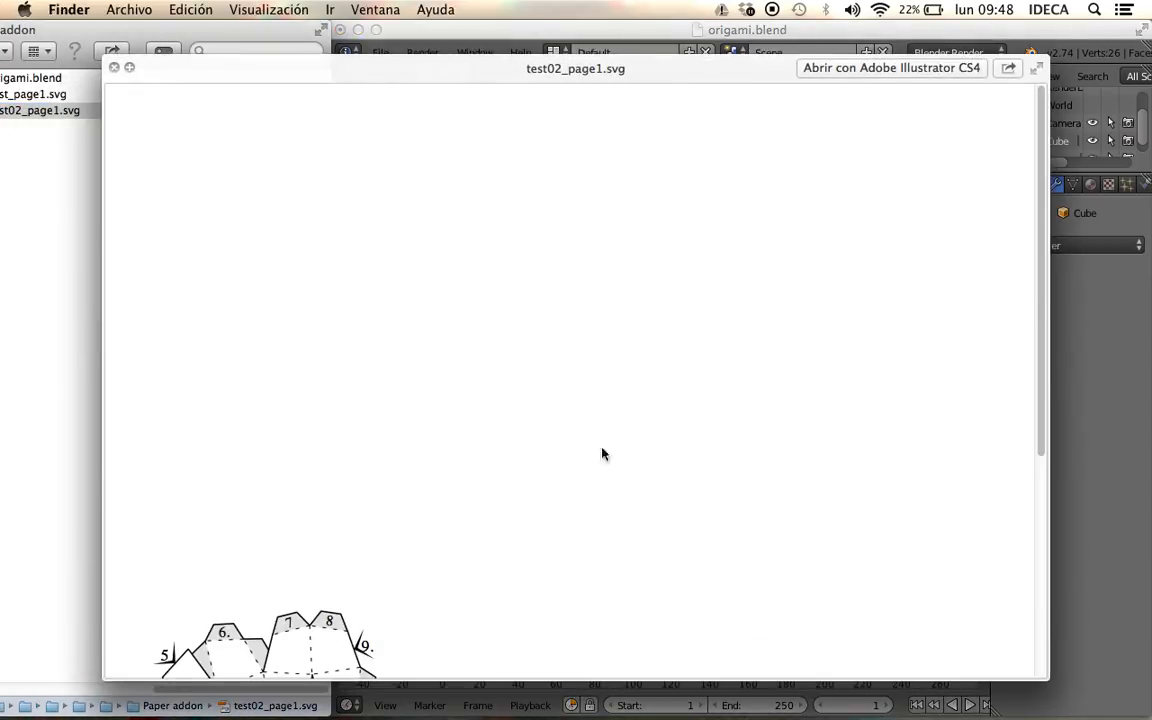
scroll(627, 452, "down", 5)
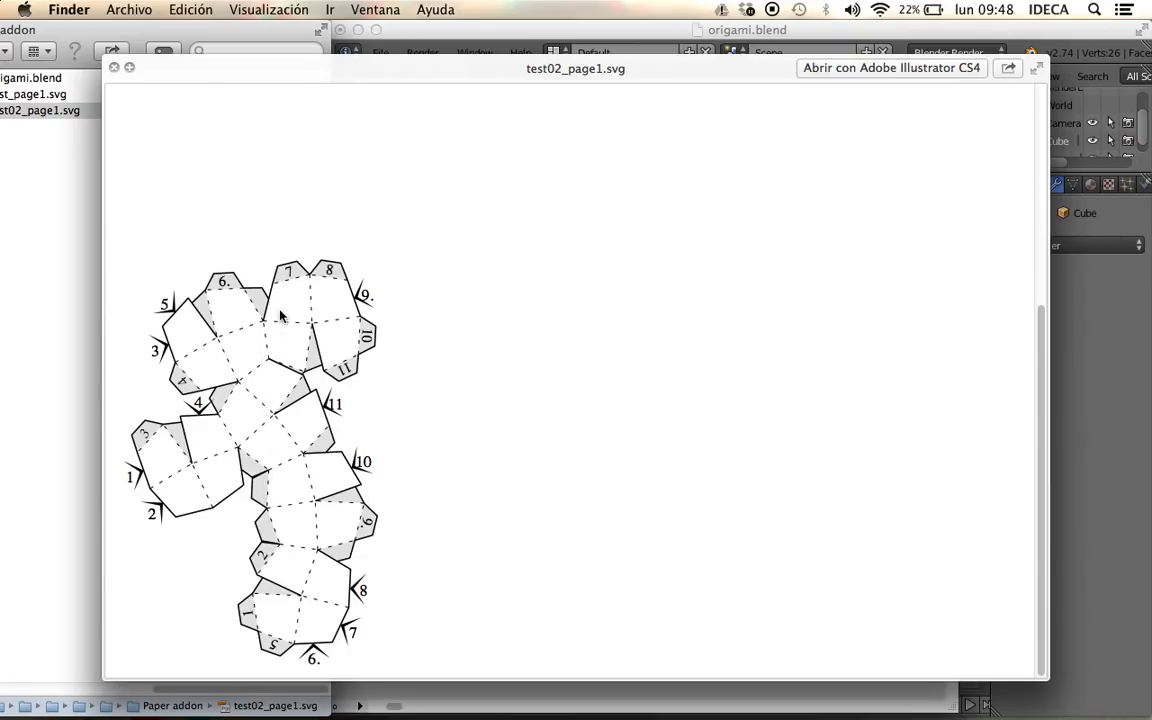
- Quit Illustrator and close the test02_page1.svg preview in Finder
left_click_drag(578, 70, 559, 127)
left_click_drag(516, 89, 67, 93)
key("super+q")
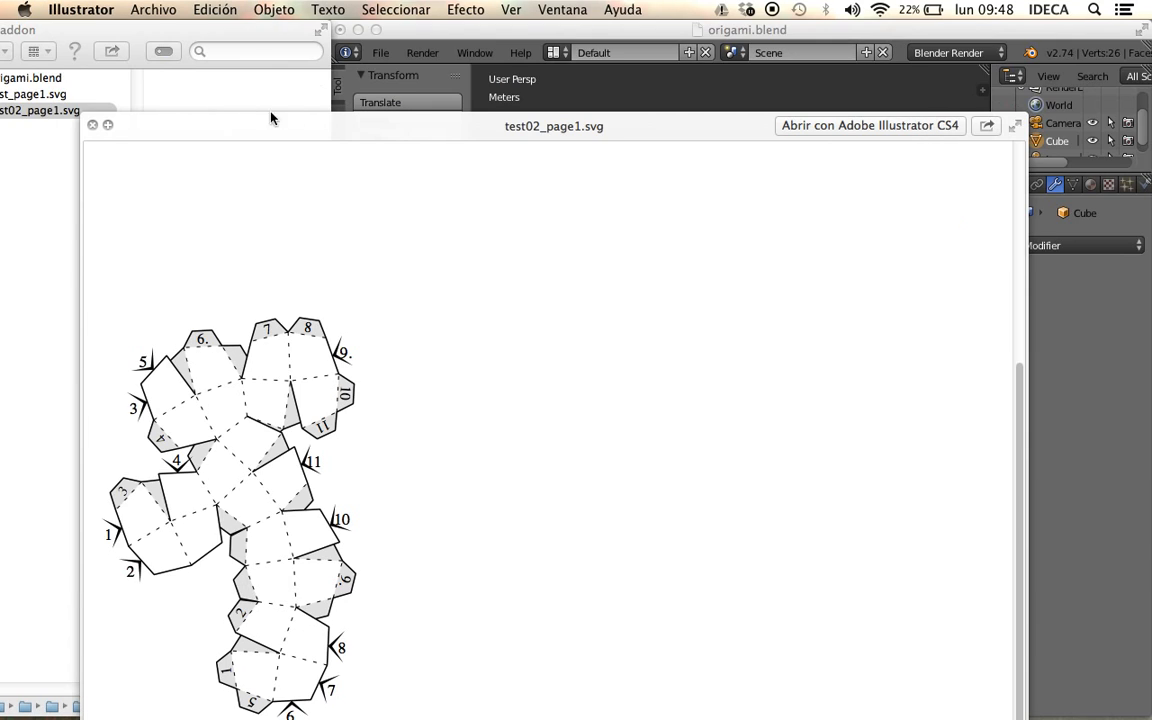
left_click_drag(221, 128, 217, 67)
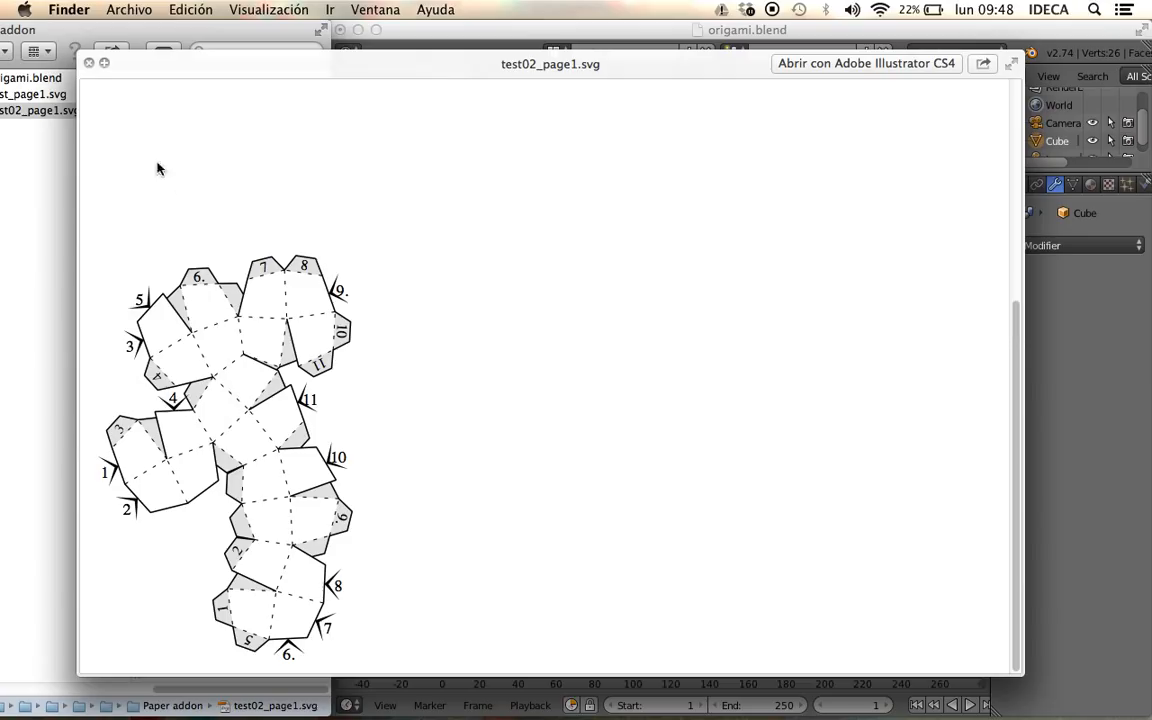
left_click(88, 63)
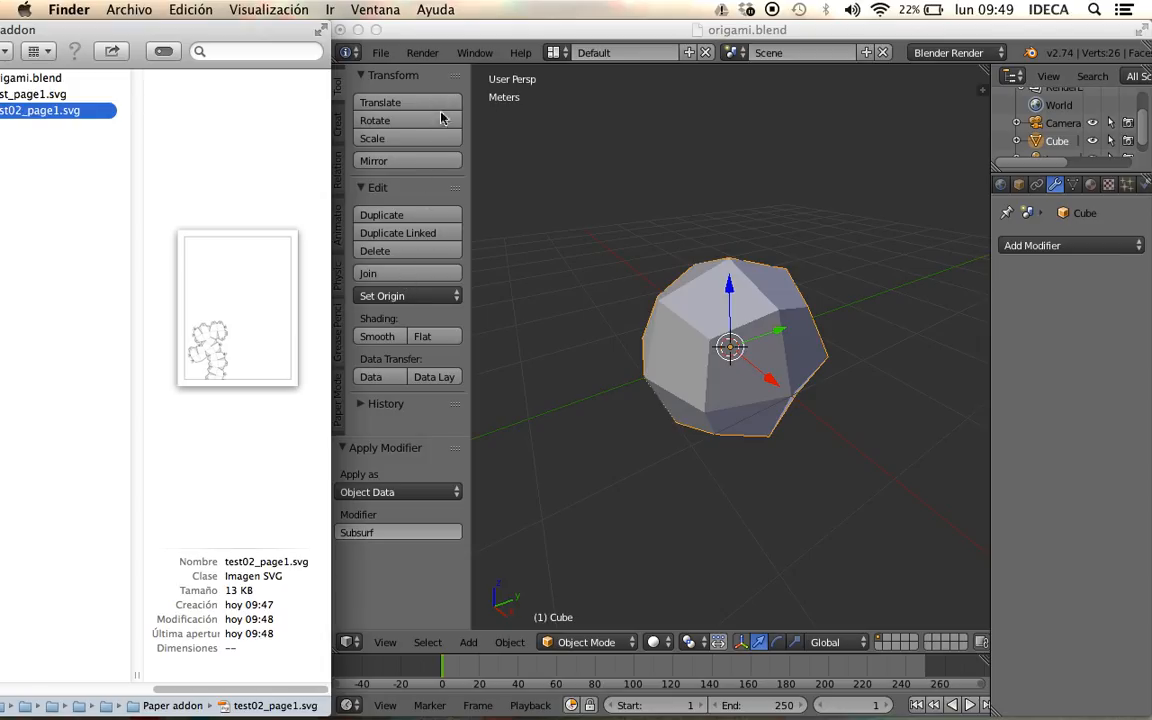
- Return to Blender and add a second material to the mesh with a blue diffuse color
left_click(817, 270)
left_click(1090, 184)
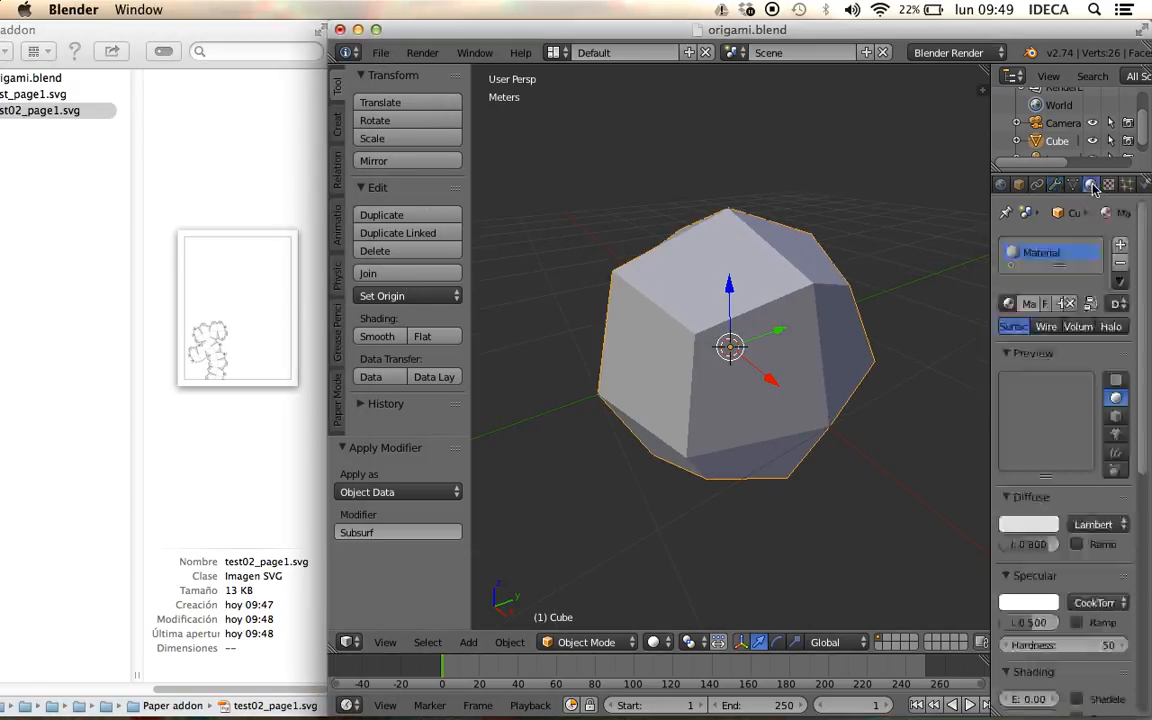
left_click(1120, 245)
left_click(1062, 303)
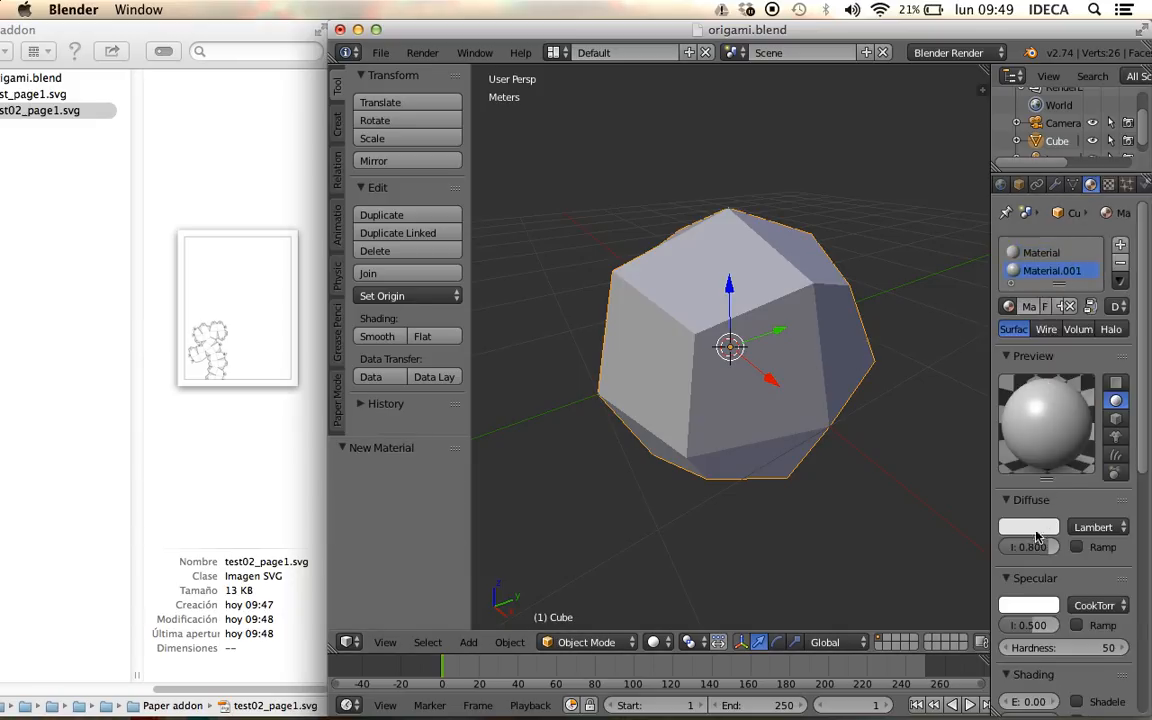
left_click(1037, 540)
left_click(1000, 318)
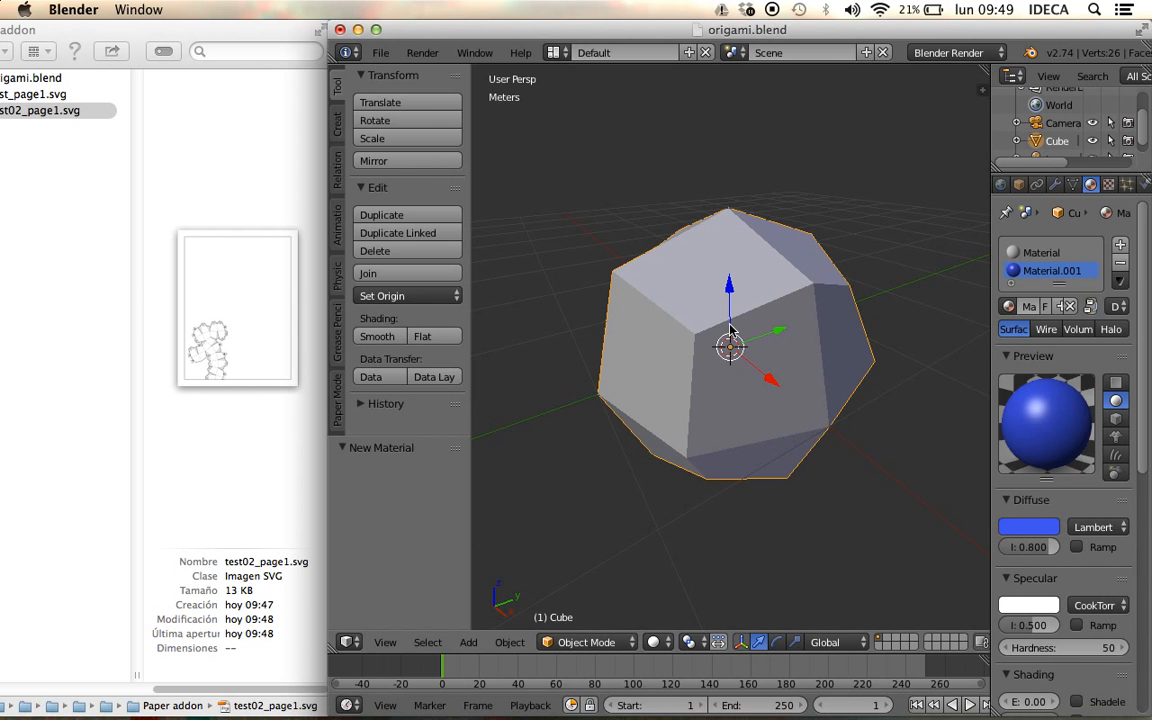
- Select three adjacent faces in face select mode, assign the first slot's Material to them, and return to Object Mode
key("Tab")
key("ctrl+Tab")
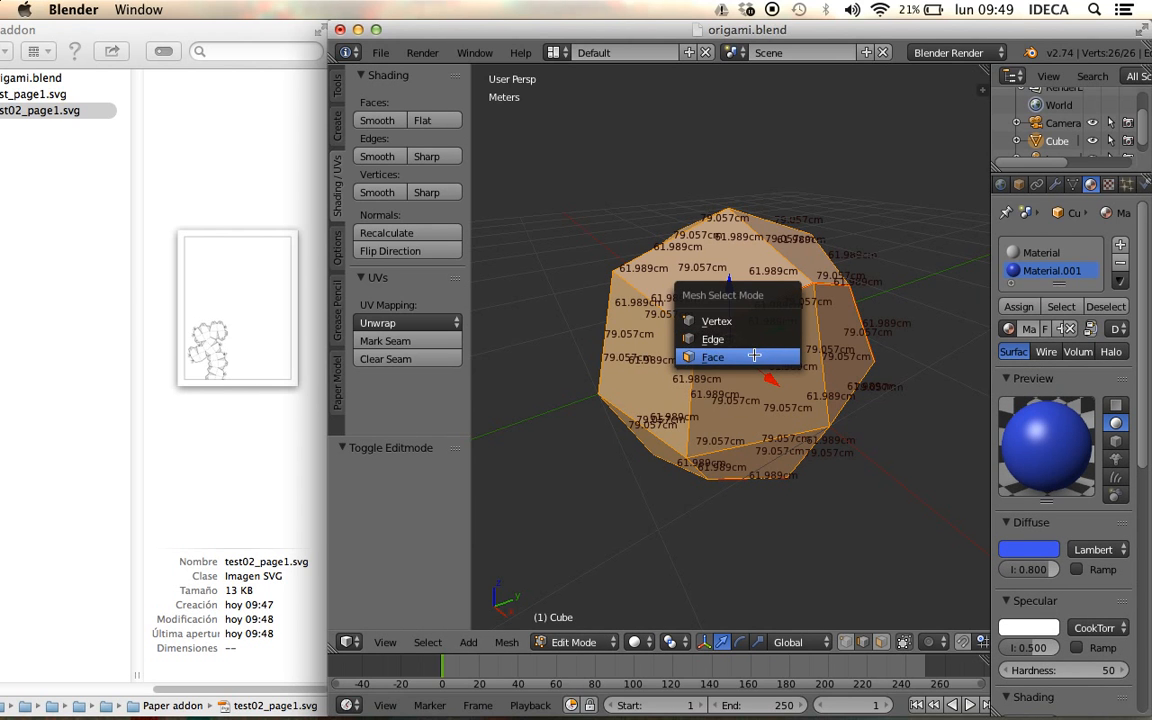
left_click(754, 354)
right_click(754, 357)
right_click(705, 262, "shift")
right_click(651, 367, "shift")
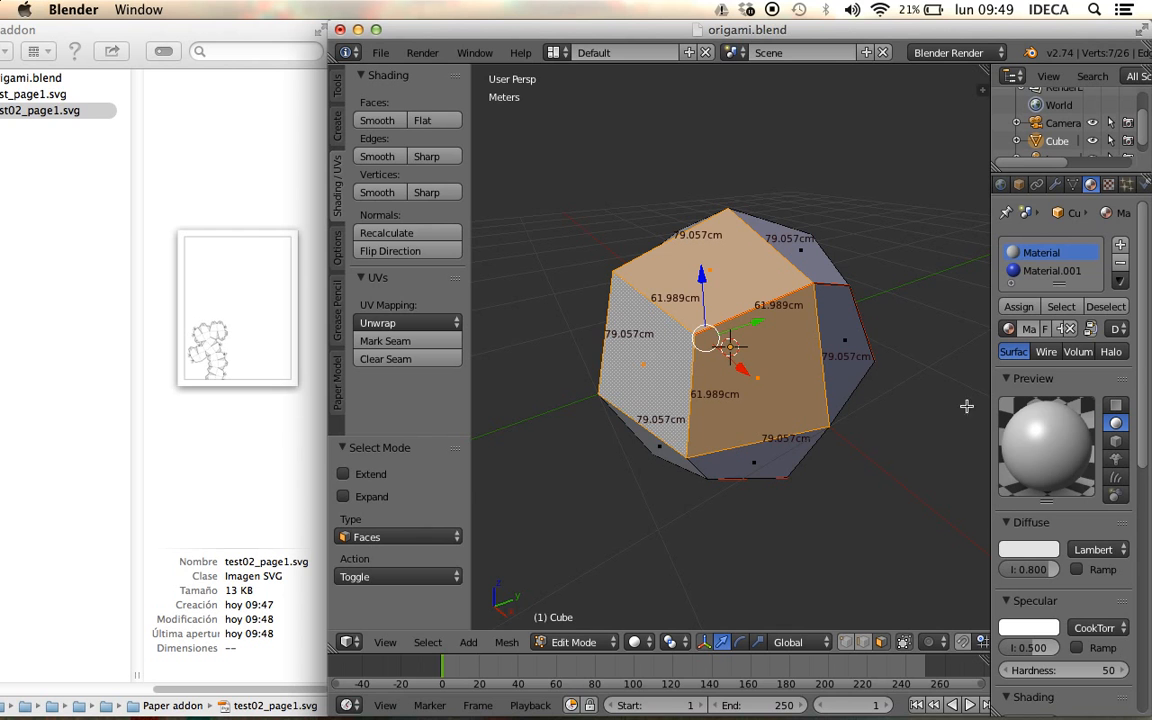
left_click(1018, 306)
key("Tab")
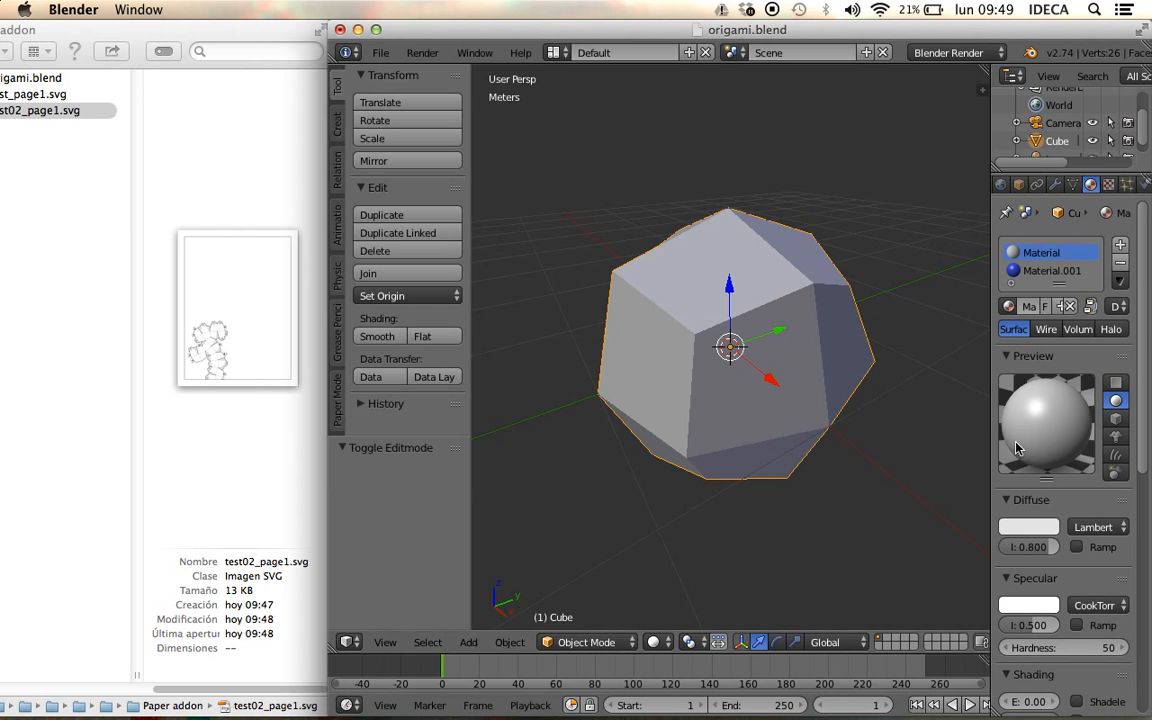
- Assign the blue Material.001 to the three selected faces in Edit Mode and return to Object Mode
key("Tab")
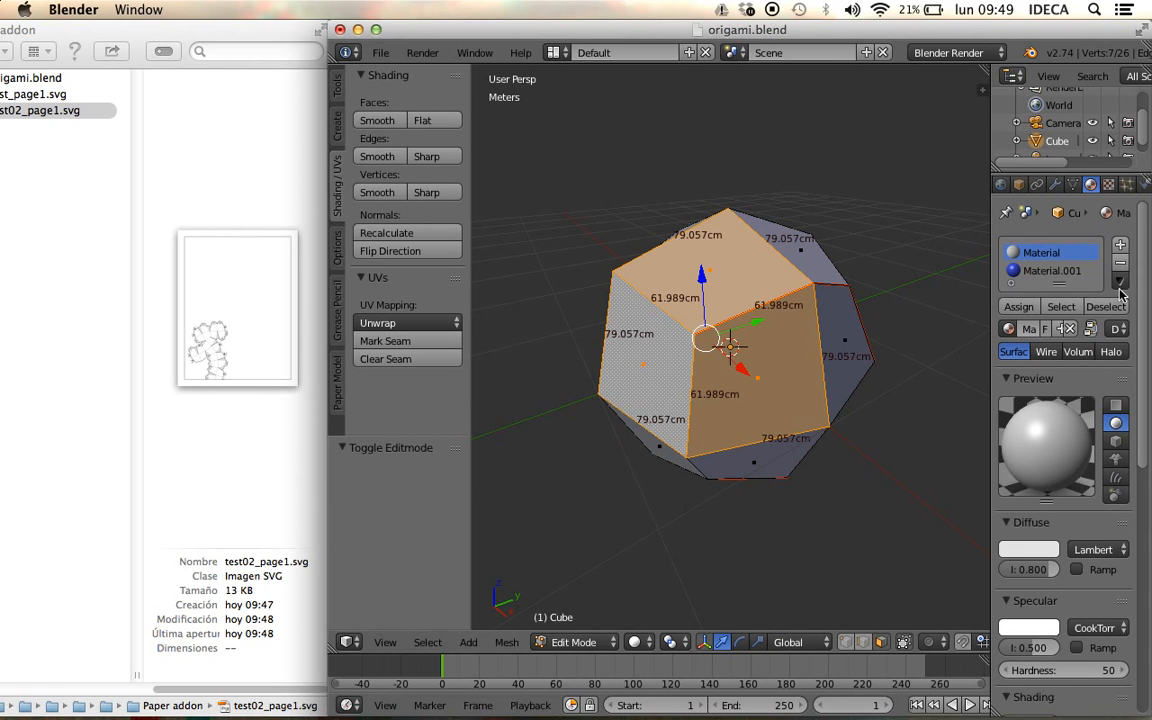
left_click(1048, 271)
left_click(1018, 306)
key("Tab")
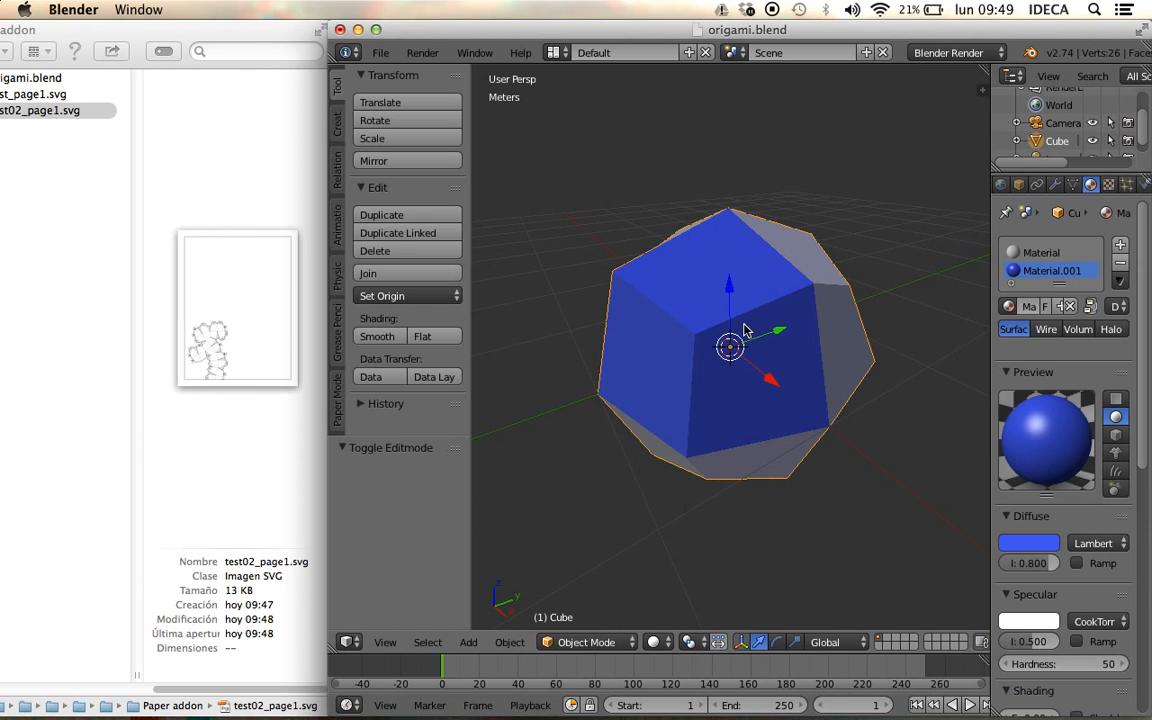
- Export the mesh as a Paper Model SVG named test02 at a scale of 1:40 on A4
left_click(381, 52)
mouse_move(427, 395)
left_click(629, 539)
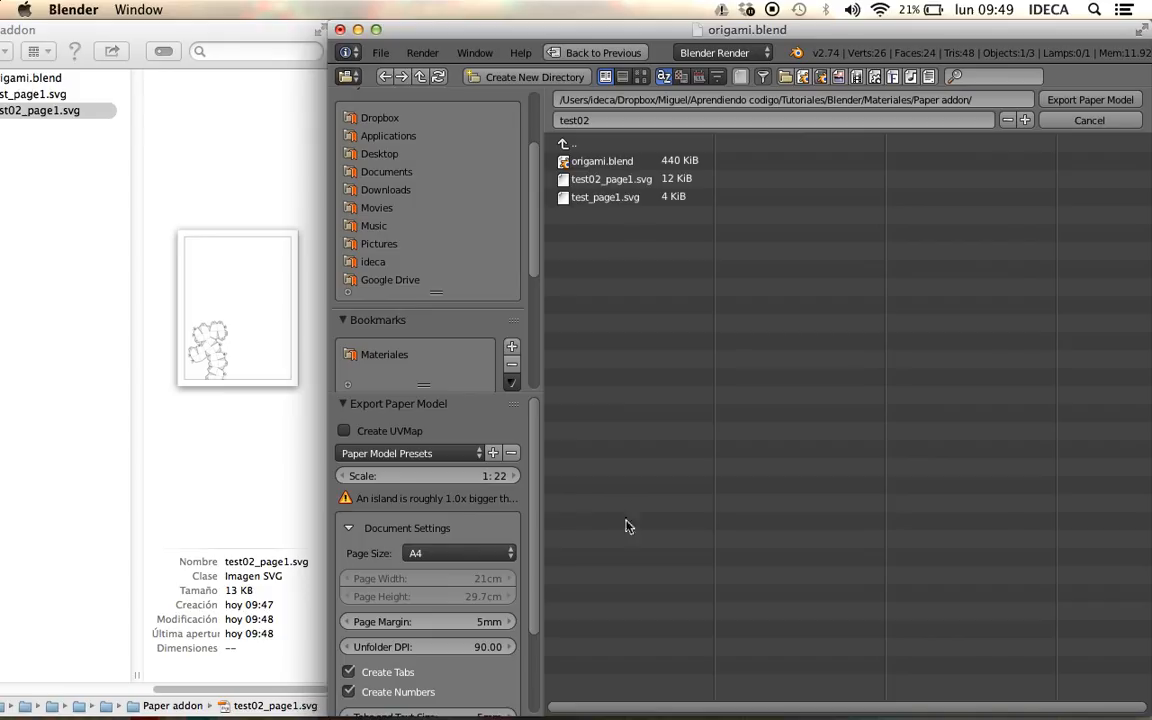
left_click(499, 475)
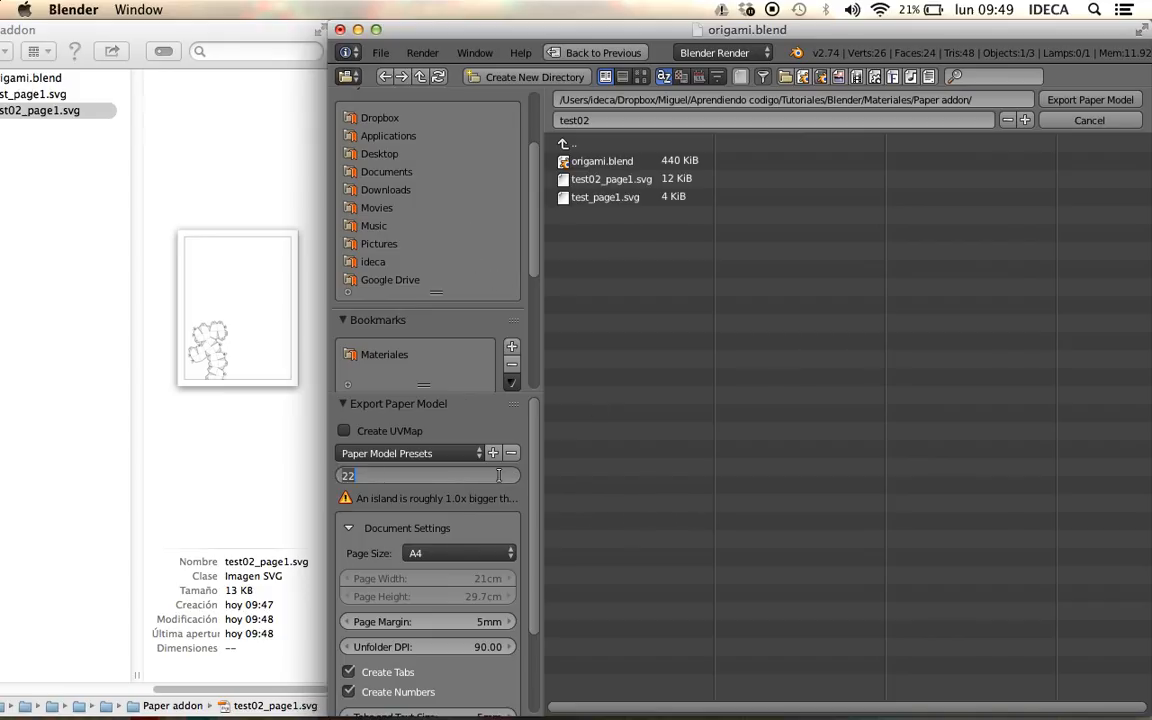
type("40")
key("Return")
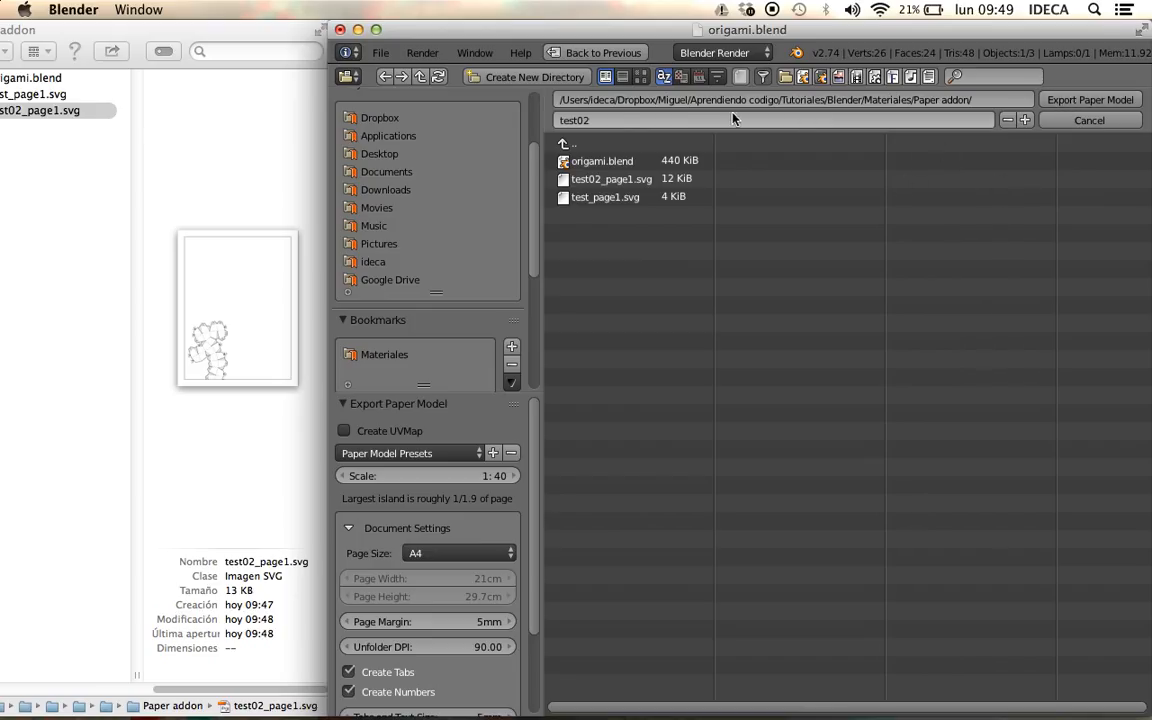
left_click(1104, 104)
- Switch to Finder, undo the accidental rename of test02_page1.svg, and preview the exported net
left_click(72, 114)
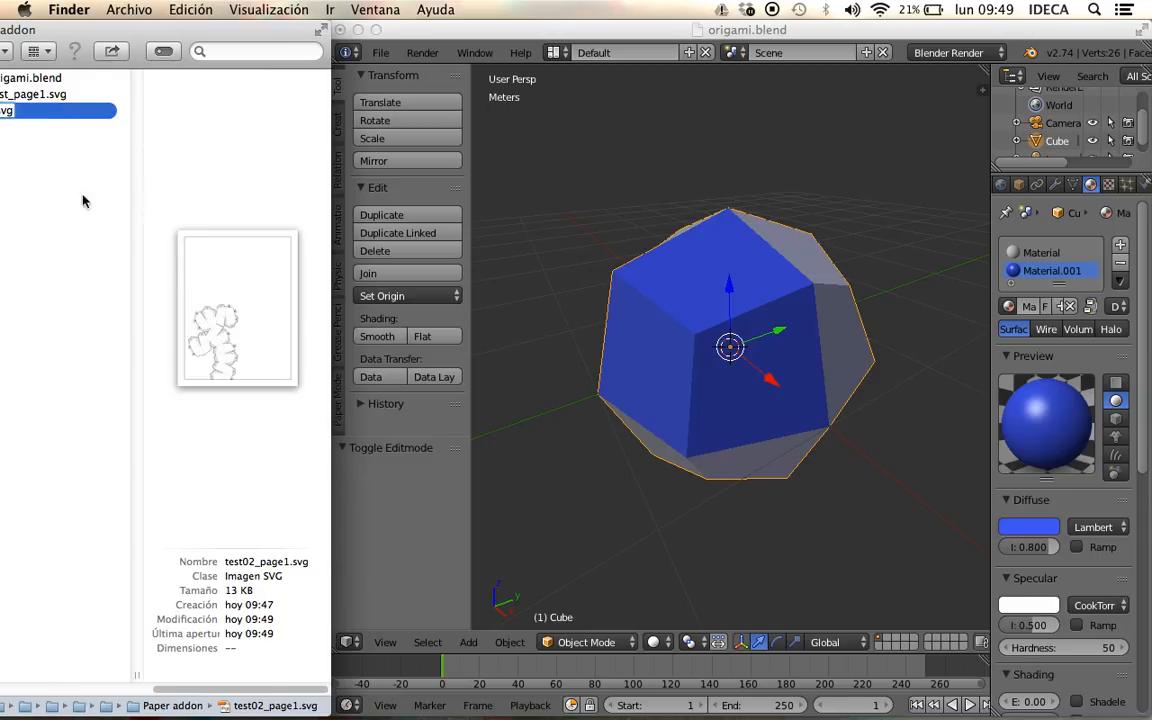
left_click(59, 140)
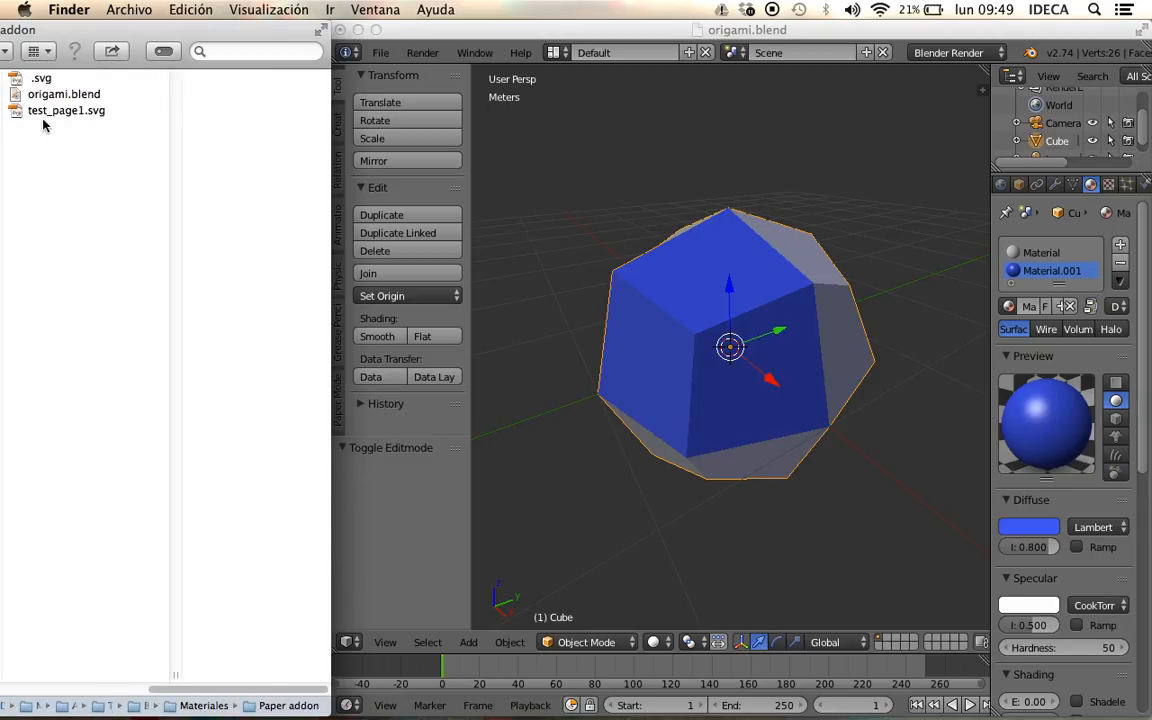
key("super+z")
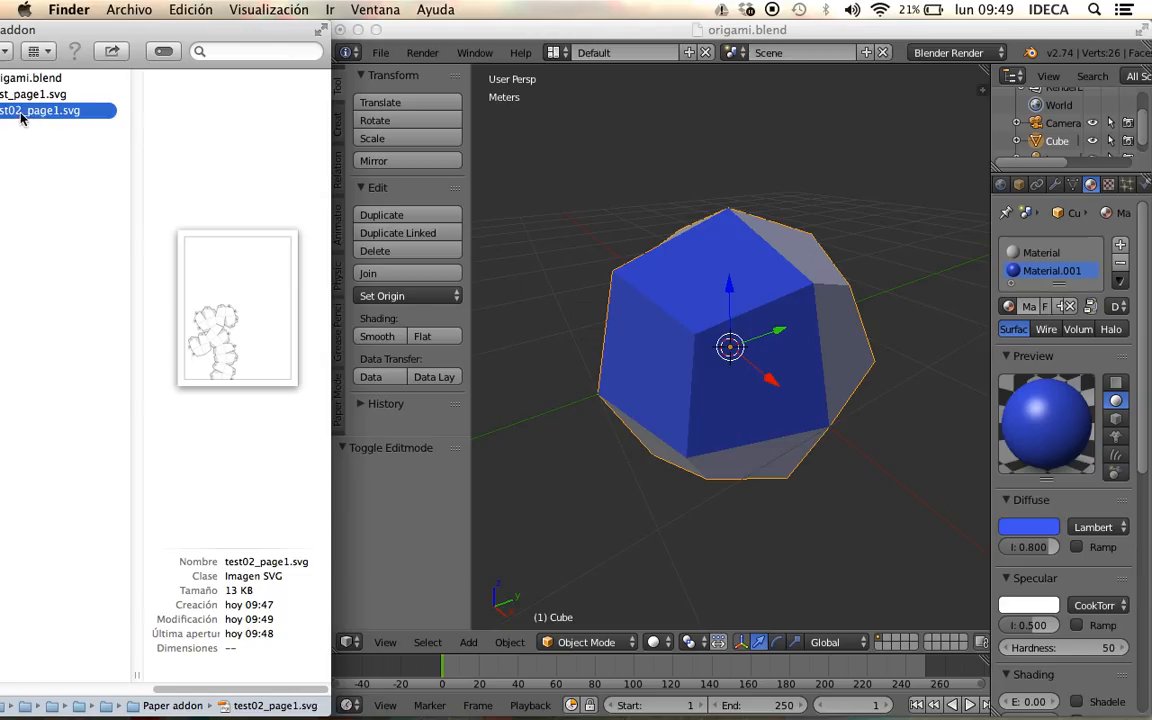
key("space")
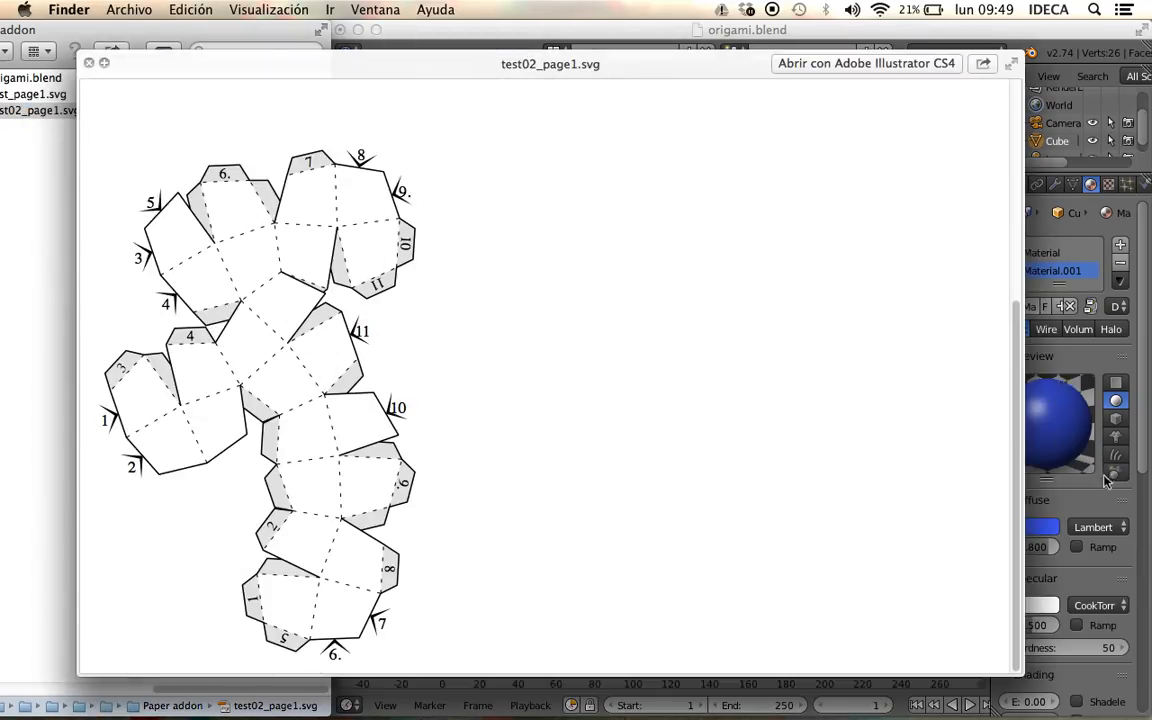
key("space")
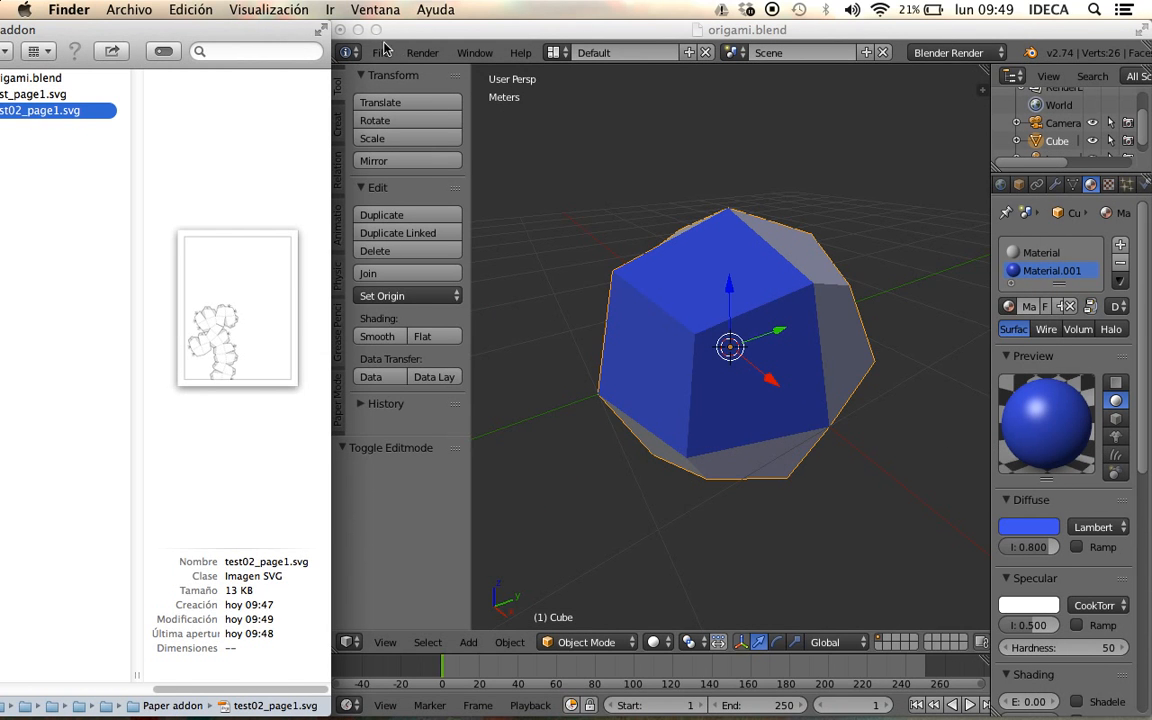
- Return to Blender and try to export the paper model as test02 with Textures set to From Materials
left_click(388, 51)
left_click(381, 51)
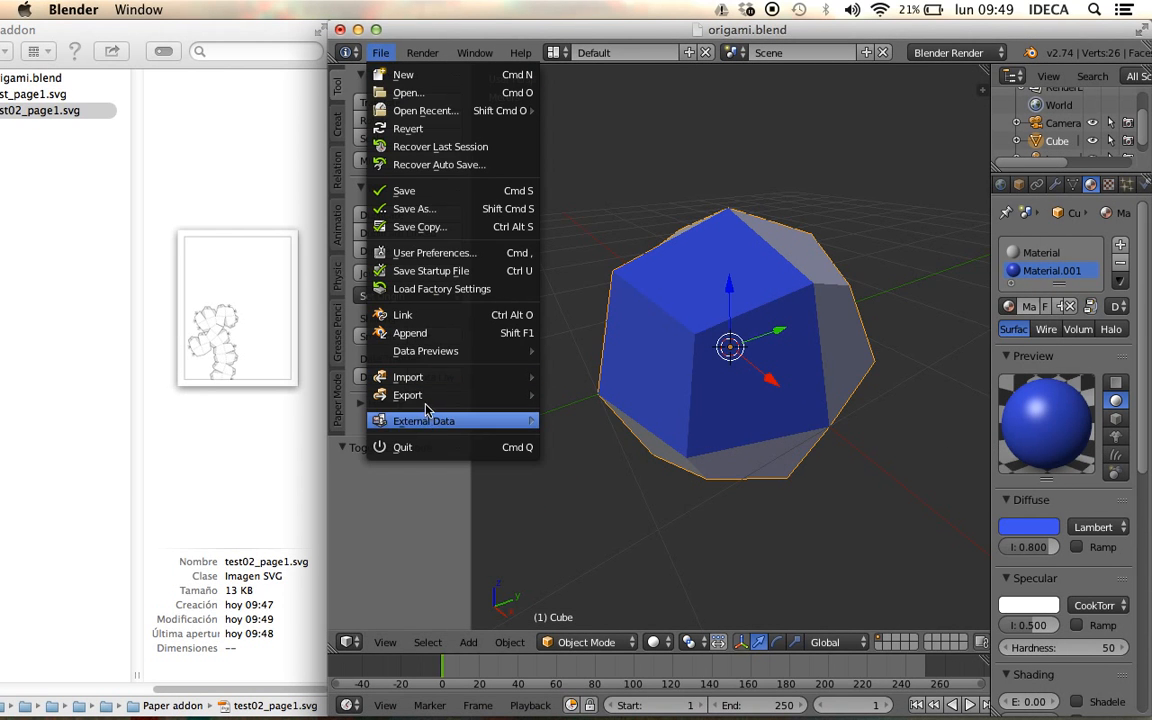
mouse_move(427, 395)
left_click(636, 540)
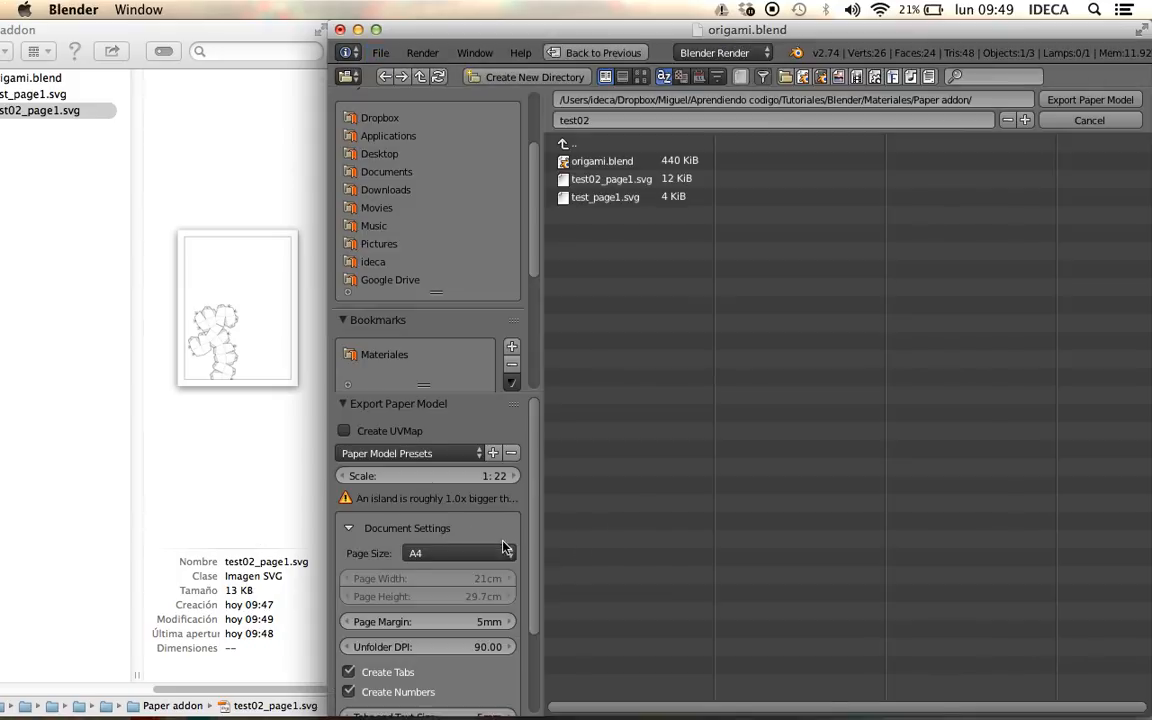
scroll(449, 500, "down", 2)
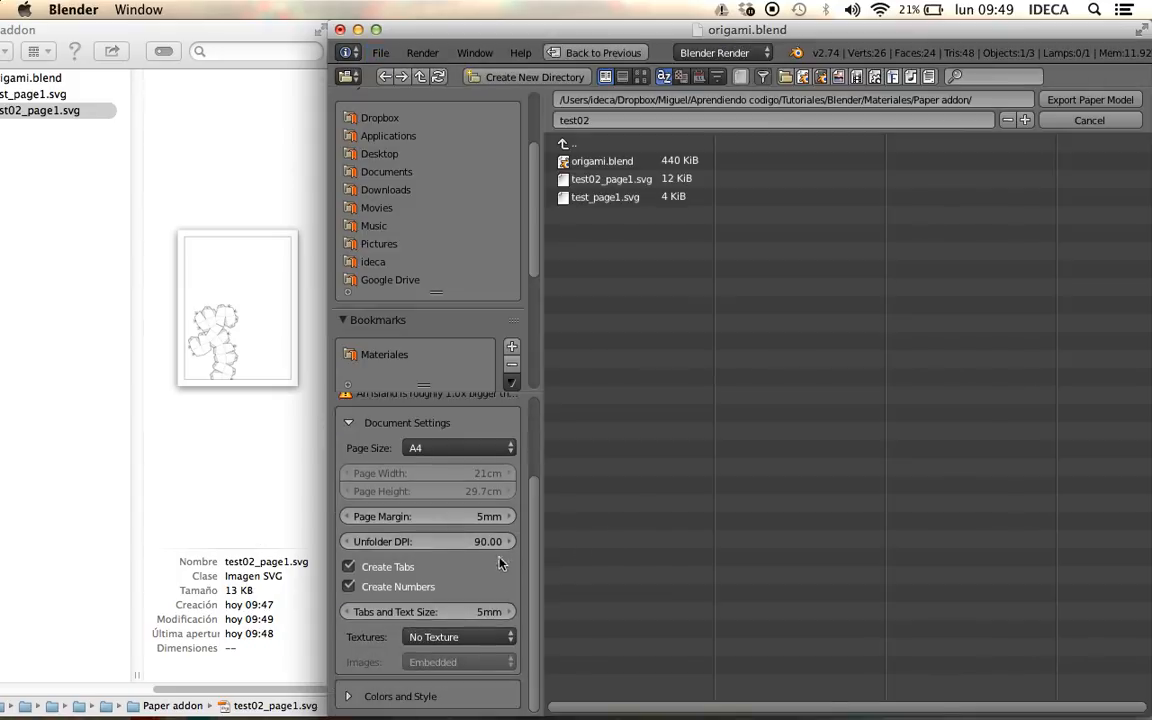
left_click(440, 637)
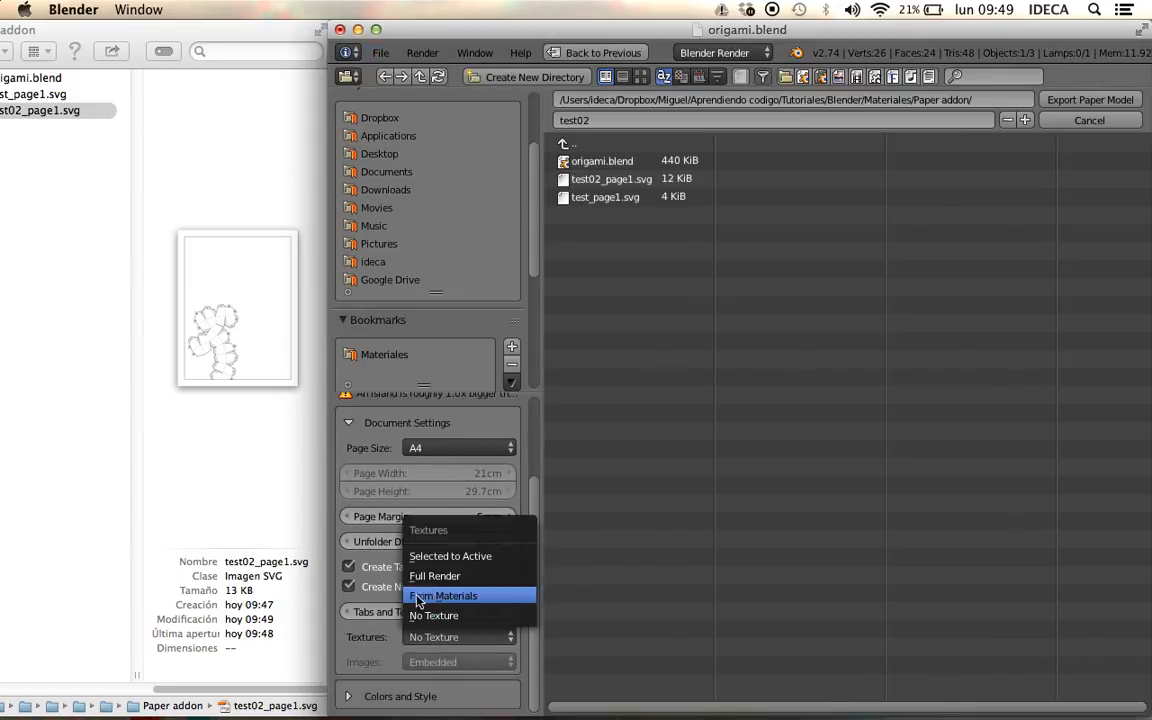
left_click(460, 600)
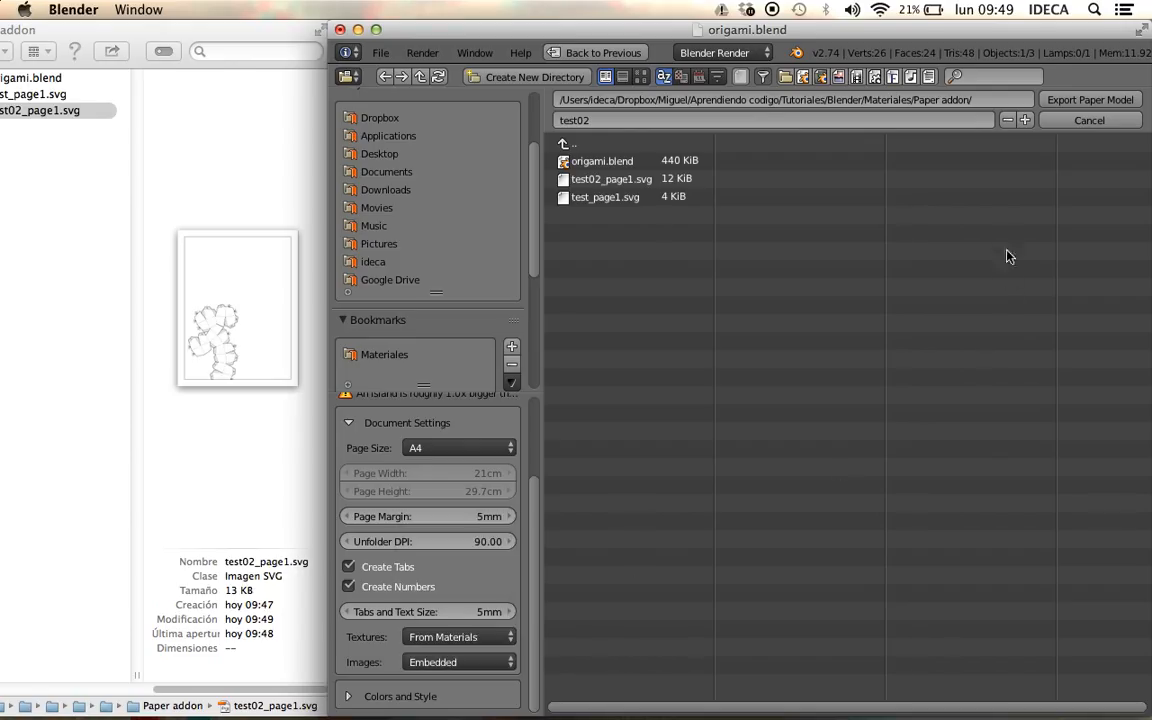
left_click(1075, 100)
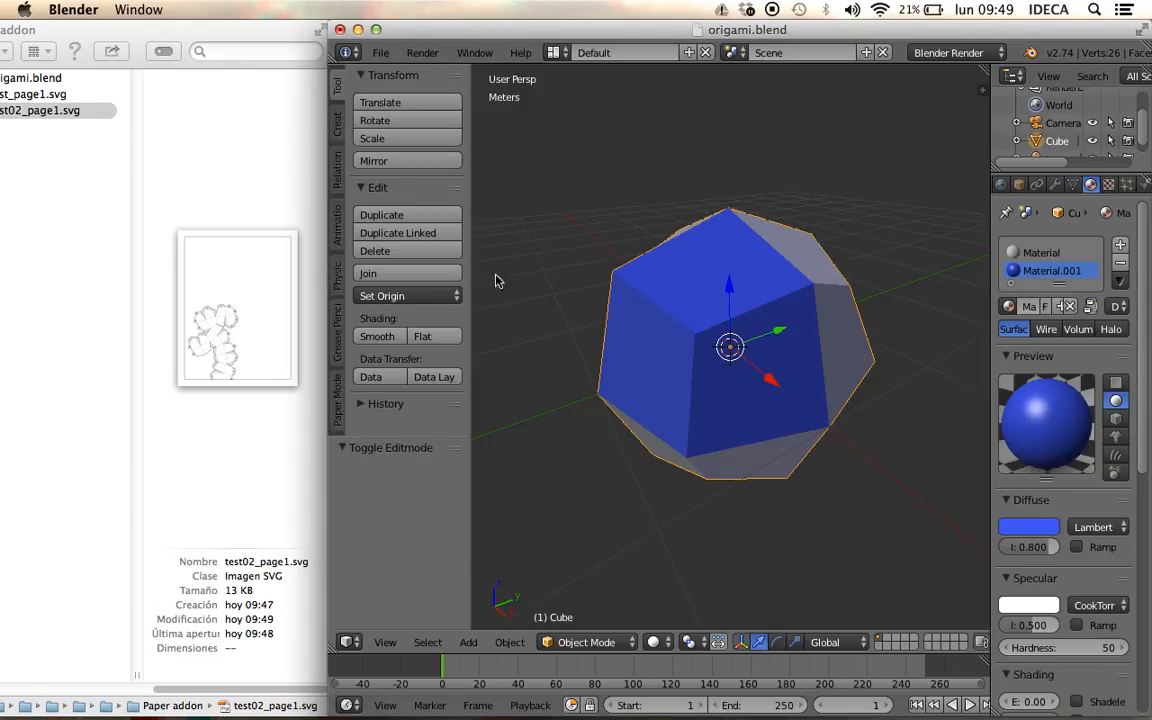
- Export the paper model as test02 with Textures set to From Materials and a scale of 1:30
left_click(381, 52)
mouse_move(420, 395)
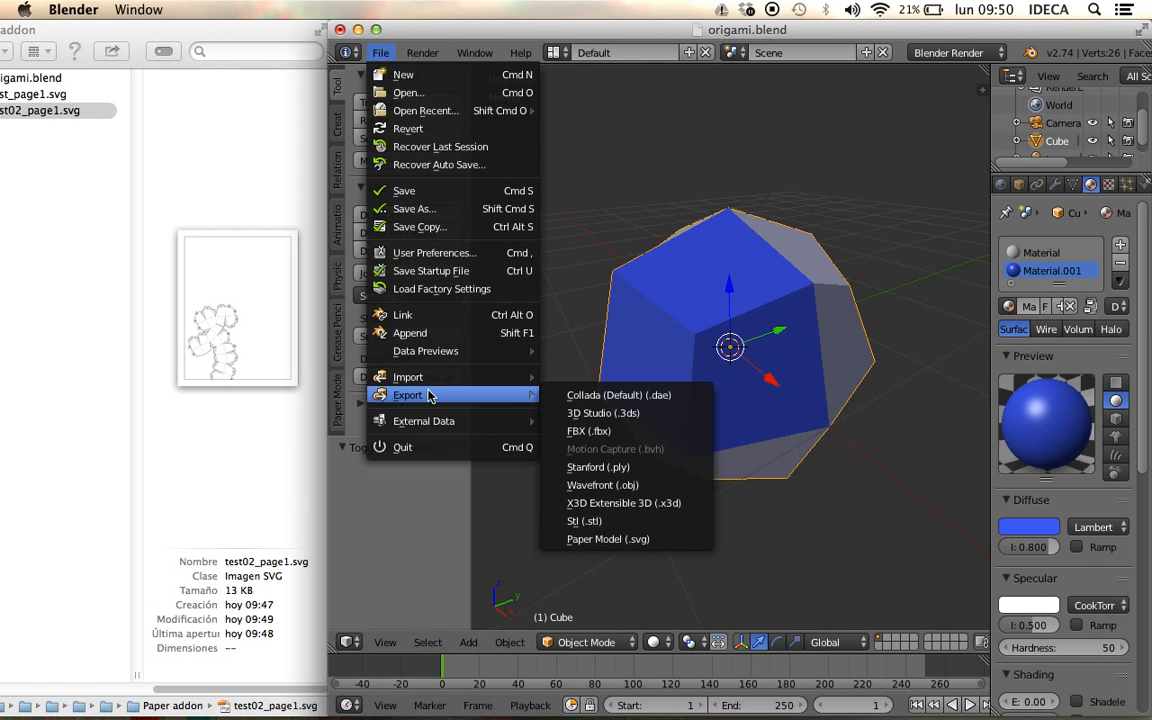
left_click(633, 539)
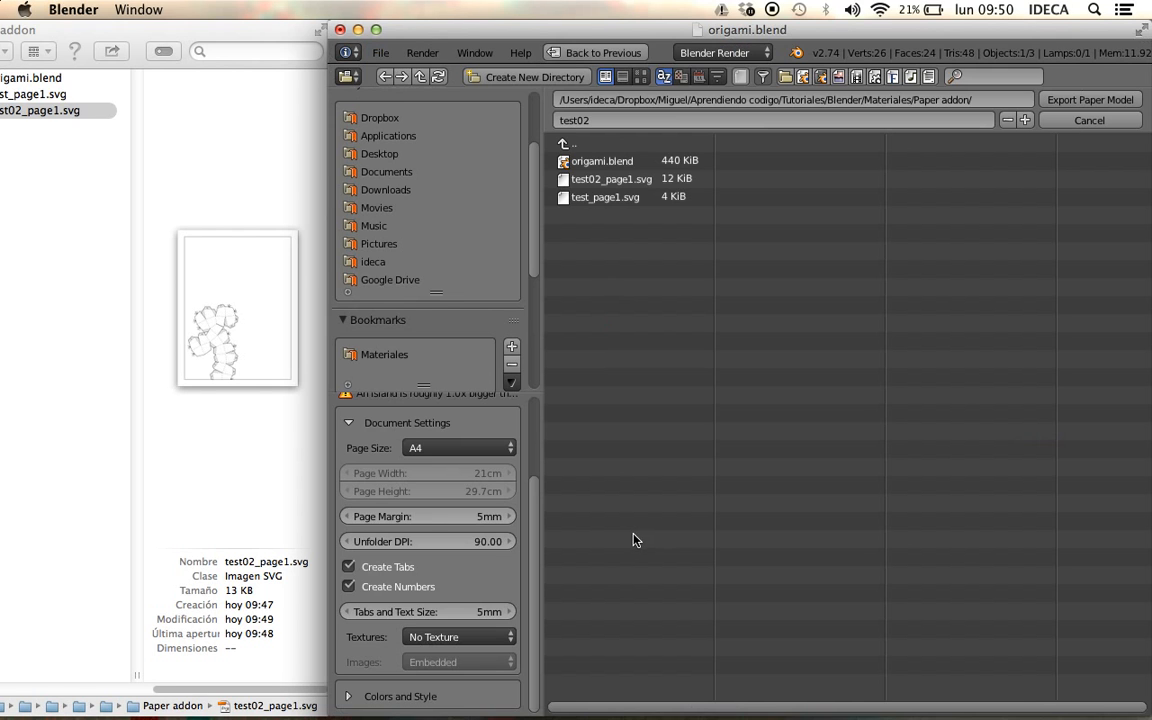
left_click(455, 639)
left_click(450, 596)
scroll(445, 520, "up", 3)
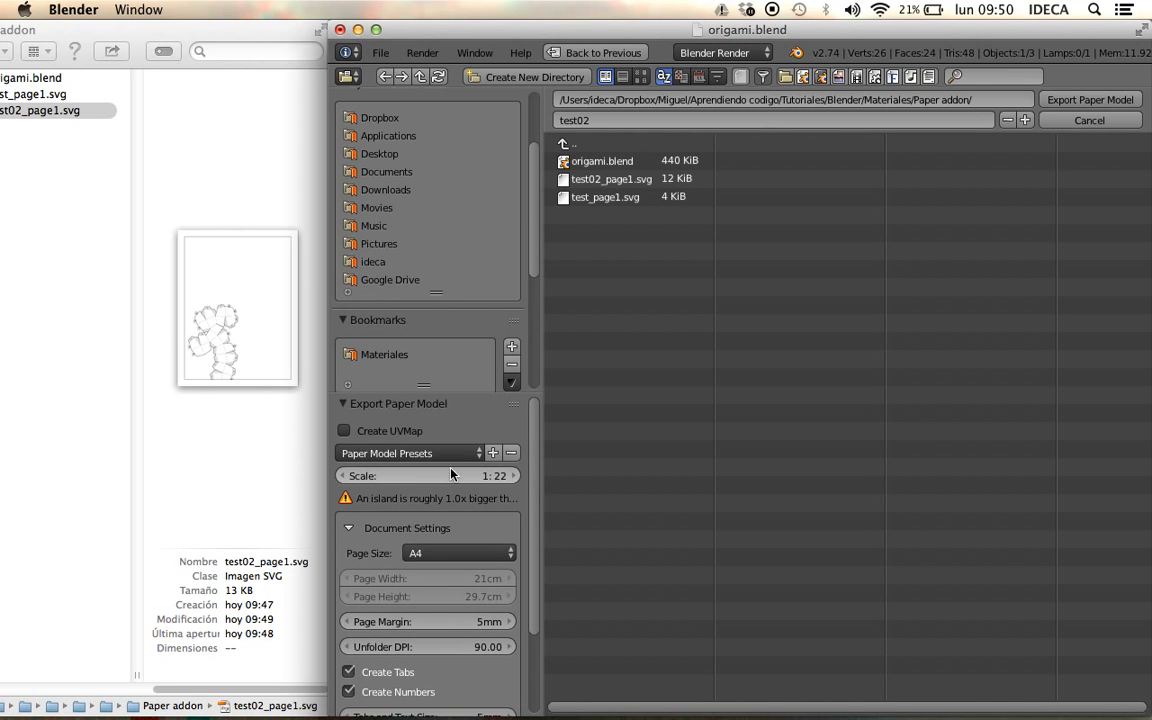
left_click(471, 475)
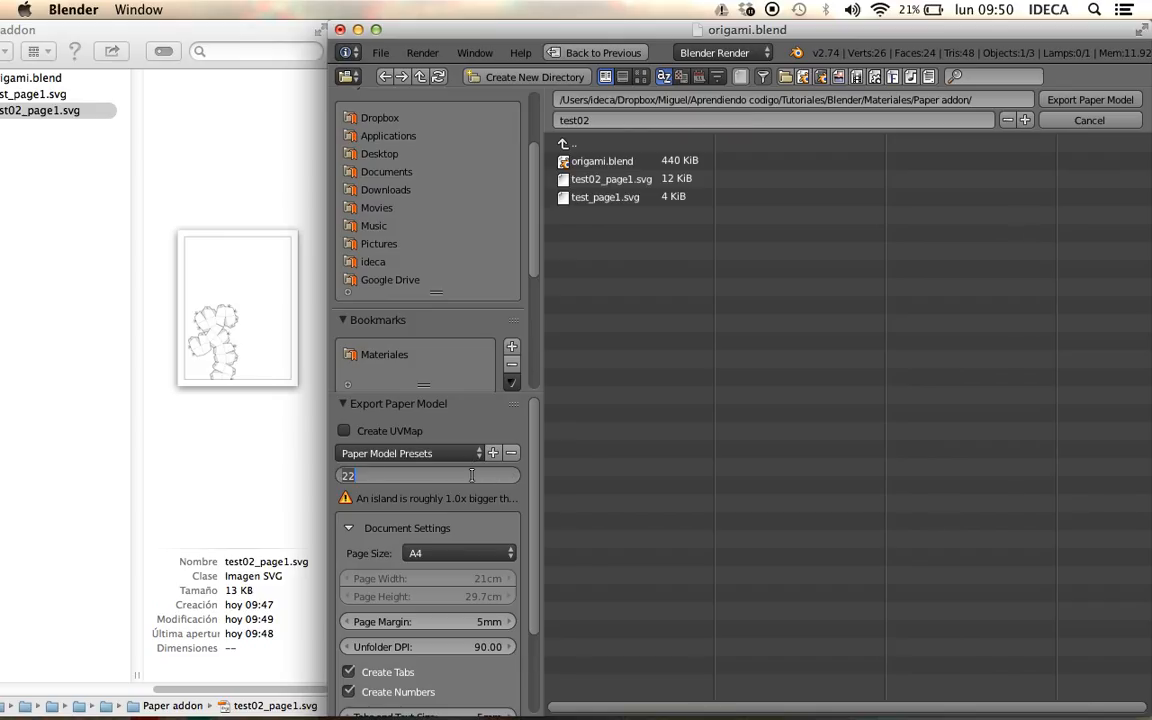
key("Return")
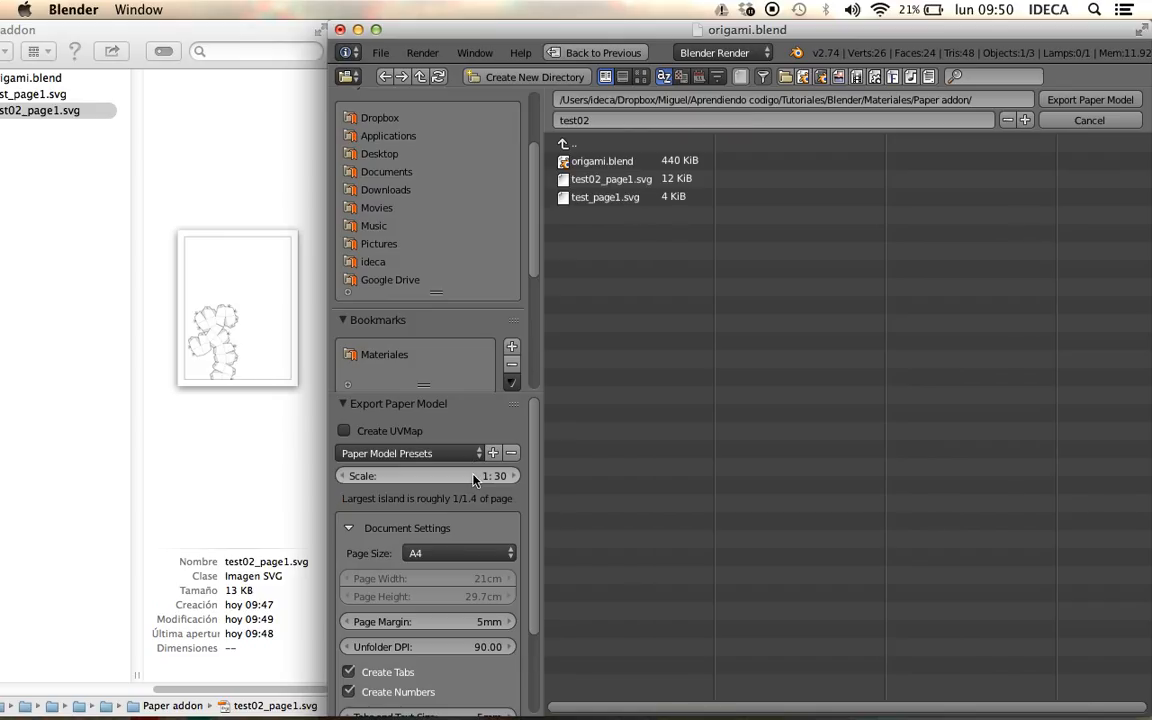
left_click(1088, 100)
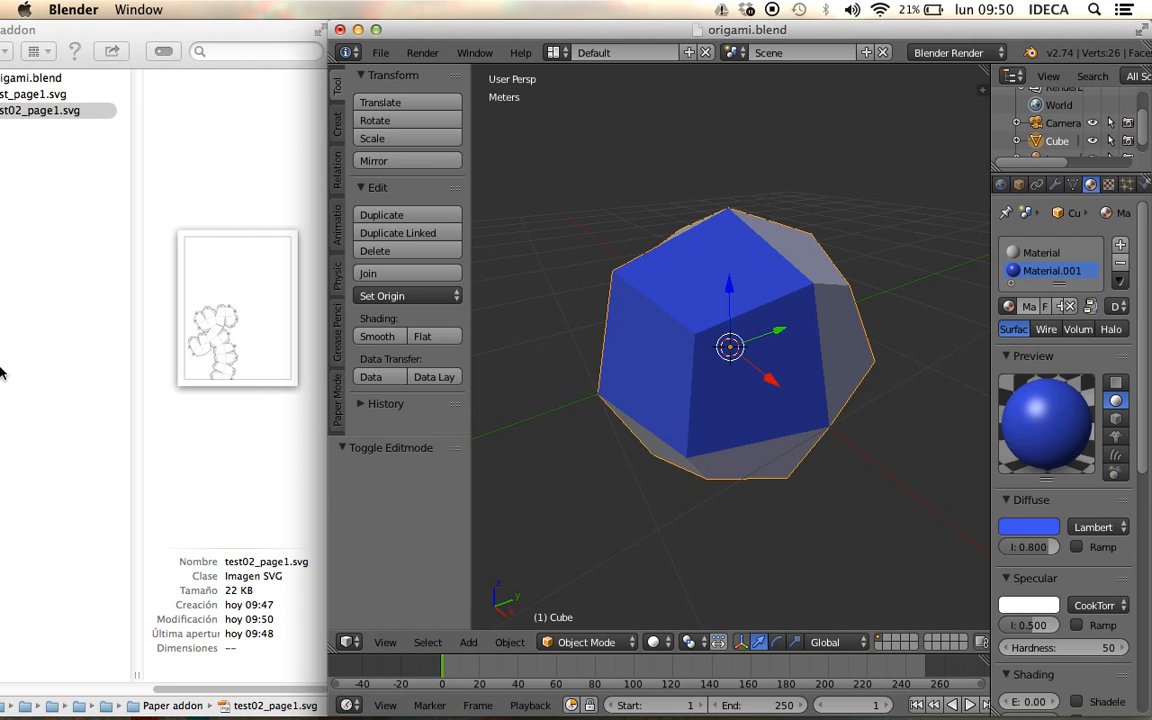
- Switch to Finder, preview test02_page1.svg to examine the colored faces on the net, and close the preview
left_click(90, 112)
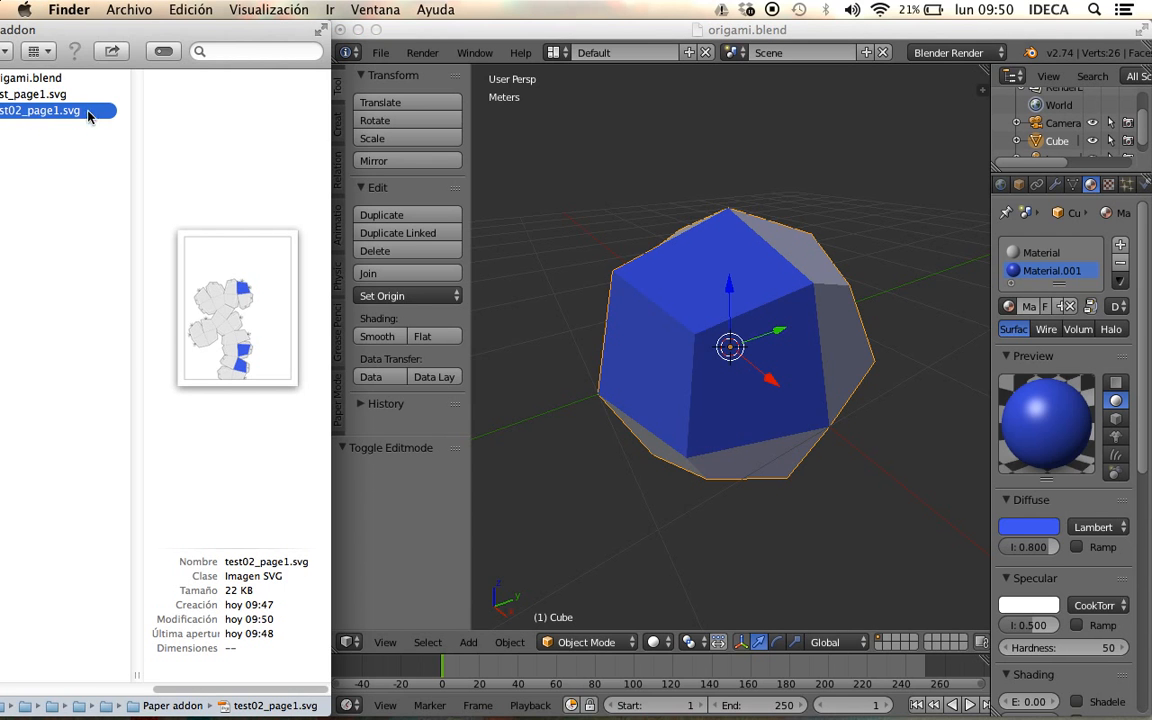
key("space")
scroll(463, 474, "down", 5)
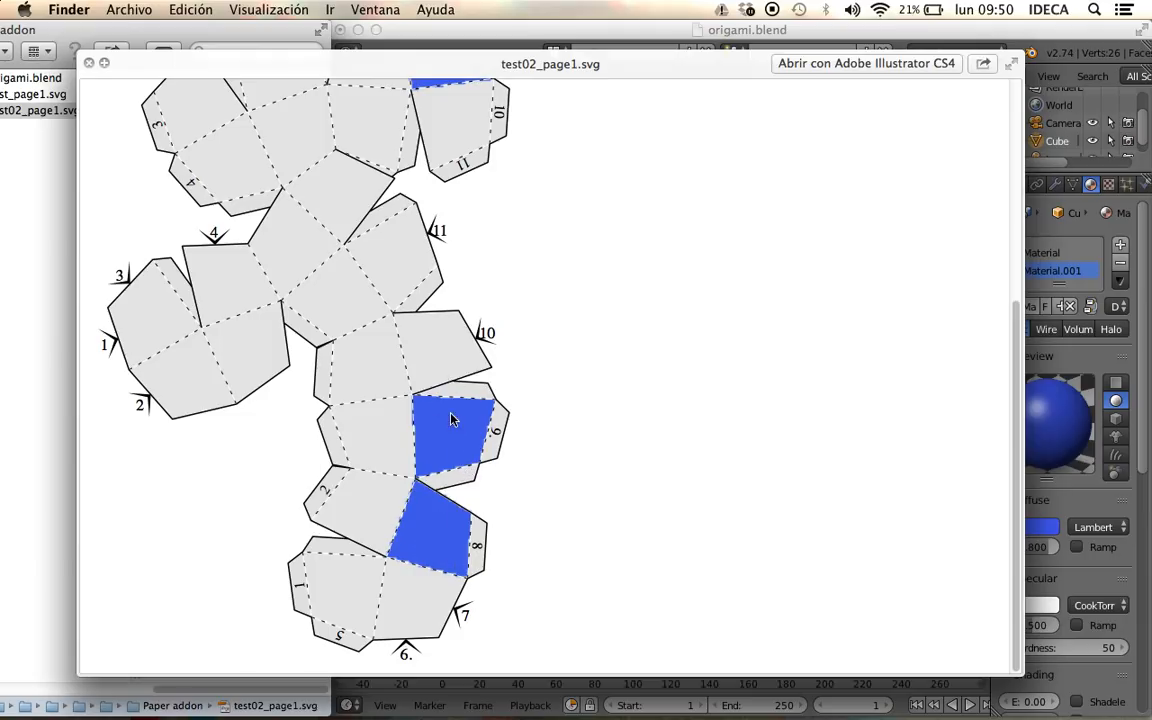
scroll(455, 416, "up", 2)
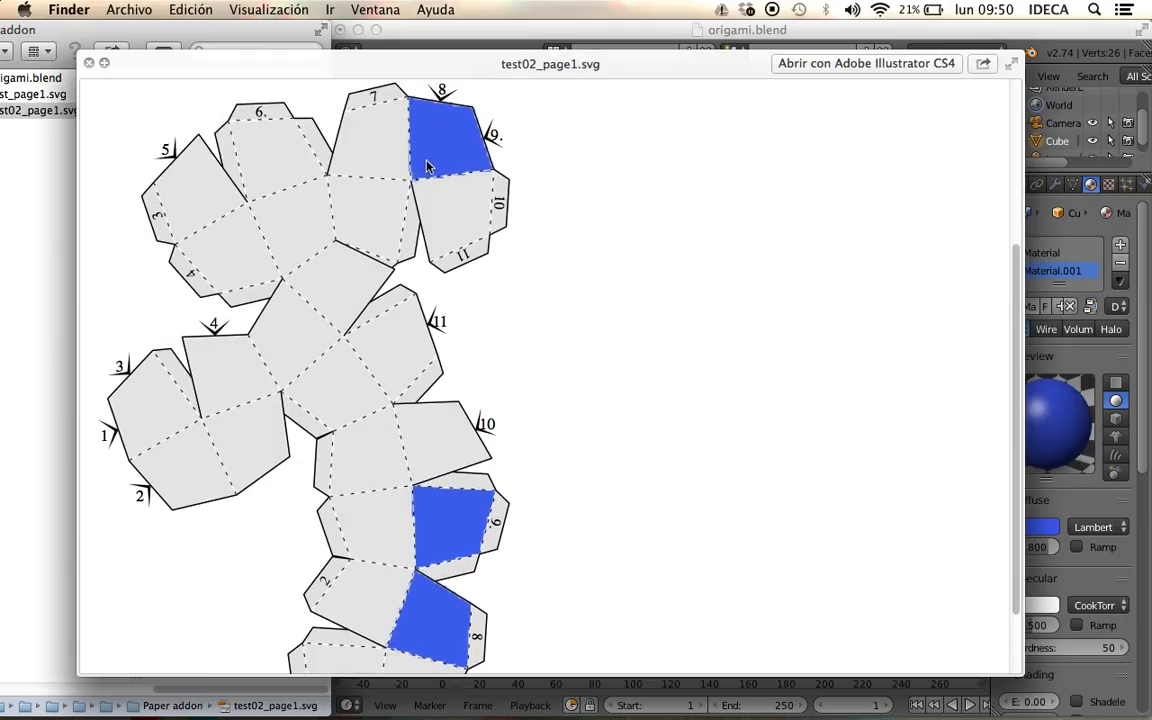
scroll(428, 200, "up", 1)
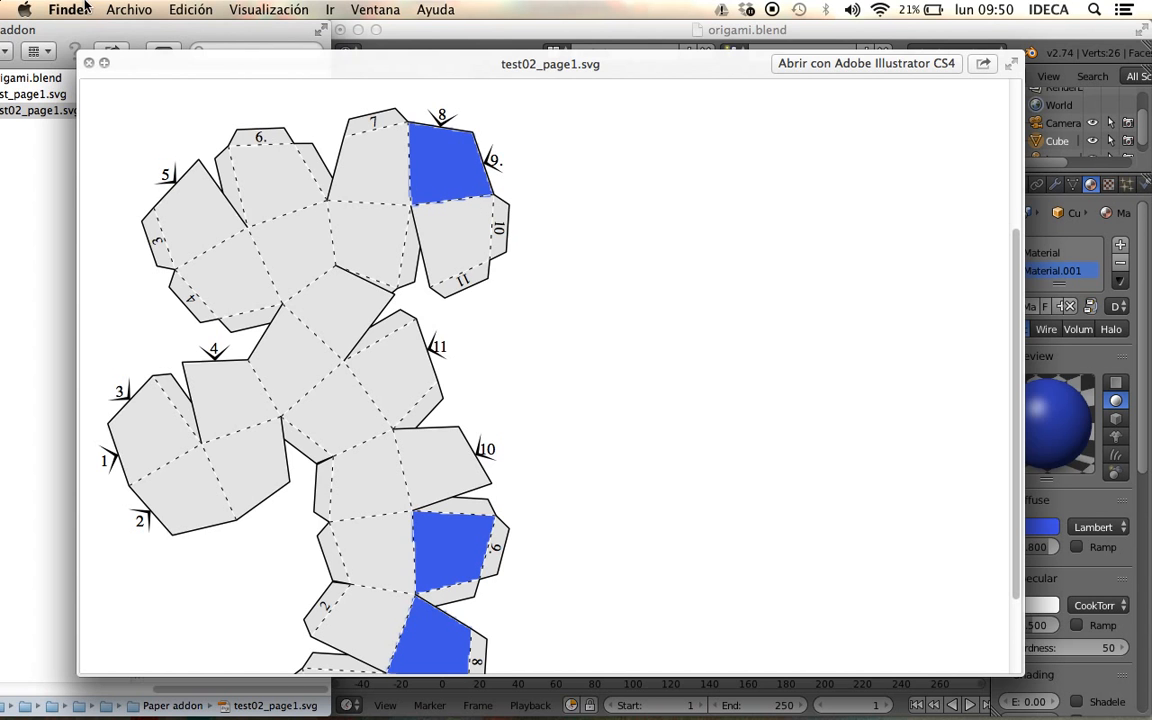
left_click(88, 62)
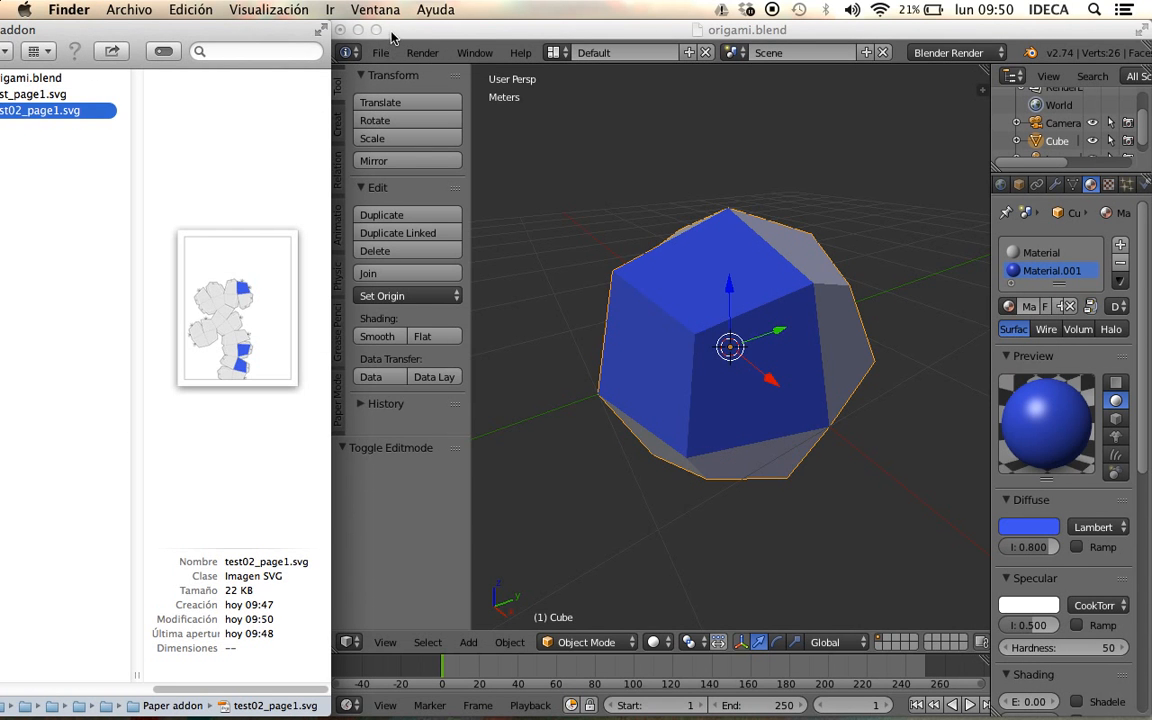
- Return to Blender, examine the Paper Model export's Textures options, including Full Render, and cancel the export
left_click(352, 26)
left_click(381, 52)
mouse_move(438, 400)
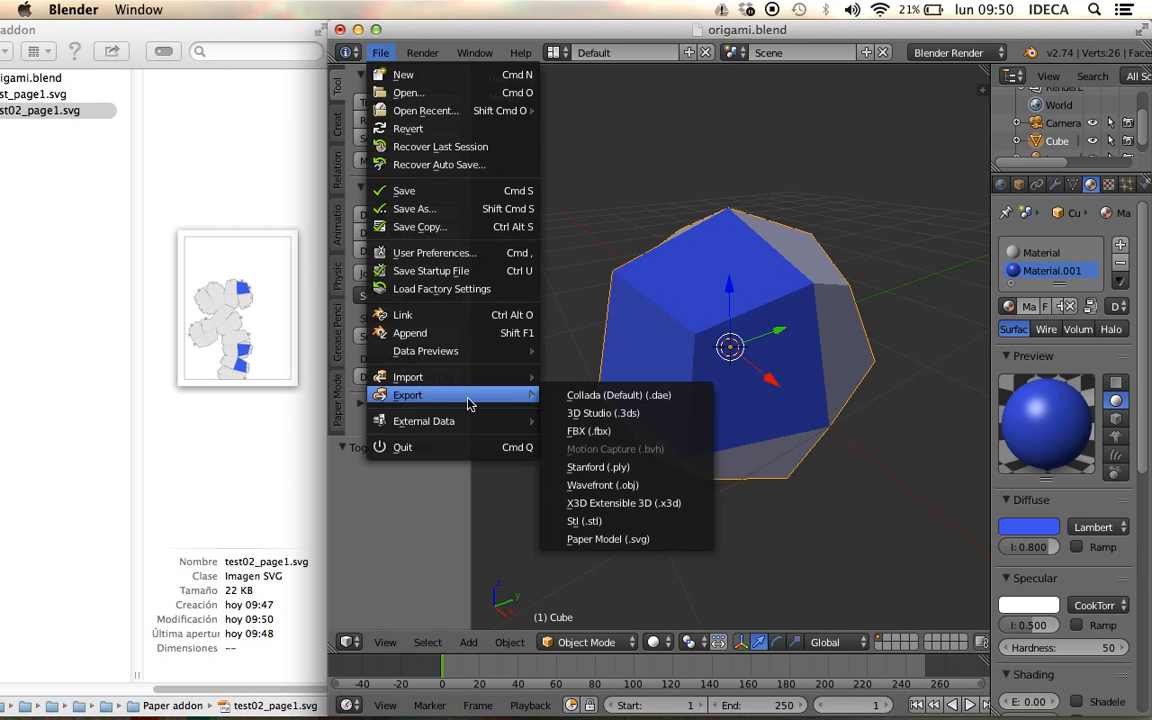
left_click(622, 541)
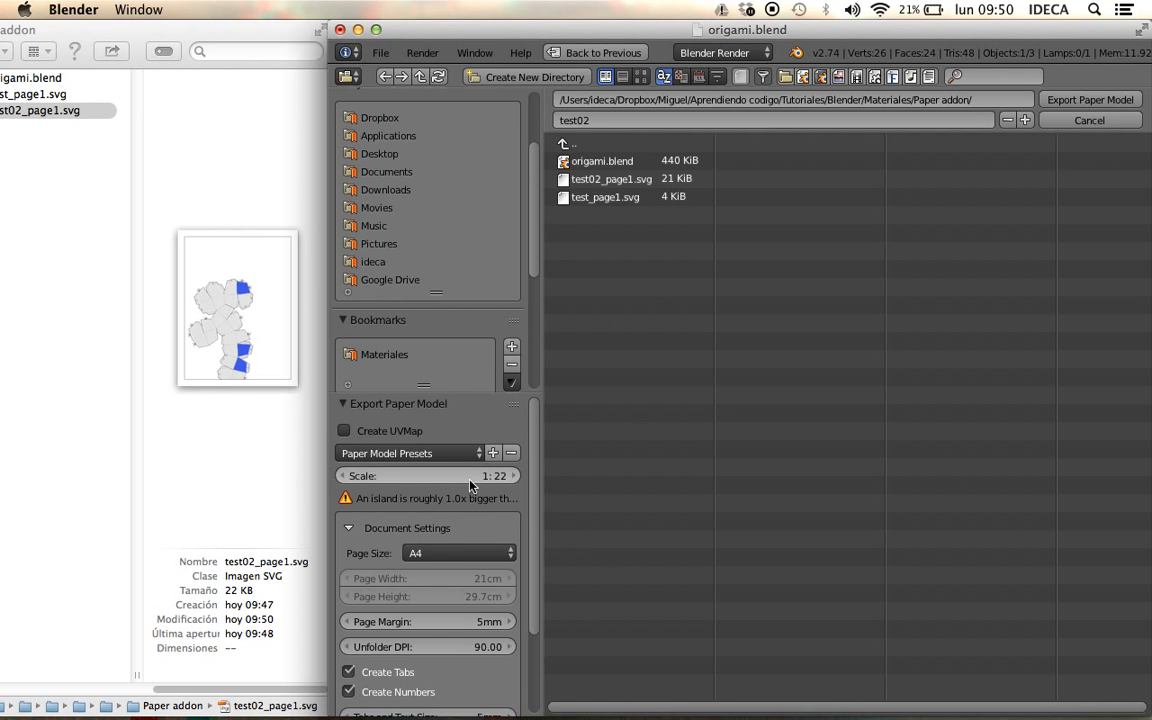
left_click(449, 556)
scroll(440, 600, "down", 3)
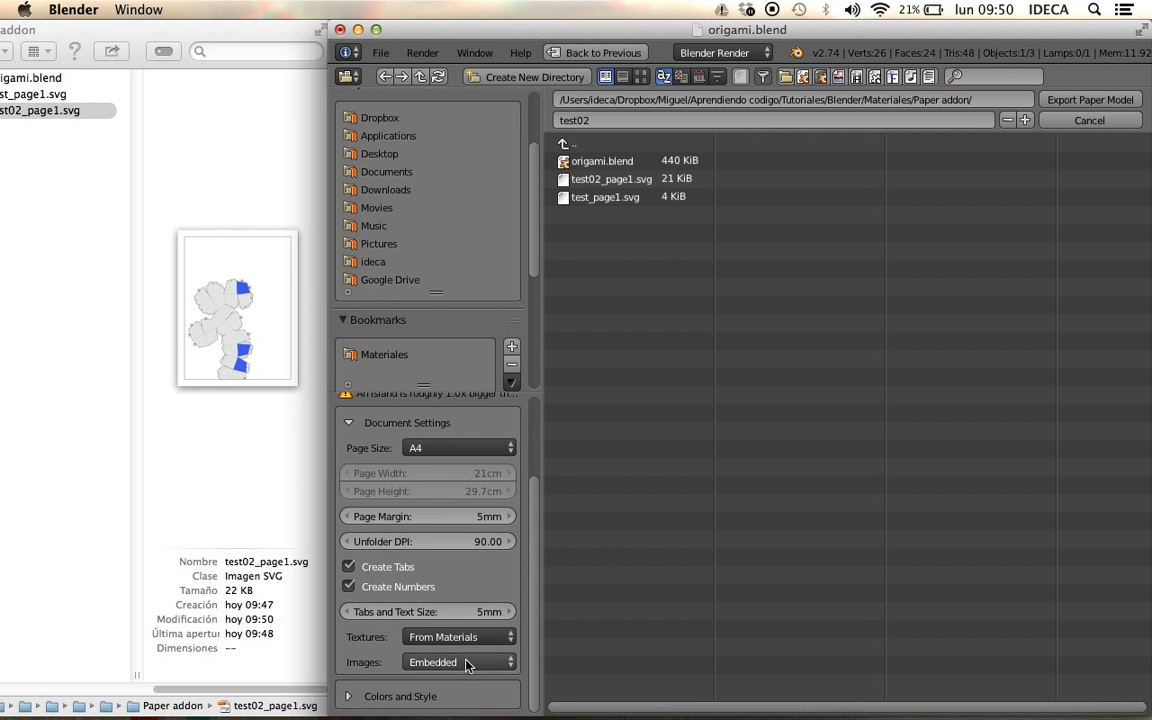
left_click(459, 637)
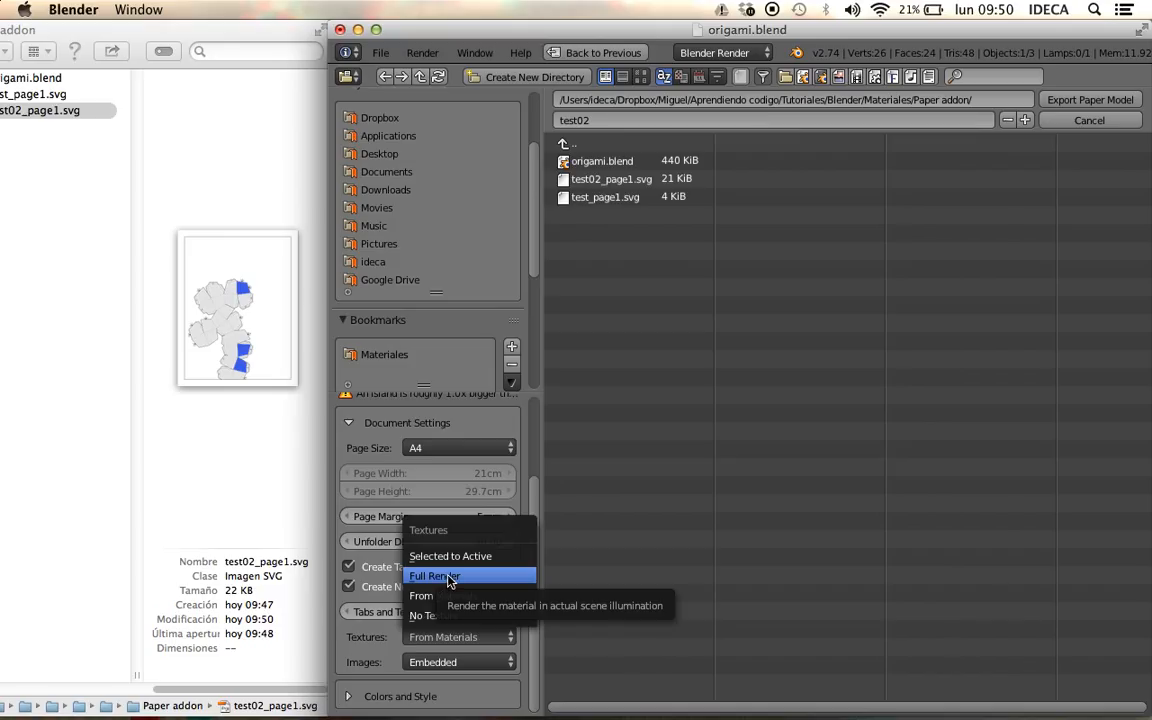
left_click(1083, 121)
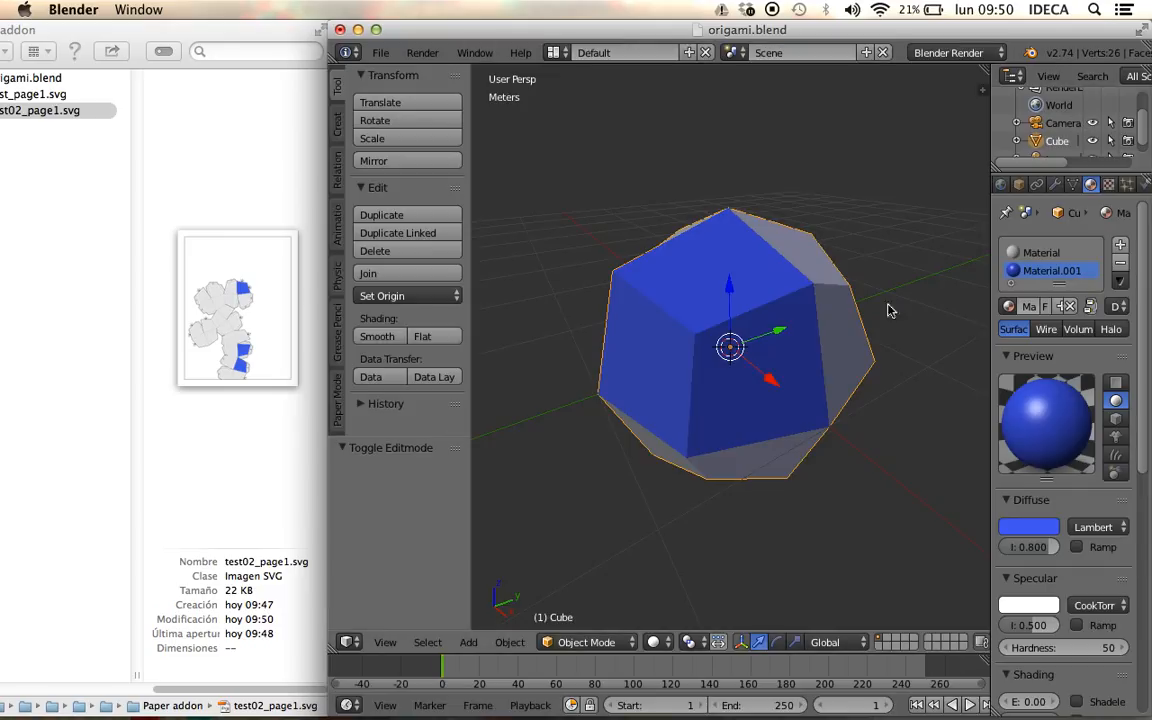
- Widen the Properties editor to show the full material settings, and select test02_page1.svg in Finder
scroll(807, 360, "down", 3)
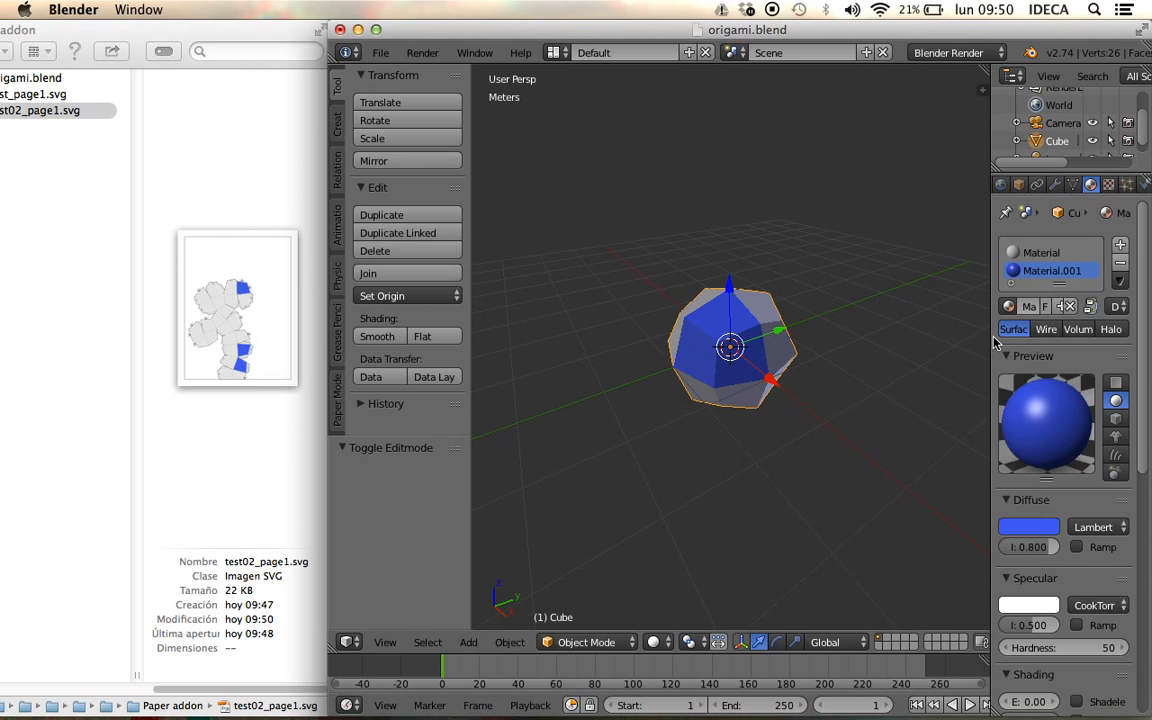
left_click_drag(988, 334, 858, 340)
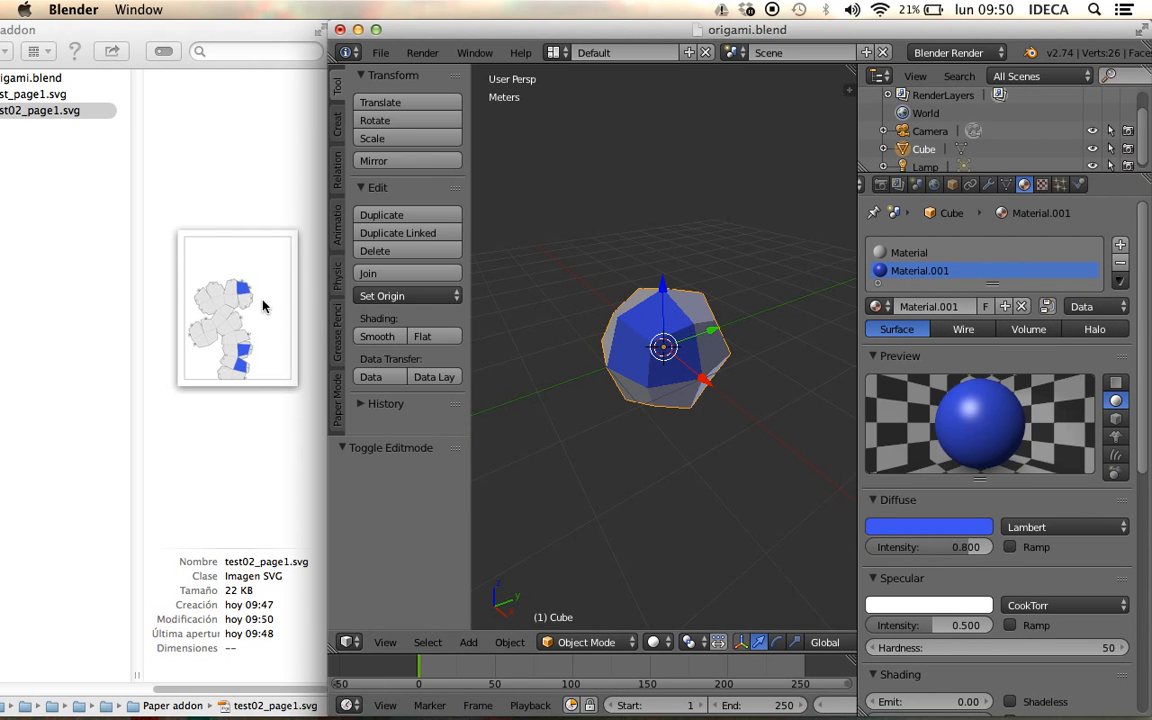
left_click(60, 103)
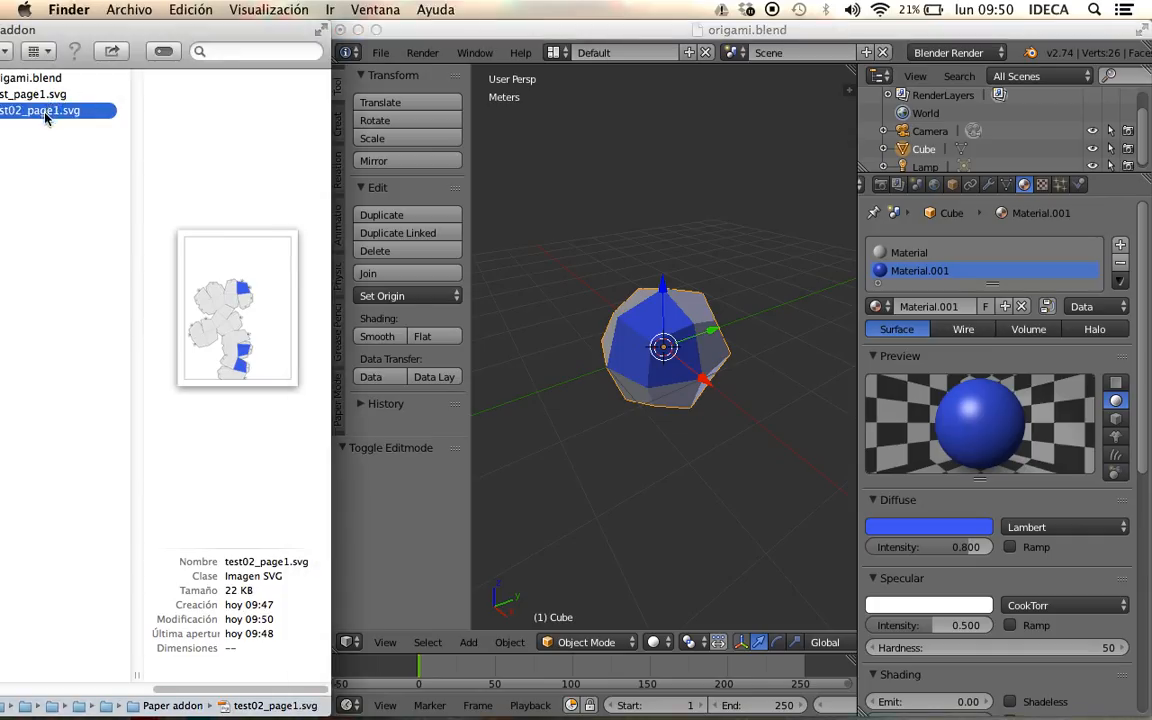
- Preview test02_page1.svg to examine the blue faces on the net, close the preview, and select origami.blend
key("space")
scroll(458, 401, "down", 5)
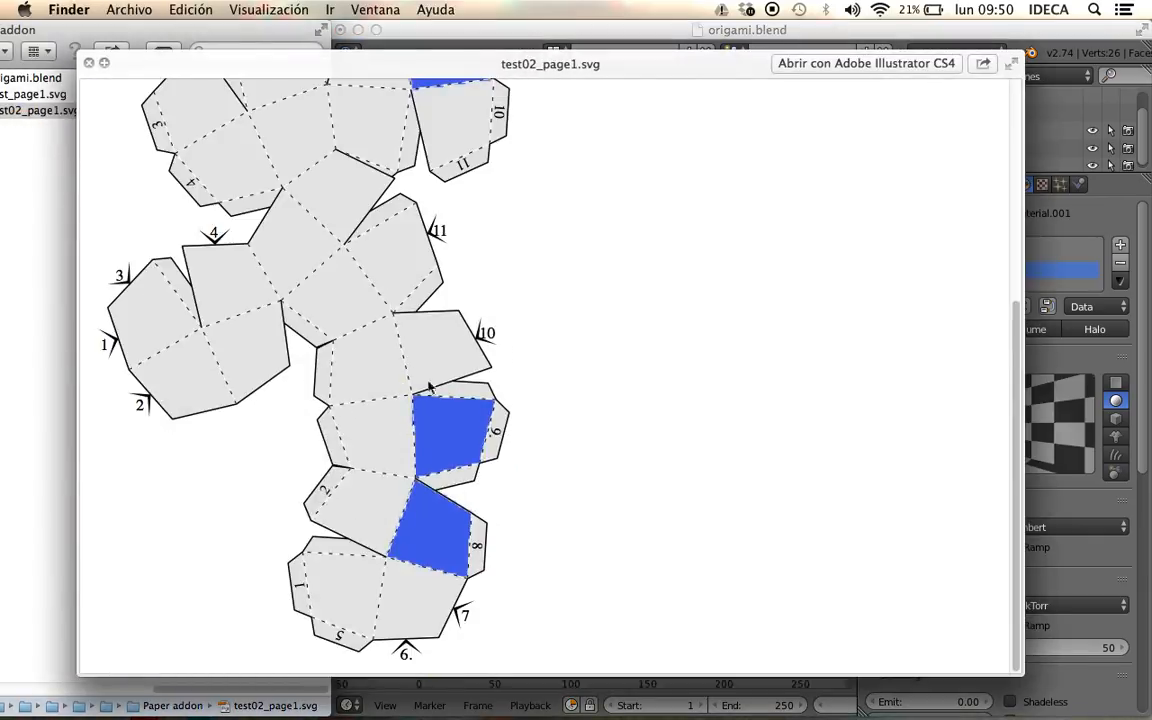
left_click(88, 62)
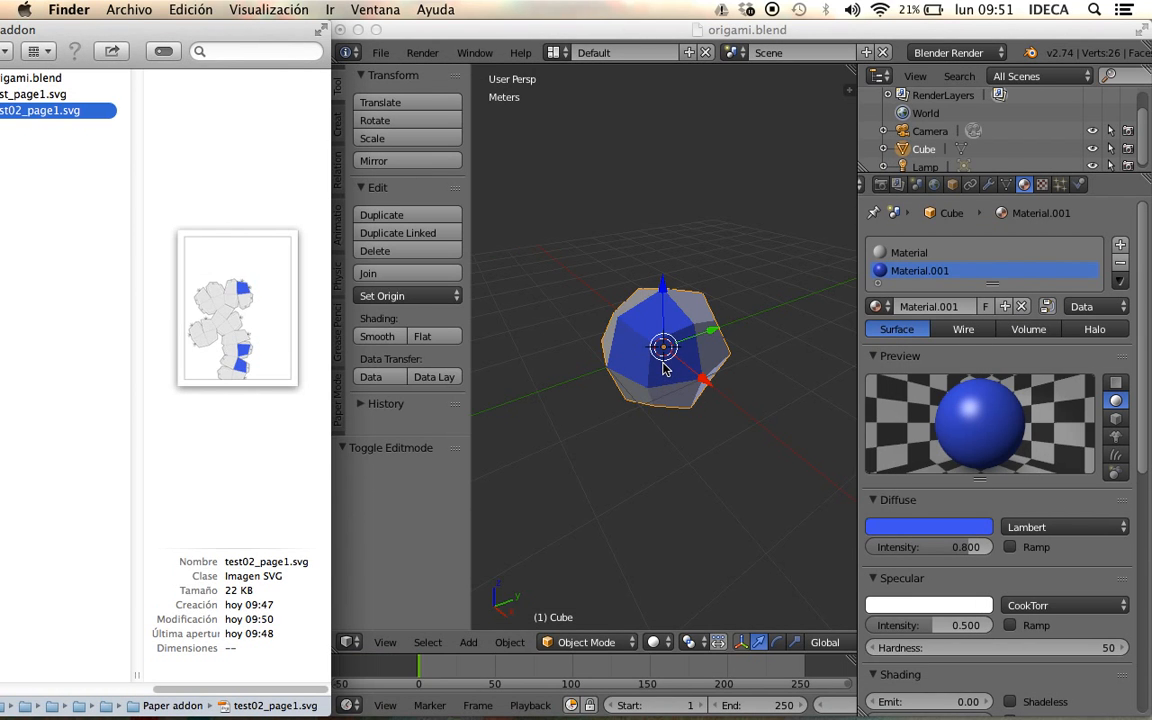
key("Up")
key("Up")
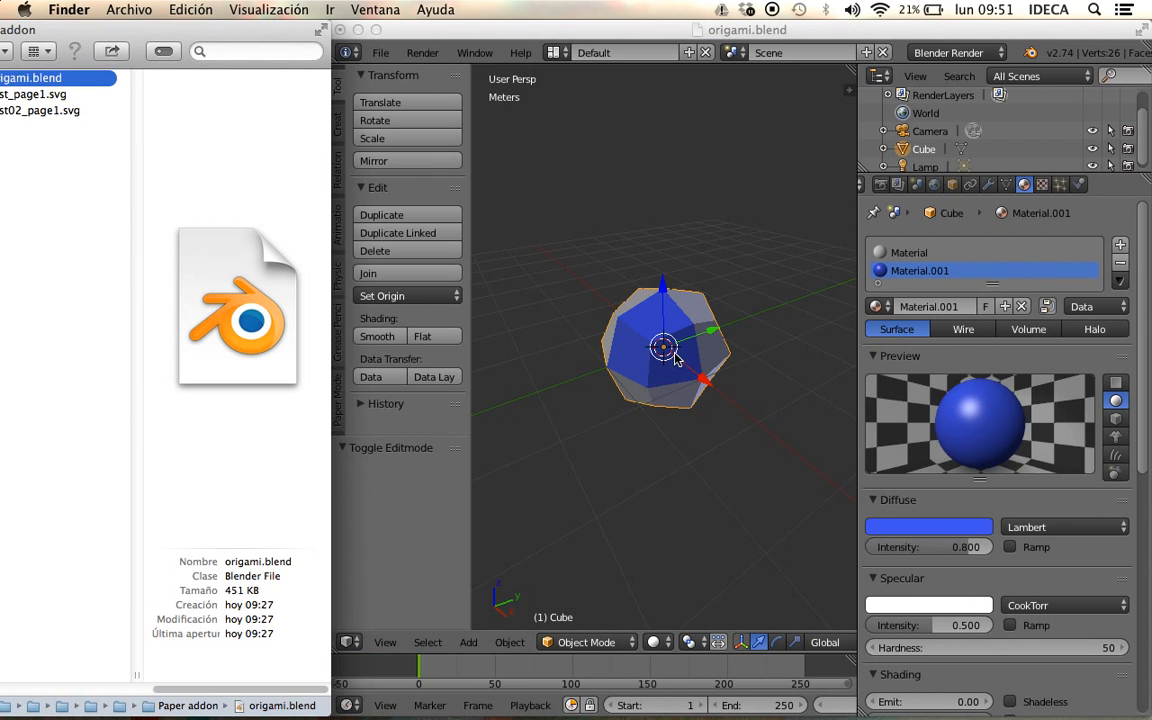
- Switch to Blender, delete the subdivided cube, and add a new mesh cube in its place
left_click(703, 322)
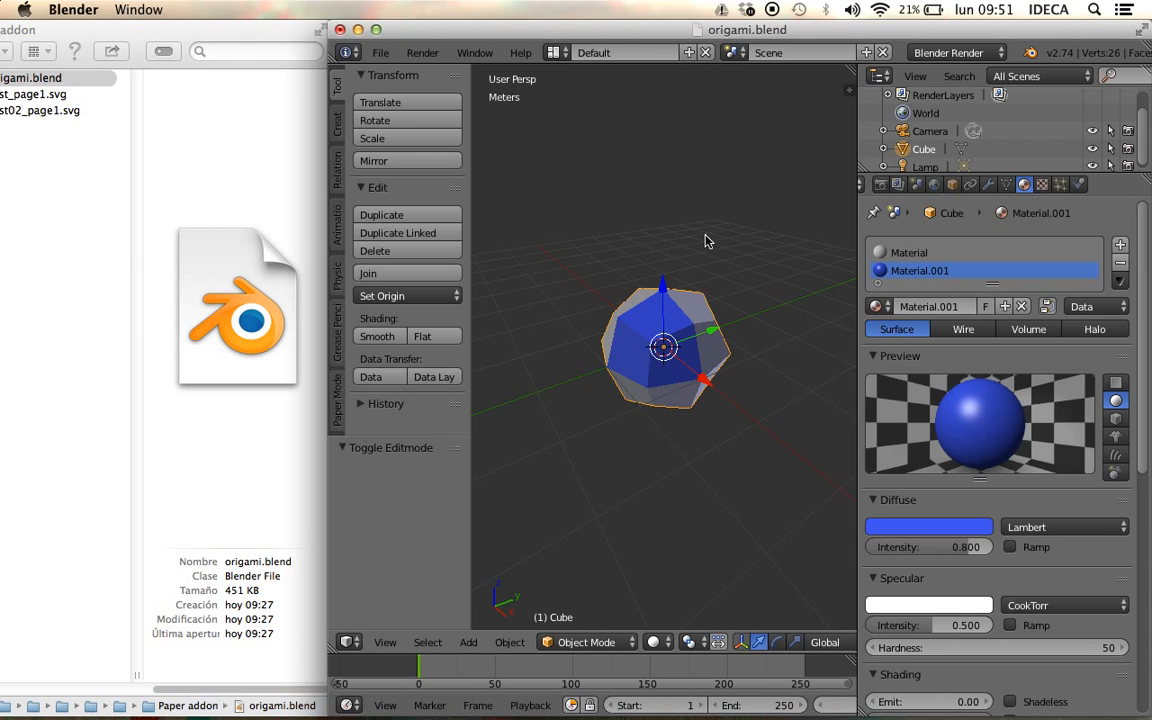
key("x")
left_click(702, 260)
key("shift+a")
mouse_move(696, 264)
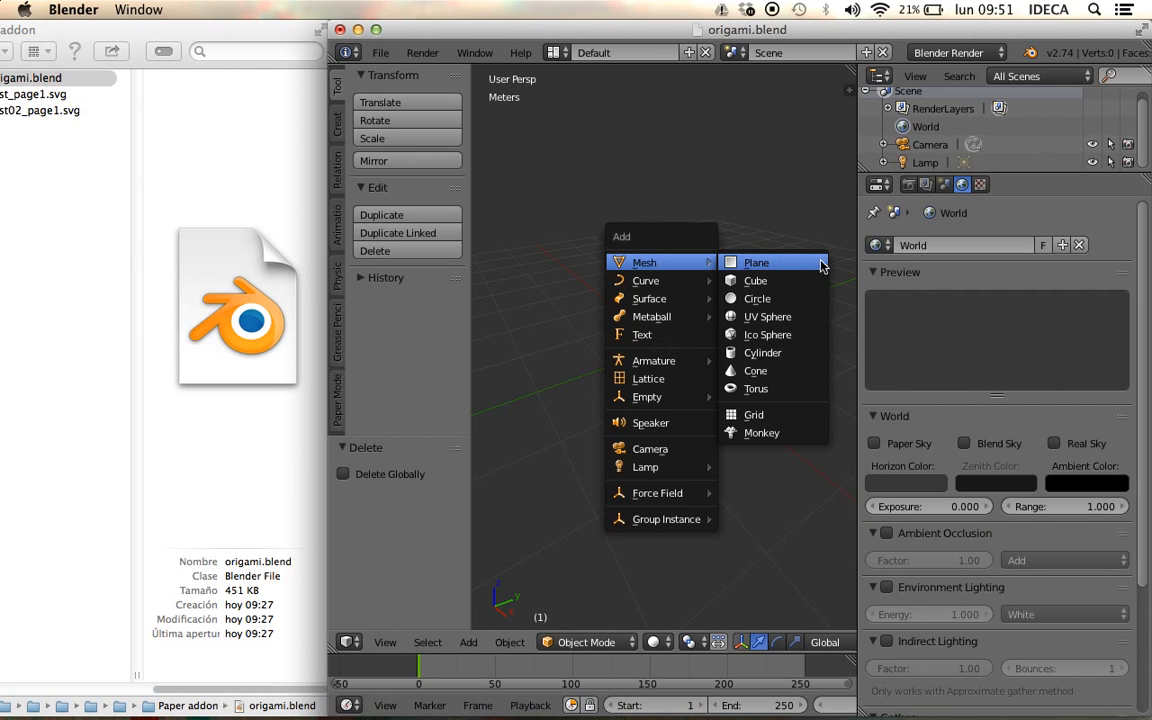
left_click(783, 287)
scroll(770, 312, "down", 4)
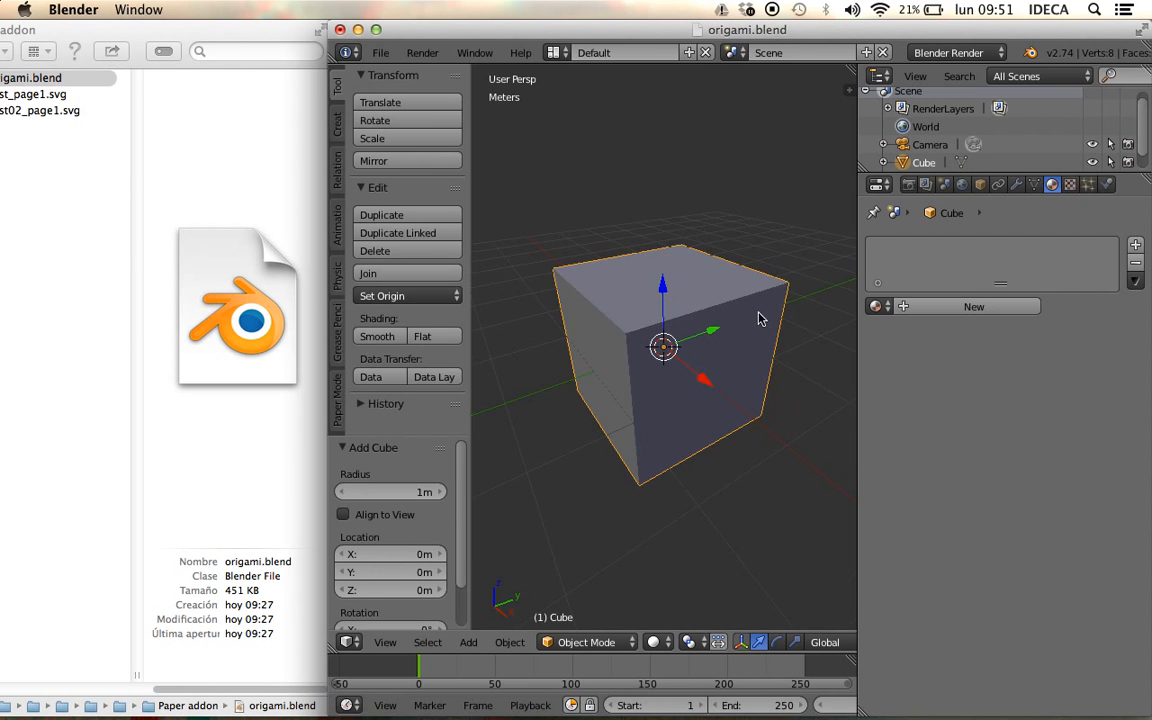
- In Edit Mode with nothing selected, cut the cube's front face with the Knife from its upper edge to its lower edge
key("Tab")
key("a")
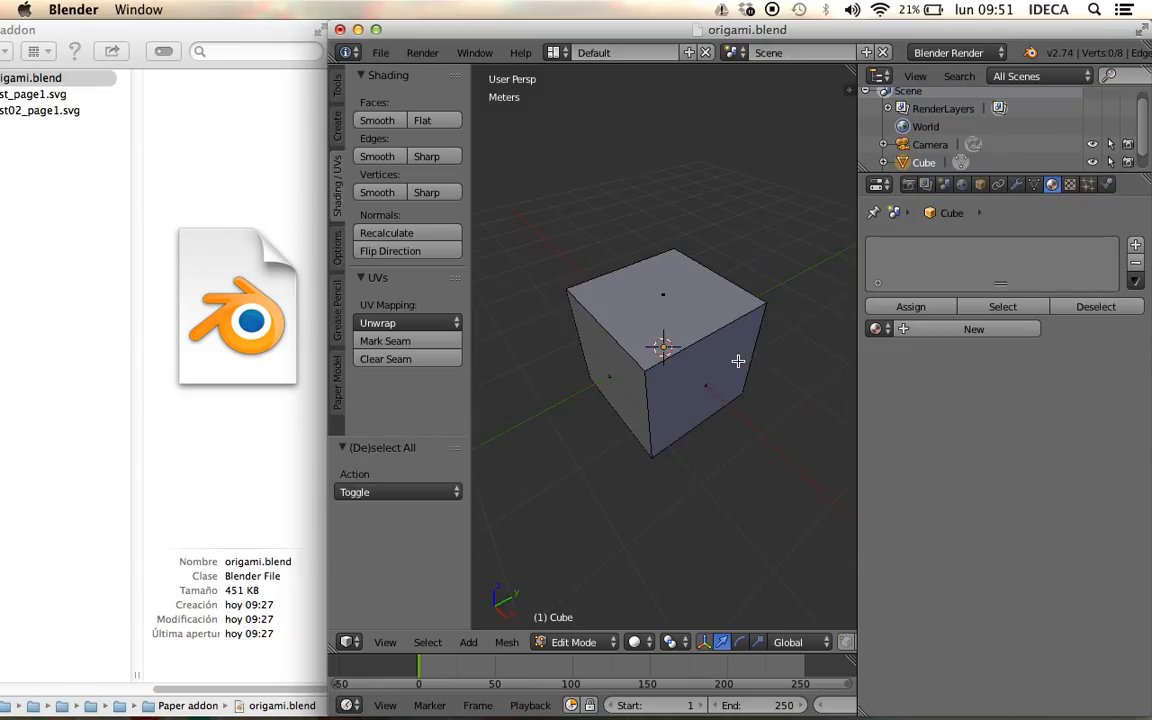
key("k")
left_click(693, 344)
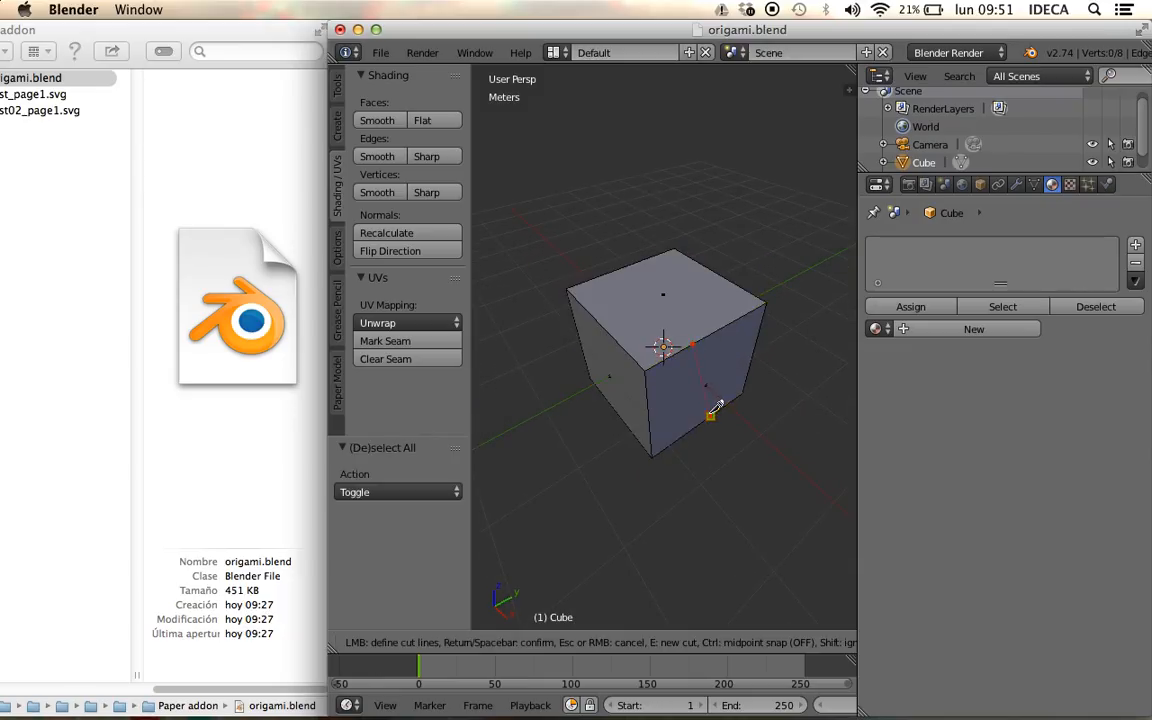
left_click(710, 413)
key("Return")
- Select the new cut edge and pull it outward about 71 cm along the X axis
key("ctrl+Tab")
left_click(680, 384)
right_click(705, 383)
left_click_drag(750, 429, 784, 466)
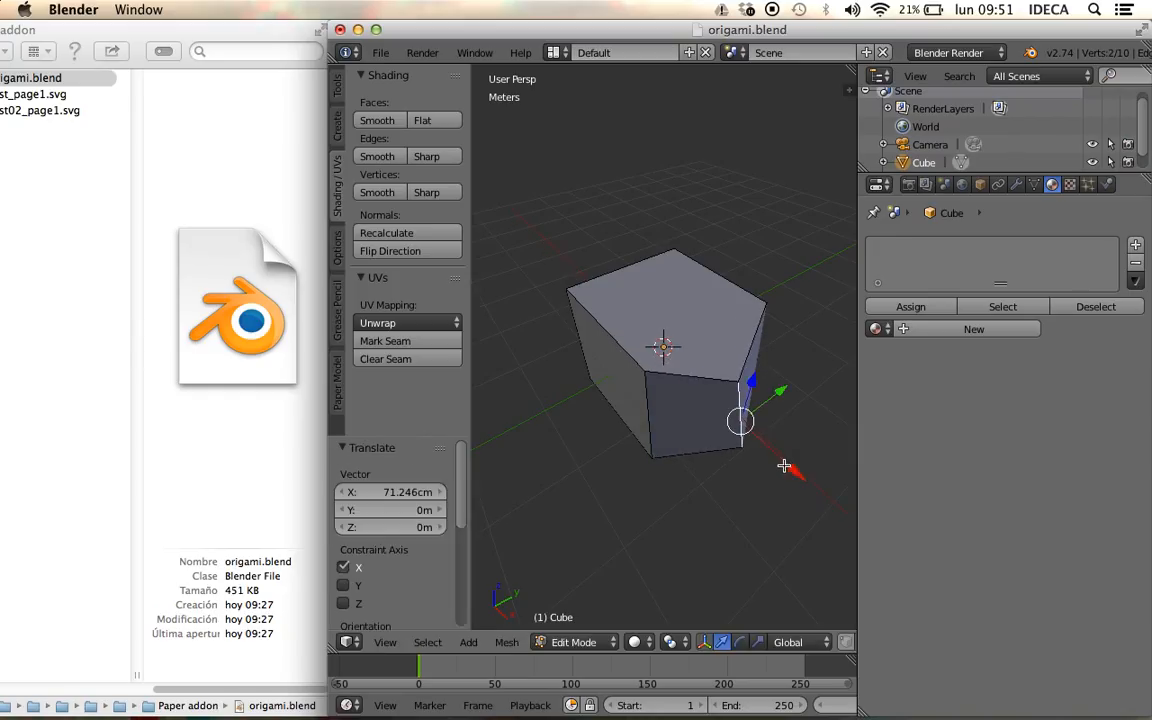
- In vertex select mode, lower an upper corner vertex beside the cut edge by about 38 cm along Z
middle_click_drag(732, 449, 687, 386)
key("ctrl+Tab")
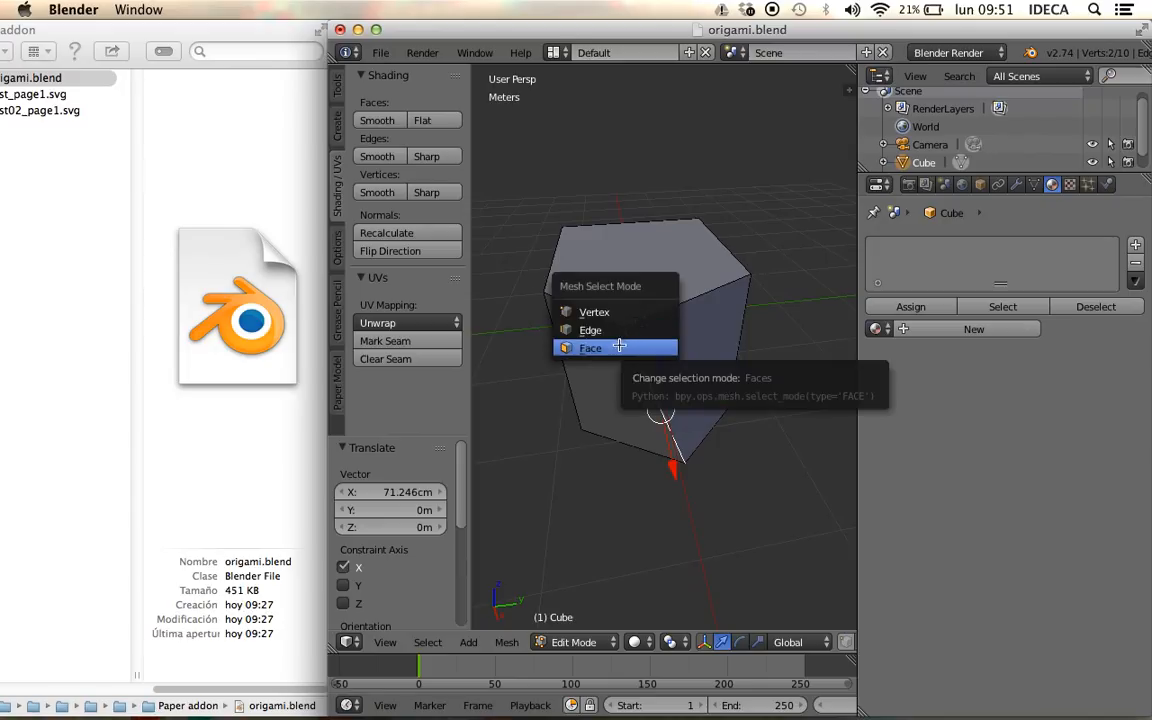
left_click(605, 312)
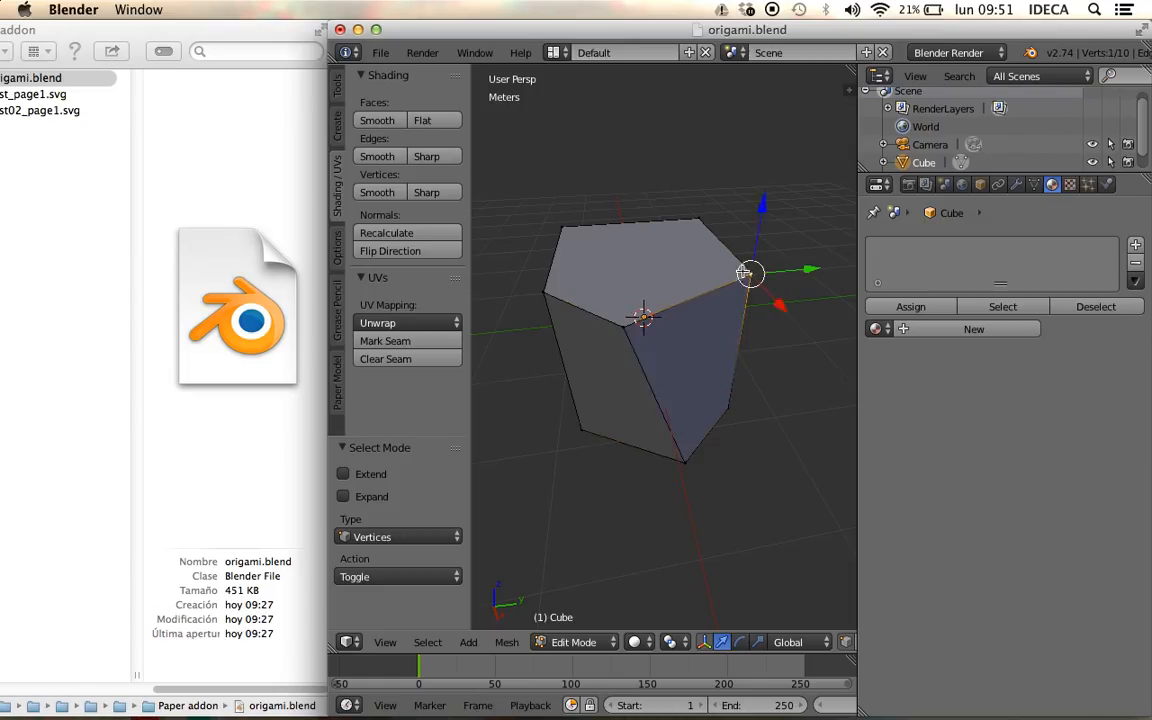
right_click(742, 271)
middle_click_drag(742, 271, 712, 267)
left_click_drag(764, 206, 757, 240)
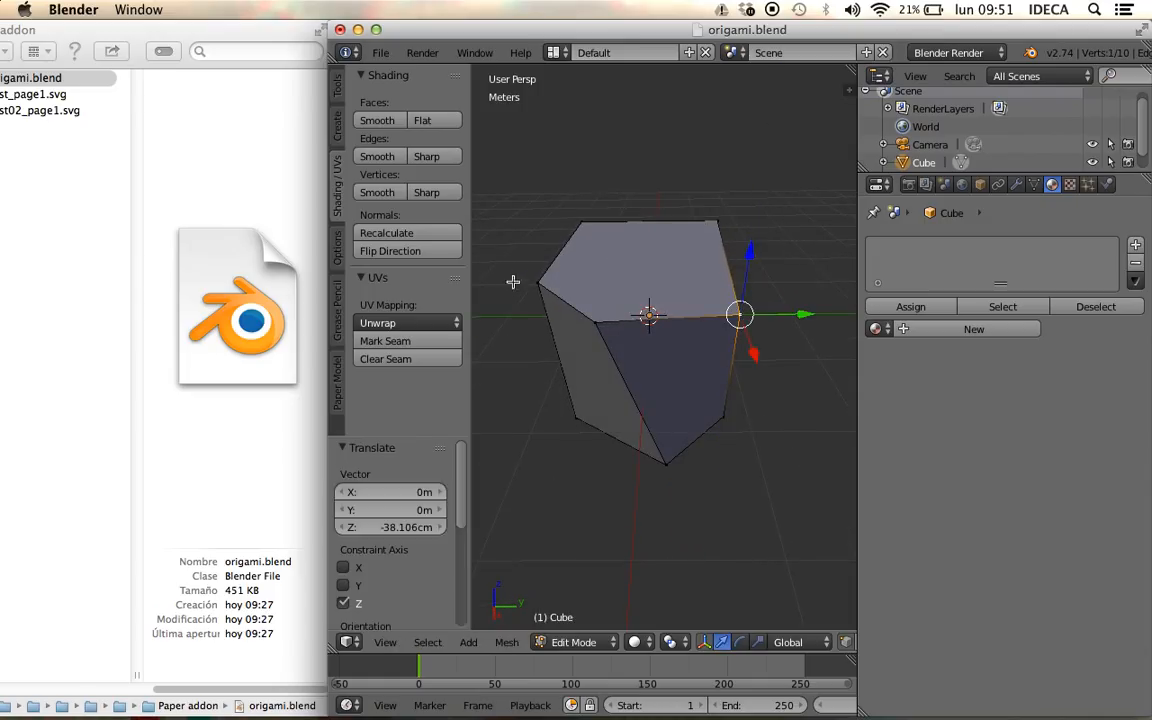
- Move the lower vertex of the cut edge outward about 42 cm along X and return to Object Mode
right_click(665, 459)
left_click_drag(684, 501, 668, 555)
middle_click_drag(676, 453, 581, 412)
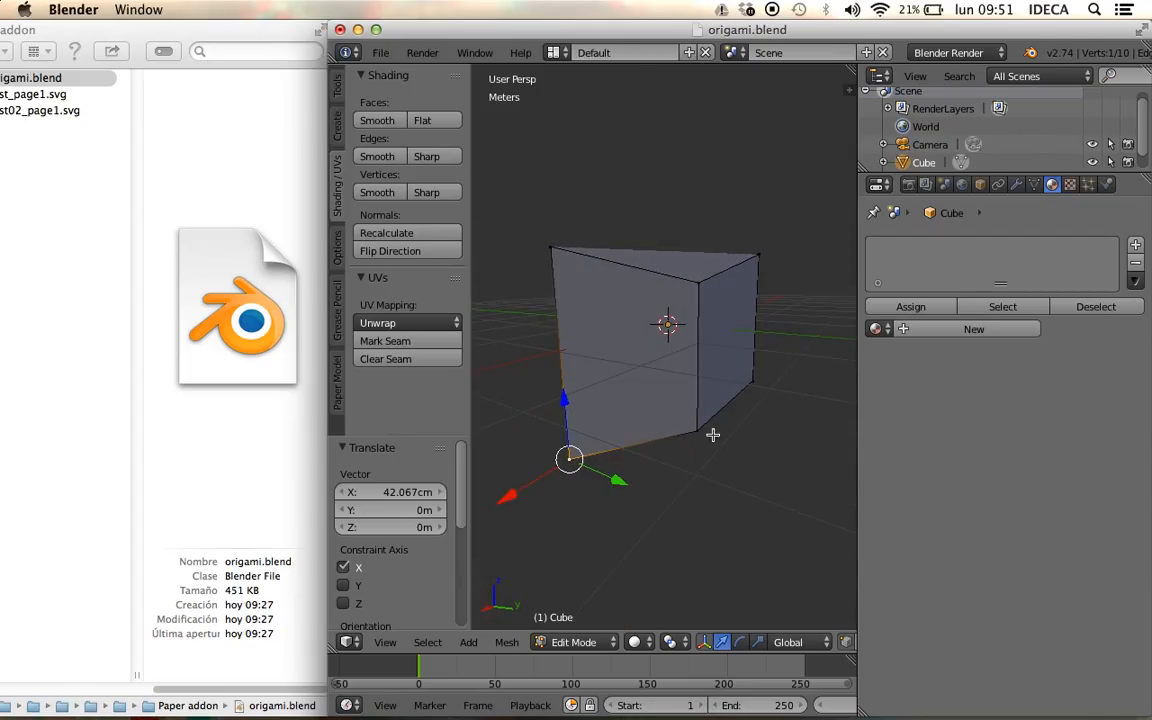
middle_click_drag(606, 396, 734, 380)
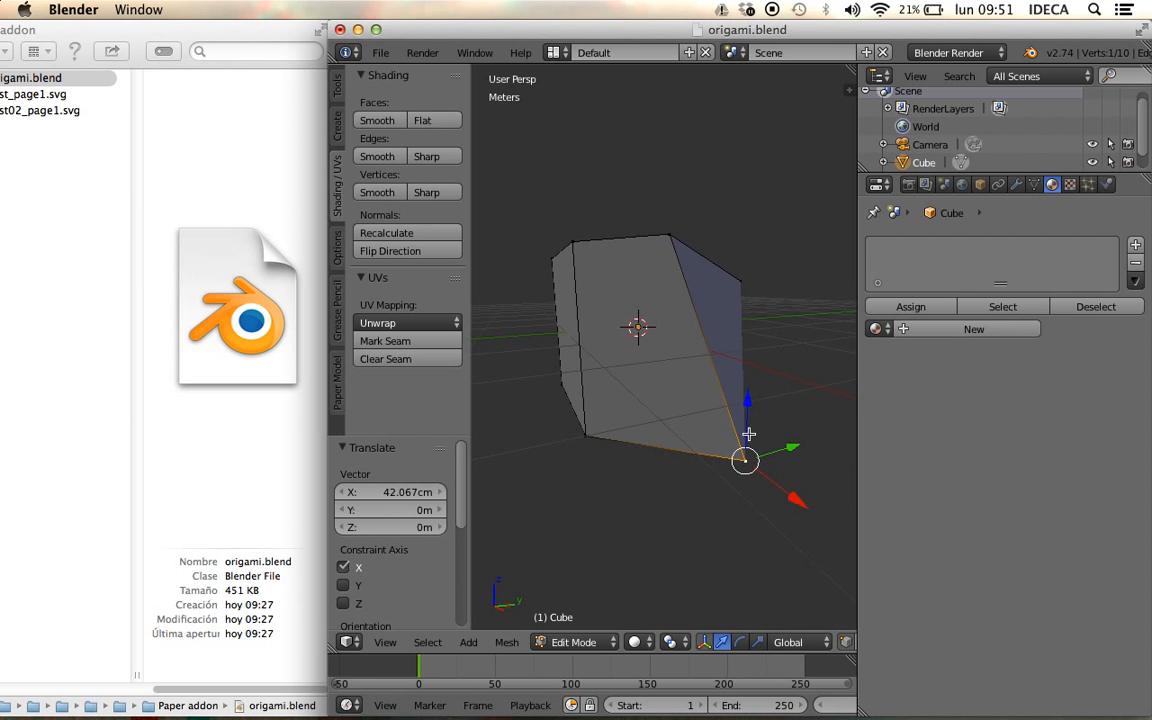
middle_click_drag(748, 414, 685, 335)
key("Tab")
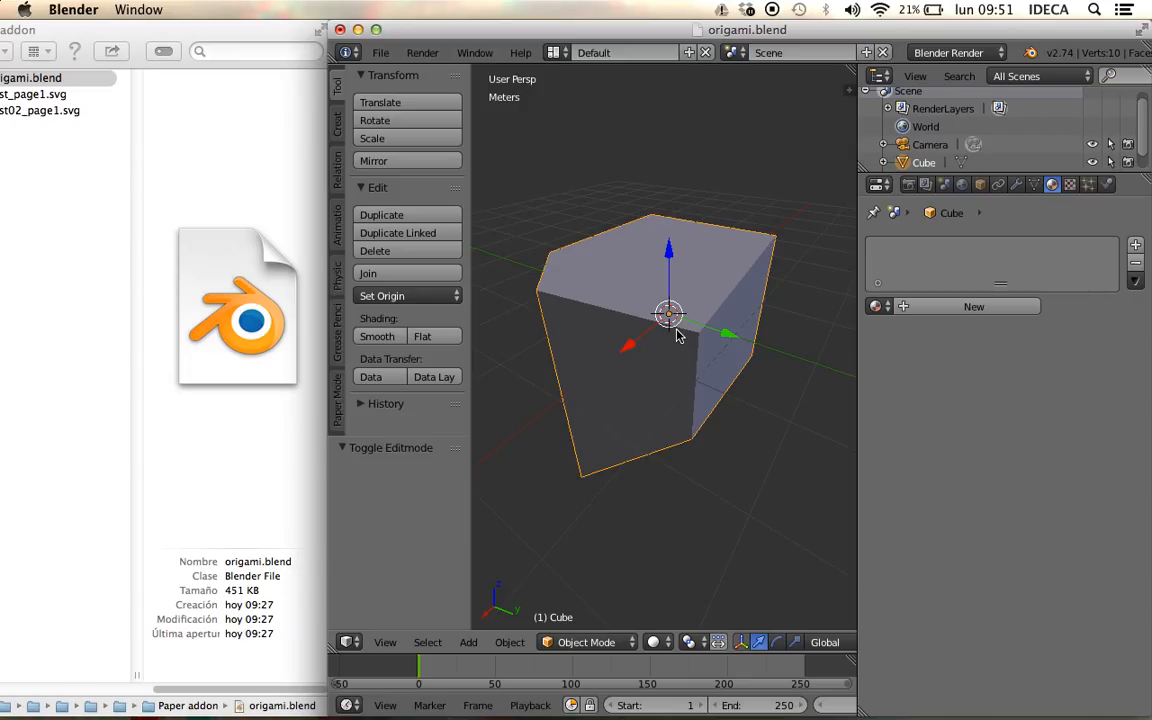
- Export the deformed cube as a paper model SVG named test03
left_click(381, 52)
mouse_move(492, 403)
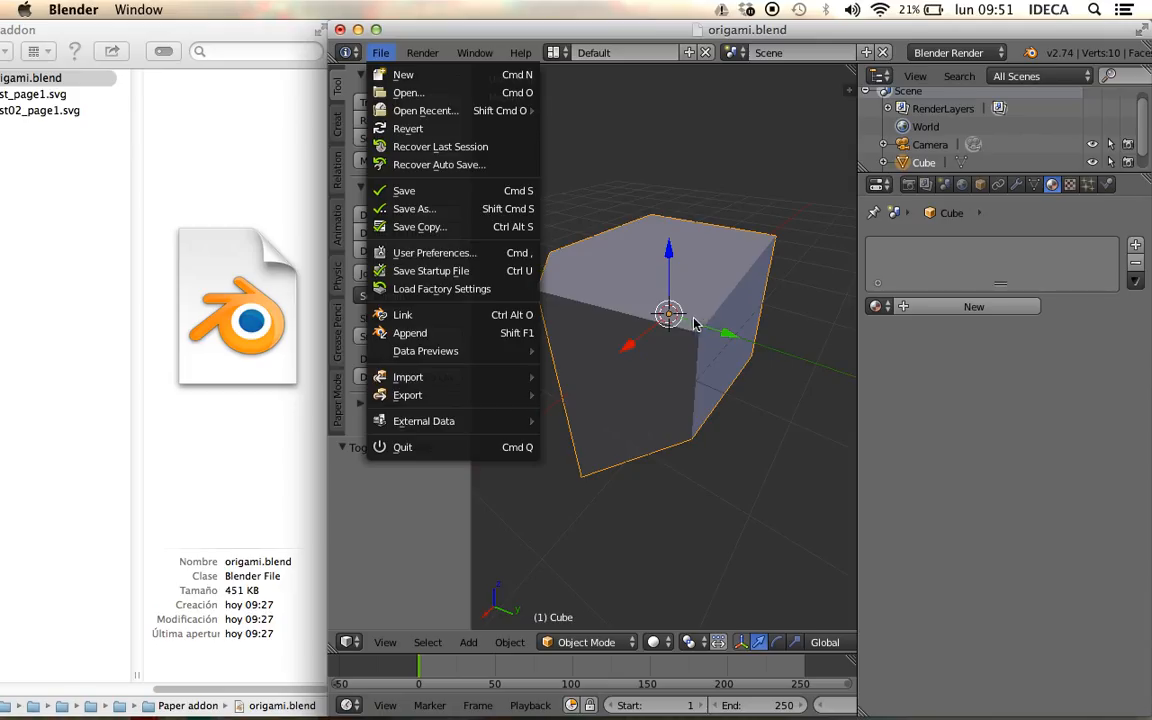
mouse_move(428, 398)
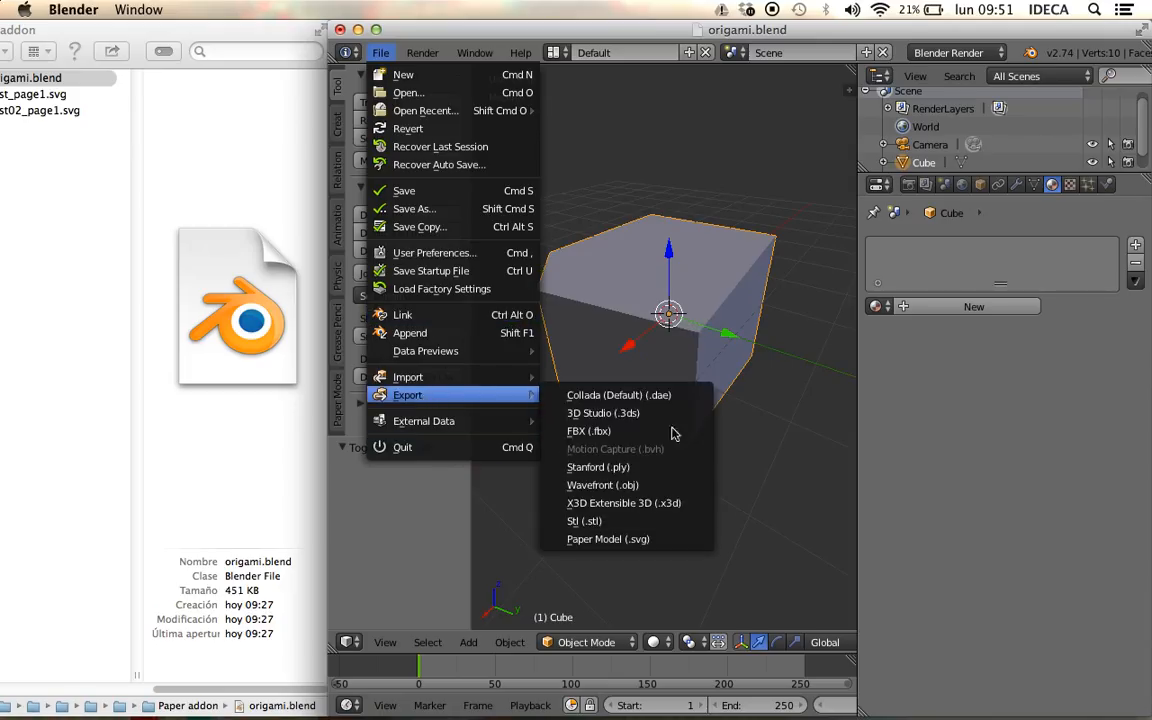
left_click(667, 540)
left_click(631, 120)
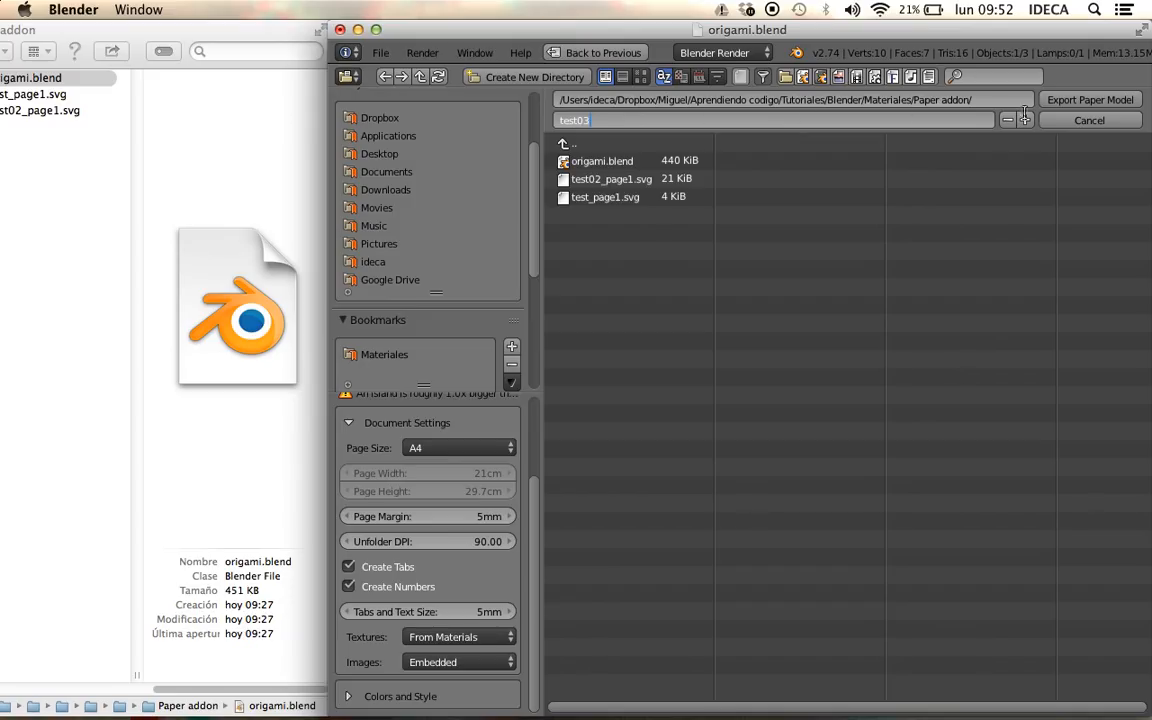
left_click(1064, 98)
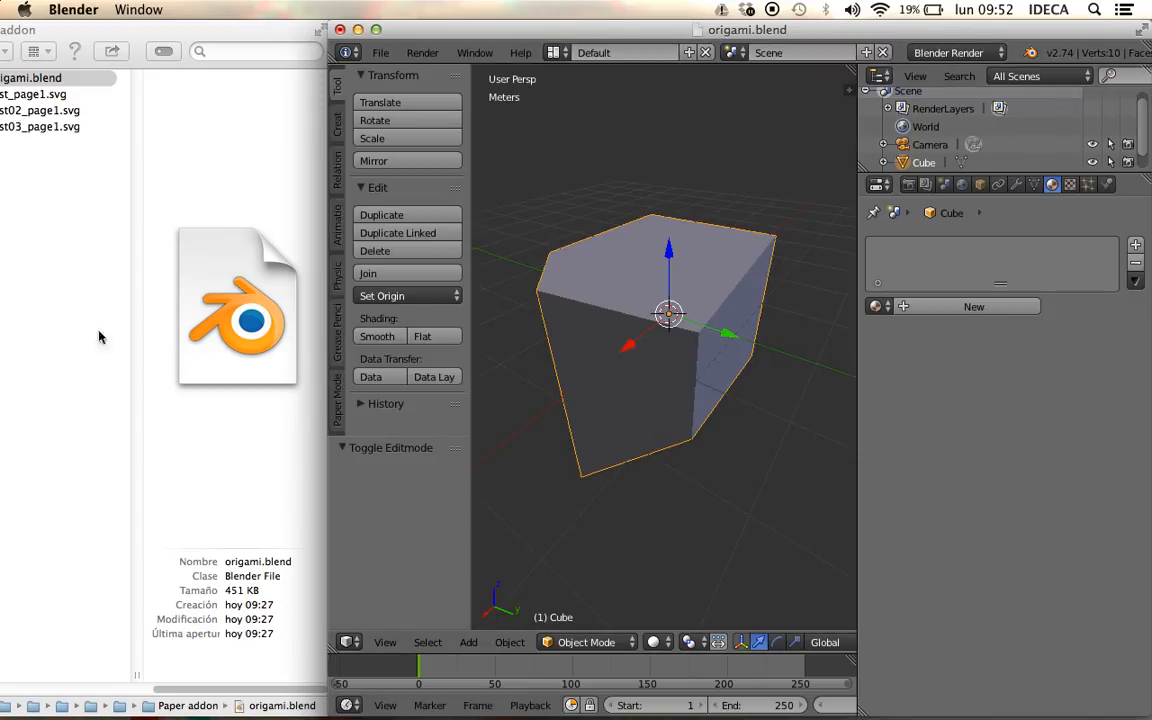
- Switch to Finder and preview test03_page1.svg to examine the whole unfolded net of the deformed cube
left_click(15, 128)
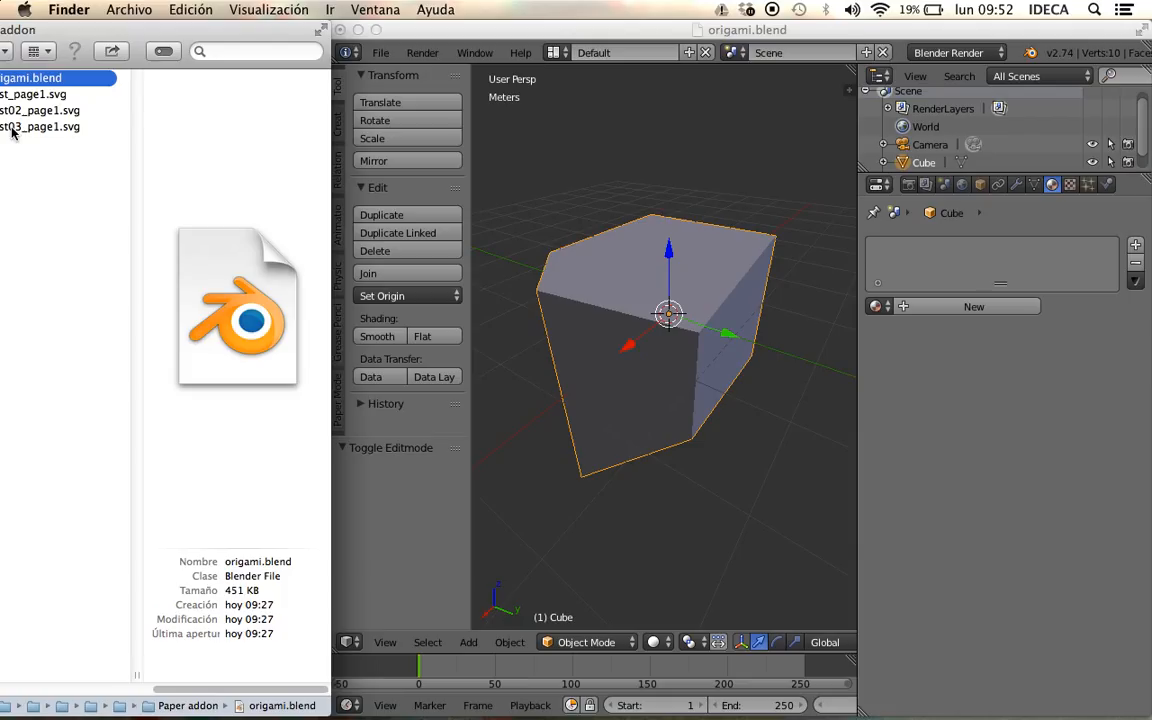
key("space")
scroll(595, 442, "down", 5)
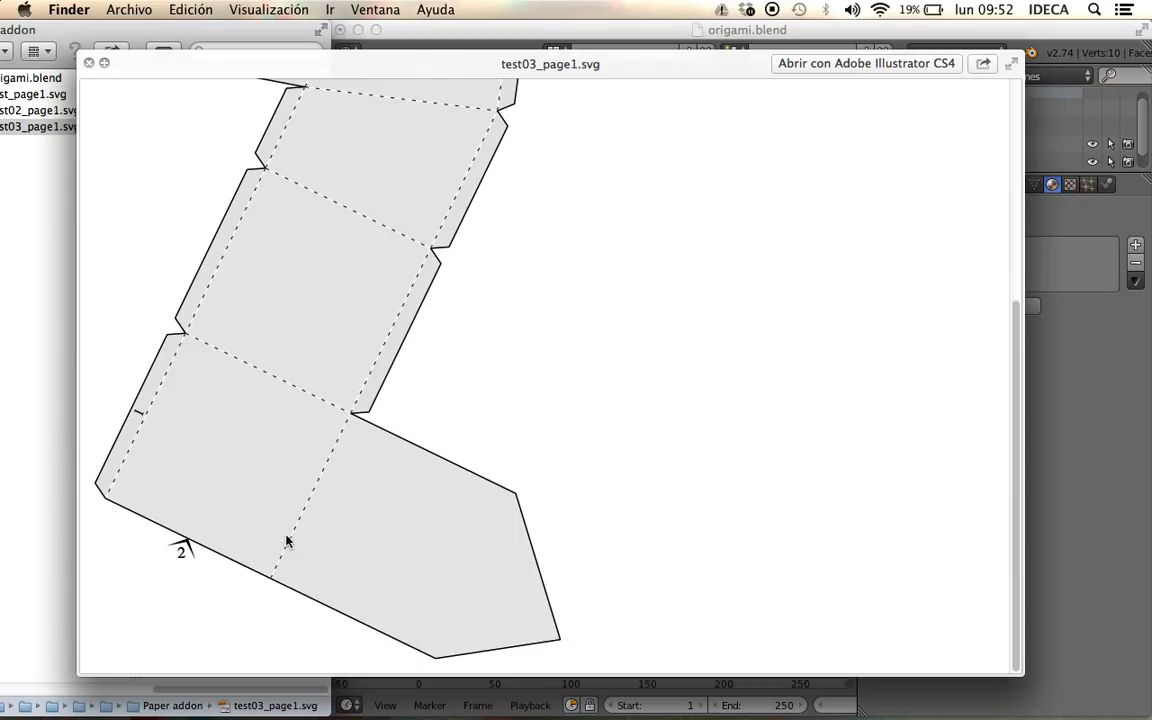
scroll(584, 329, "up", 5)
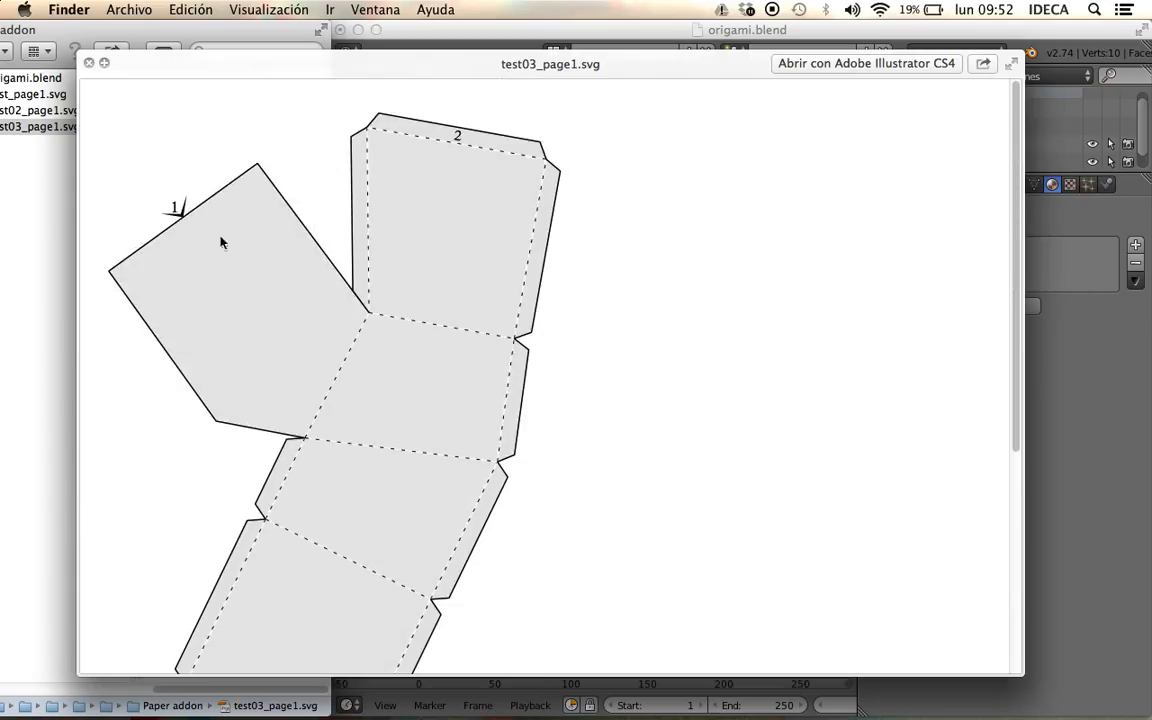
scroll(220, 268, "down", 5)
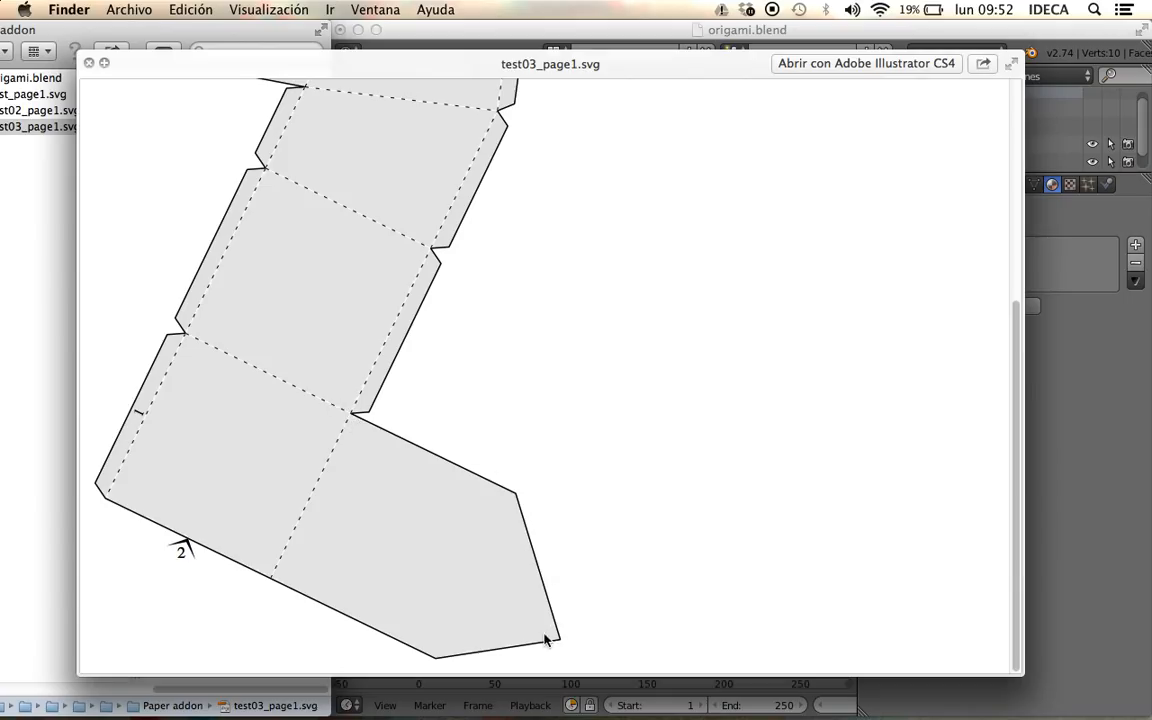
- Compare the deformed cube in Blender with the previewed net, checking how its uneven faces were flattened
left_click(1052, 450)
middle_click_drag(694, 336, 640, 325)
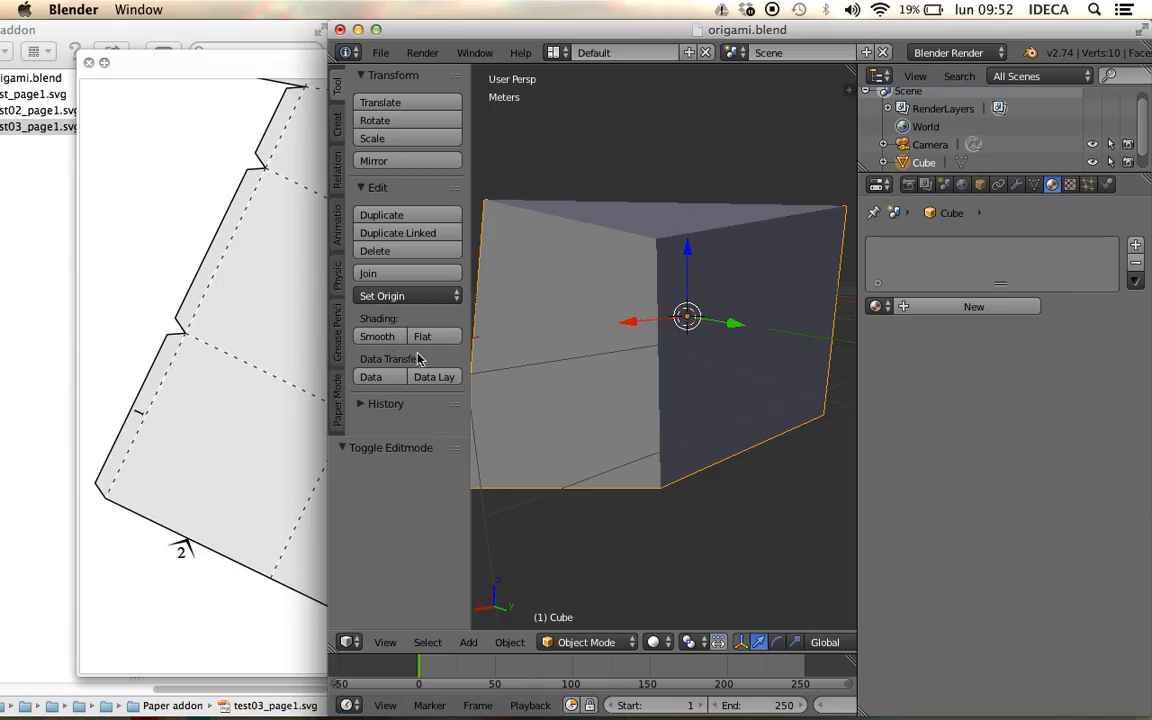
left_click(150, 251)
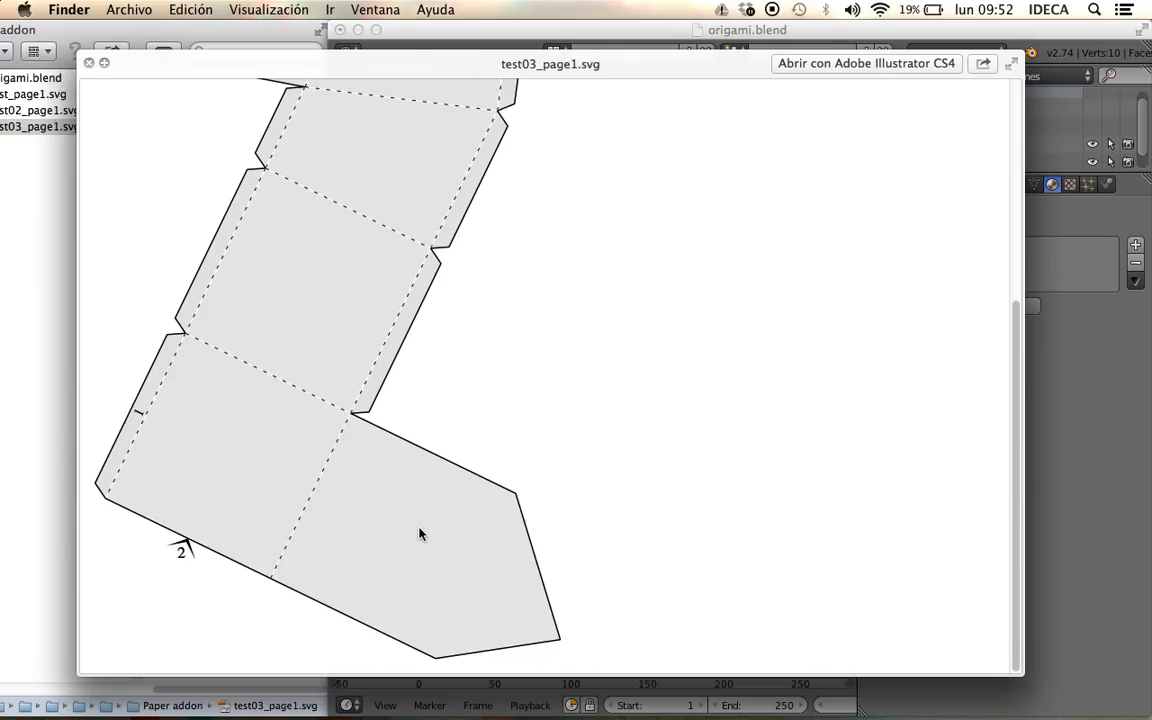
scroll(612, 486, "up", 5)
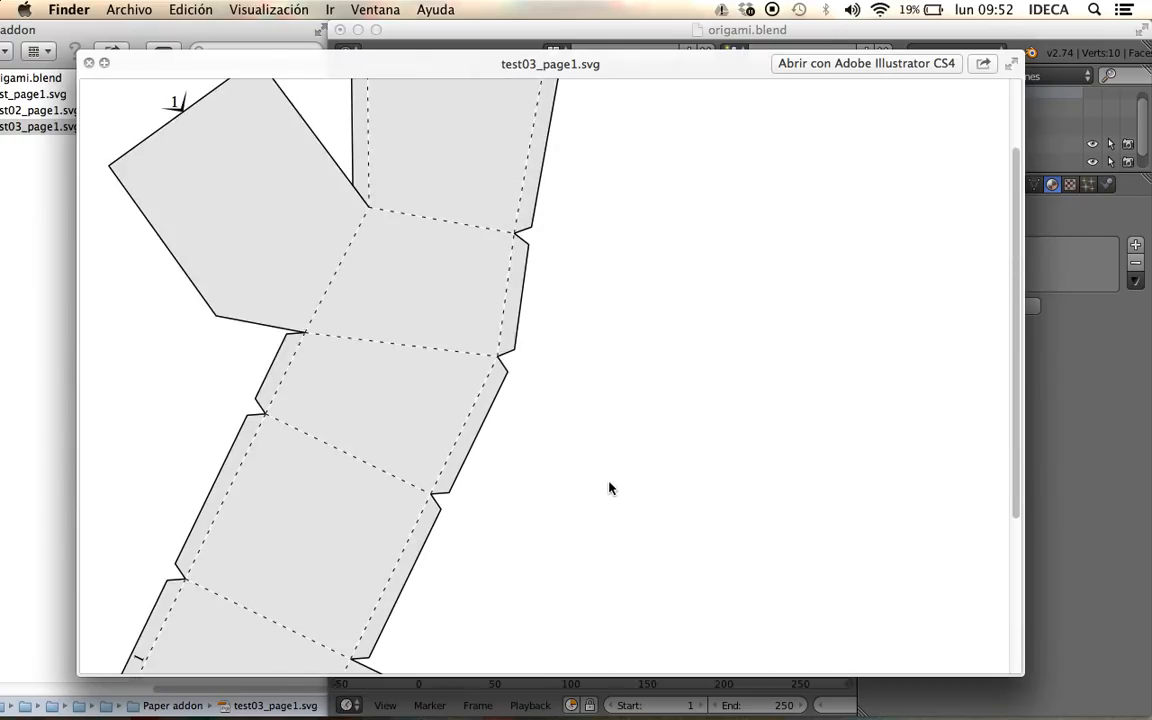
left_click(1075, 466)
scroll(684, 456, "down", 4)
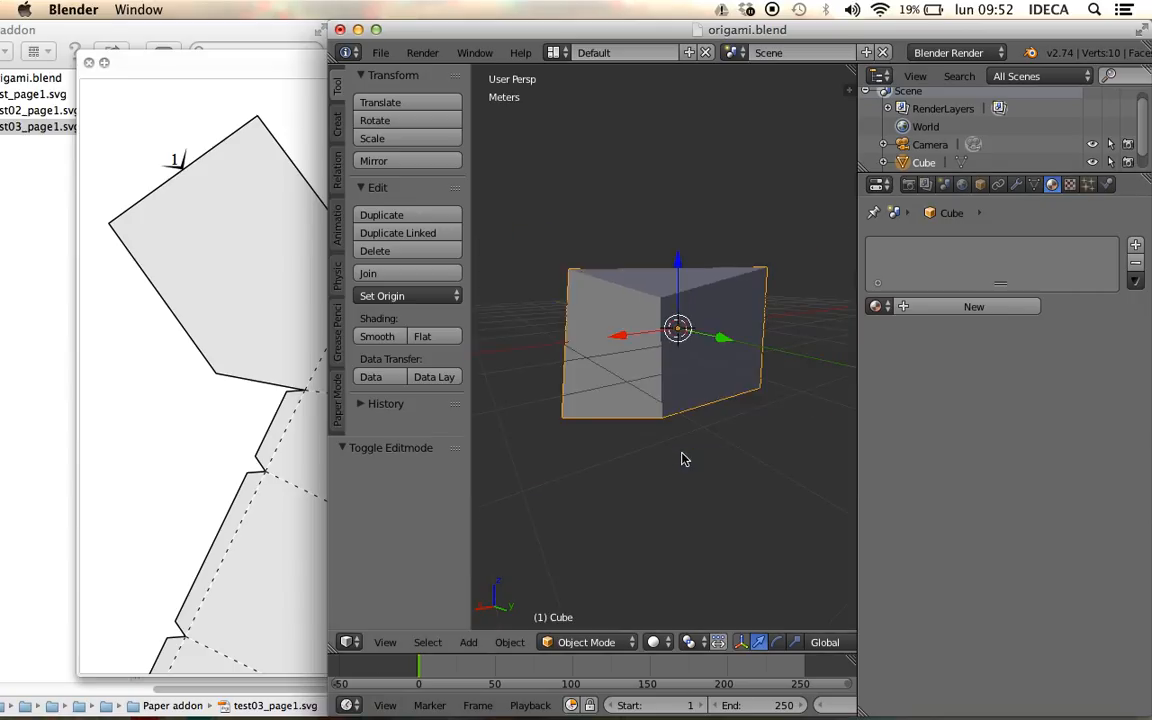
middle_click_drag(684, 456, 757, 537)
scroll(735, 500, "up", 1)
scroll(736, 500, "down", 1)
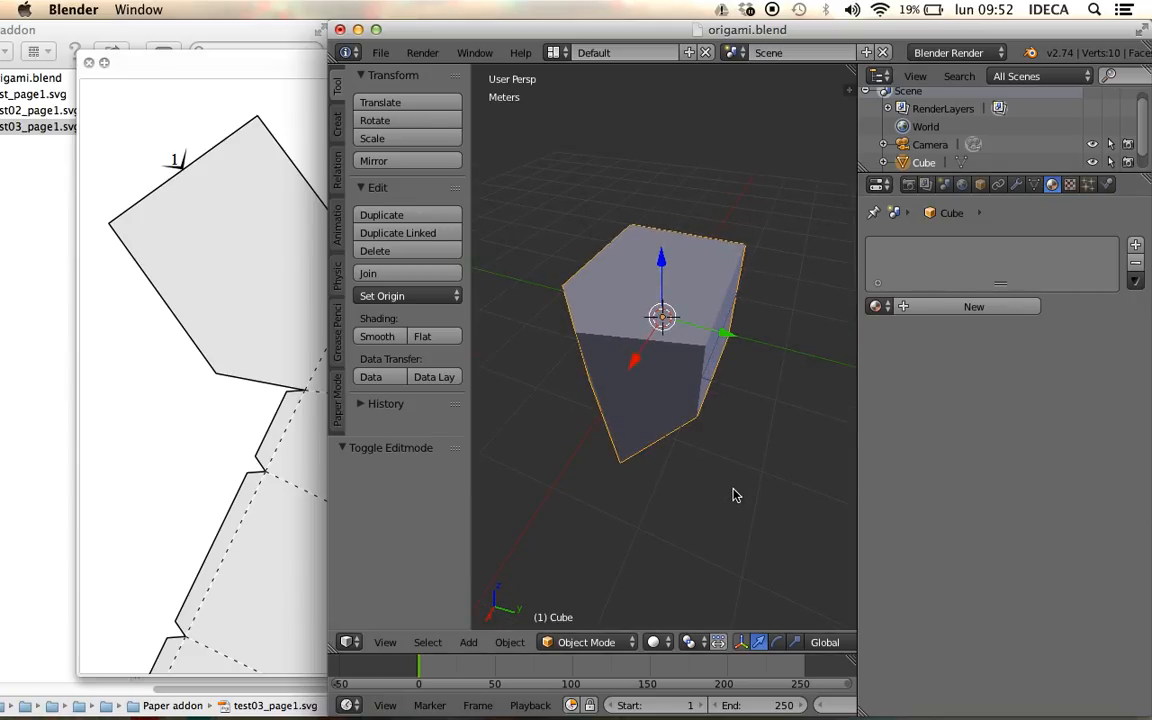
- In Edit Mode, select the whole mesh, apply Triangulate Faces, and return to Object Mode
key("Tab")
key("a")
key("a")
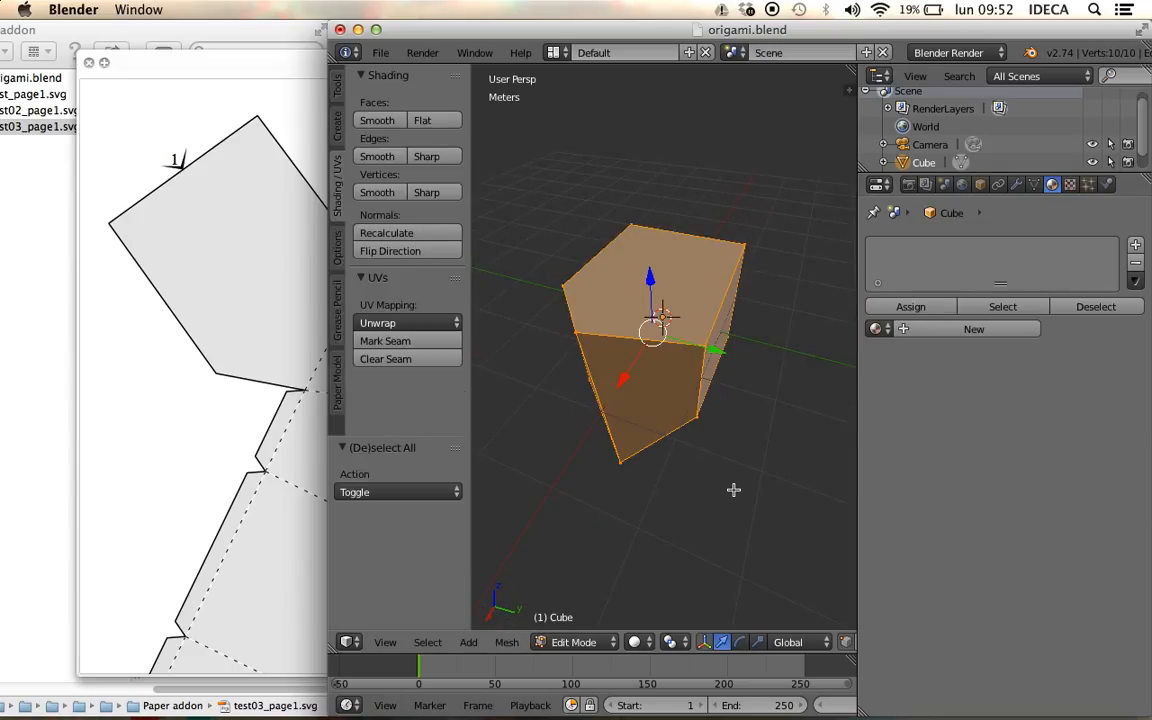
key("space")
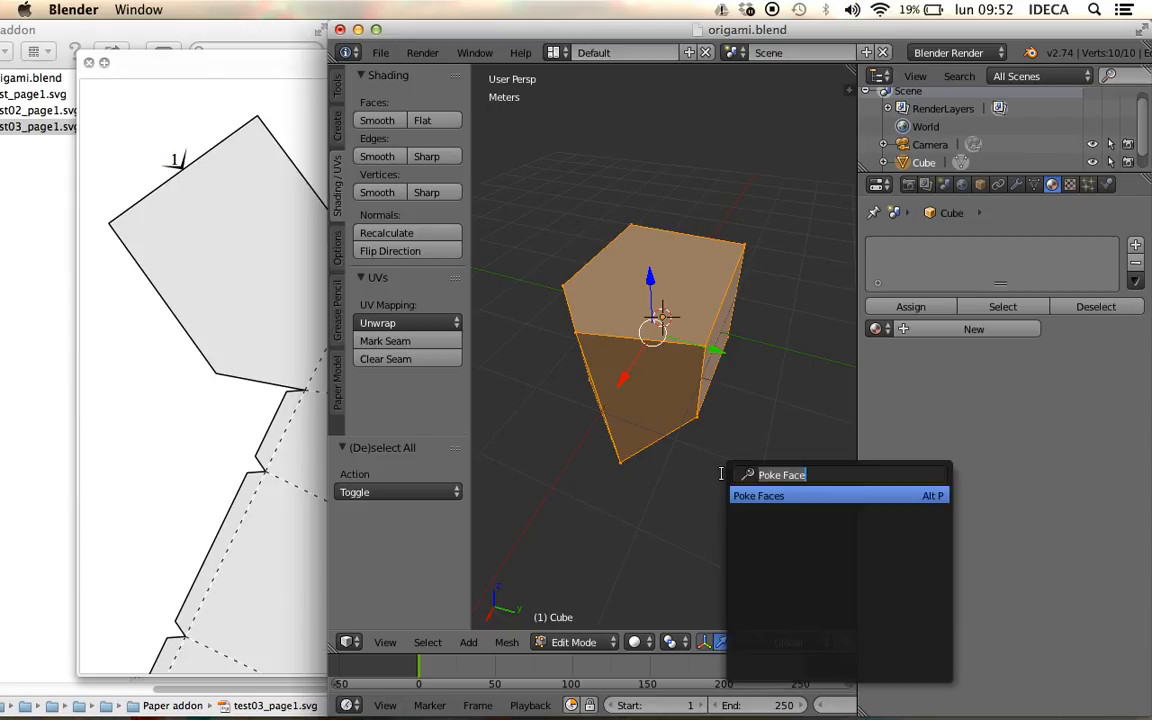
type("trian")
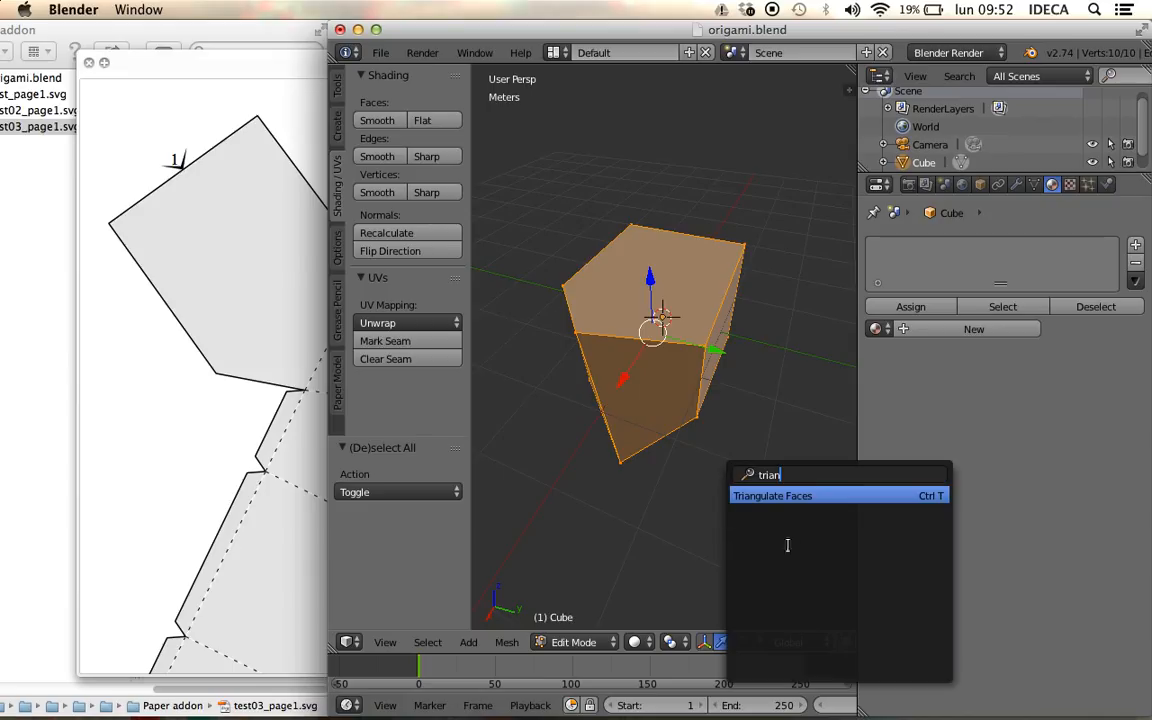
left_click(927, 495)
middle_click_drag(743, 458, 690, 394)
middle_click_drag(750, 438, 566, 417)
key("Tab")
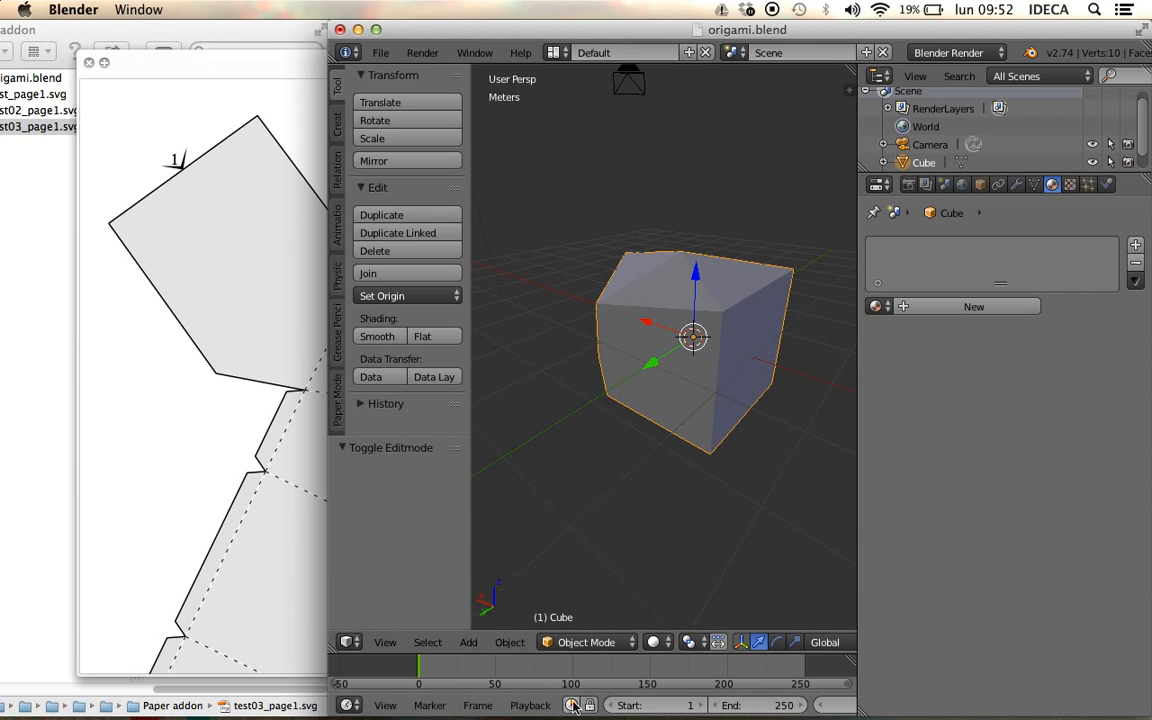
- Export the triangulated cube as a paper model SVG named test04 and close the open test03 preview
left_click(381, 52)
mouse_move(463, 403)
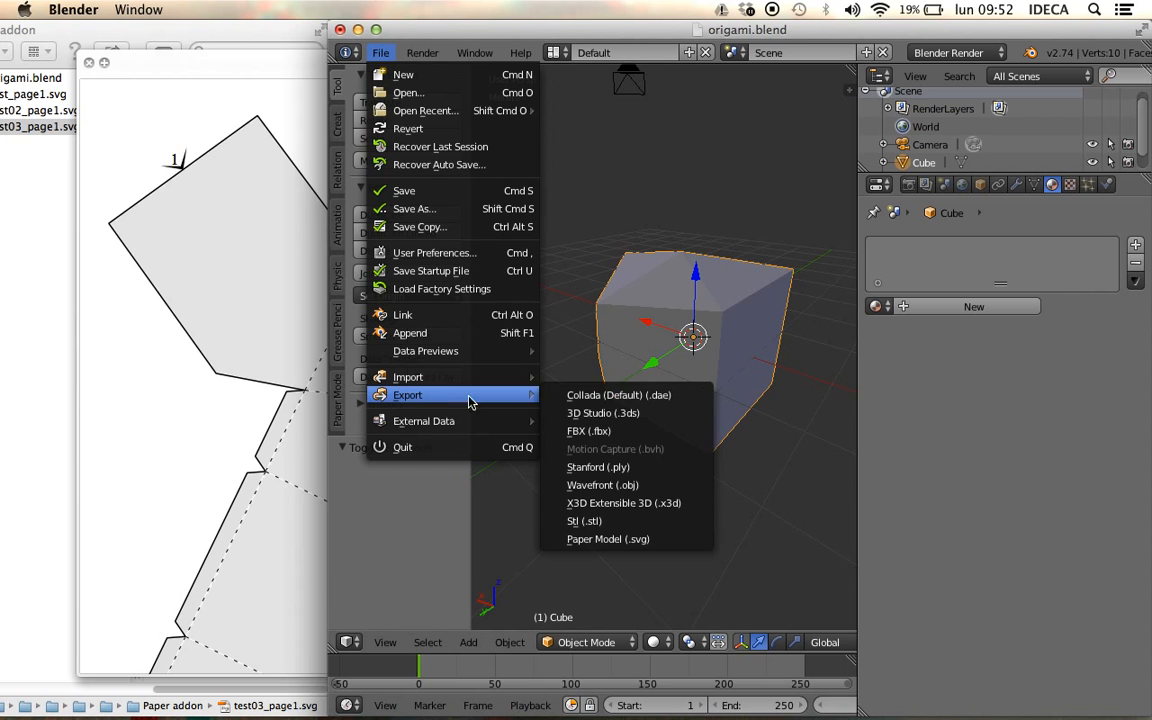
left_click(607, 539)
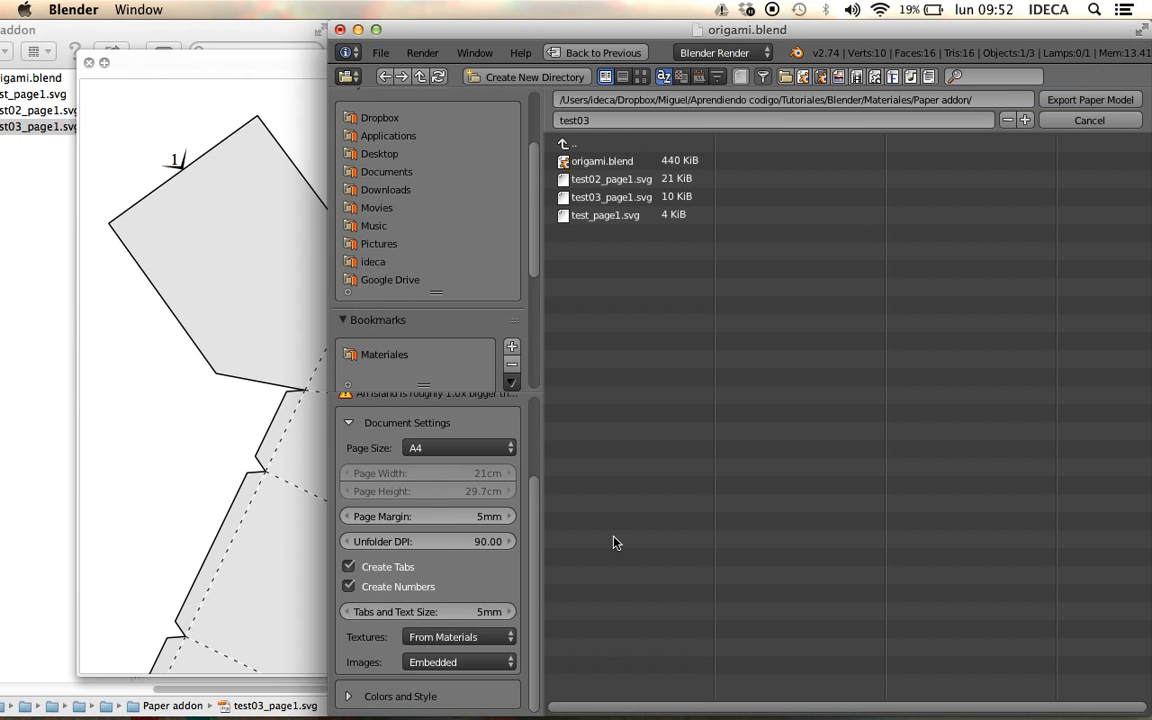
left_click(87, 63)
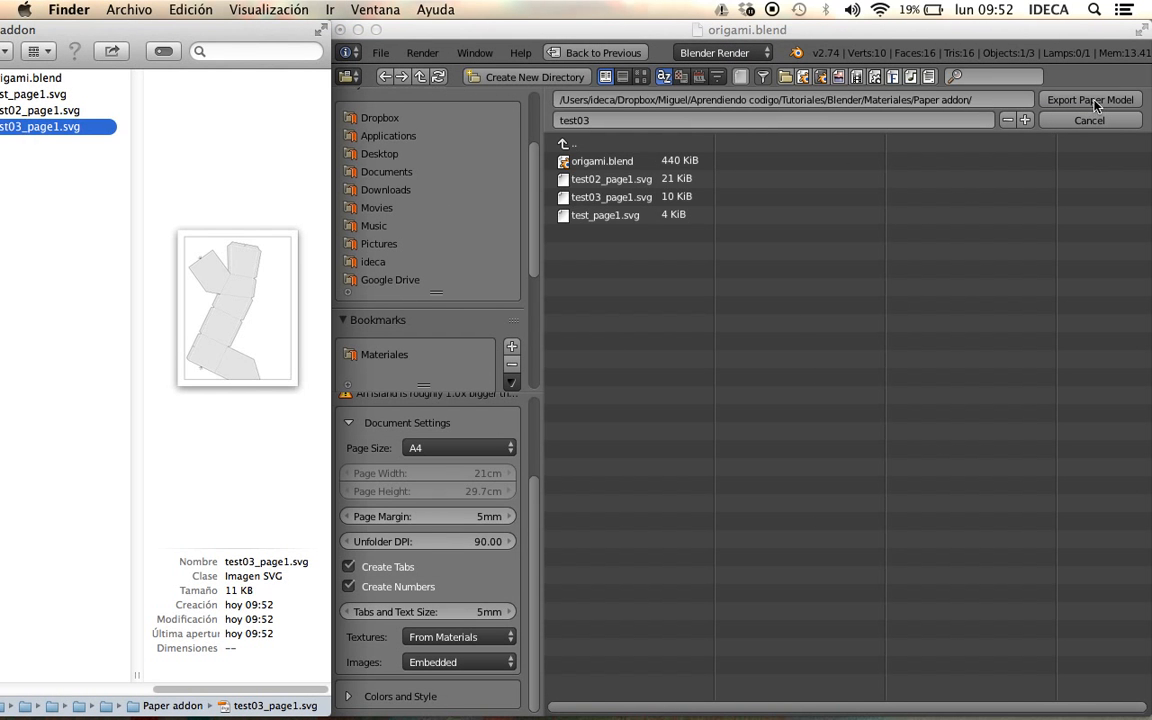
left_click(733, 120)
left_click(733, 121)
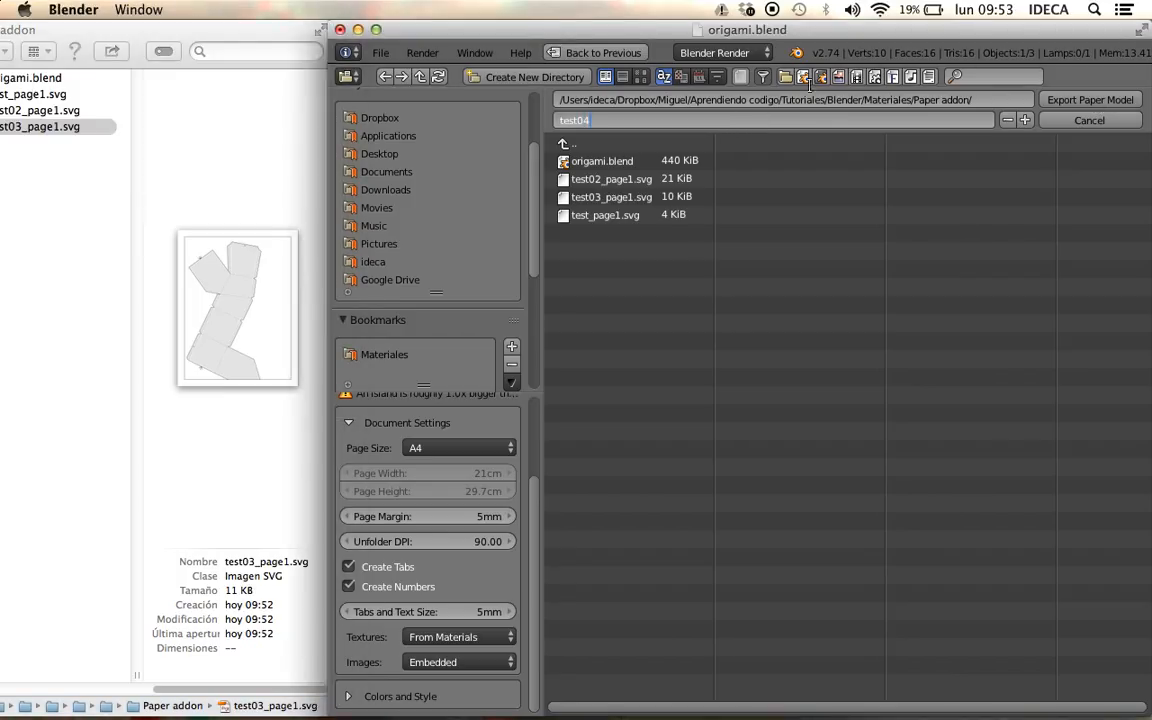
left_click(1090, 100)
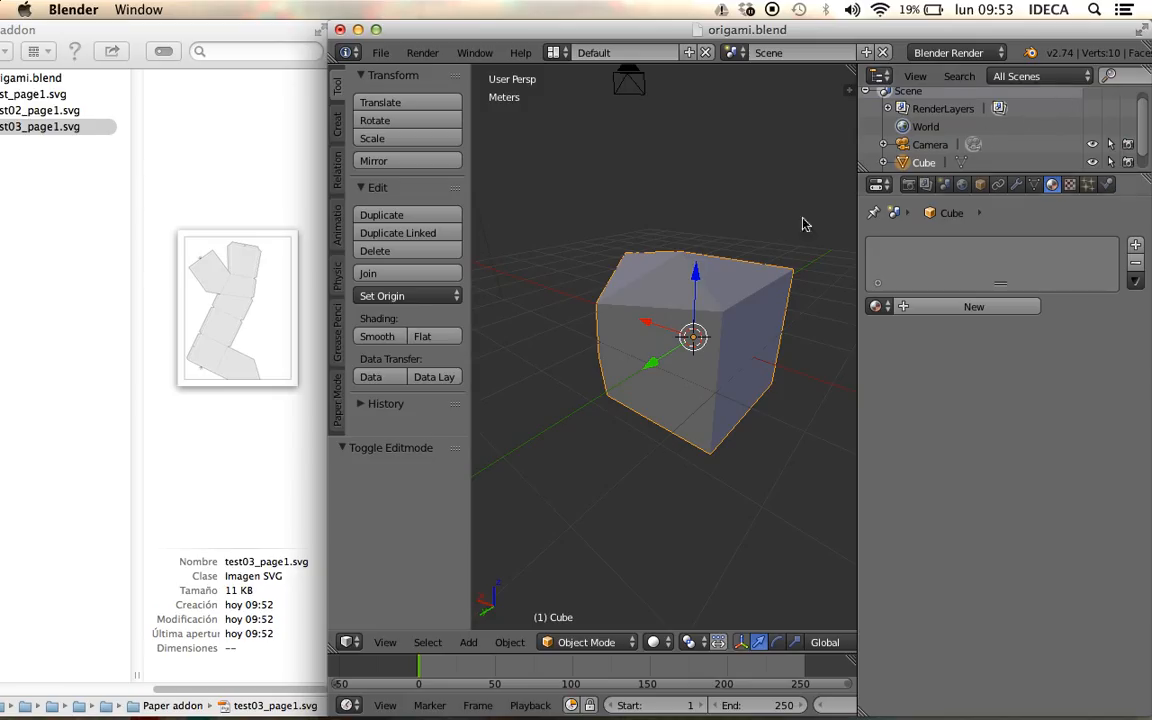
- Switch to Finder and preview test04_page1.svg to examine the triangulated cube's whole unfolded net
left_click(31, 172)
left_click(18, 143)
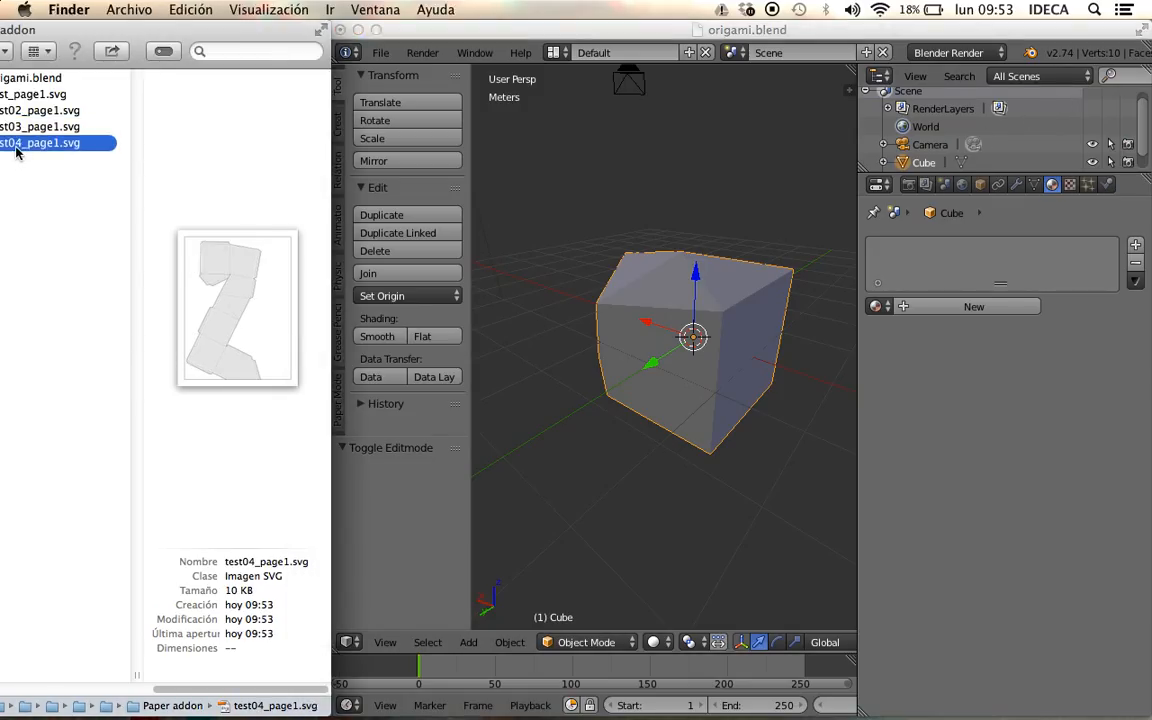
key("space")
scroll(329, 231, "down", 5)
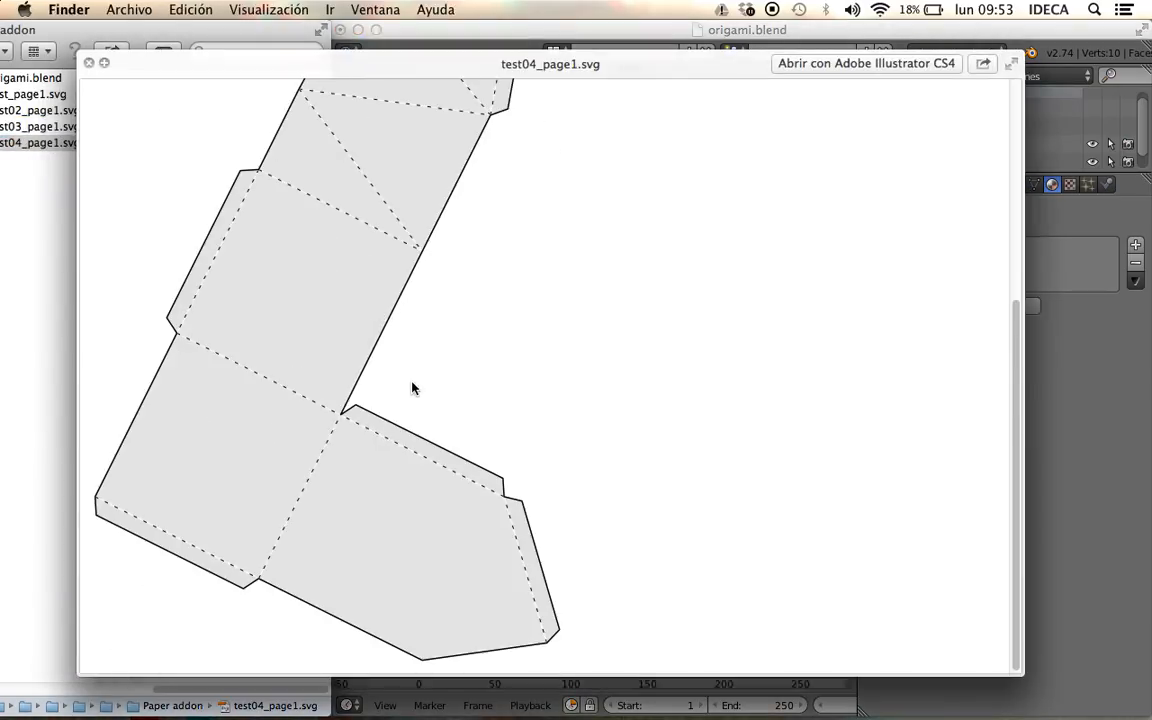
scroll(427, 477, "up", 5)
scroll(427, 477, "down", 5)
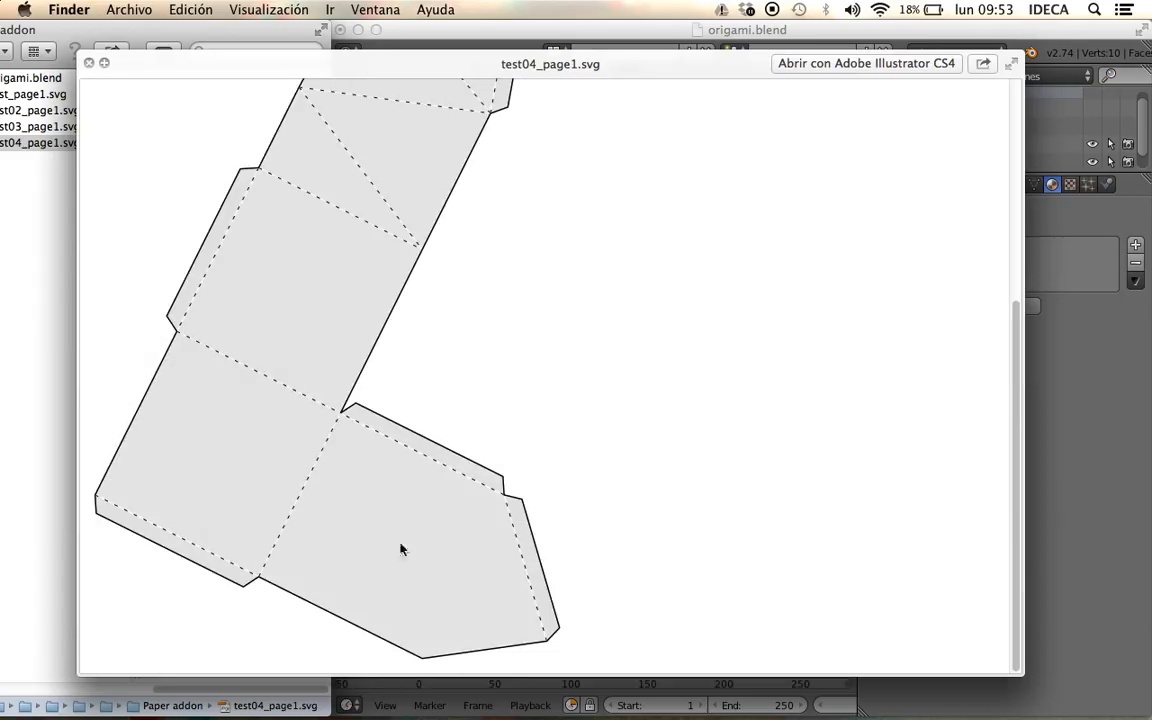
key("space")
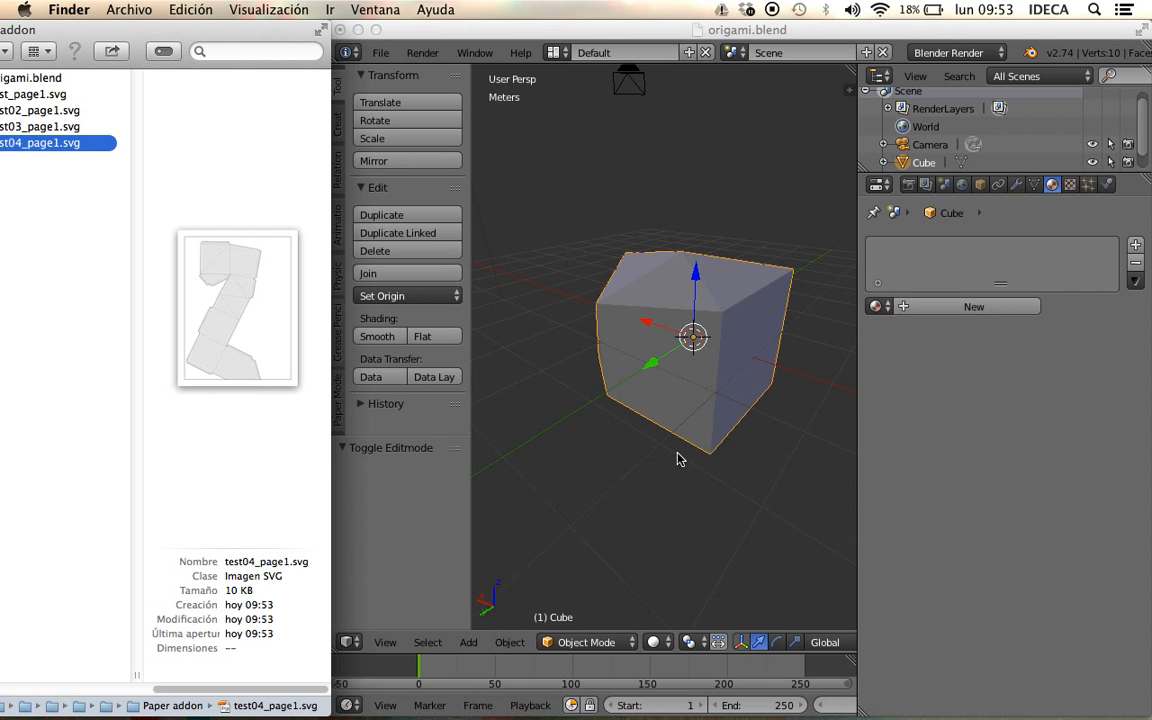
- Switch to Blender, inspect the cube's triangulated faces in Edit Mode, and export the paper model again as test04
left_click(679, 370)
key("Tab")
middle_click_drag(676, 365, 812, 347)
key("Tab")
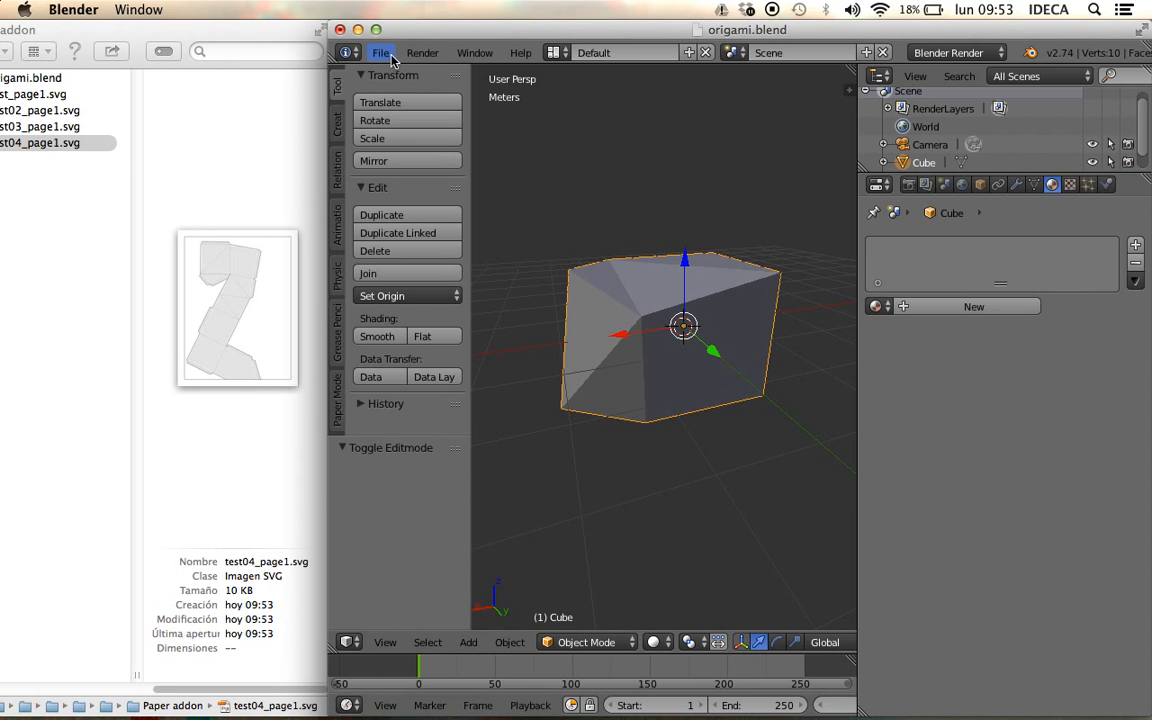
left_click(391, 57)
mouse_move(425, 395)
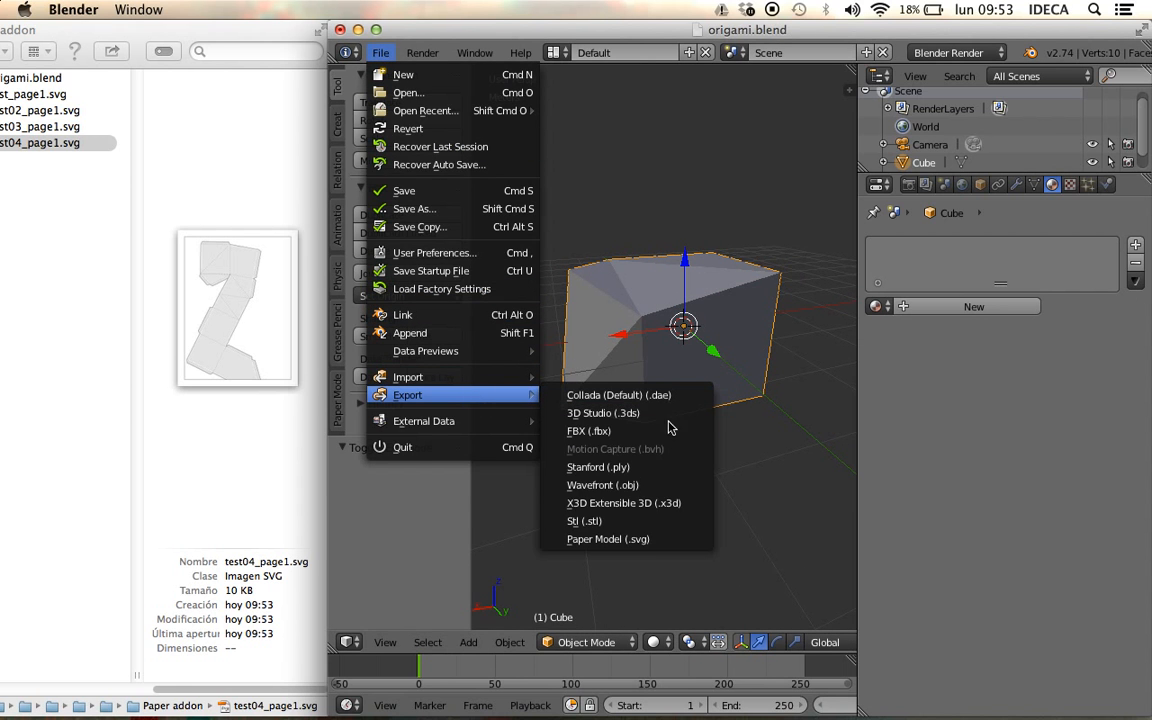
left_click(660, 538)
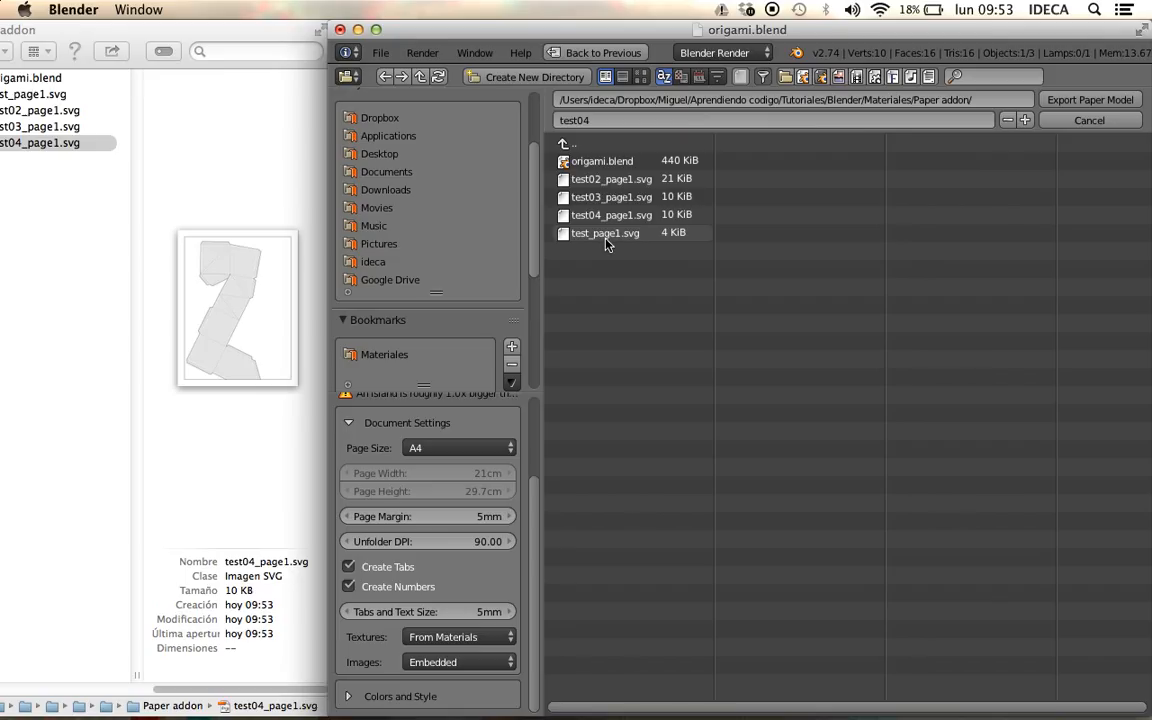
left_click(1090, 99)
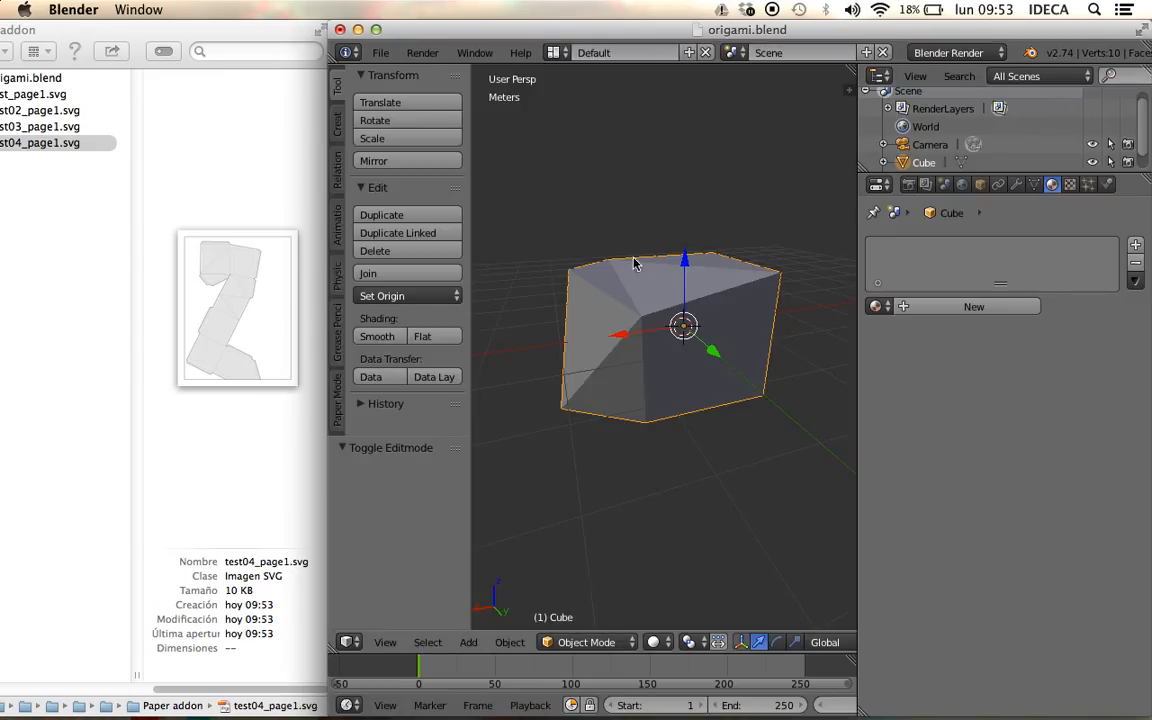
- Switch to Finder and preview the re-exported test04_page1.svg, checking which faces of the net have triangle folds
left_click(24, 146)
left_click(24, 146)
left_click(38, 161)
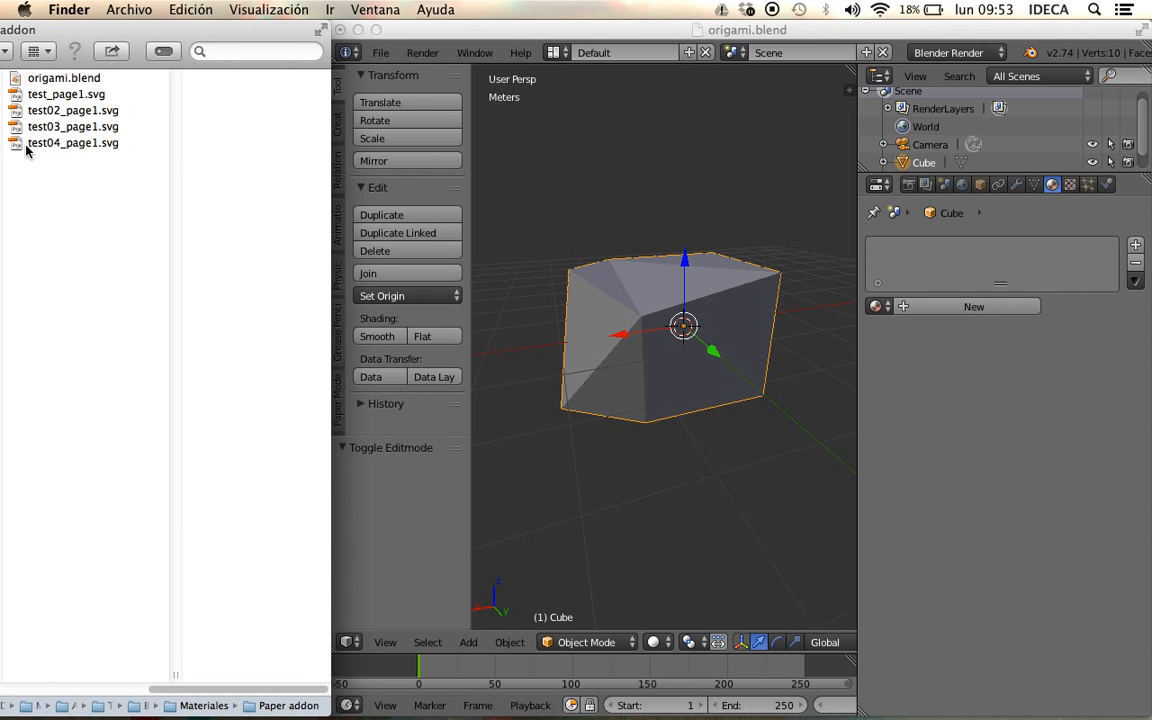
left_click(26, 147)
key("space")
scroll(588, 490, "down", 5)
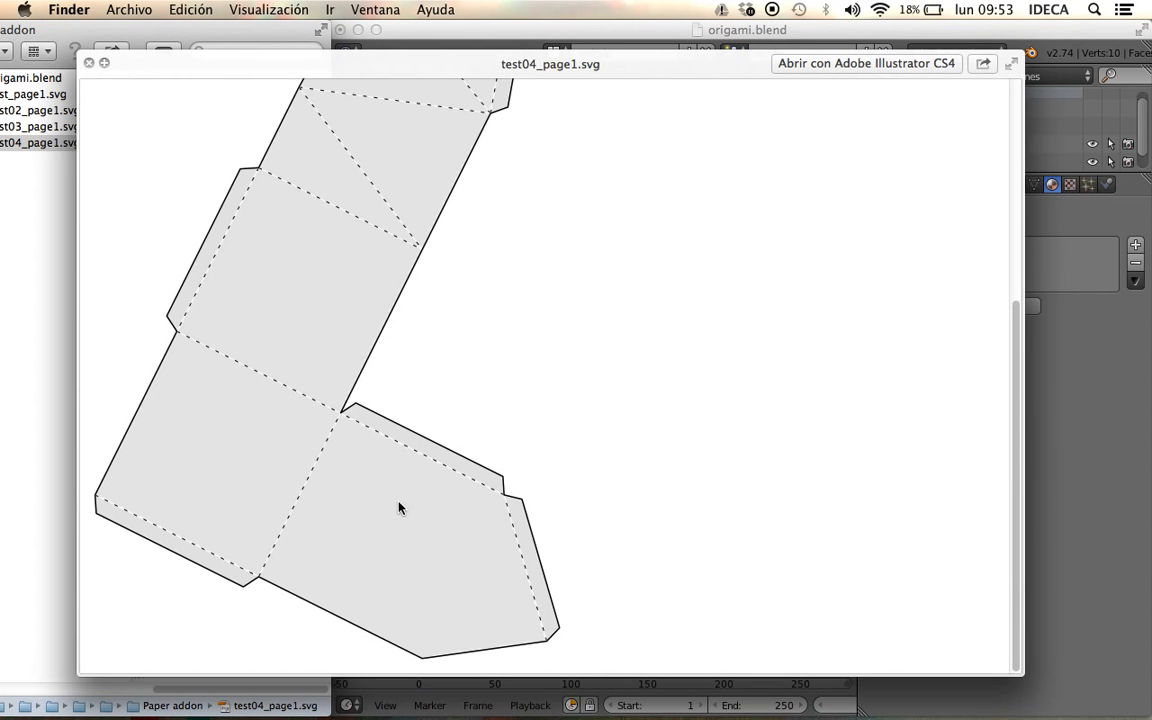
scroll(333, 319, "up", 3)
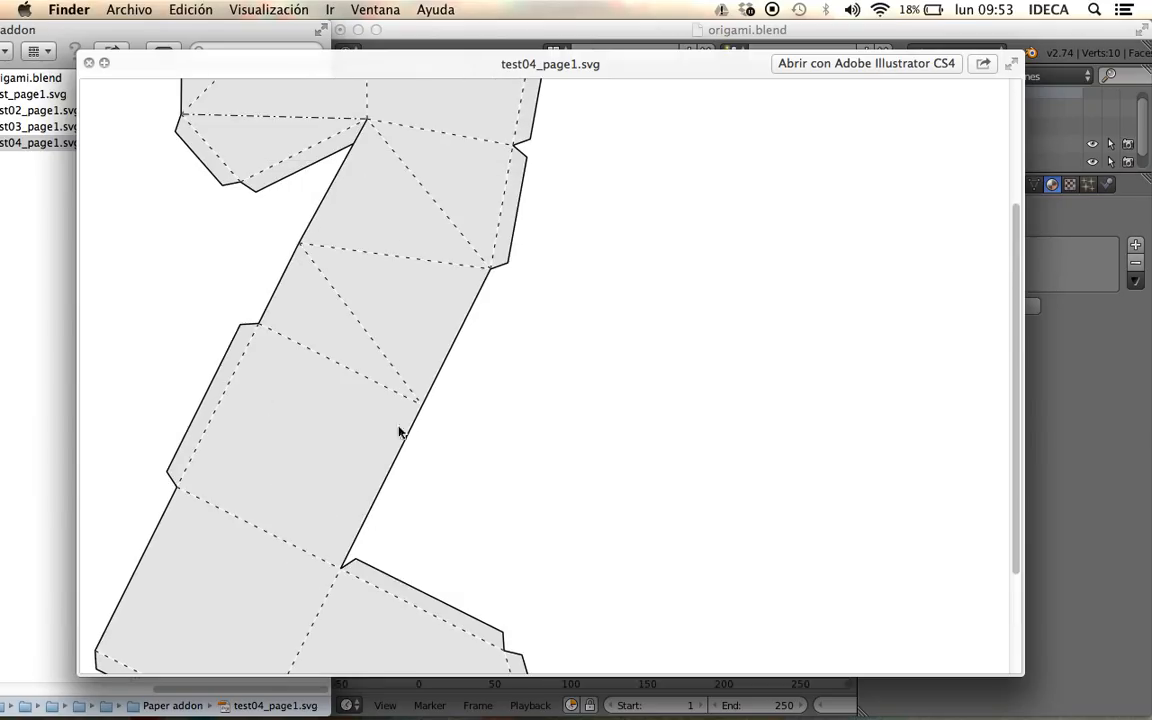
key("space")
- Switch to Blender and, in Edit Mode, move a bottom corner vertex of the cube about -13.5 cm along Z, then return to Object Mode
left_click(675, 420)
middle_click_drag(675, 420, 627, 254)
key("Tab")
mouse_move(702, 401)
middle_mouse_down()
mouse_move(738, 386)
mouse_move(743, 314)
mouse_move(741, 527)
mouse_move(730, 429)
mouse_move(697, 327)
mouse_move(699, 398)
mouse_move(655, 396)
middle_mouse_up()
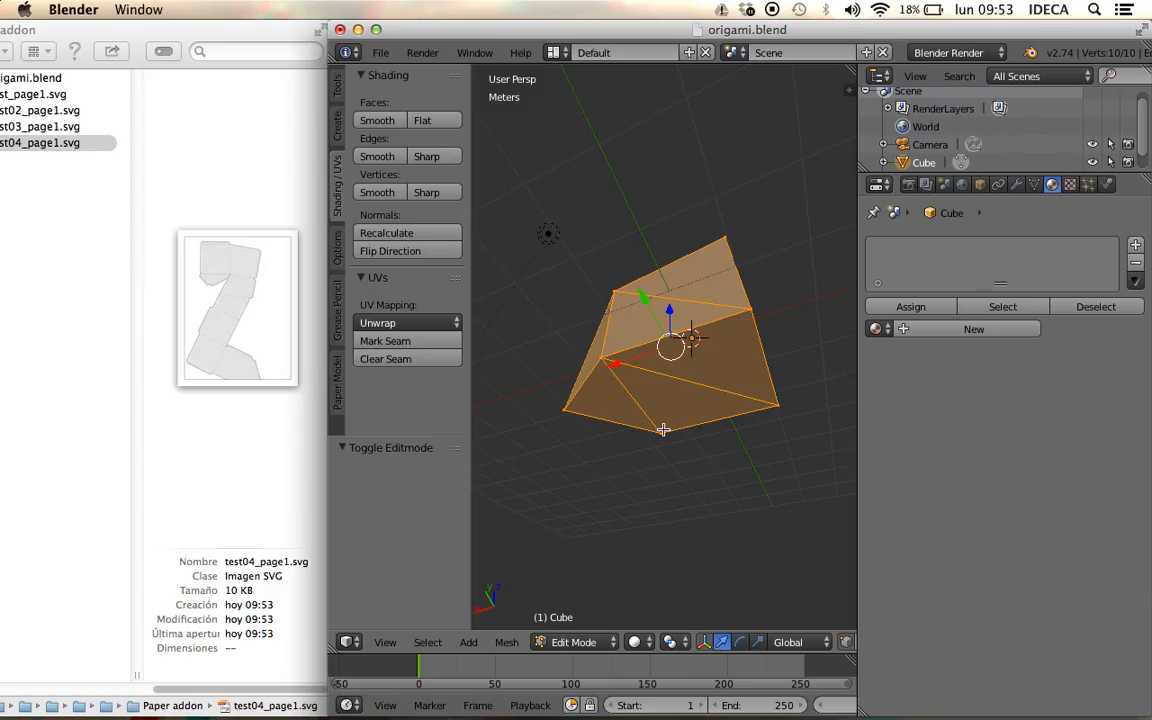
scroll(661, 425, "up", 2)
right_click(650, 468)
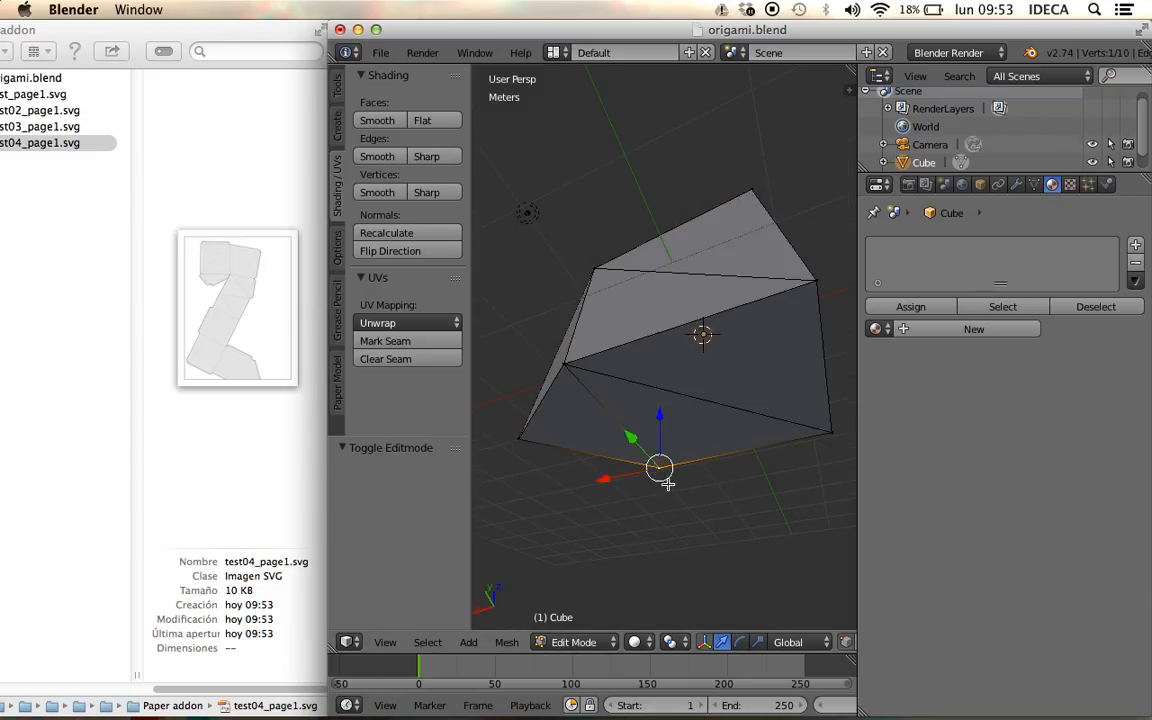
key("g")
key("z")
left_click(659, 422)
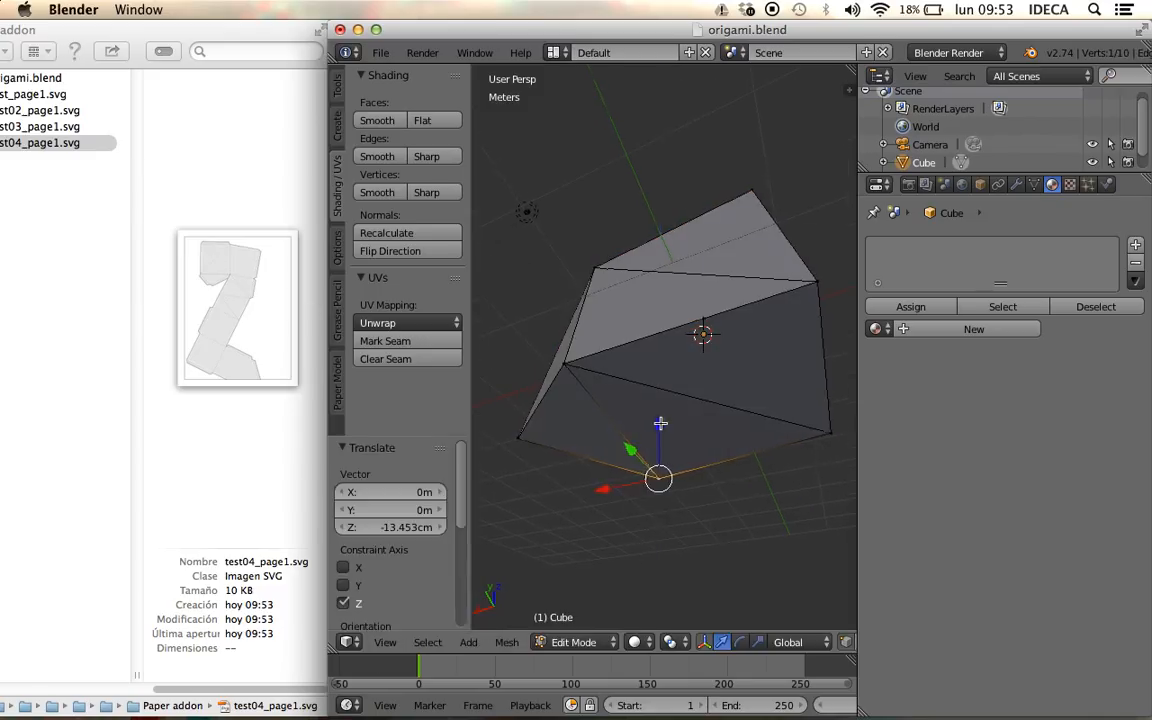
middle_click_drag(659, 422, 704, 456)
key("Tab")
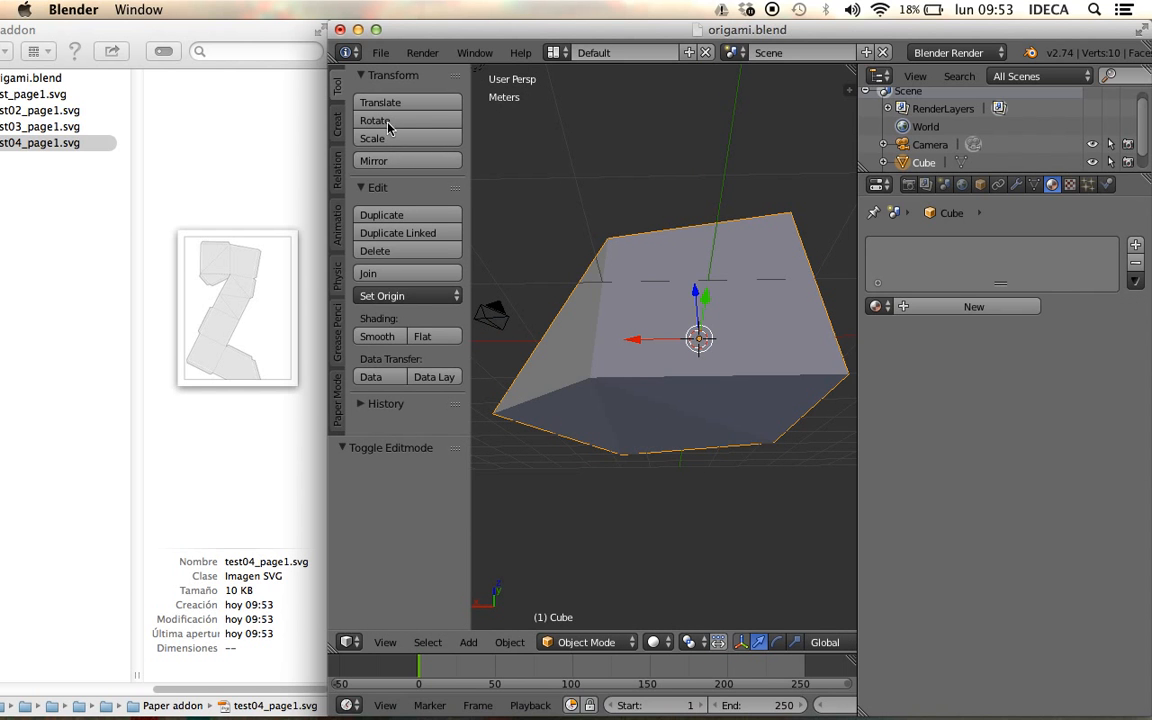
- Export the modified cube as a paper model SVG, overwriting test04
left_click(380, 52)
mouse_move(444, 397)
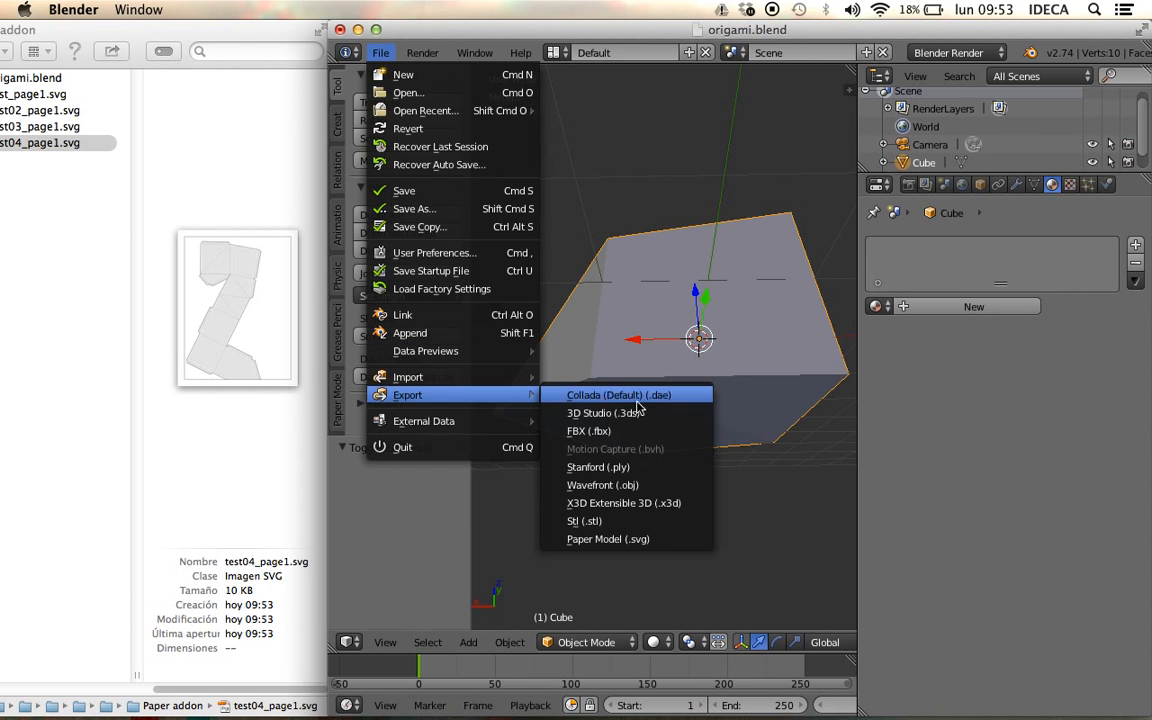
left_click(660, 612)
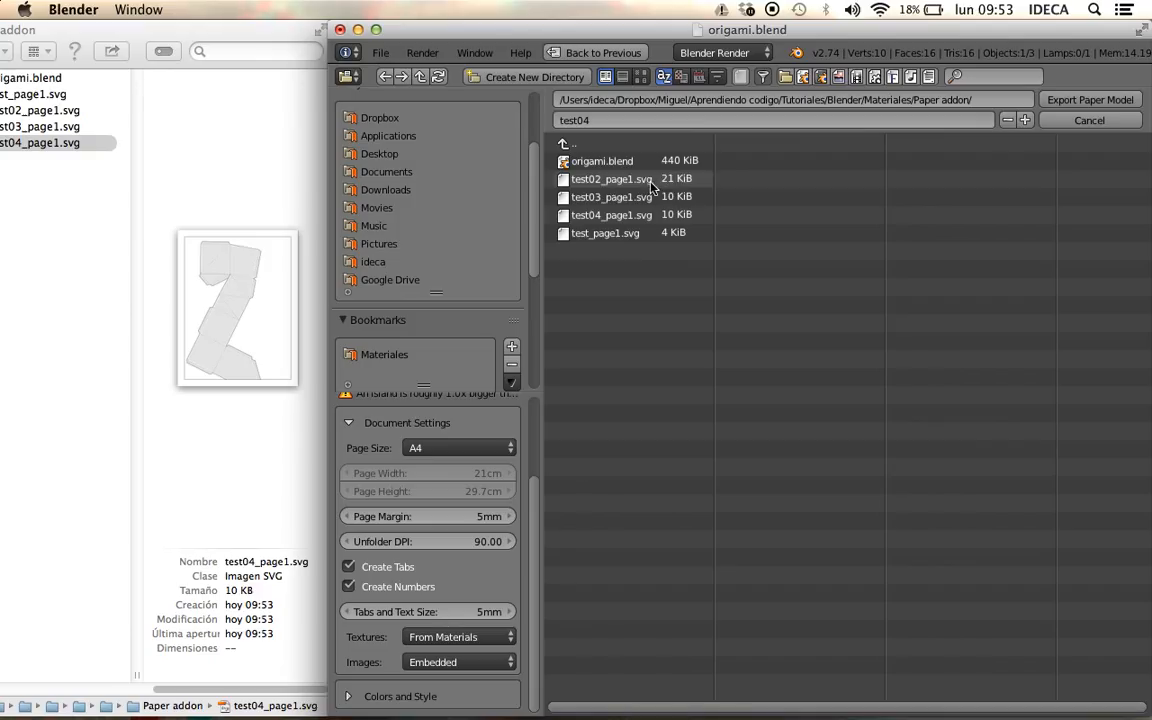
left_click(1090, 99)
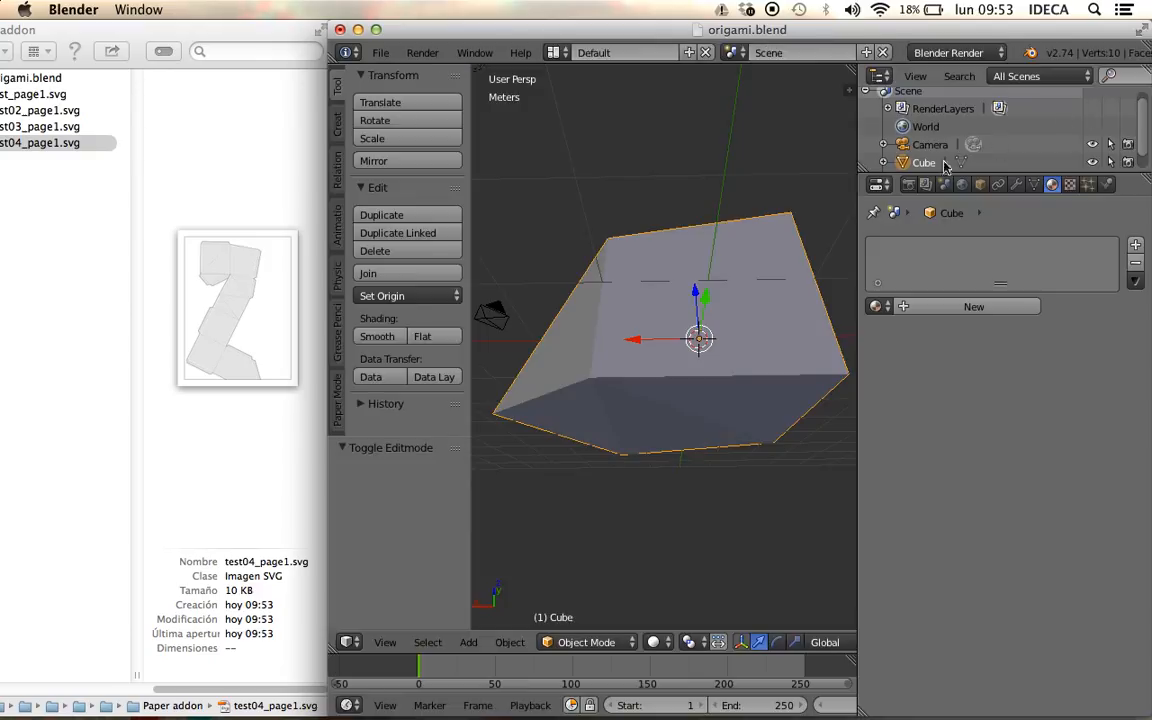
- Switch to Finder and preview the updated test04_page1.svg, examining the tabs, dashed and dash-dotted fold lines across the whole net
left_click(27, 148)
key("Return")
key("Escape")
key("space")
scroll(450, 380, "down", 5)
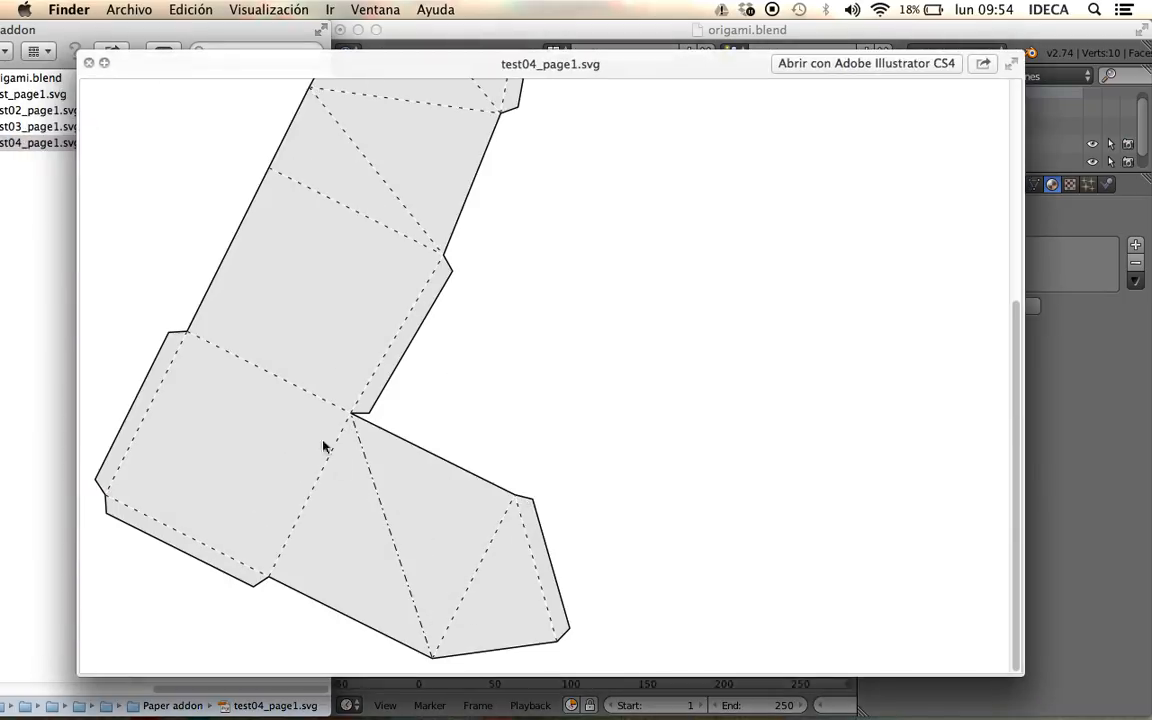
scroll(369, 428, "up", 3)
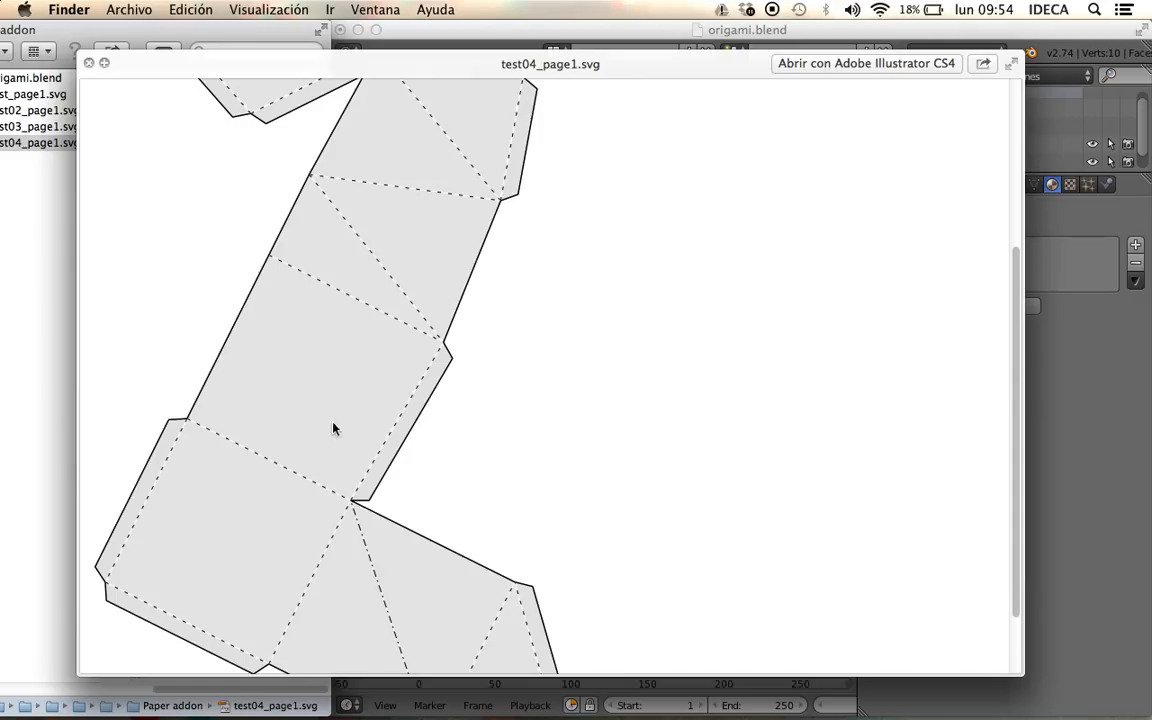
scroll(308, 348, "up", 2)
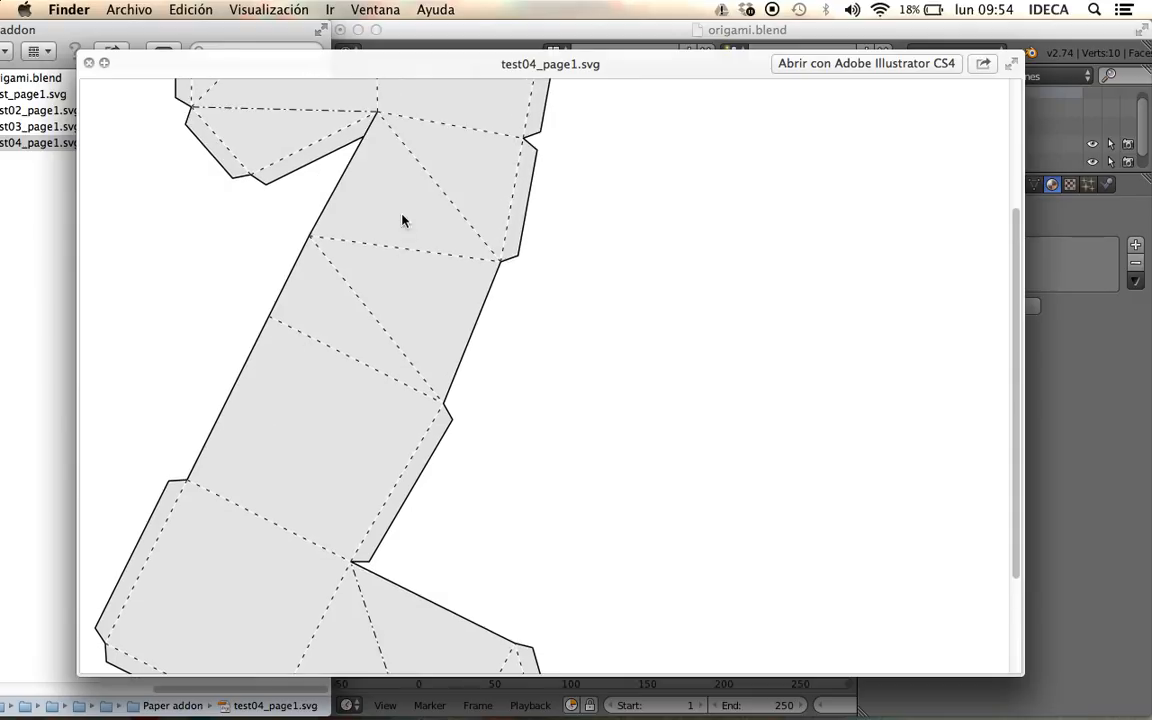
scroll(418, 364, "down", 1)
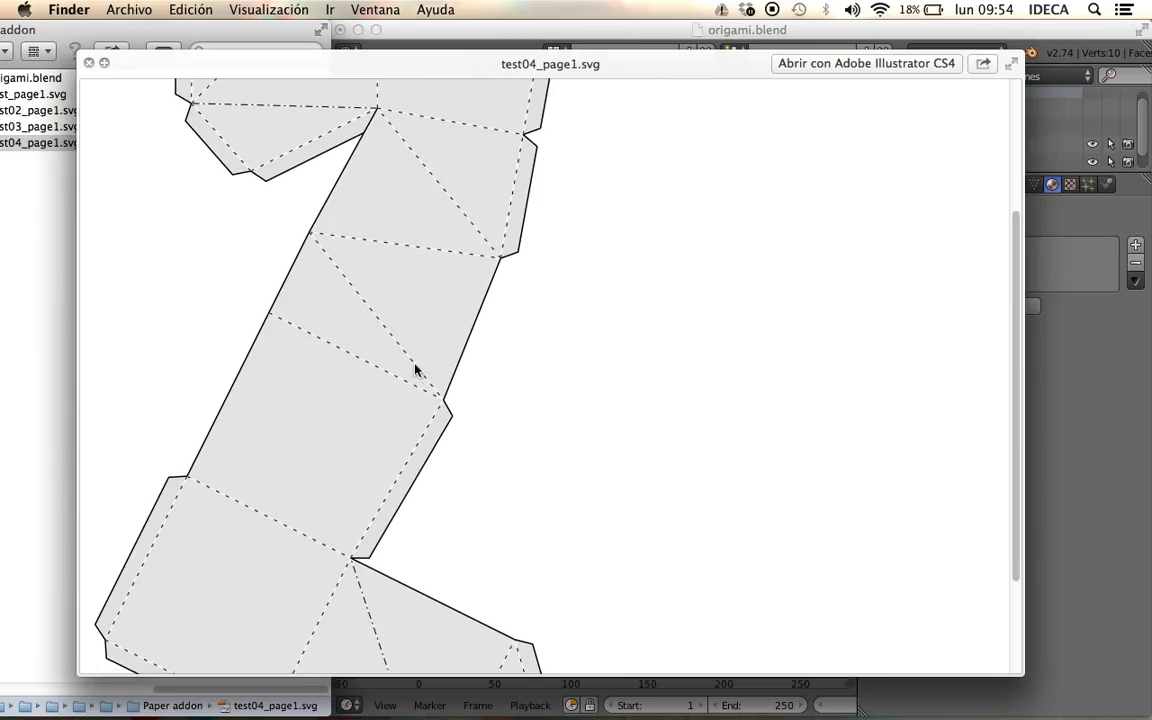
scroll(376, 390, "up", 5)
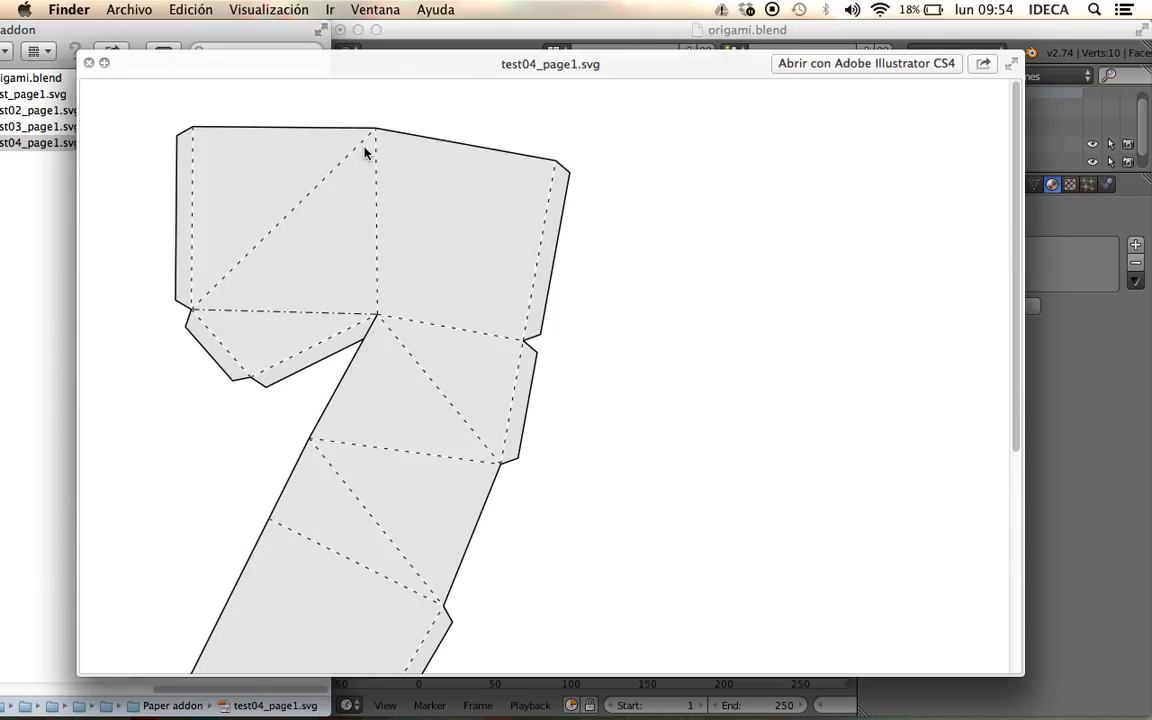
scroll(386, 424, "down", 3)
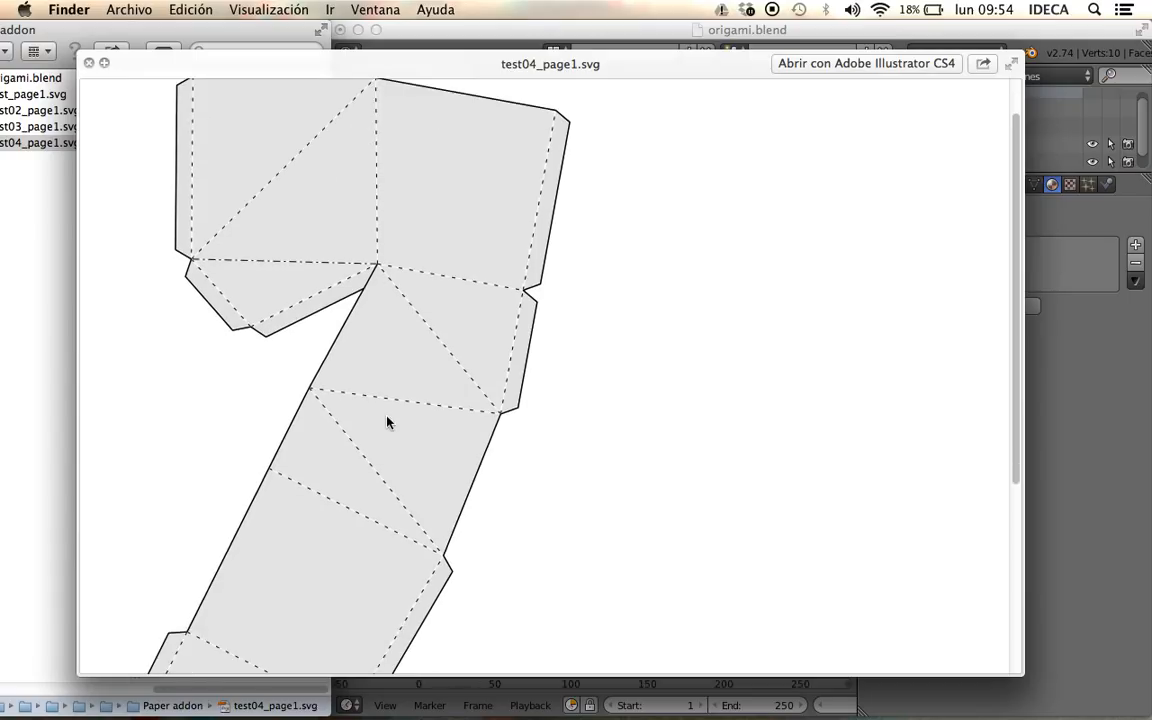
scroll(386, 424, "down", 2)
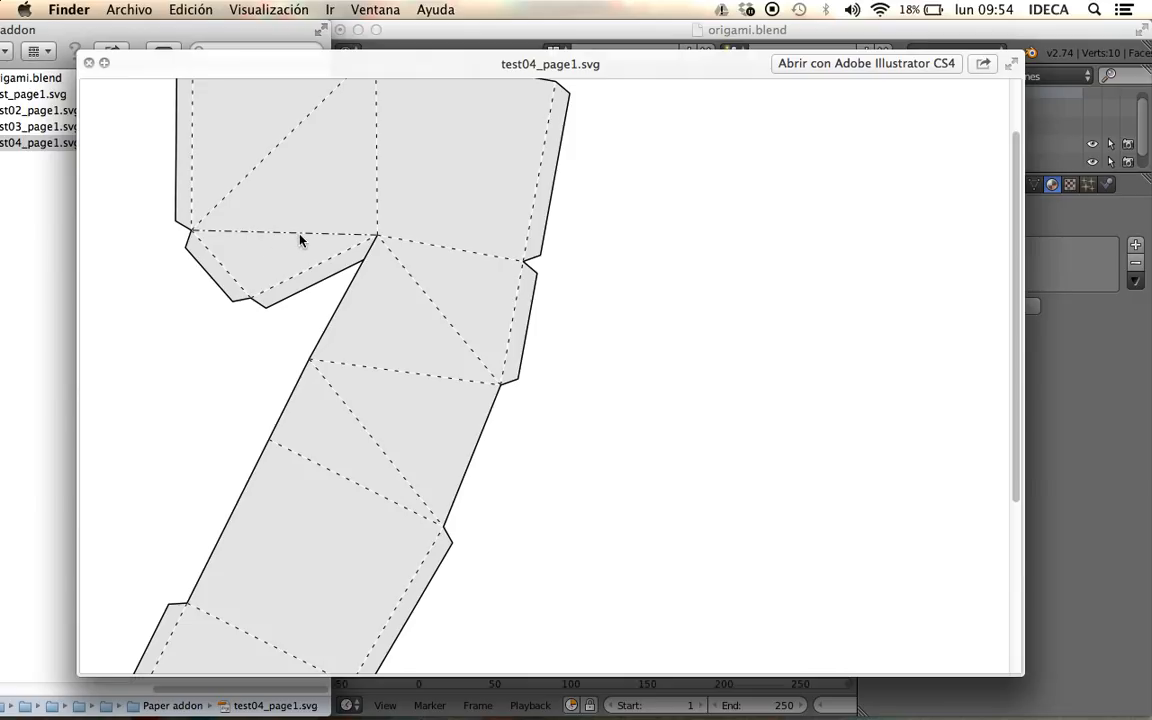
scroll(300, 238, "down", 10)
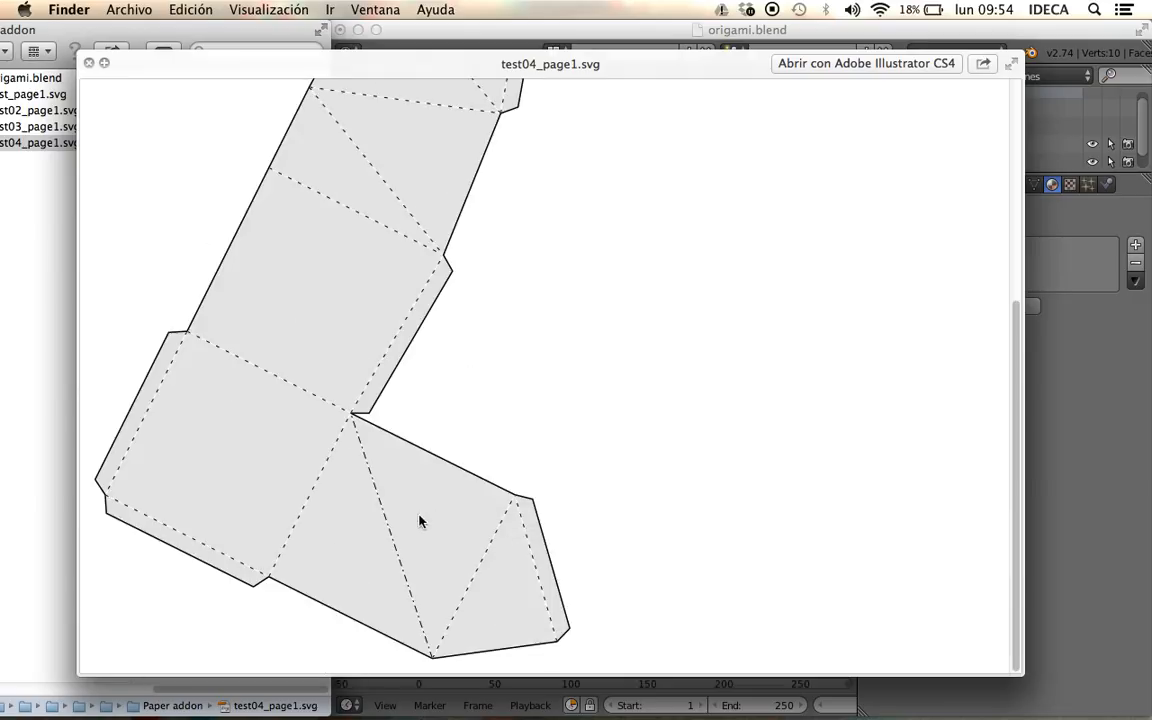
scroll(415, 510, "up", 8)
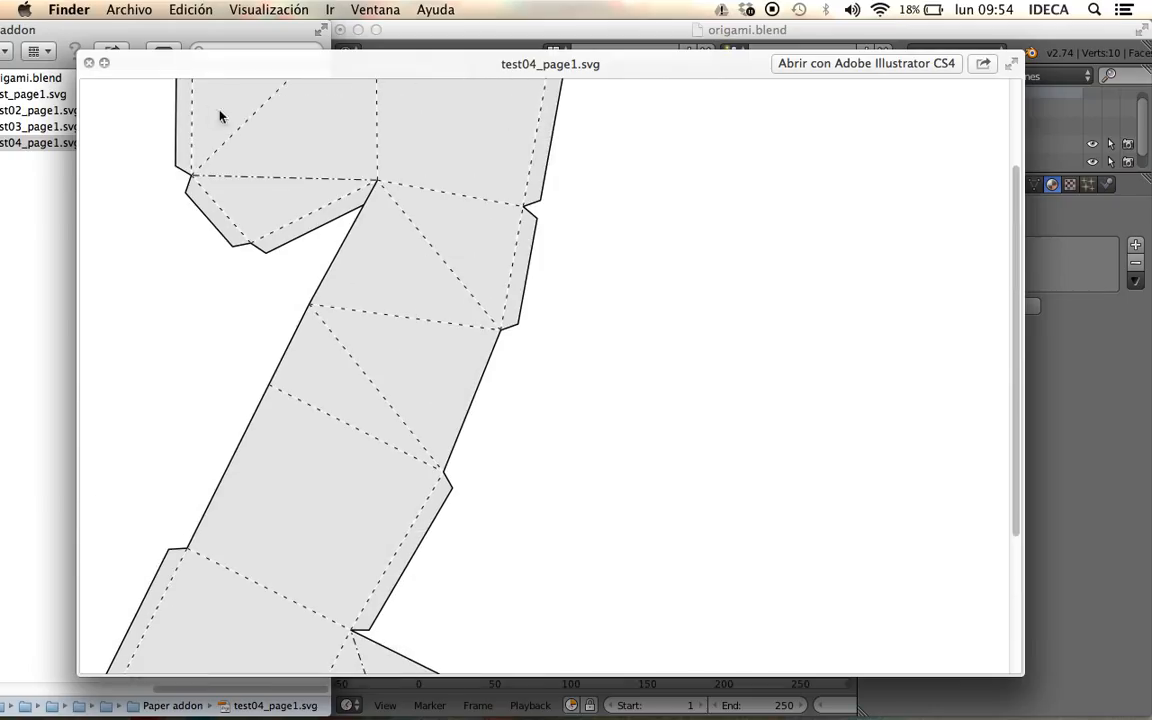
left_click(89, 63)
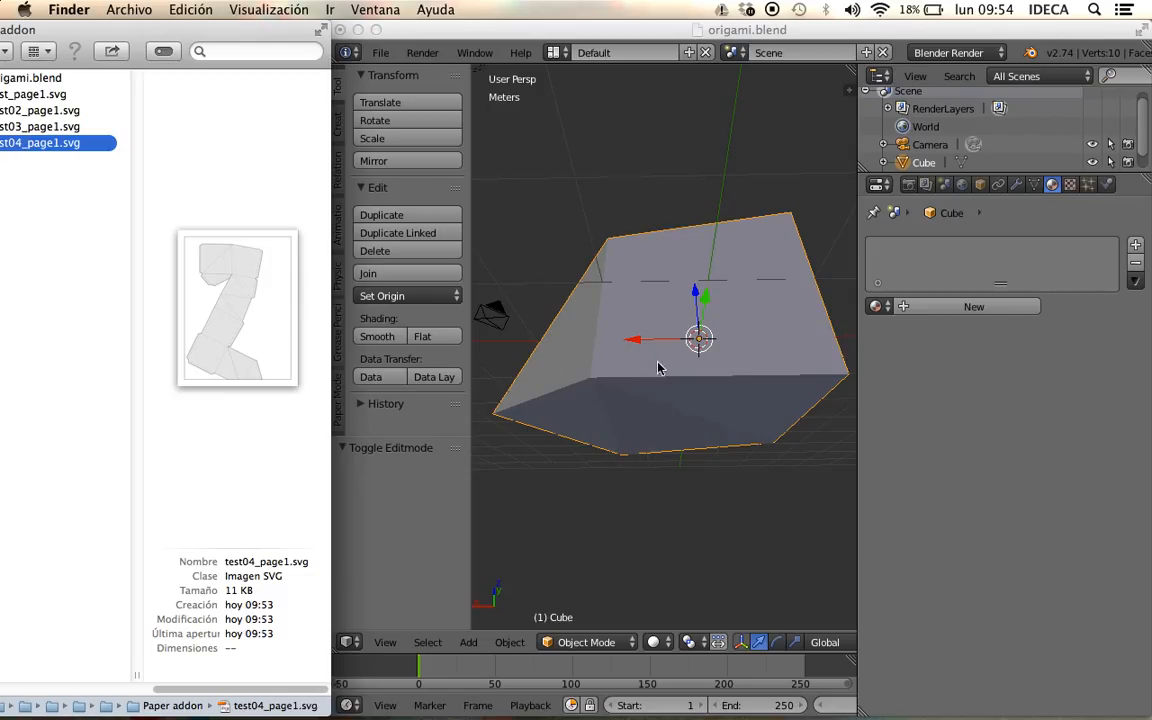
- Switch to Blender and delete the deformed cube from the scene
left_click(349, 58)
left_click(381, 53)
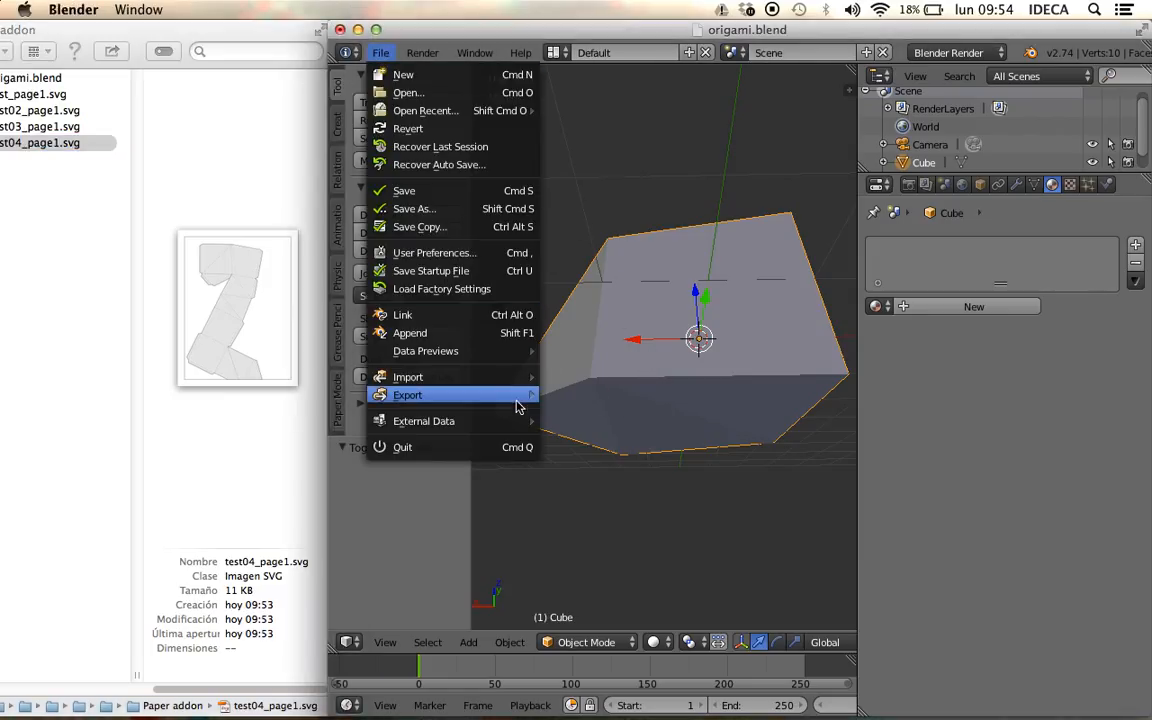
mouse_move(500, 395)
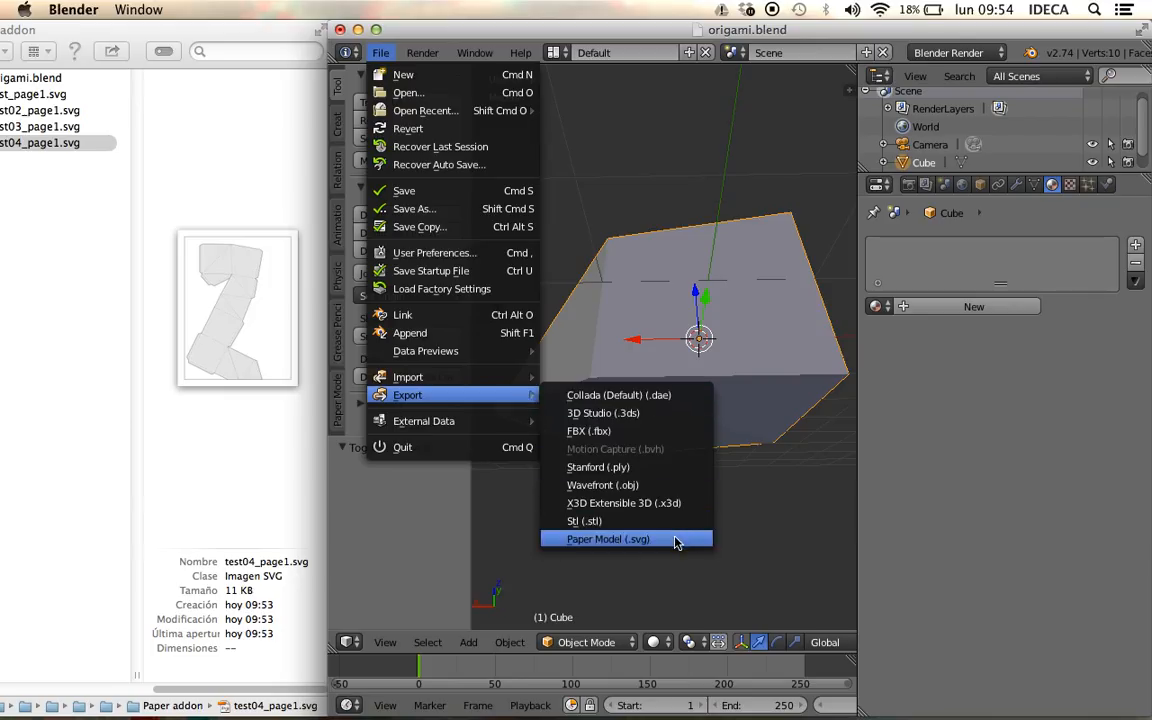
key("Delete")
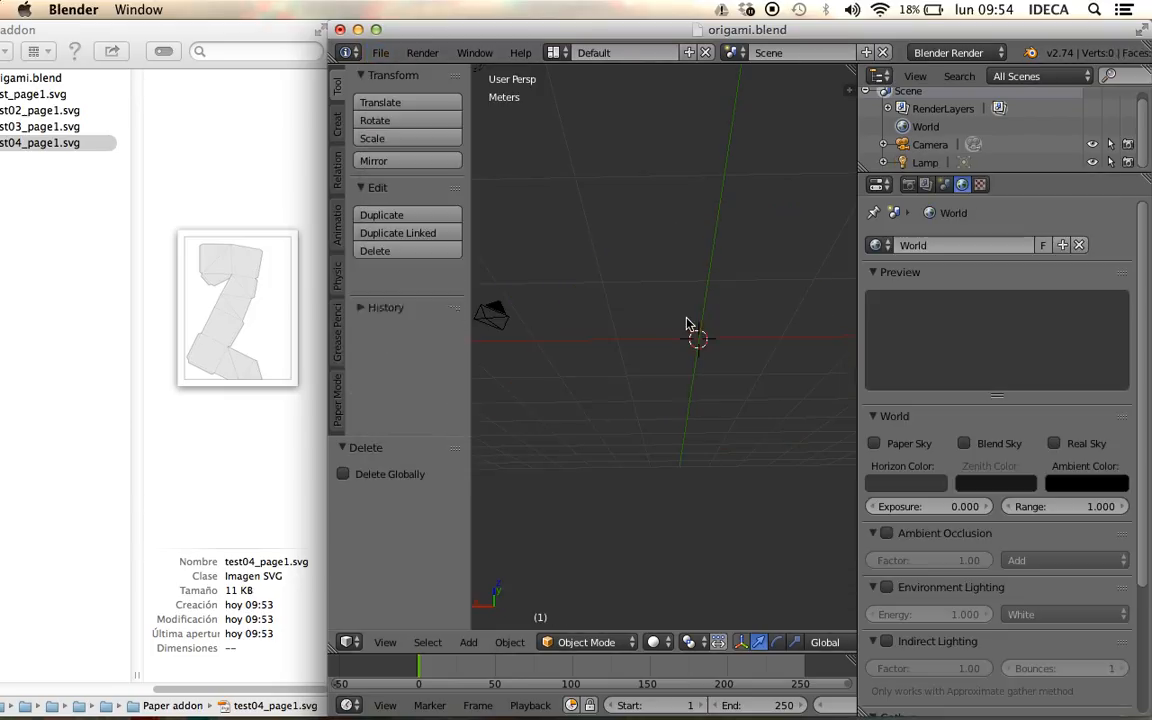
- Add a monkey mesh with a 1 m radius at the scene origin and view it from the front
key("KP_1")
middle_click_drag(684, 330, 684, 393)
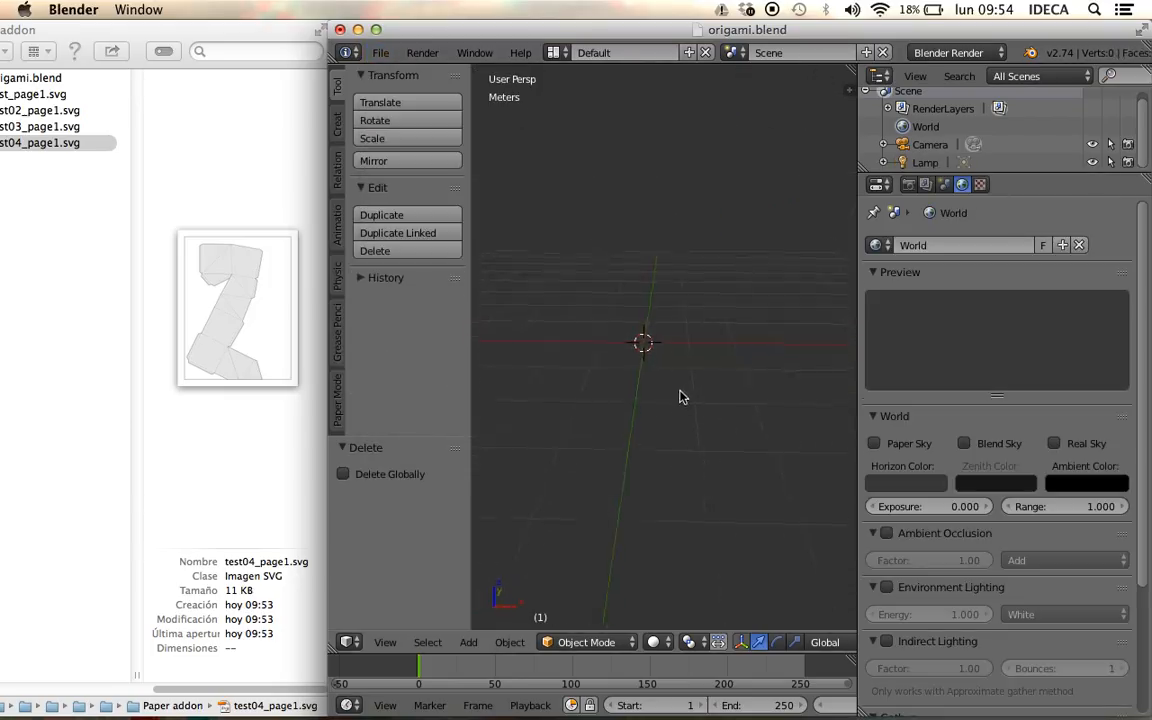
key("shift+a")
mouse_move(598, 393)
left_click(739, 568)
scroll(728, 561, "up", 3)
middle_click_drag(728, 561, 699, 373)
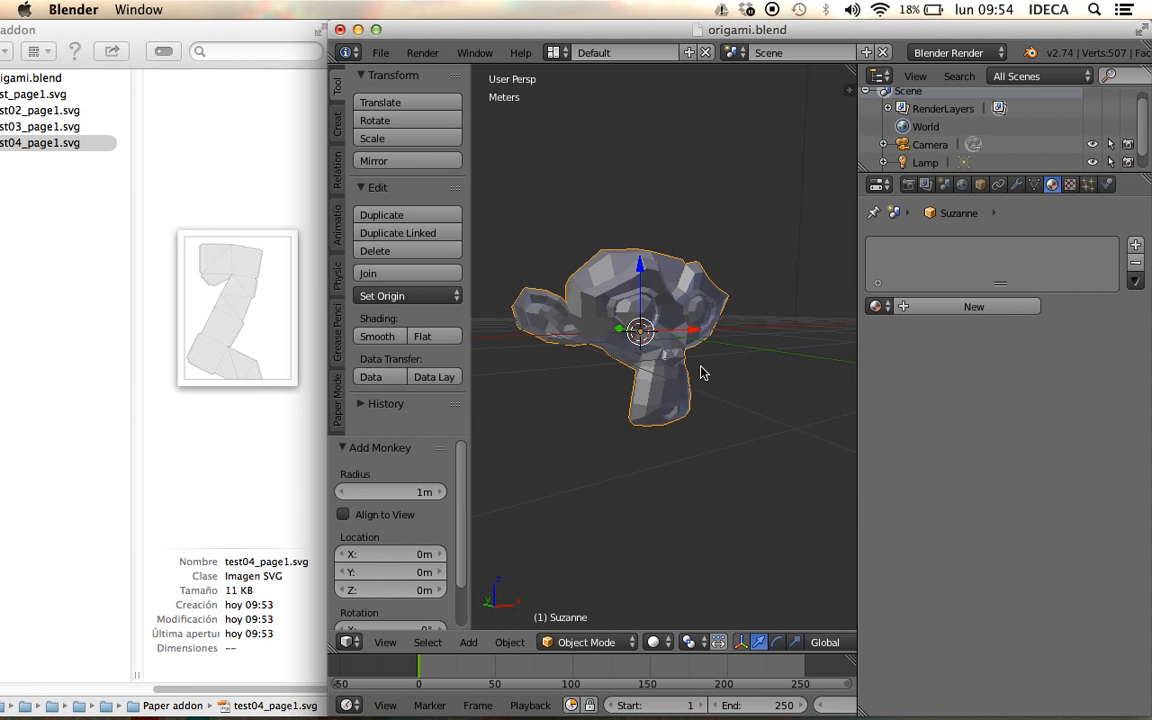
scroll(699, 373, "up", 2)
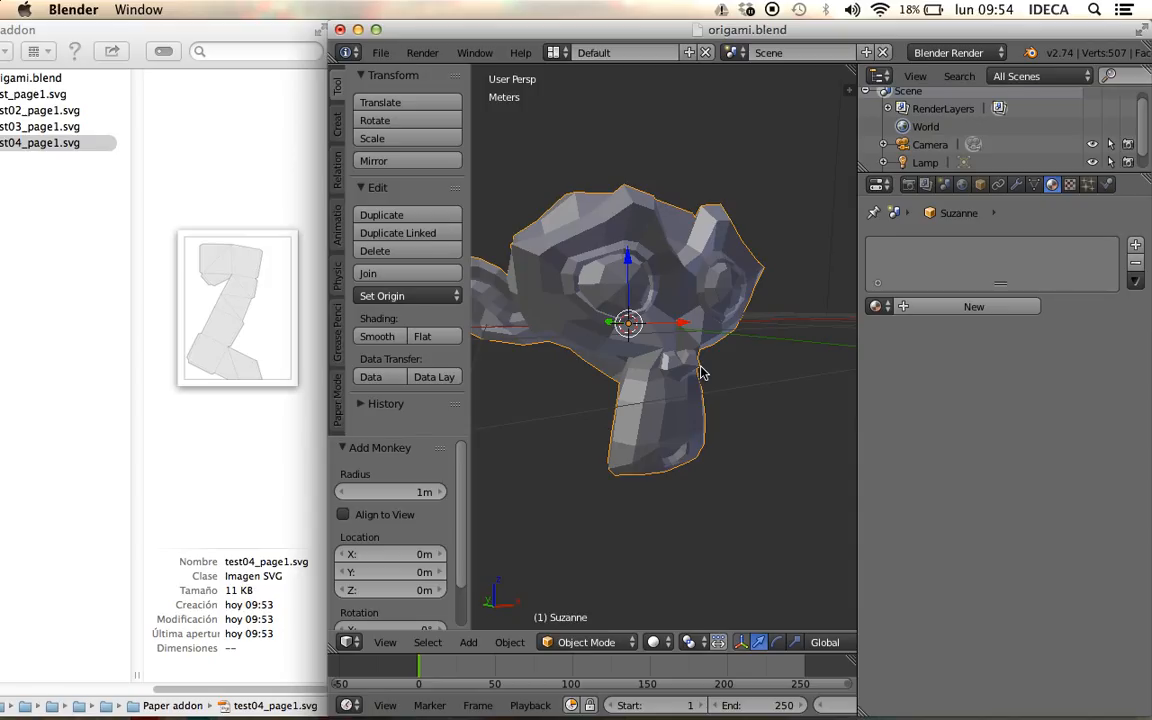
scroll(701, 366, "down", 3)
middle_click_drag(701, 366, 639, 381)
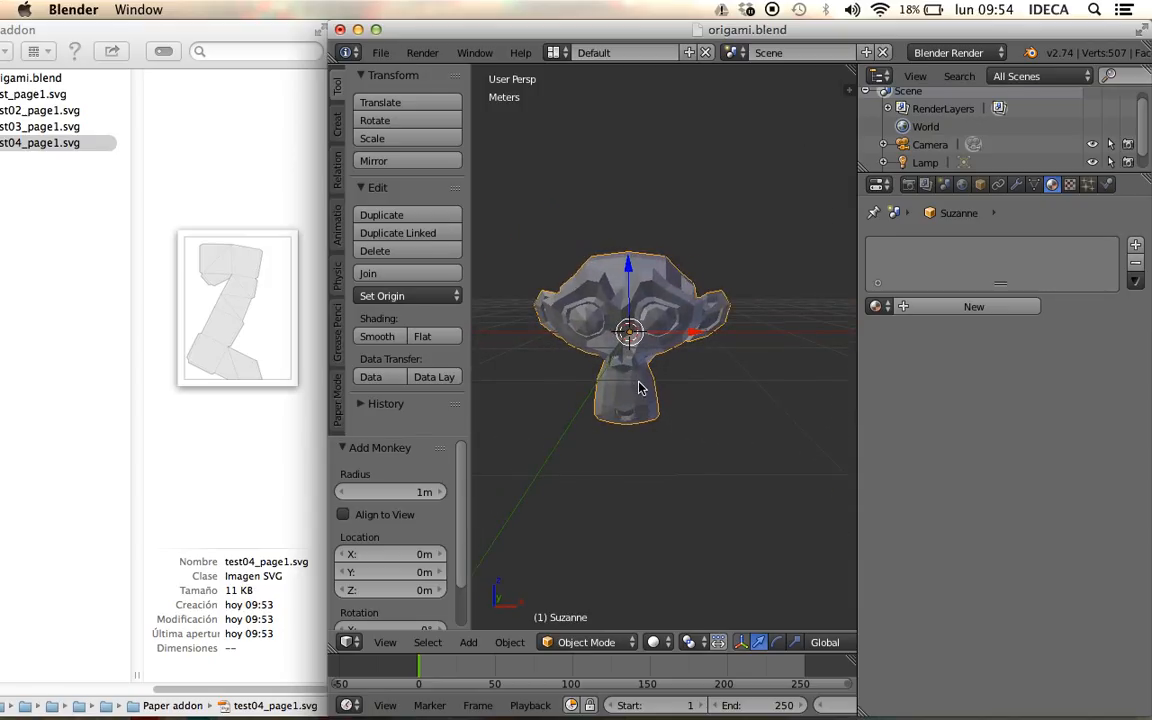
- Try to export the monkey as an A4 paper model SVG named test05, with tabs and numbers
left_click(380, 52)
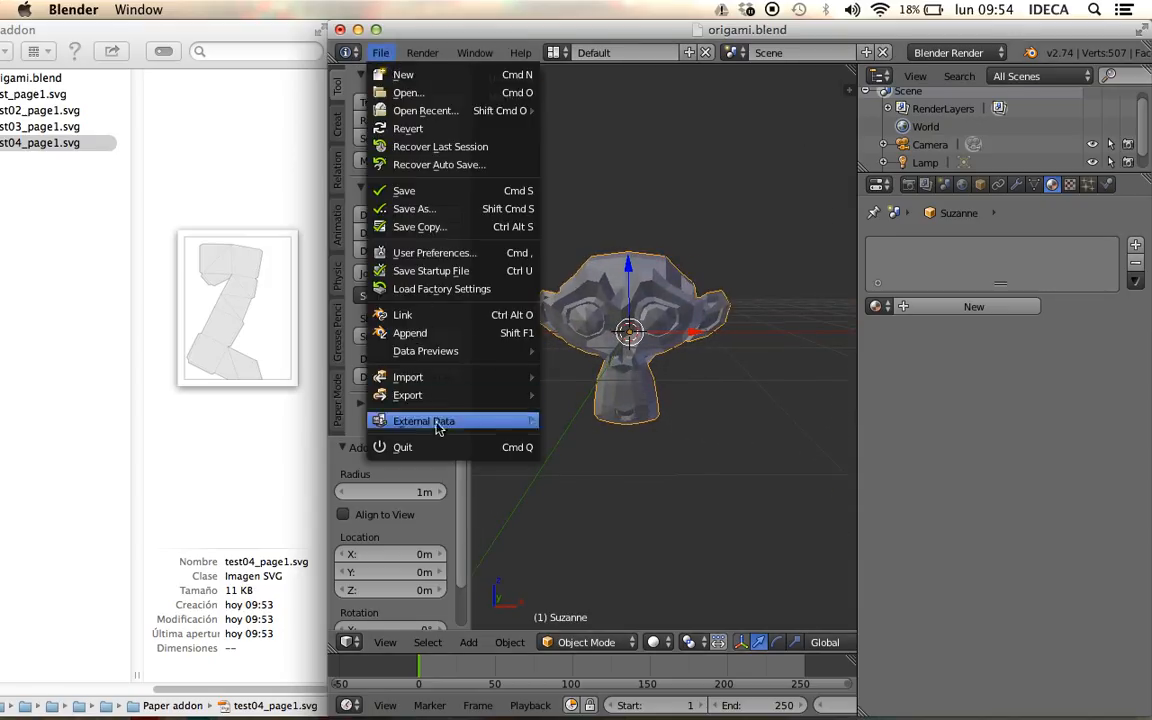
mouse_move(437, 394)
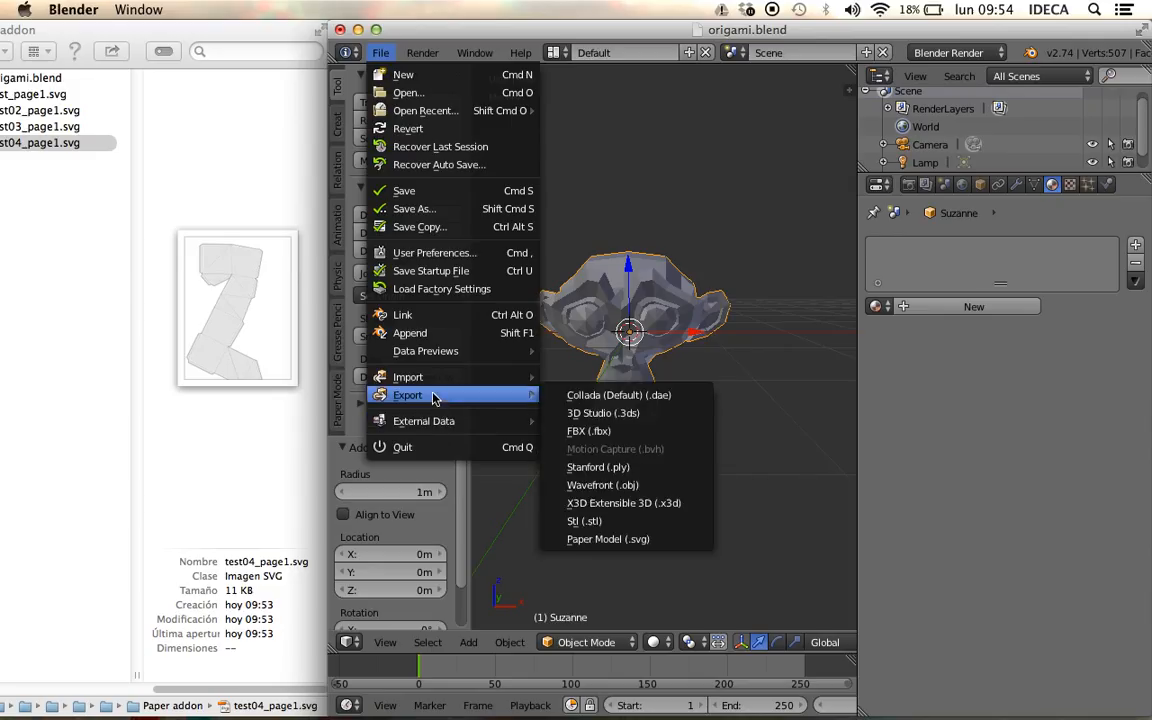
left_click(624, 541)
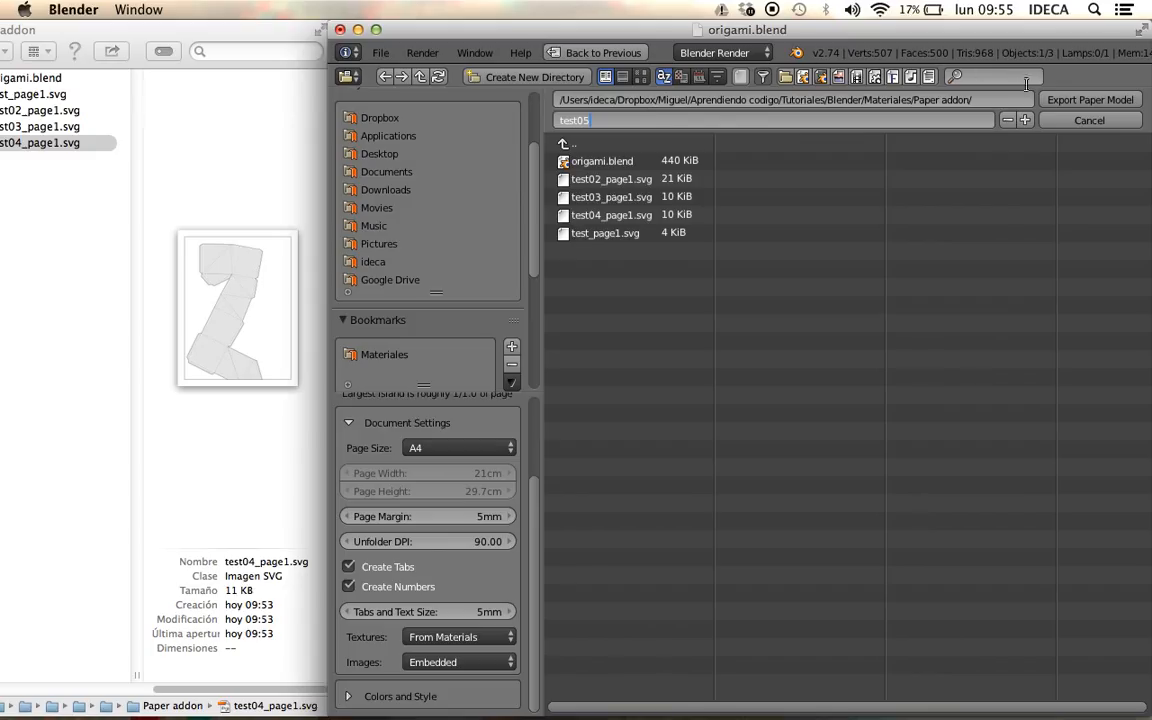
left_click(1082, 101)
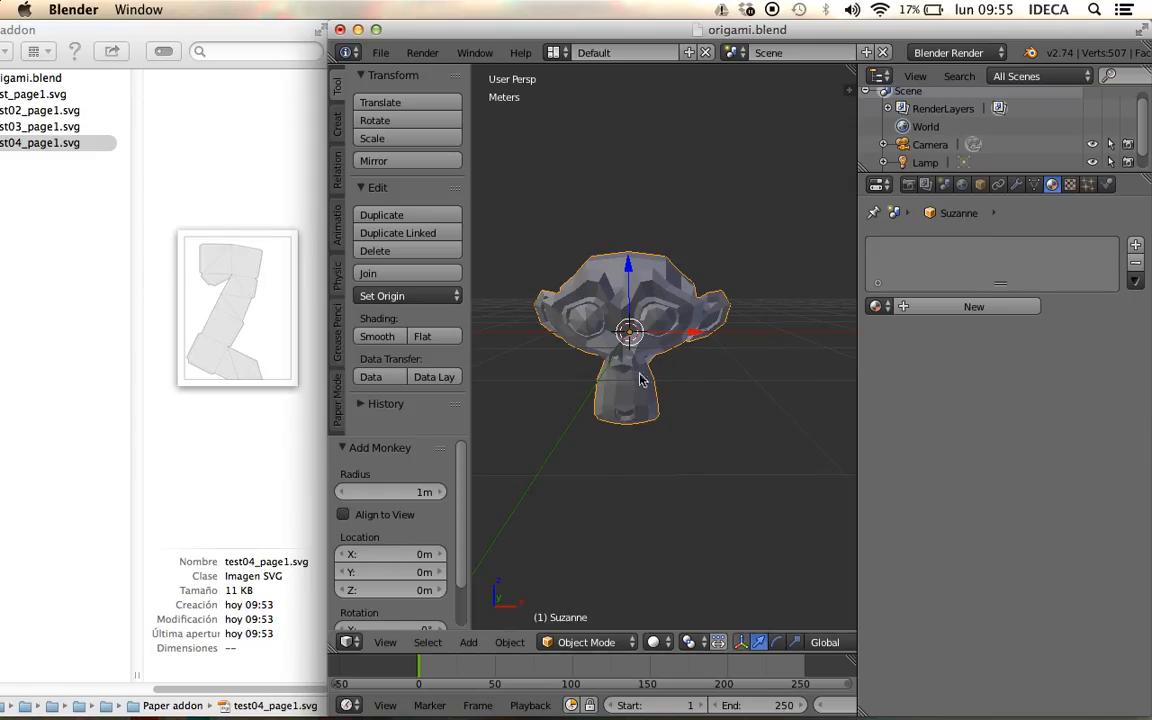
- Export the monkey as the paper model test05 on A4 pages with the scale set to 1:30
left_click(380, 53)
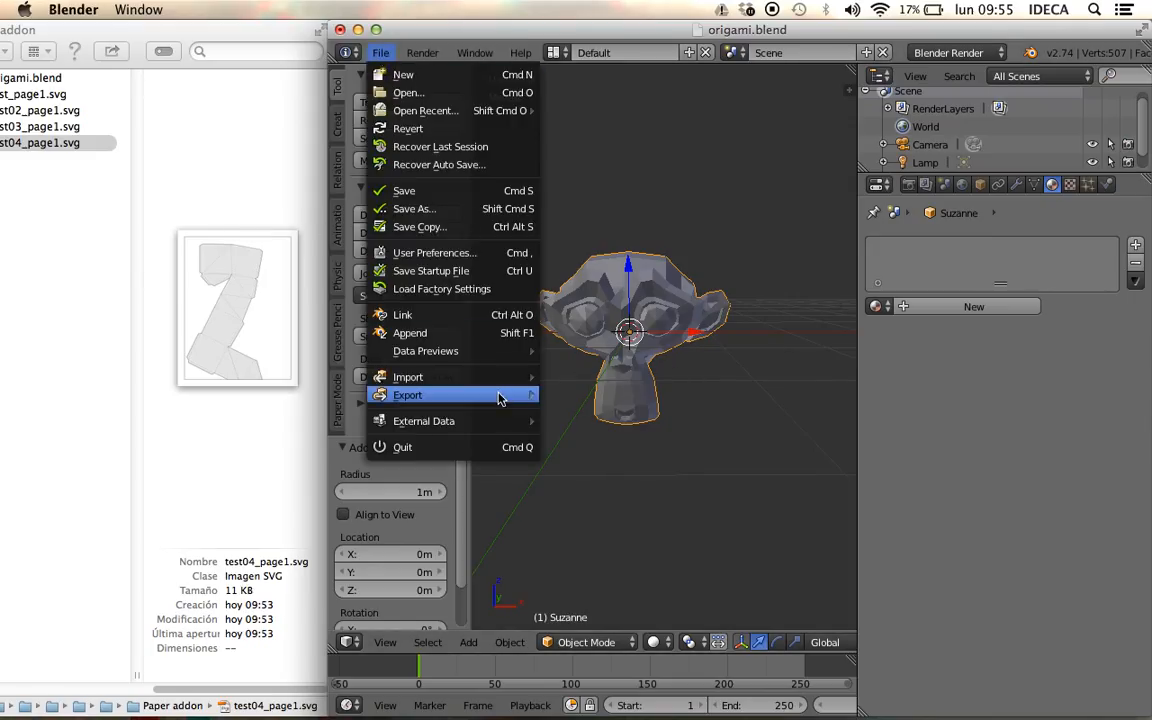
left_click(380, 53)
mouse_move(425, 395)
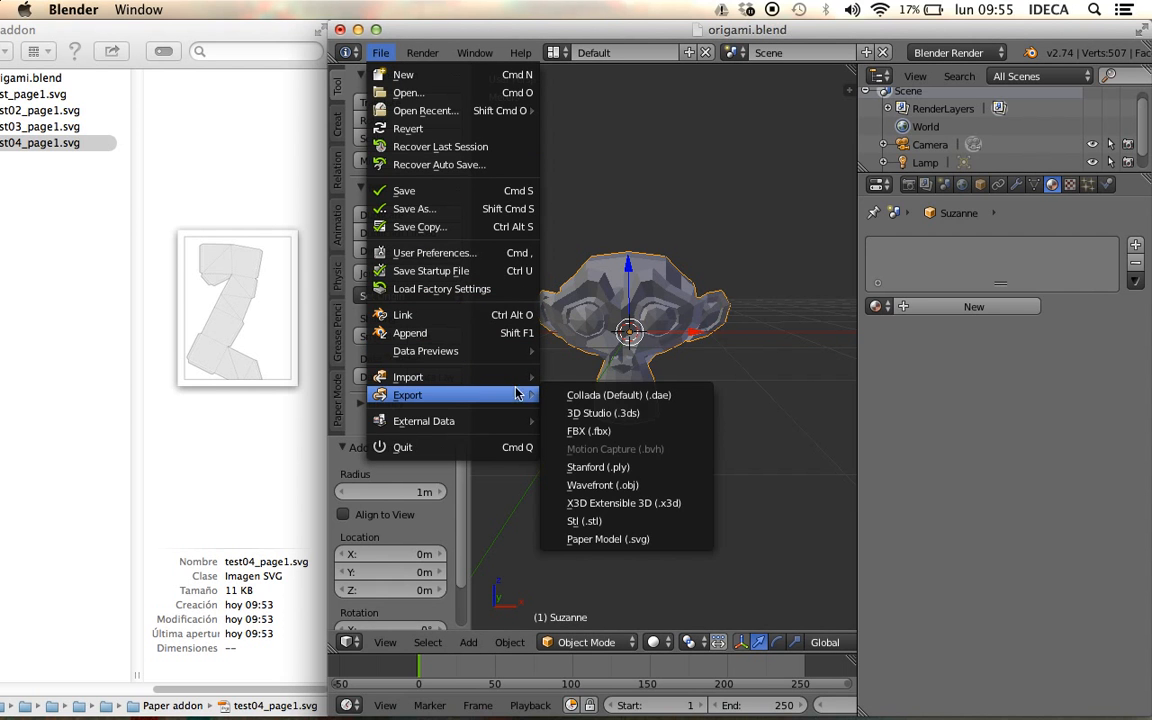
left_click(634, 538)
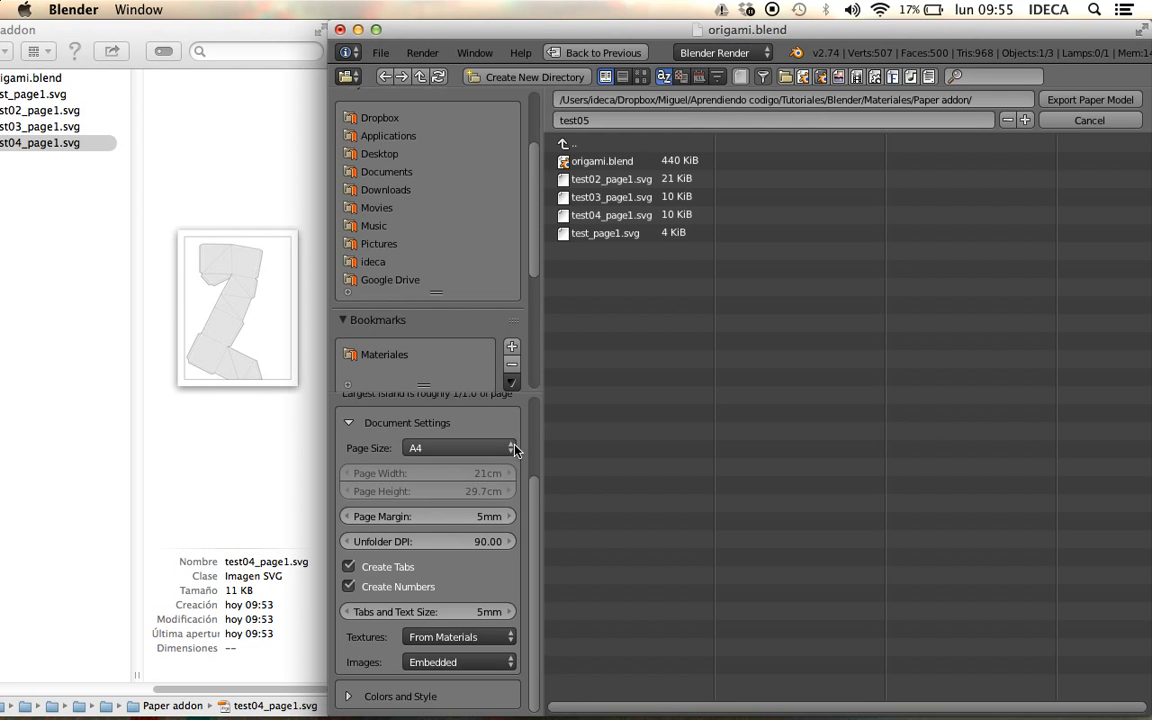
left_click(507, 476)
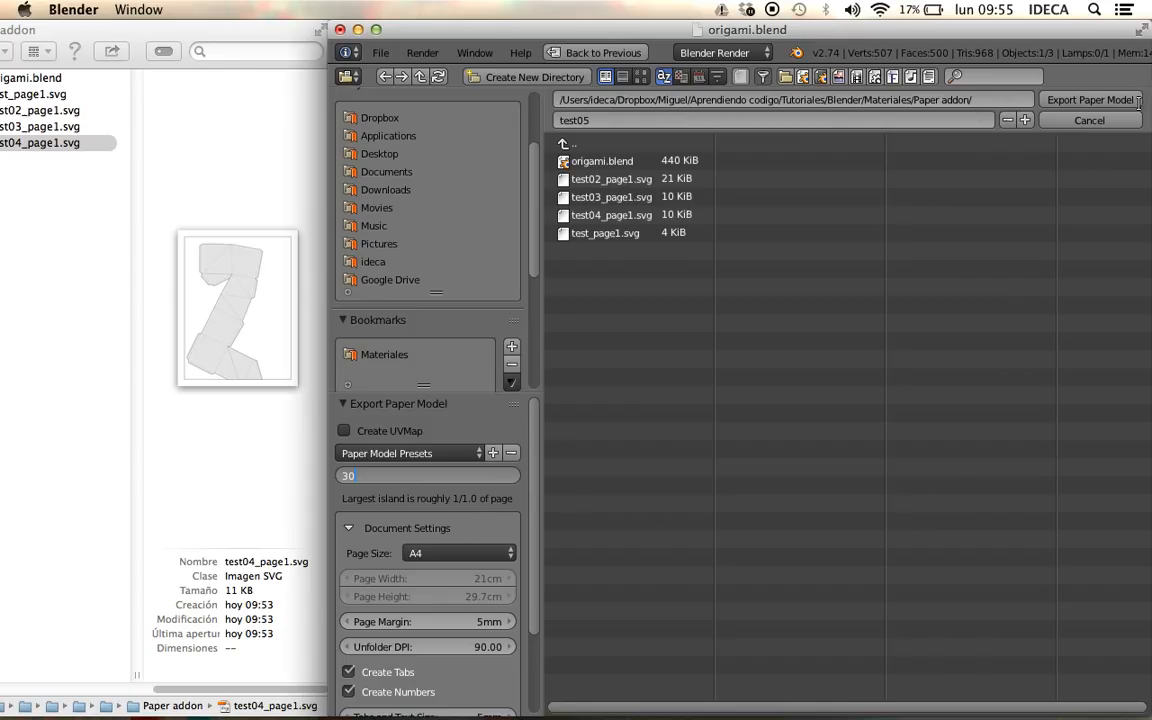
key("Return")
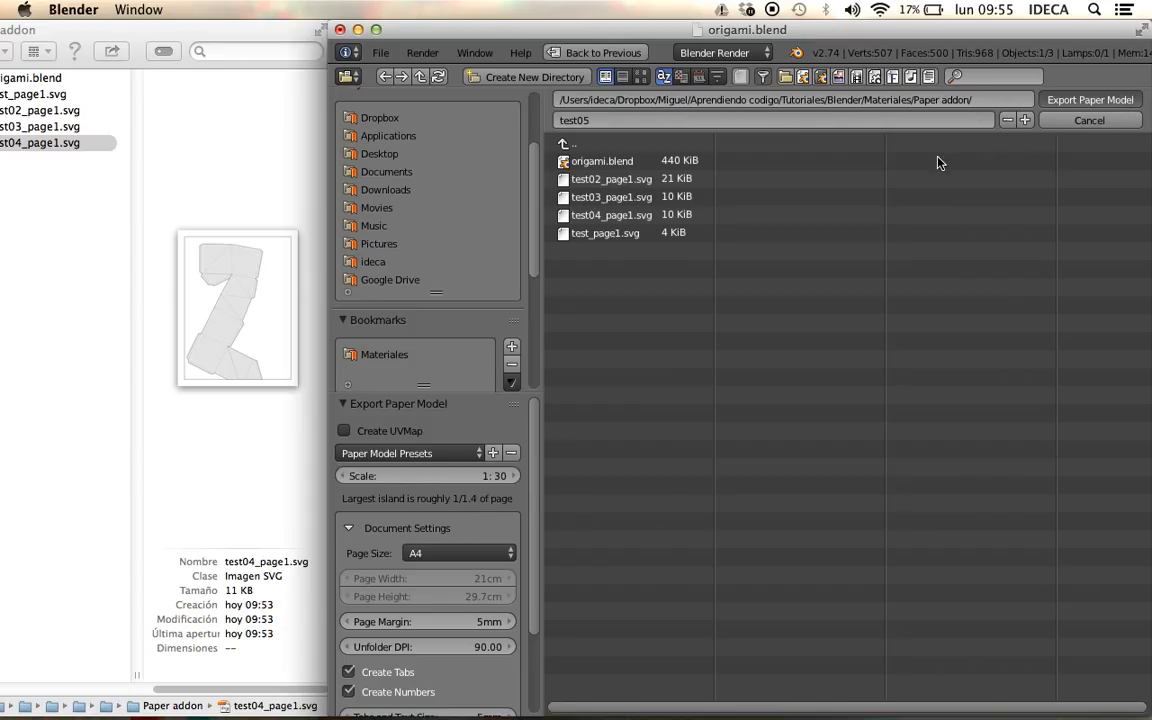
key("Return")
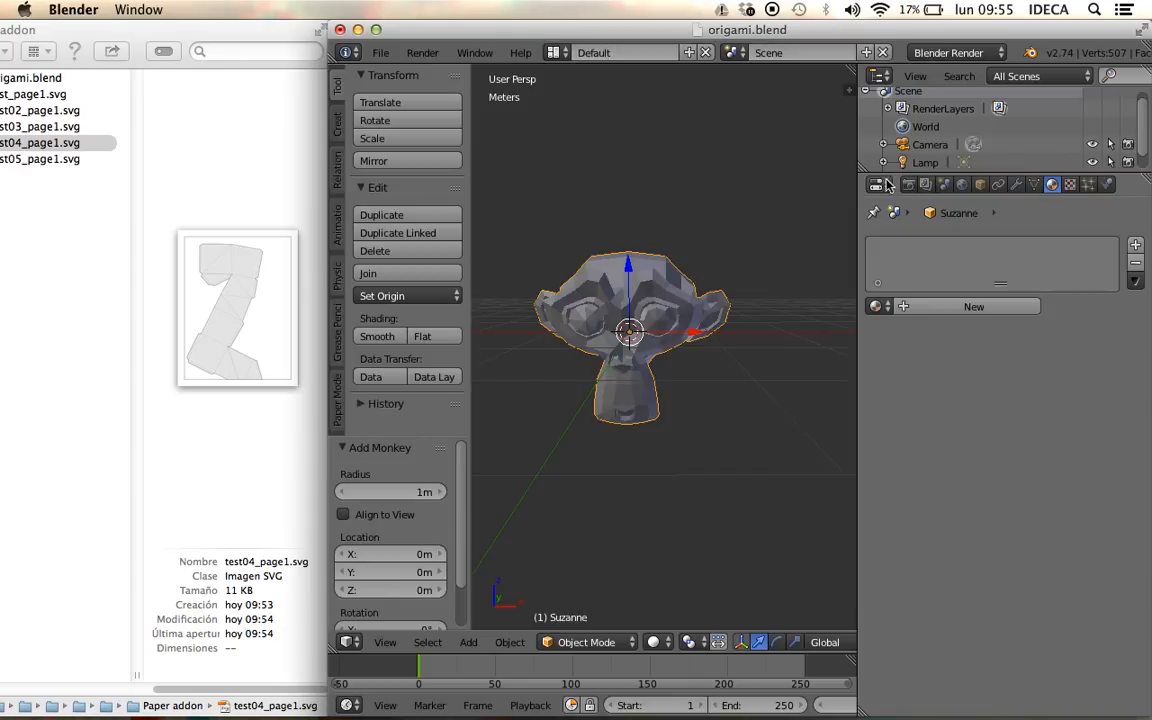
- Switch to Finder and preview test05_page1.svg, examining the monkey's net islands, edge numbers, tabs and fold lines across the whole page
left_click(13, 165)
left_click(13, 162)
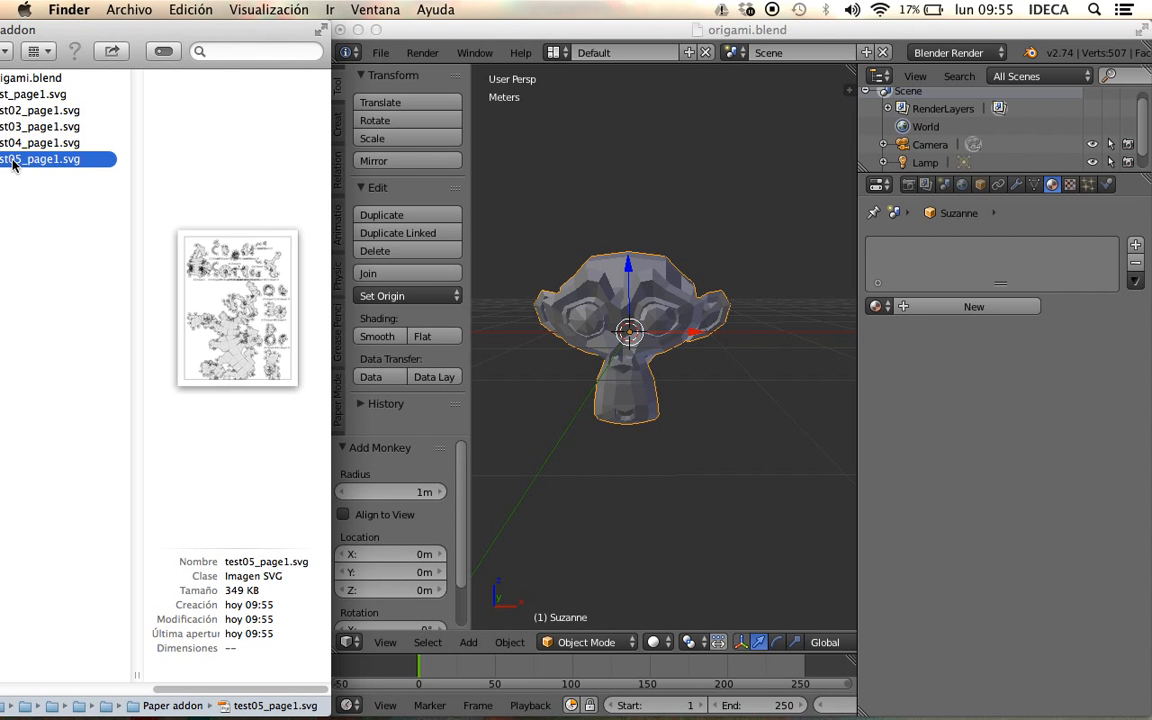
key("space")
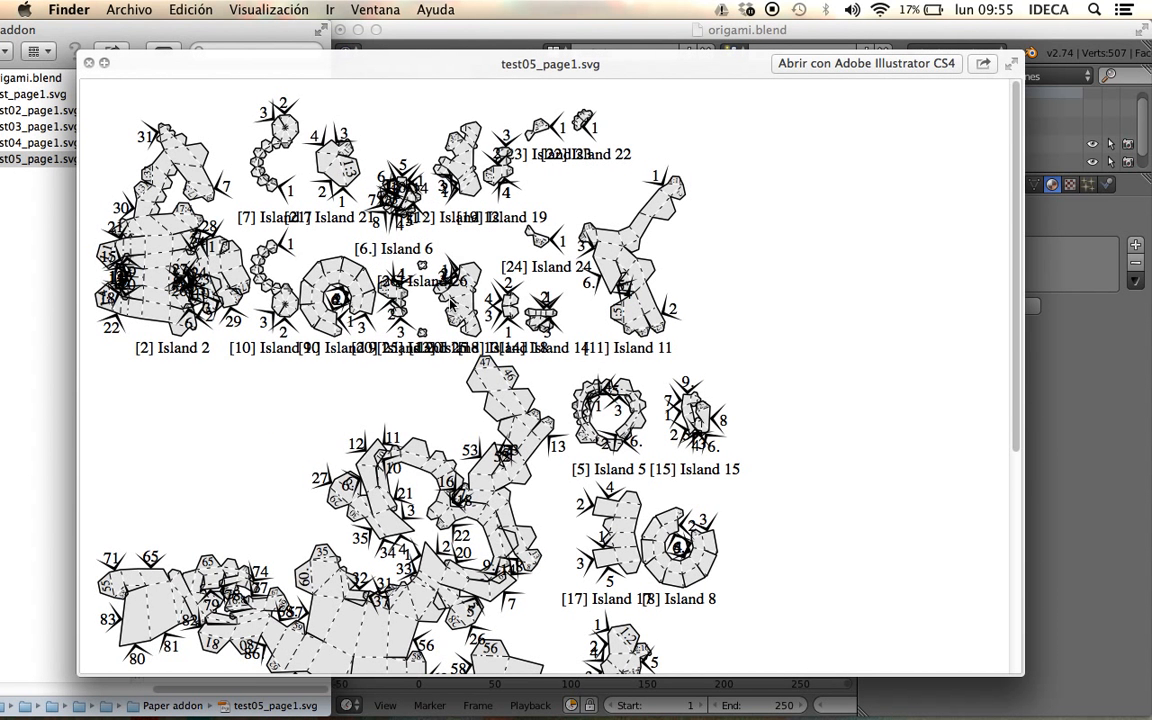
scroll(455, 320, "down", 7)
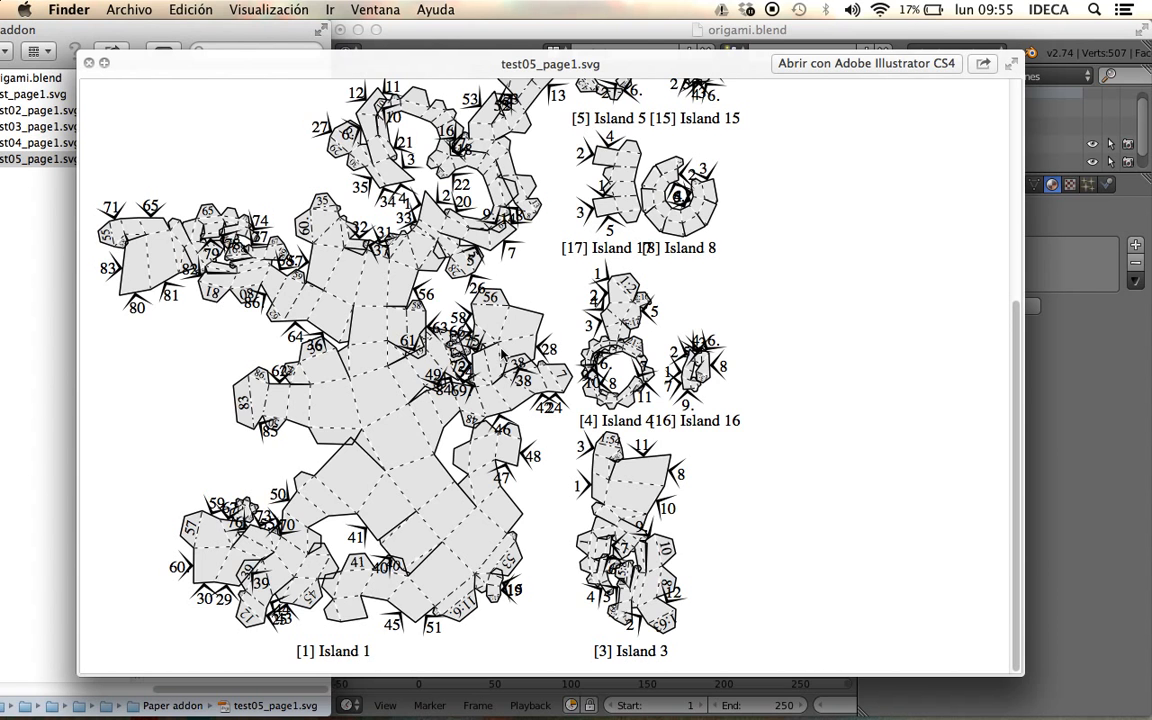
scroll(502, 353, "up", 7)
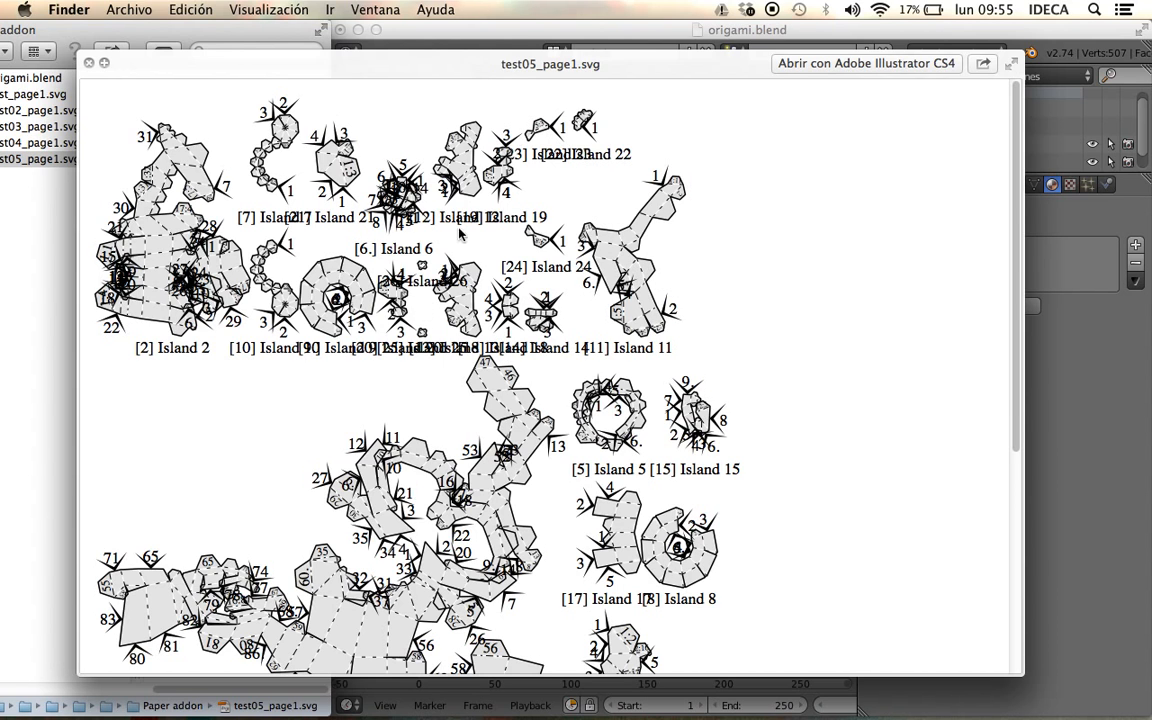
scroll(428, 243, "down", 4)
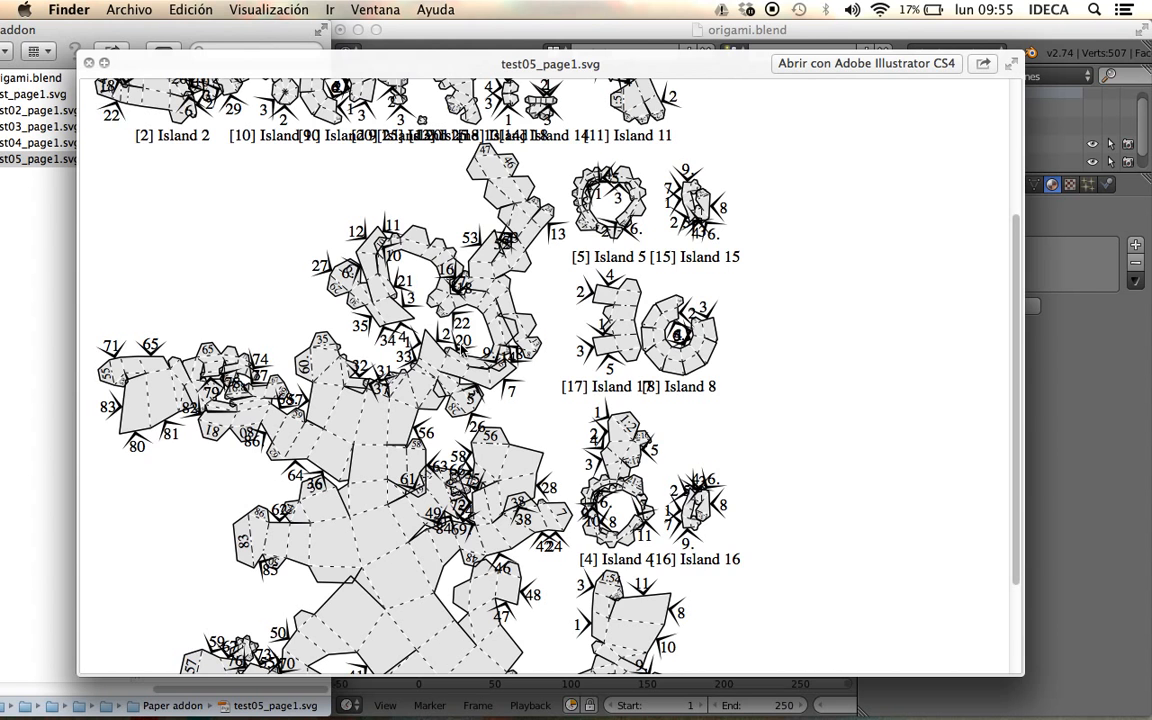
scroll(414, 266, "up", 4)
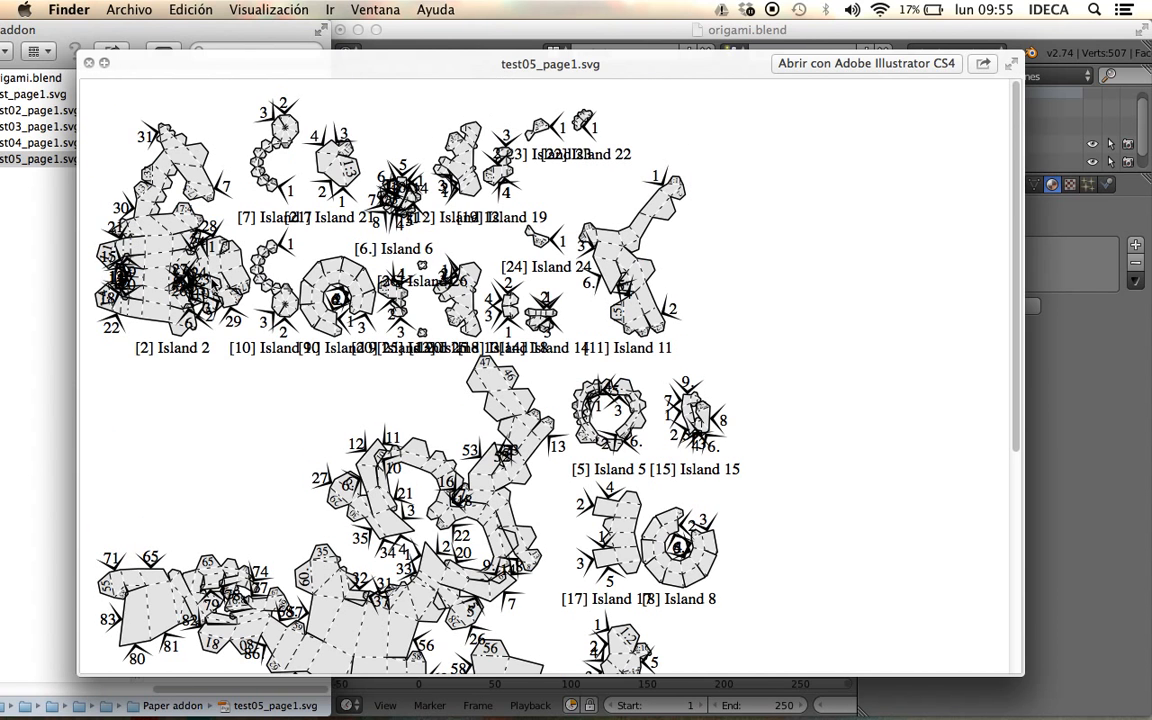
scroll(266, 352, "down", 2)
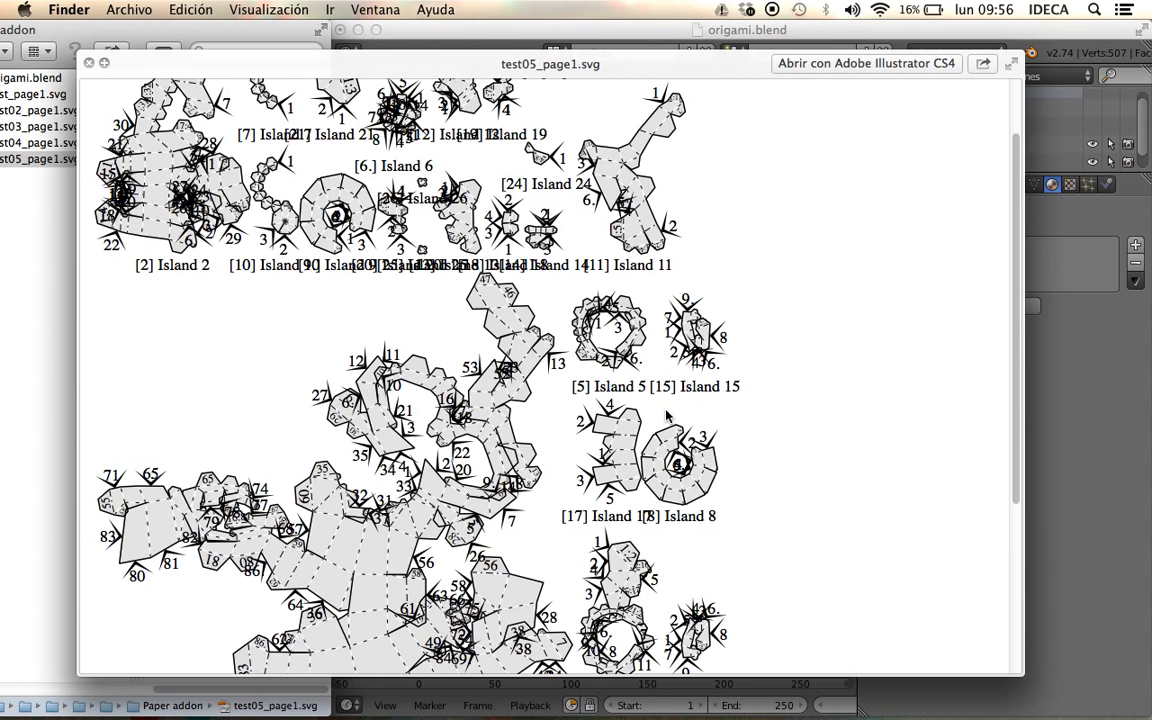
scroll(667, 416, "down", 5)
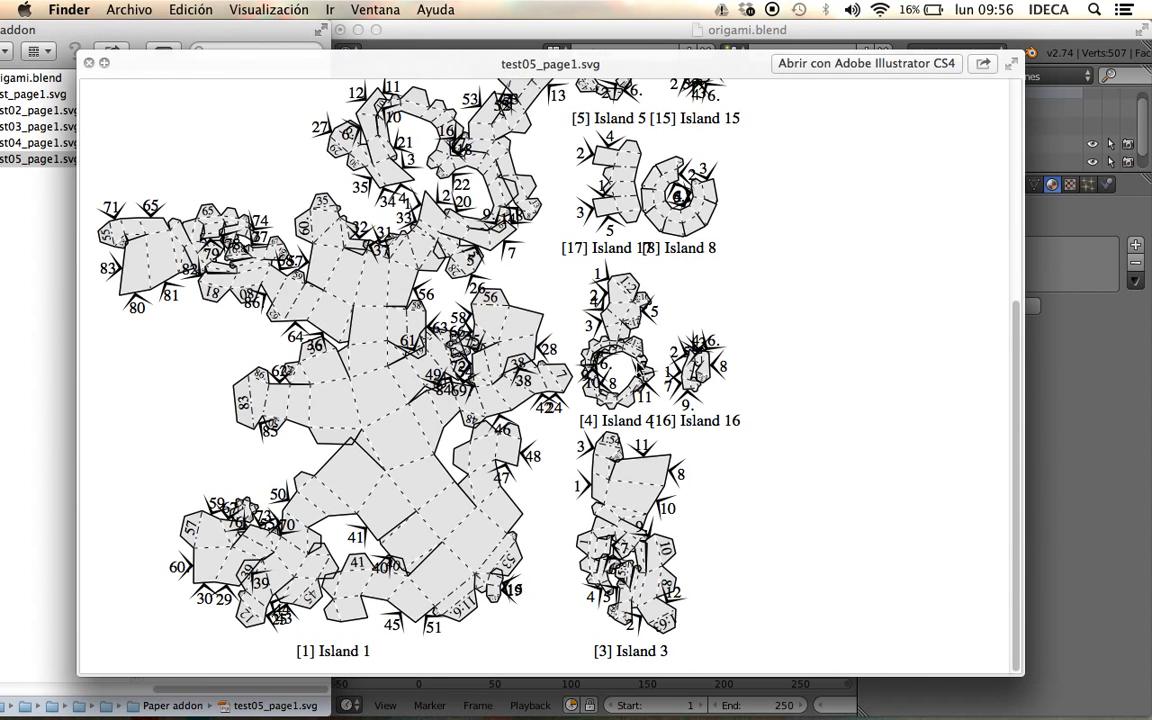
scroll(493, 320, "up", 2)
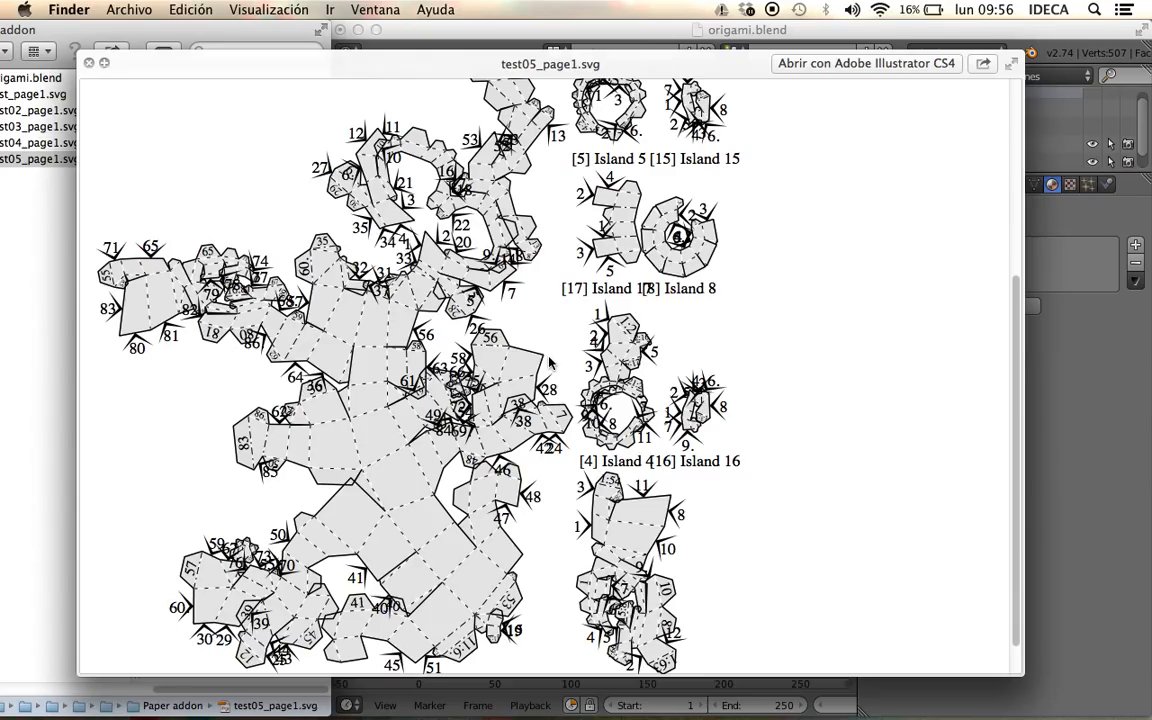
scroll(549, 362, "up", 1)
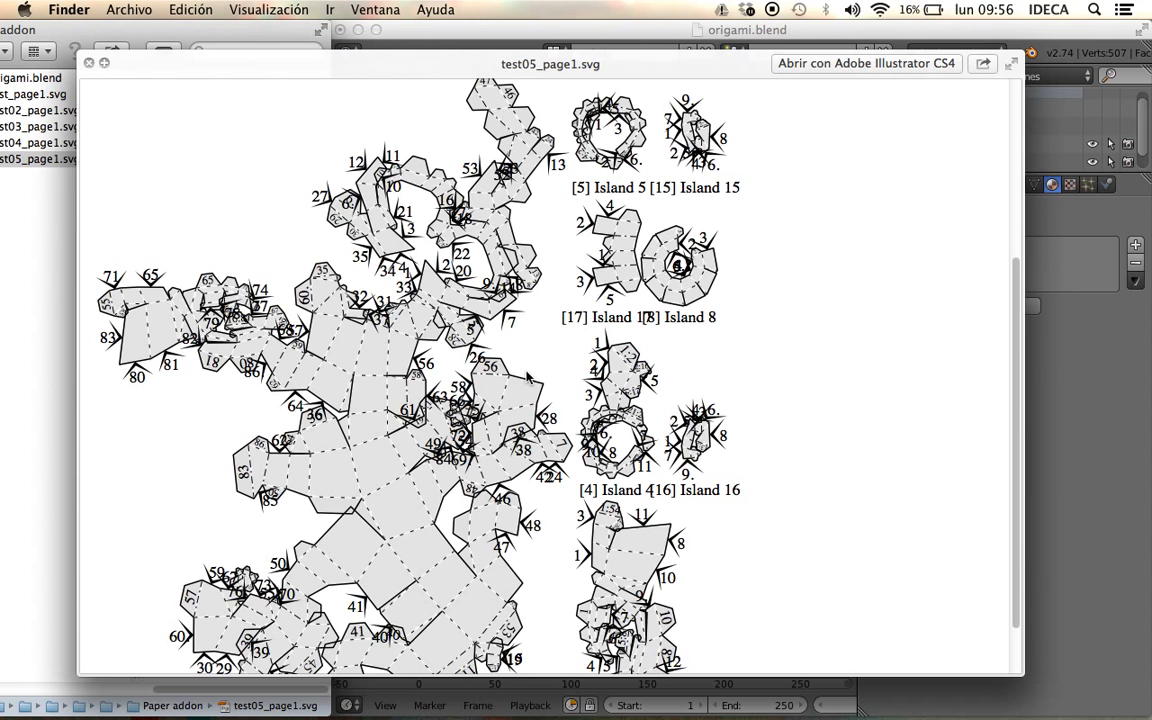
scroll(527, 377, "down", 3)
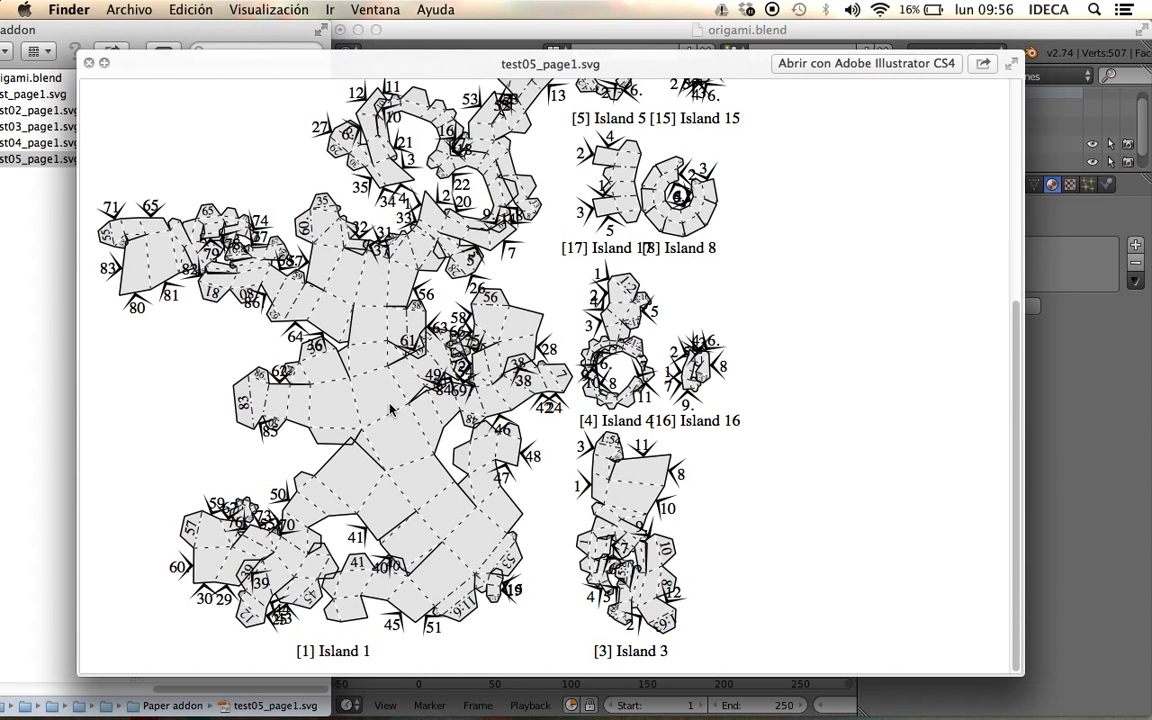
scroll(410, 420, "up", 2)
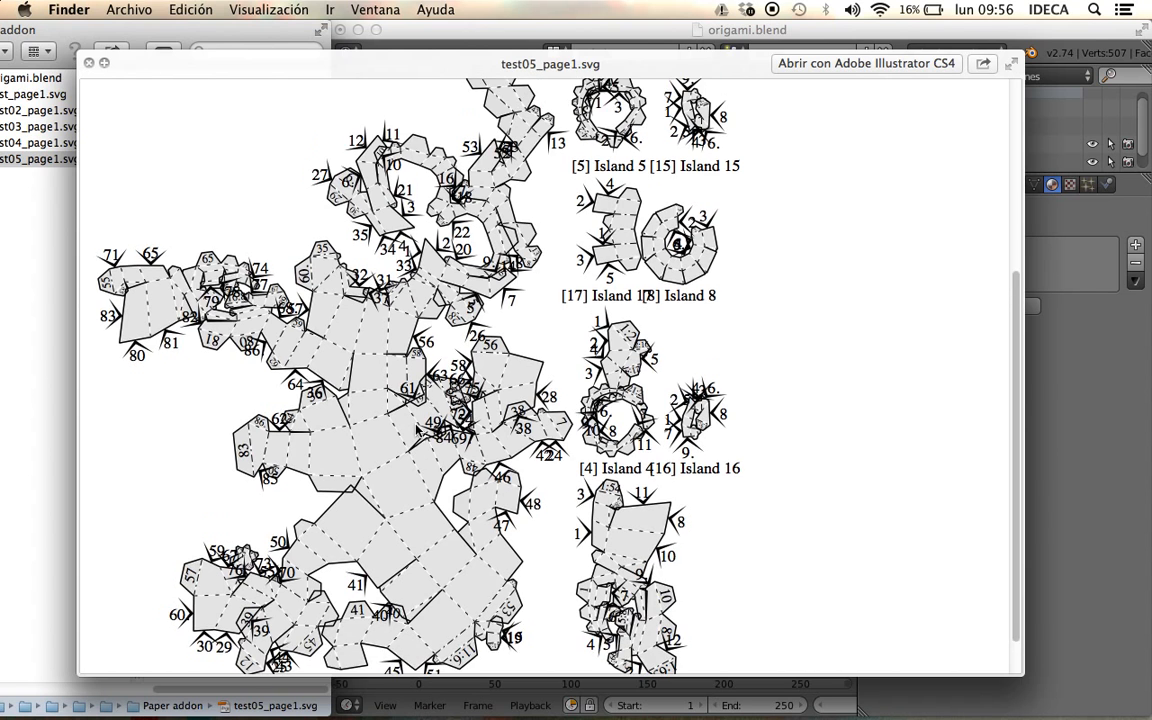
left_click(90, 63)
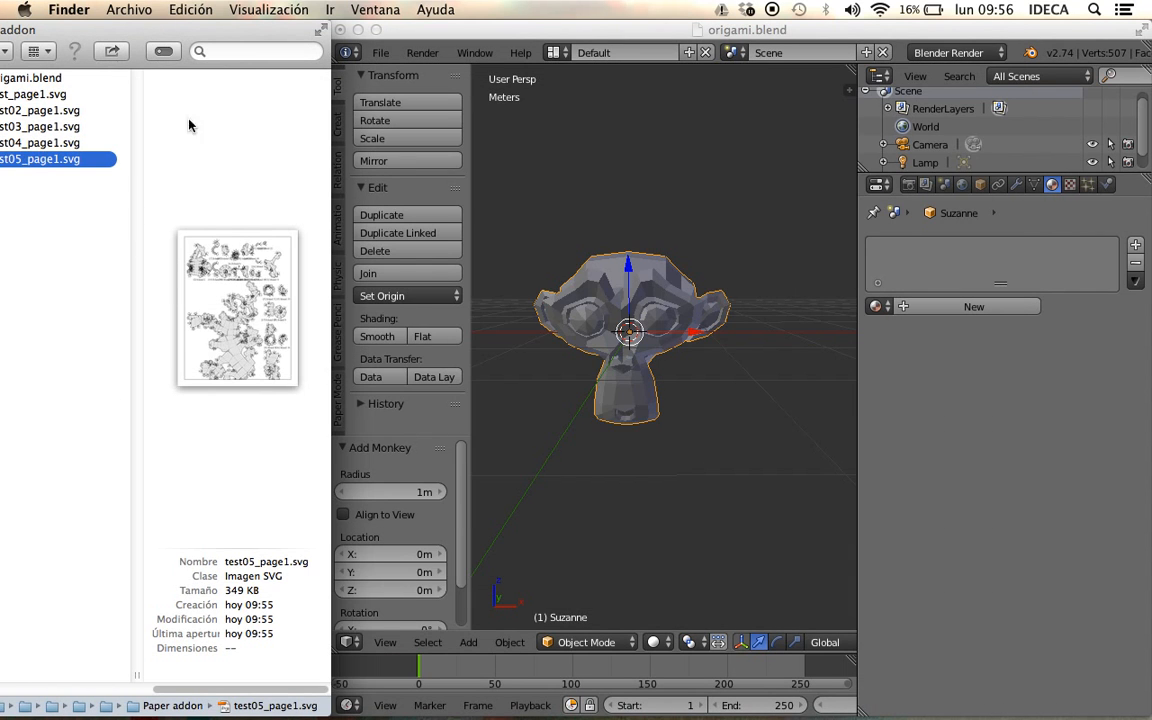
- Switch to Blender, start another paper model export of the monkey, and disable tab creation and edge numbering
left_click(385, 57)
left_click(383, 53)
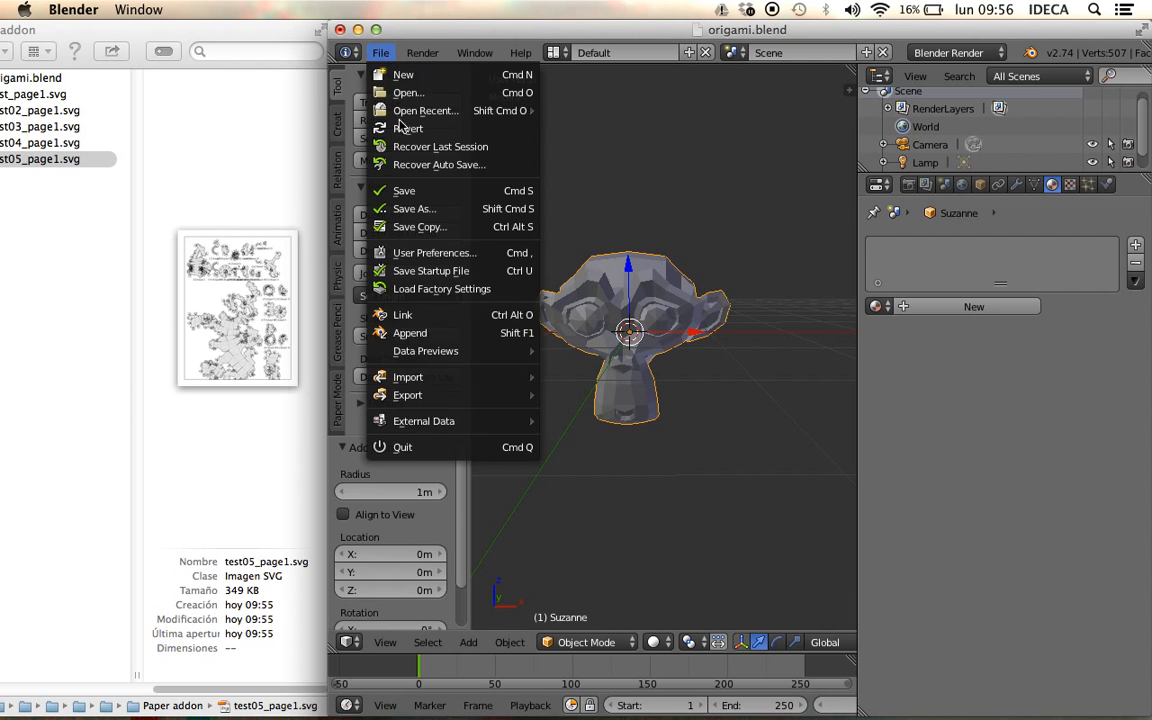
mouse_move(425, 400)
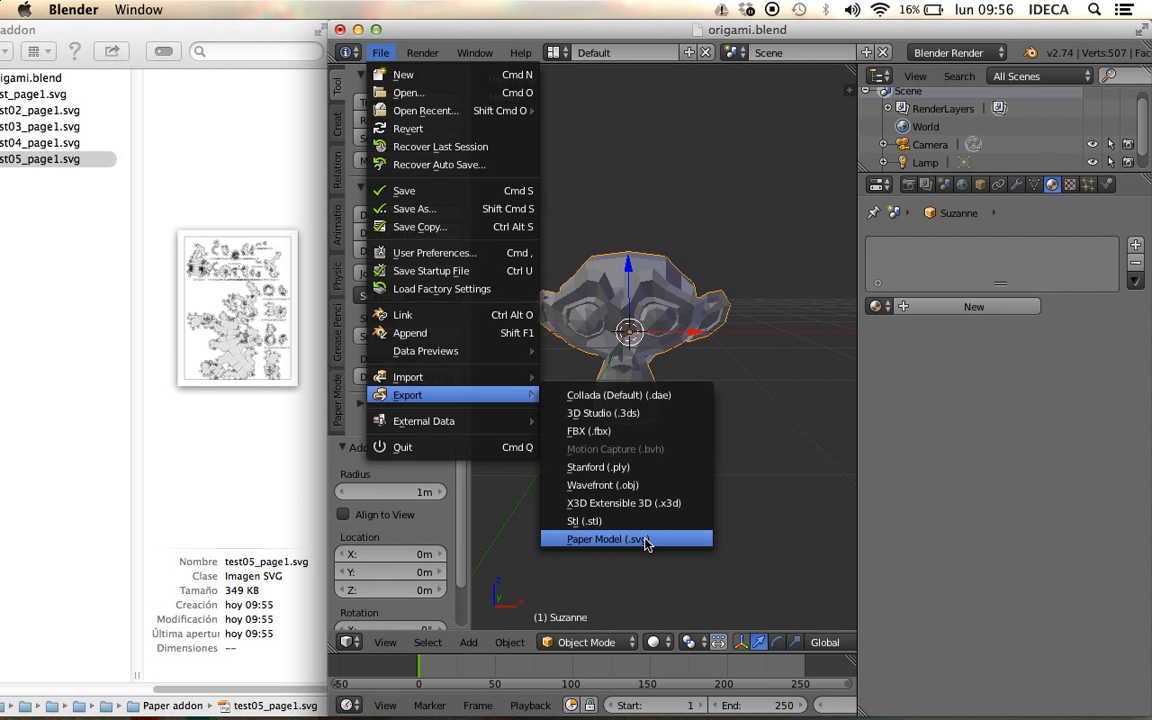
left_click(608, 539)
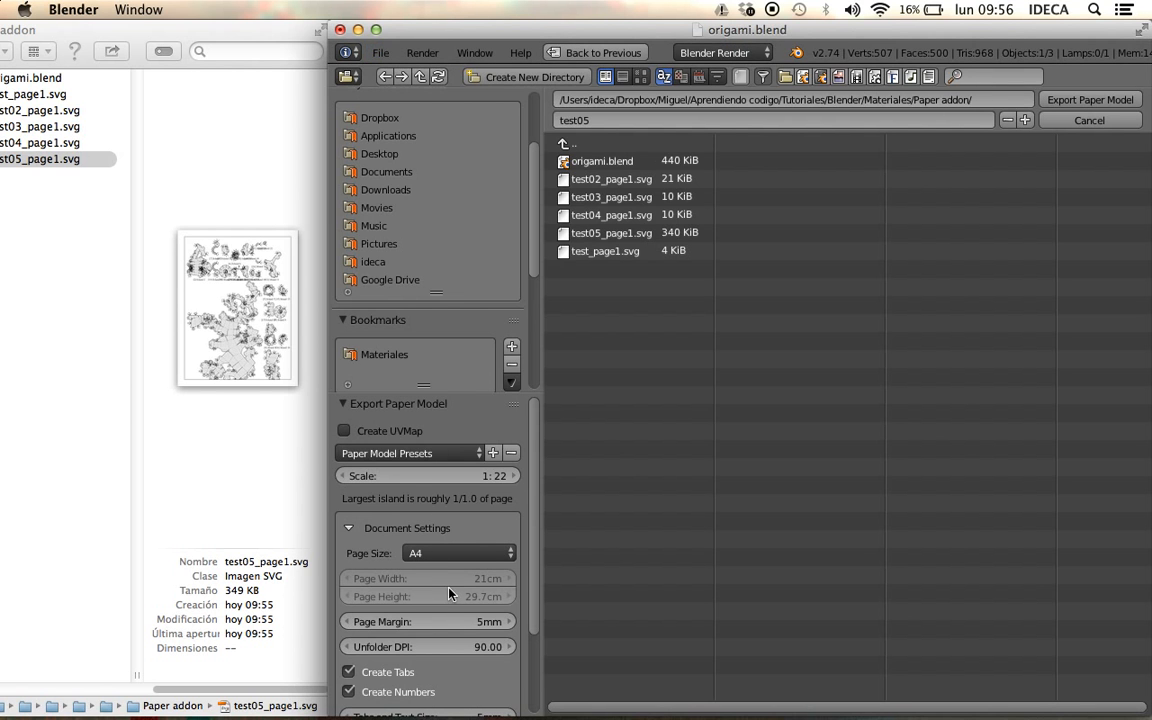
scroll(448, 594, "down", 3)
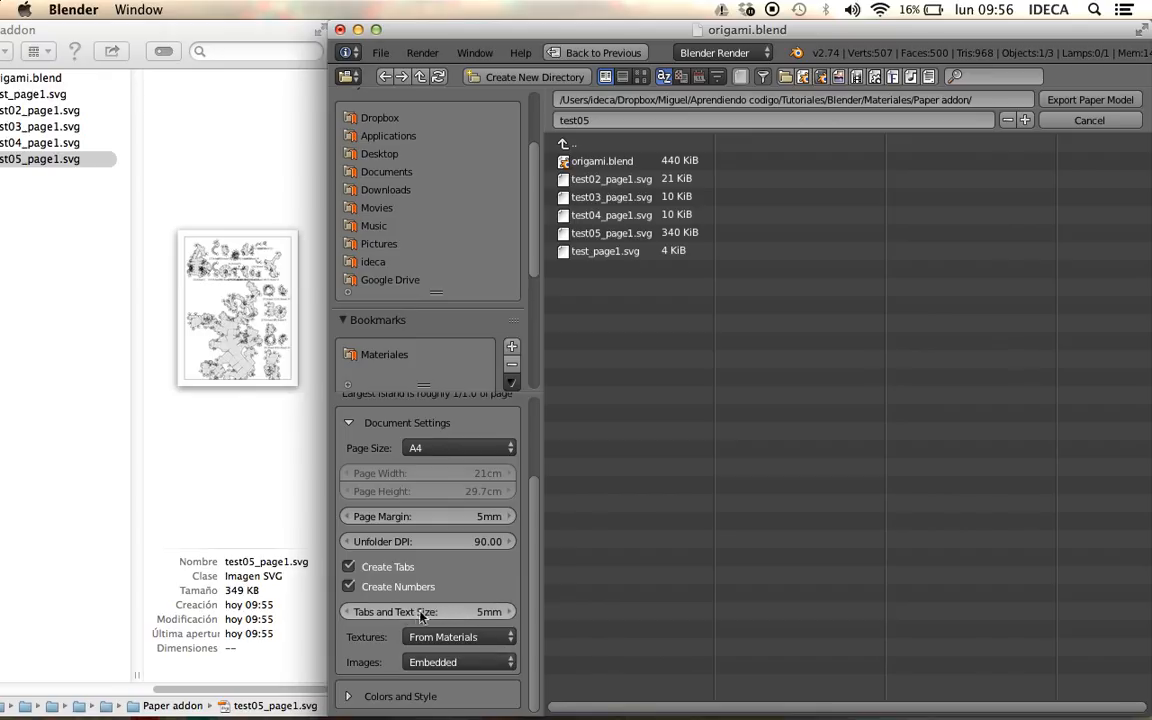
left_click(348, 566)
left_click(348, 587)
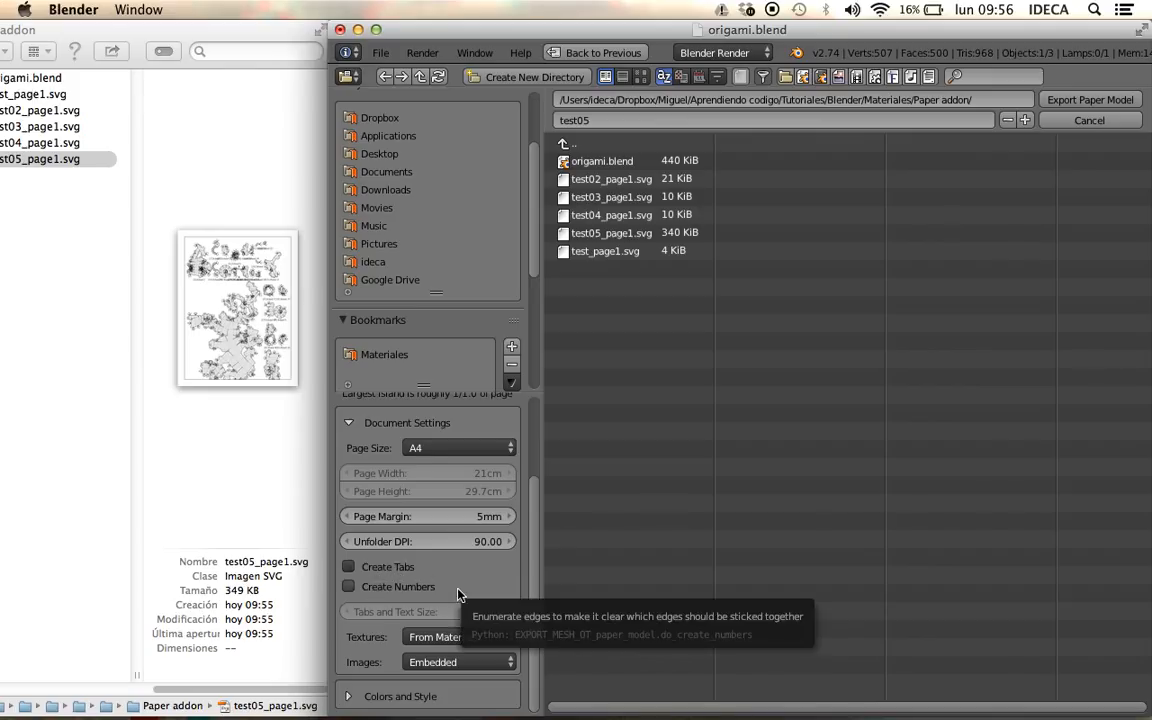
- Name the paper model test06, adjust its scale, and export the monkey on A4
left_click(639, 121)
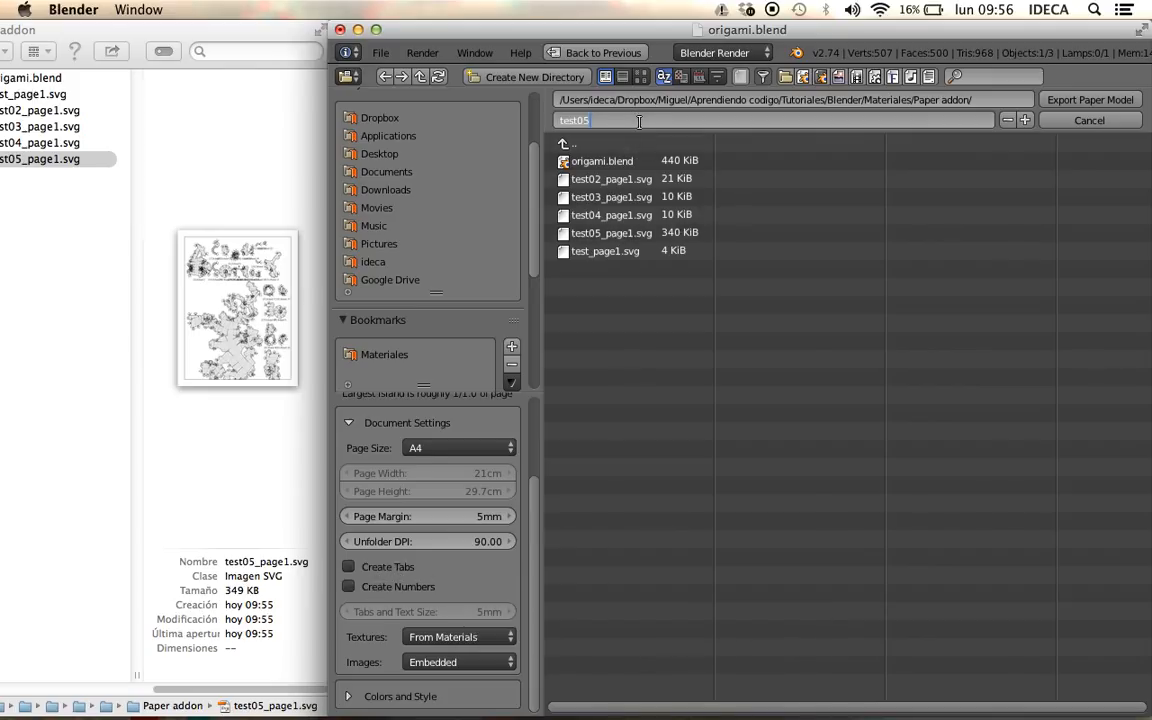
left_click(534, 495)
left_click_drag(534, 497, 534, 424)
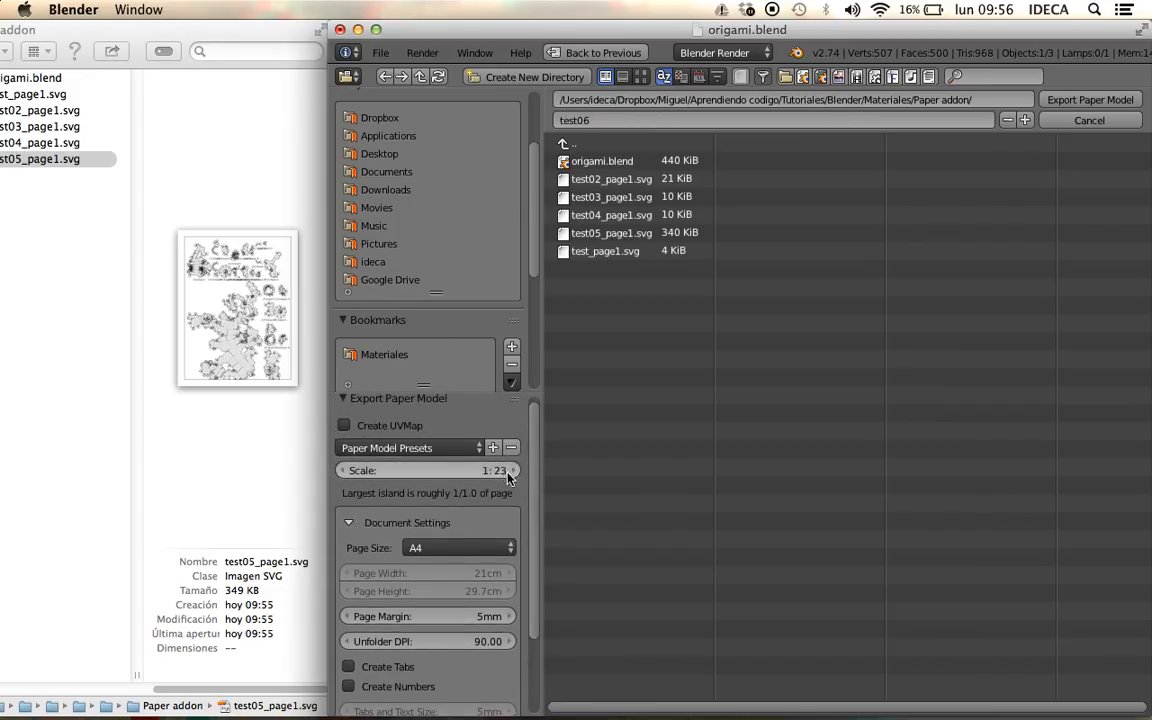
left_click(475, 471)
key("Return")
left_click(1079, 102)
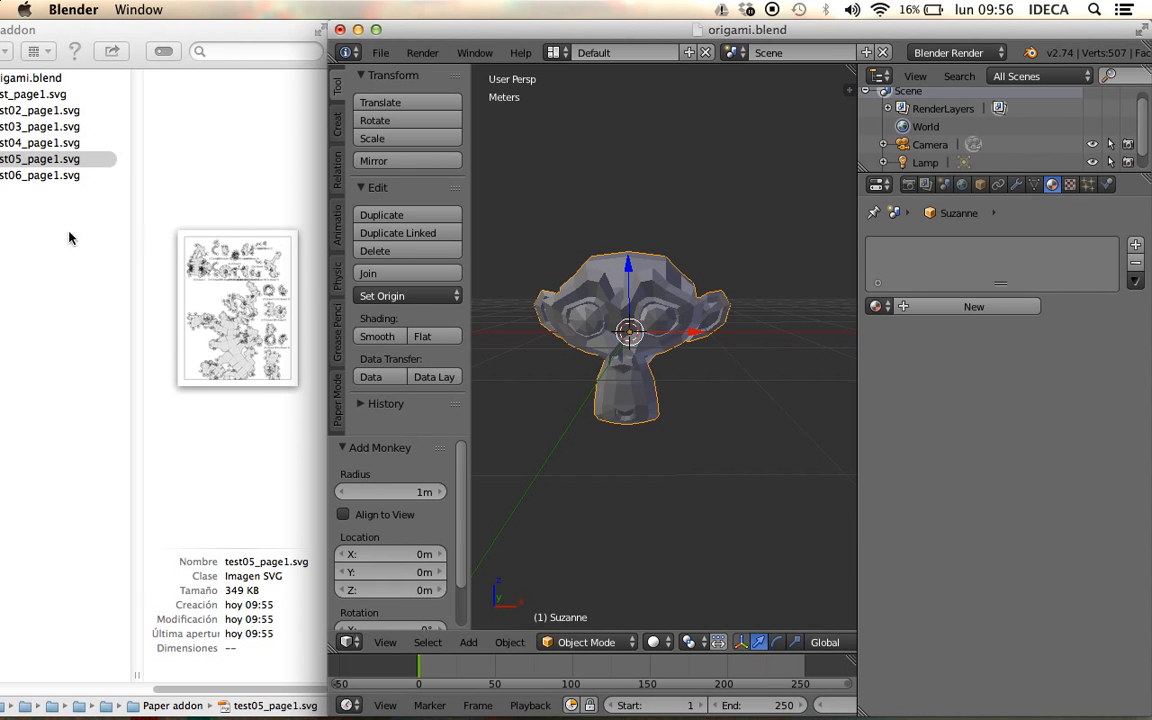
- Switch to Finder and preview test06_page1.svg, examining the monkey's net islands without tabs or numbers across the whole page
left_click(32, 190)
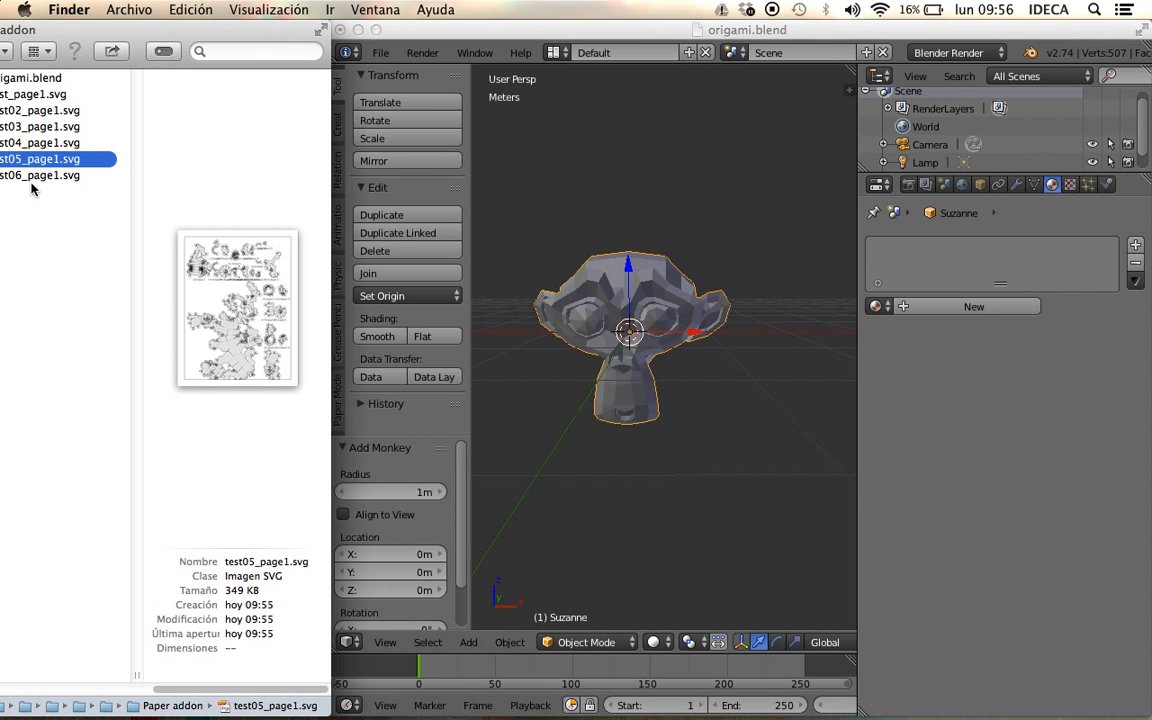
left_click(29, 176)
key("space")
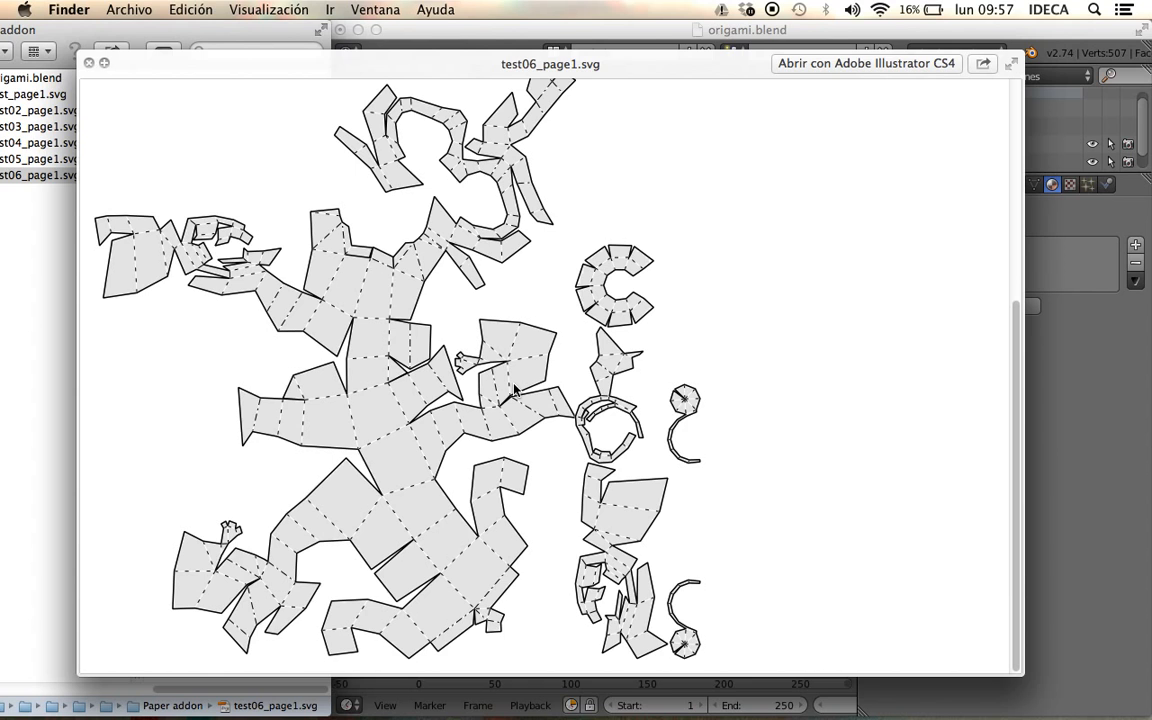
scroll(514, 388, "up", 1)
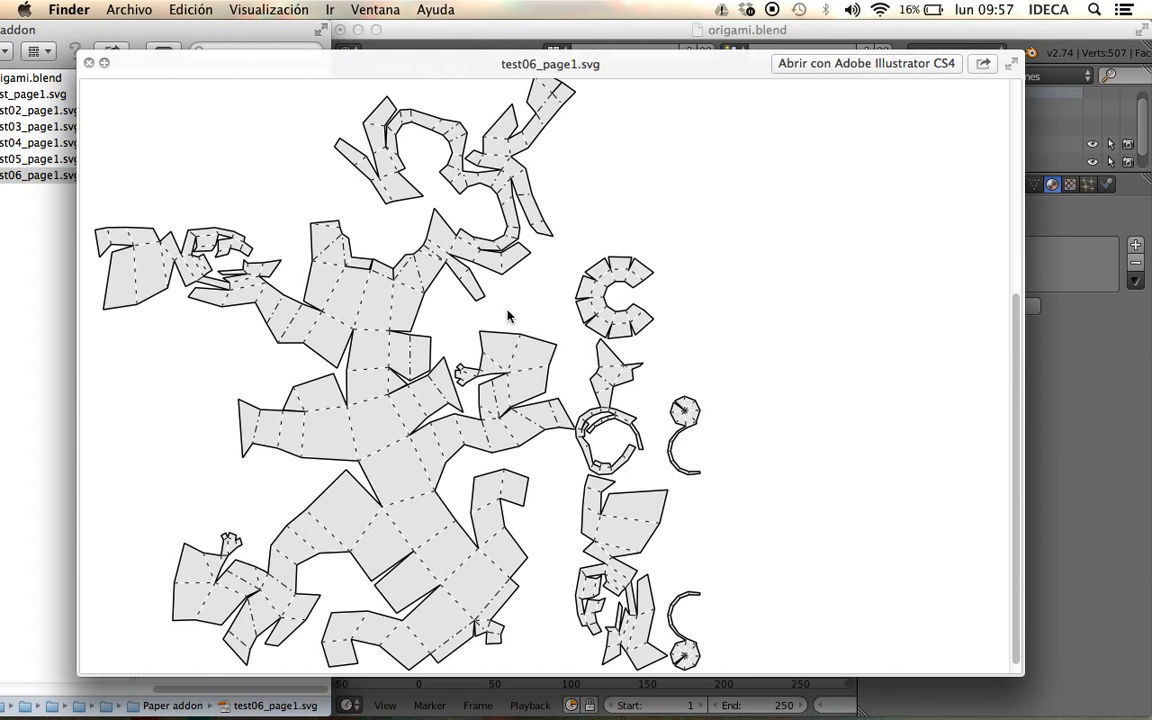
scroll(488, 314, "up", 5)
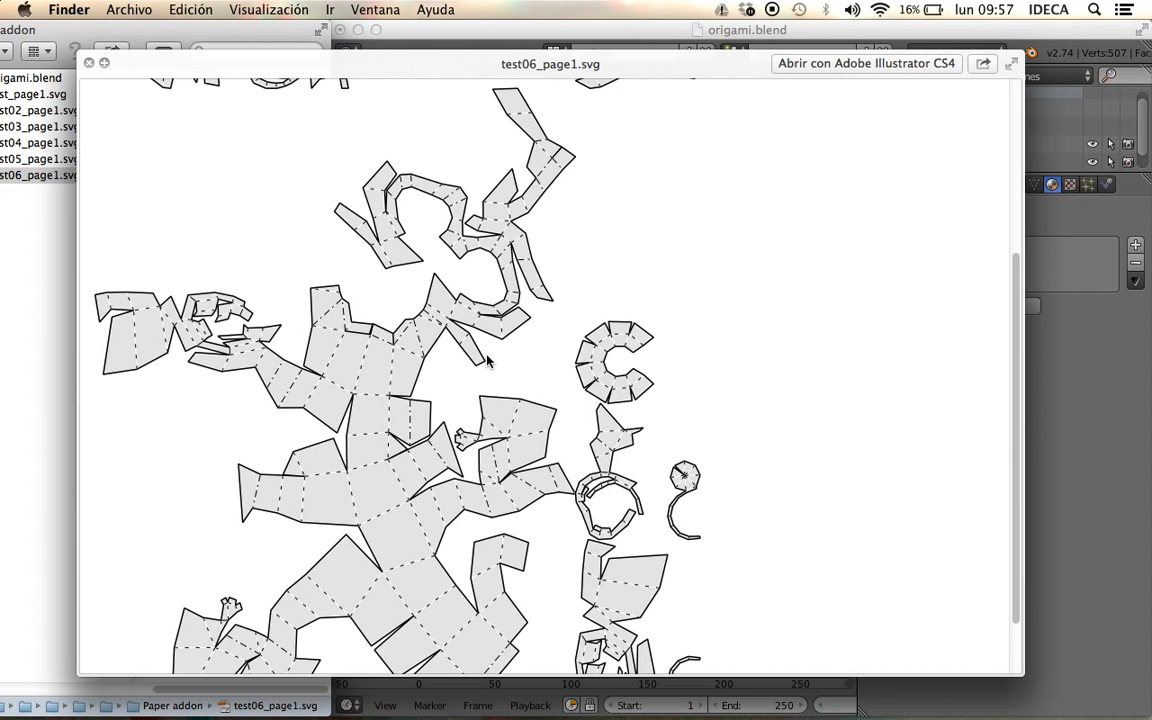
scroll(487, 360, "down", 2)
scroll(487, 360, "up", 7)
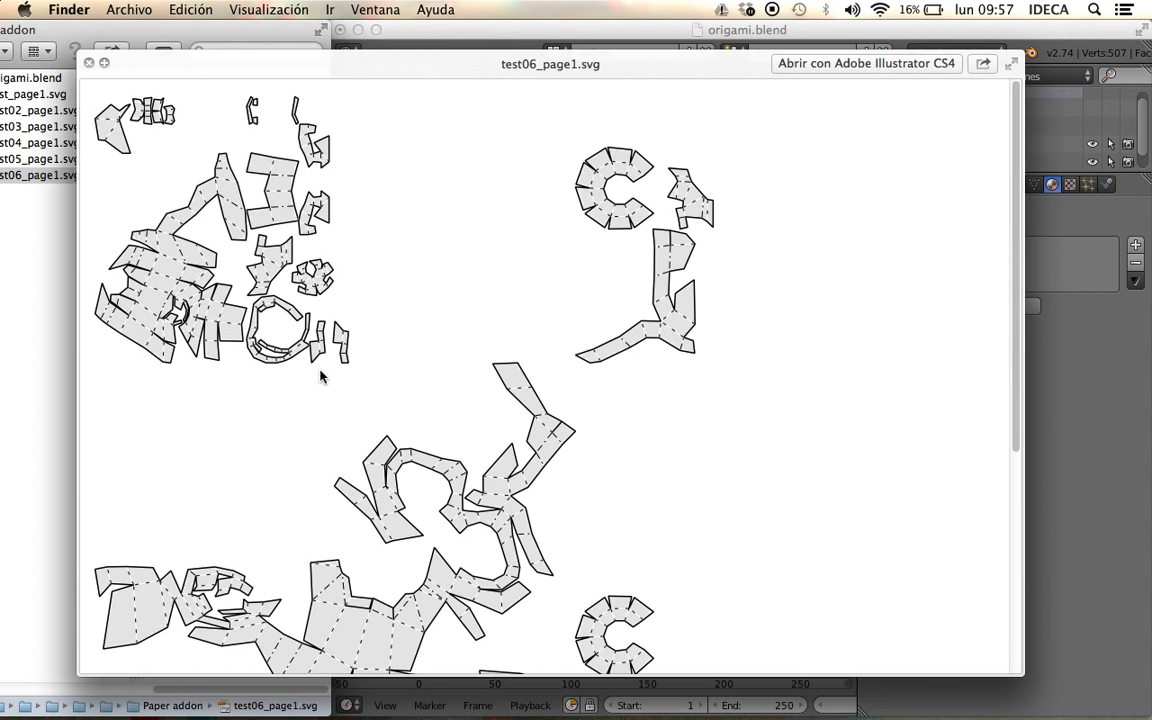
scroll(430, 484, "down", 8)
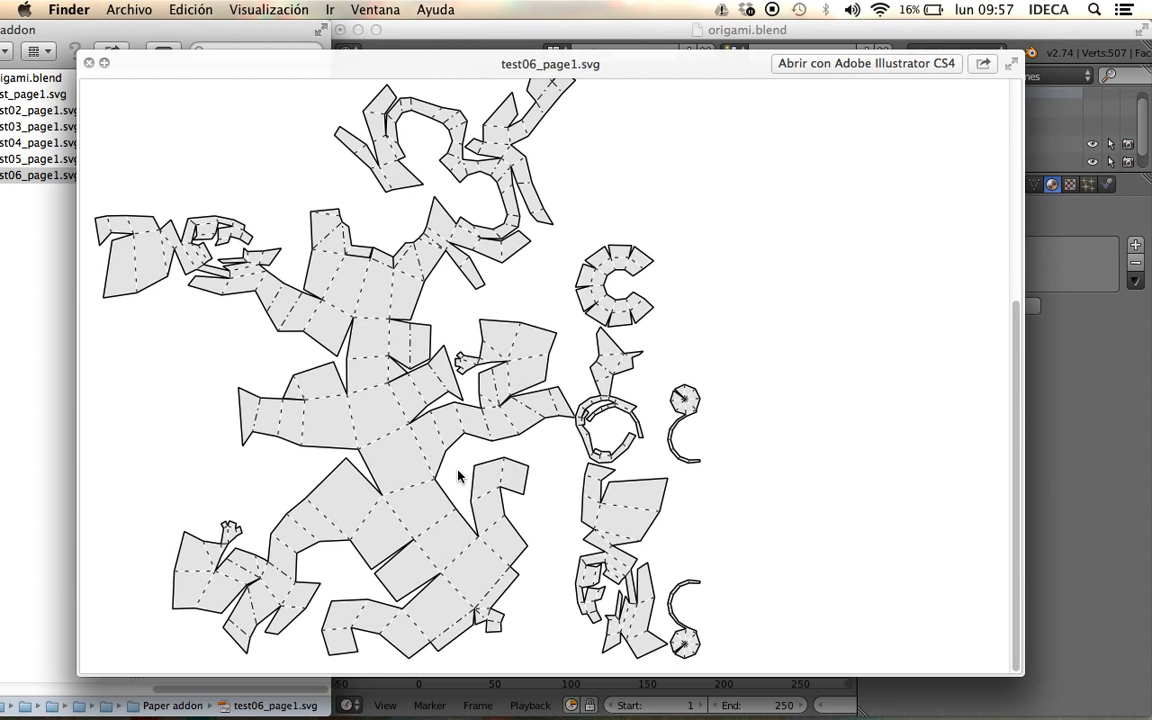
scroll(447, 318, "up", 8)
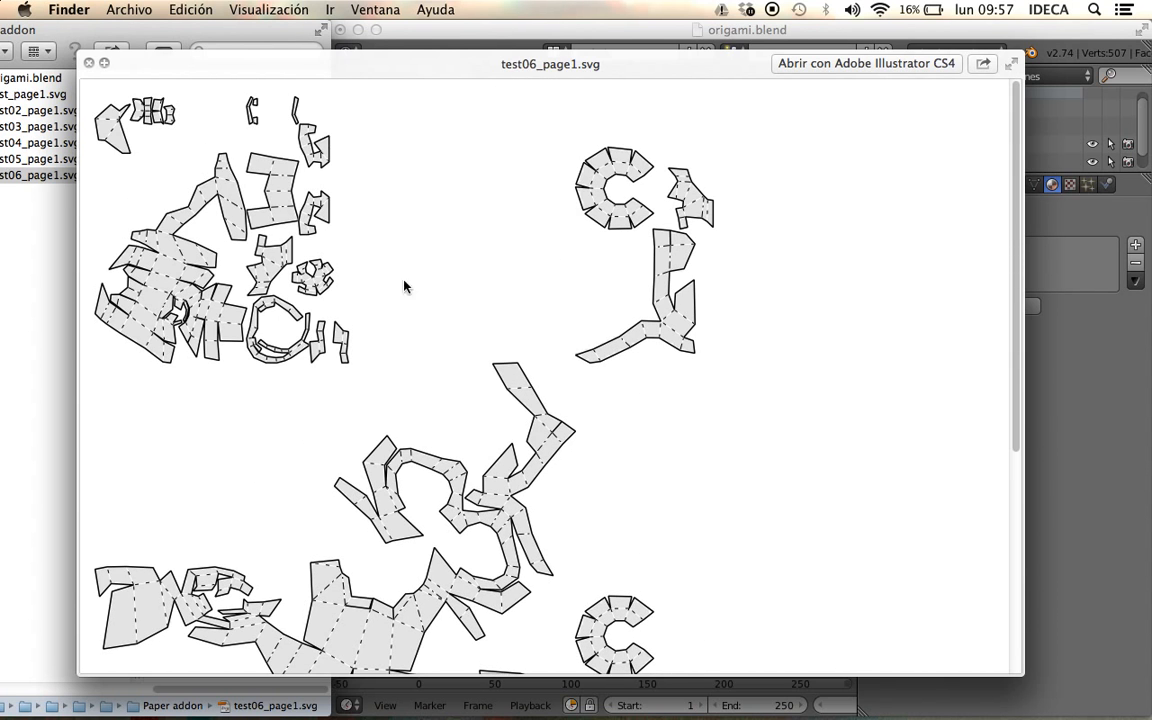
left_click(87, 64)
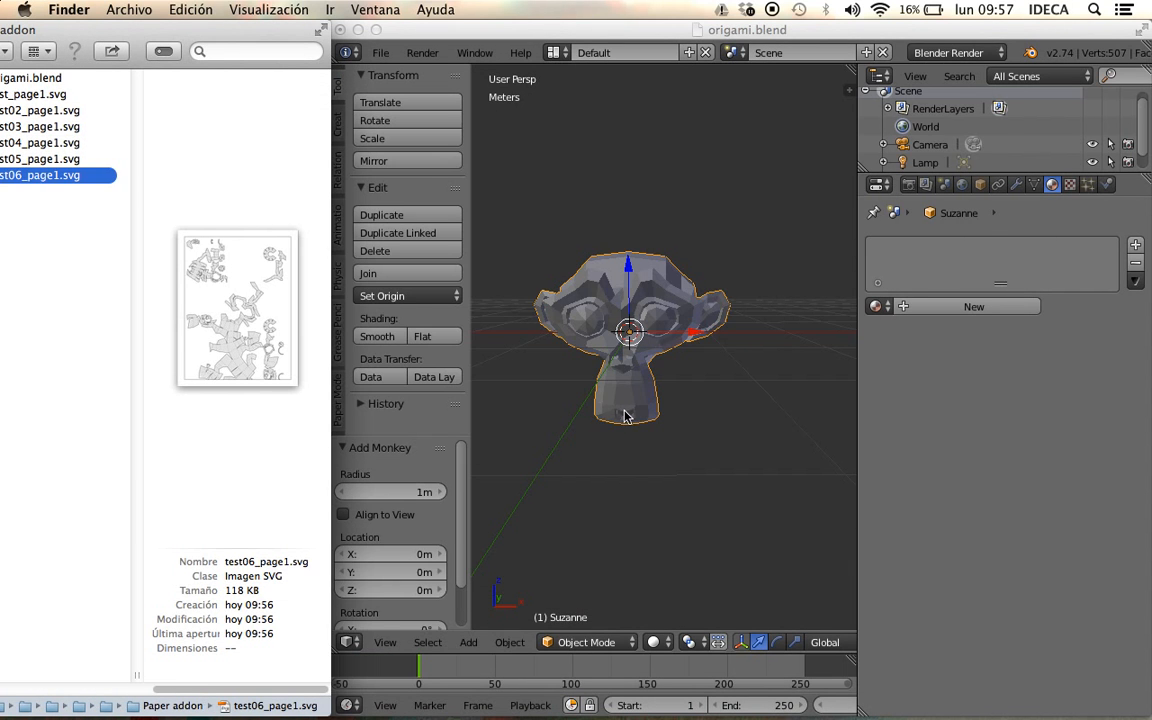
- Switch to Blender and, in Edit Mode, mark a seam along the edge loop running around the monkey's face and jaw
left_click(377, 51)
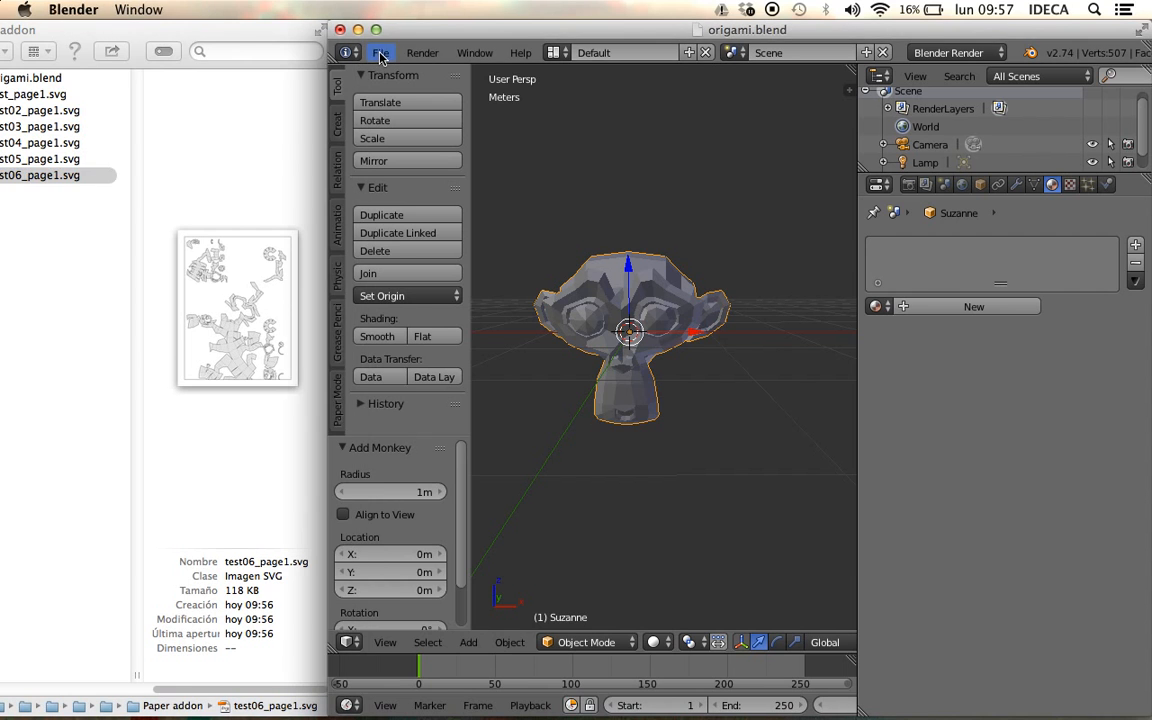
scroll(676, 350, "up", 5)
scroll(676, 354, "down", 4)
middle_click_drag(676, 355, 623, 377)
scroll(623, 377, "up", 2)
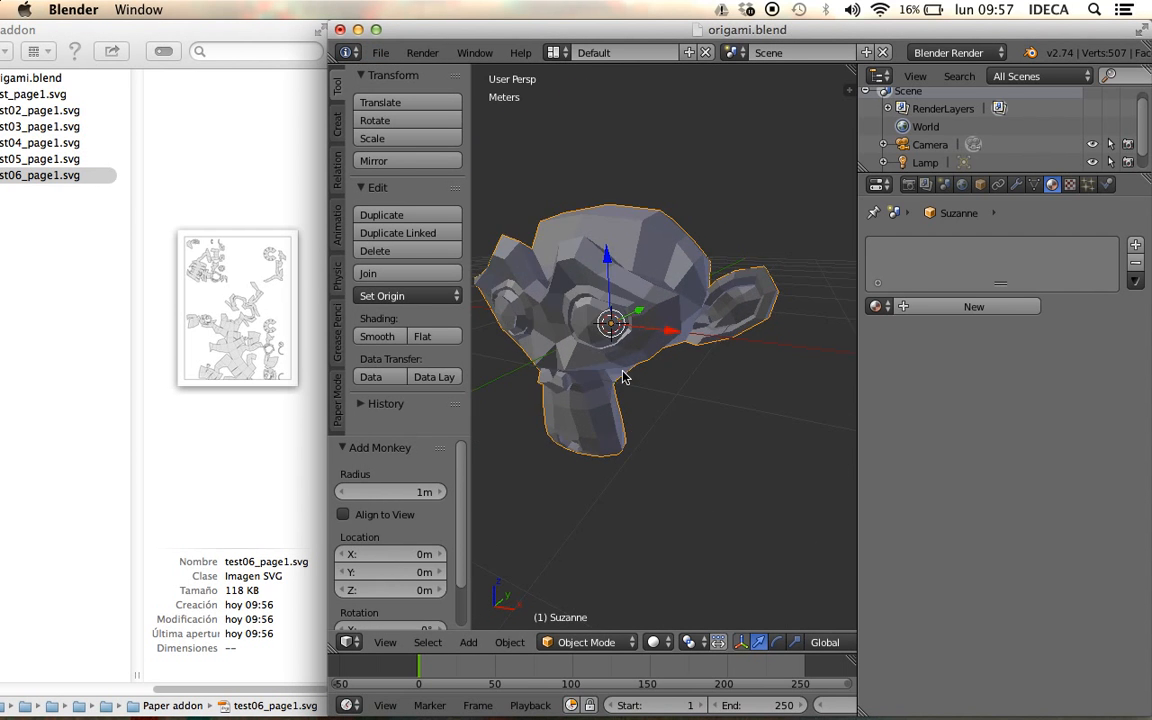
scroll(520, 354, "up", 1)
middle_click_drag(545, 356, 638, 359)
scroll(589, 365, "down", 3)
scroll(642, 359, "up", 2)
key("Tab")
mouse_move(681, 393)
middle_mouse_down()
mouse_move(630, 366)
mouse_move(654, 395)
mouse_move(752, 396)
mouse_move(815, 299)
mouse_move(792, 262)
mouse_move(780, 300)
mouse_move(813, 337)
mouse_move(568, 393)
mouse_move(591, 419)
mouse_move(540, 417)
mouse_move(585, 421)
middle_mouse_up()
key("a")
scroll(650, 380, "up", 3)
scroll(650, 382, "down", 3)
right_click(654, 397, "alt")
key("z")
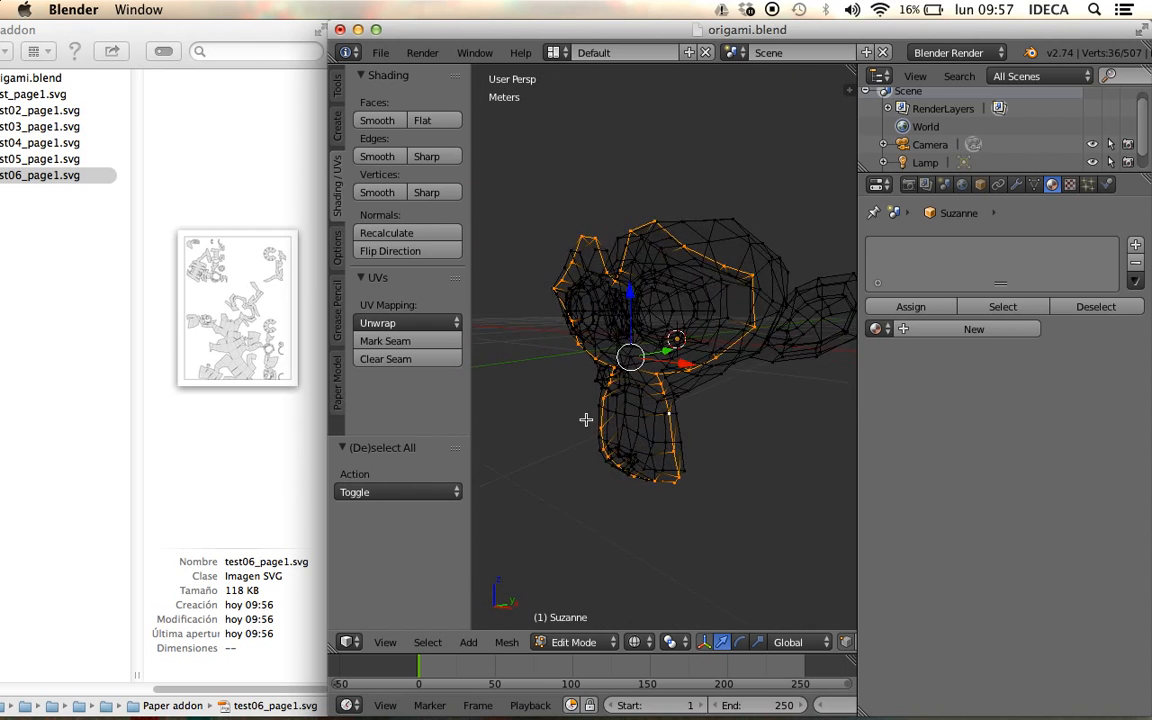
key("z")
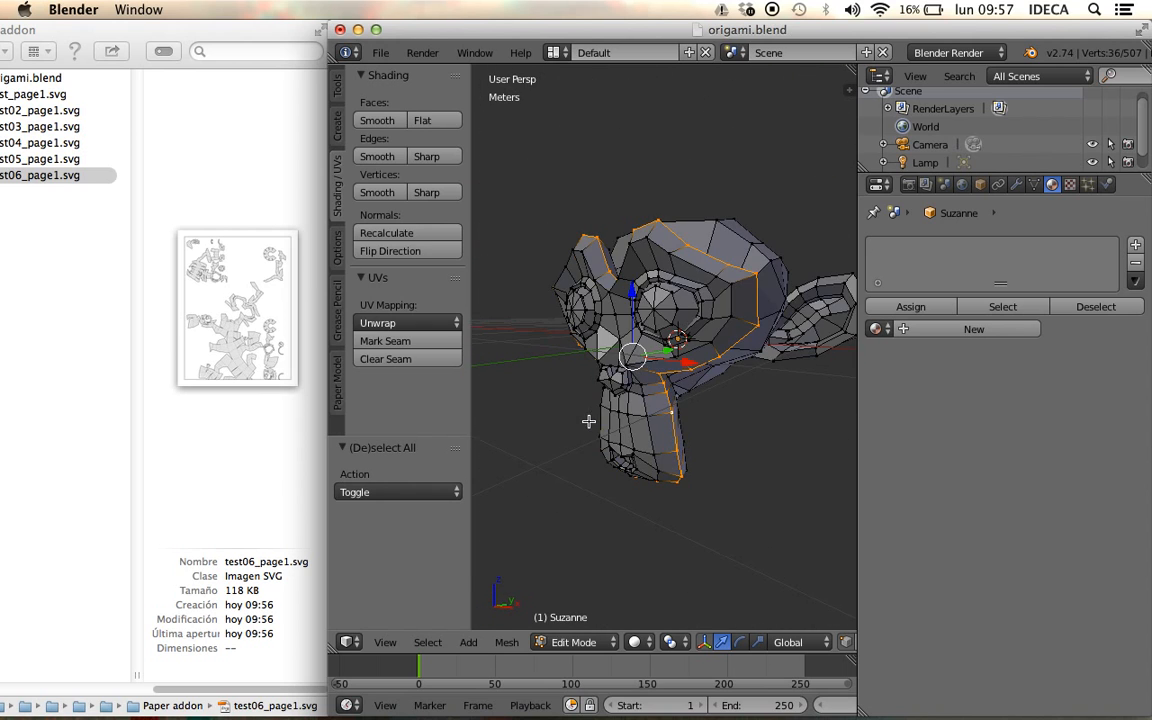
left_click(385, 341)
key("z")
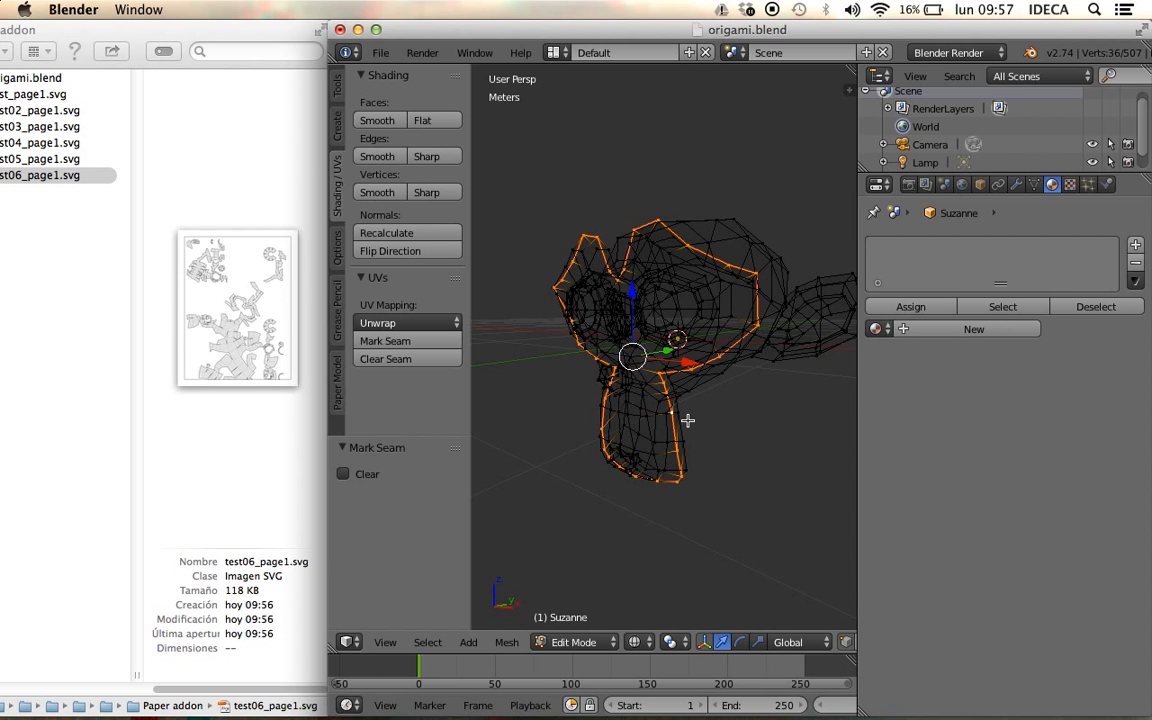
- Export the monkey with its marked seam as an A4 paper model SVG named test07, without tabs or numbers
left_click(381, 52)
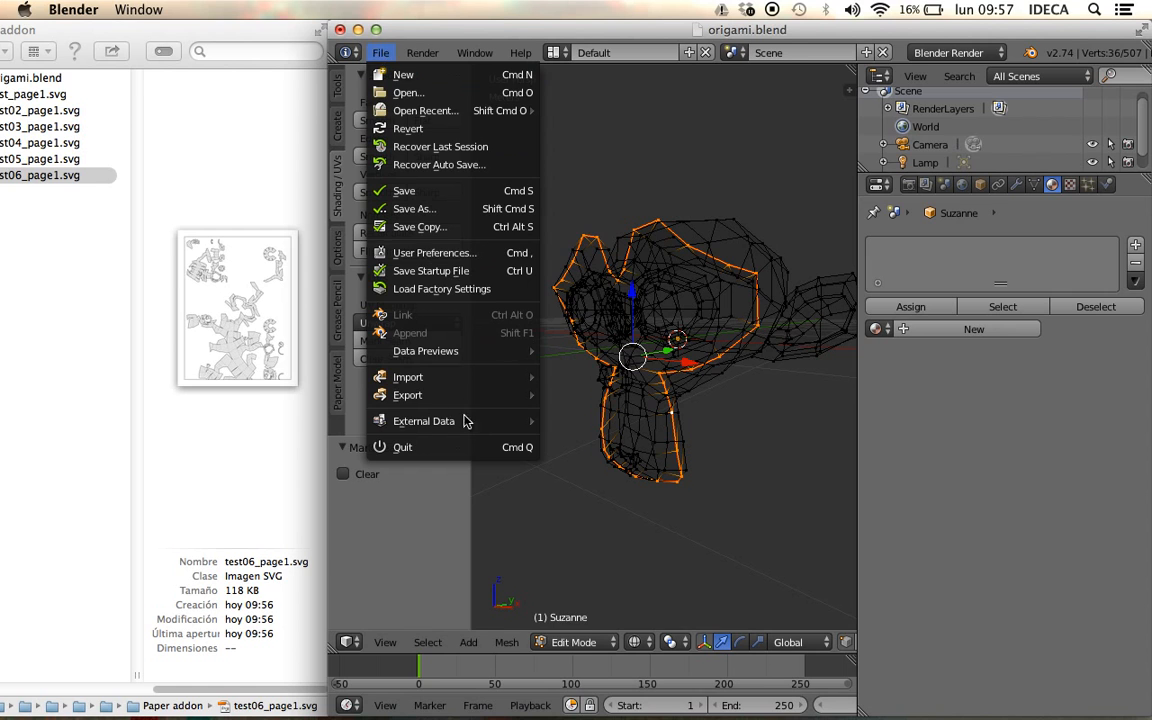
mouse_move(470, 395)
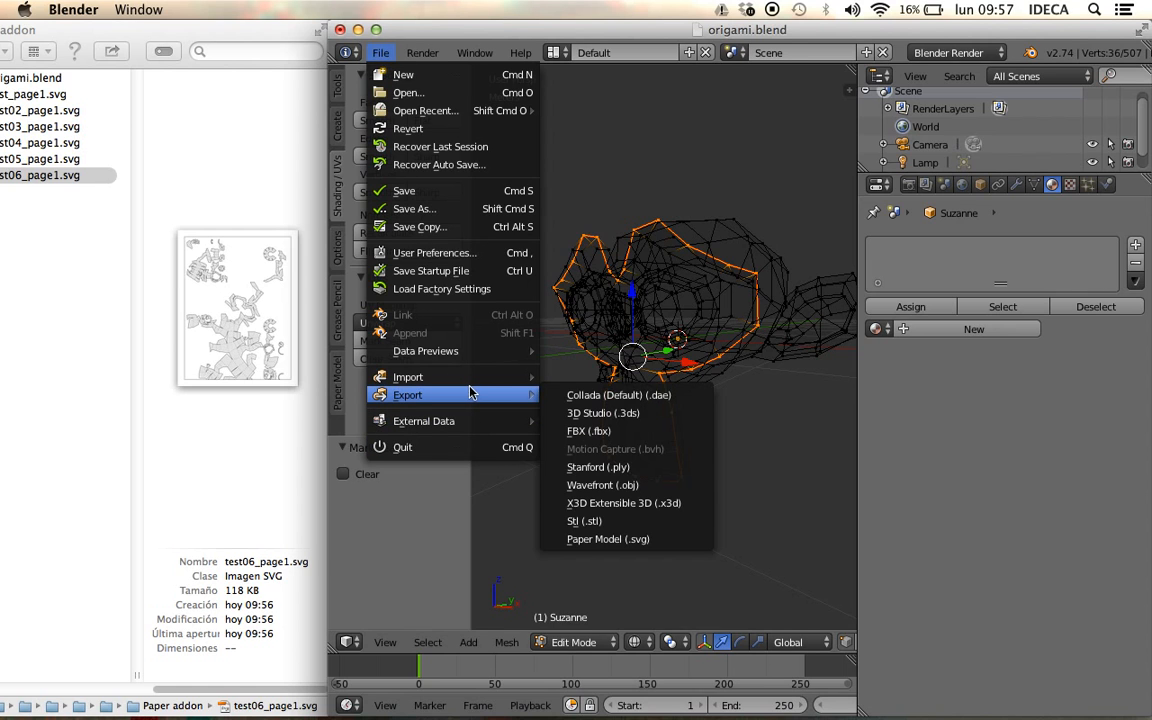
left_click(607, 540)
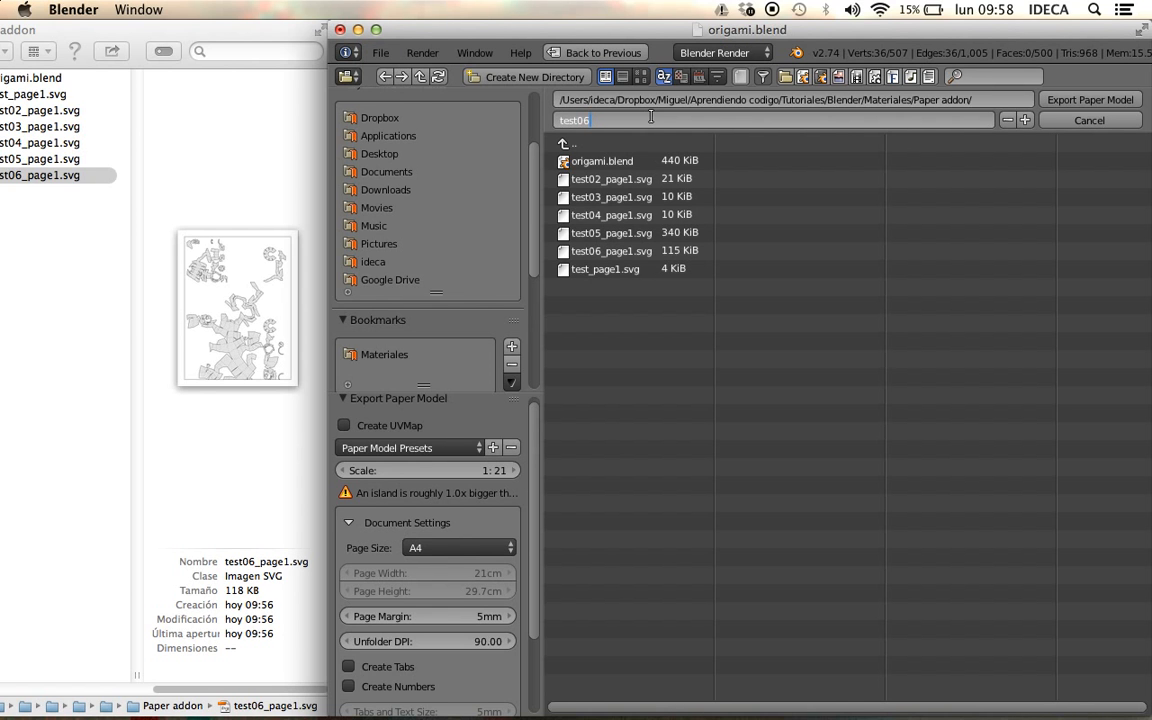
left_click(1079, 103)
left_click(1065, 98)
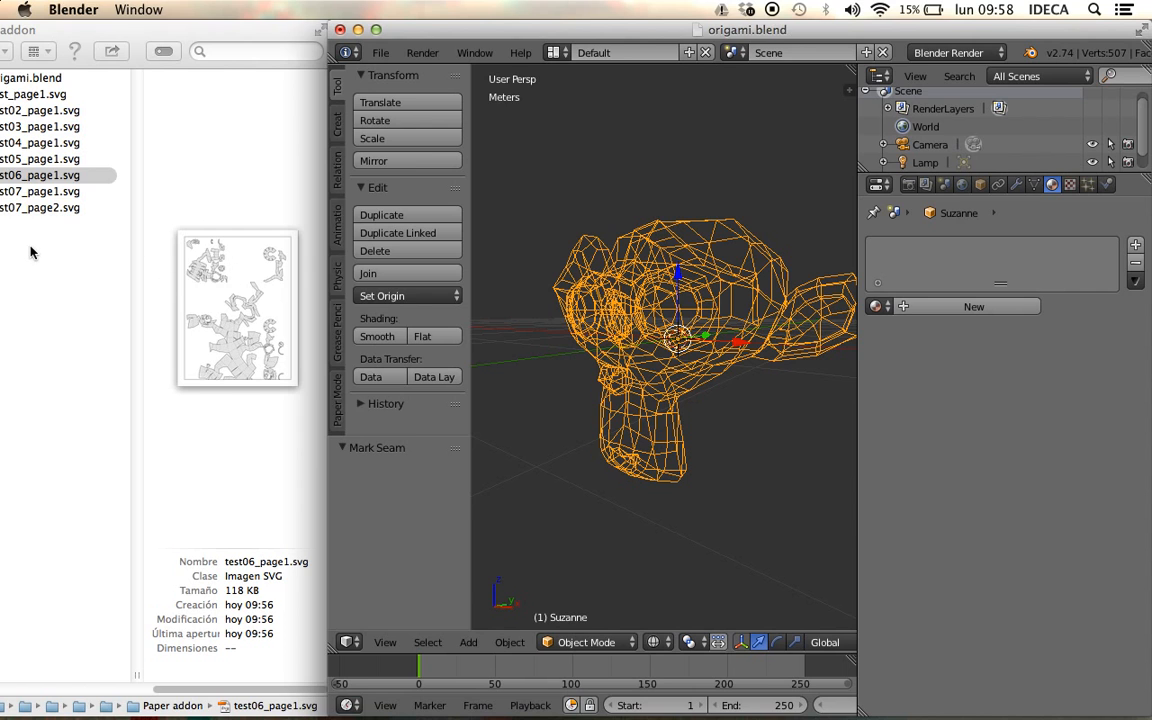
- Switch to Finder and preview test07_page1.svg, examining how the net islands are cut and laid out over the page
left_click(32, 233)
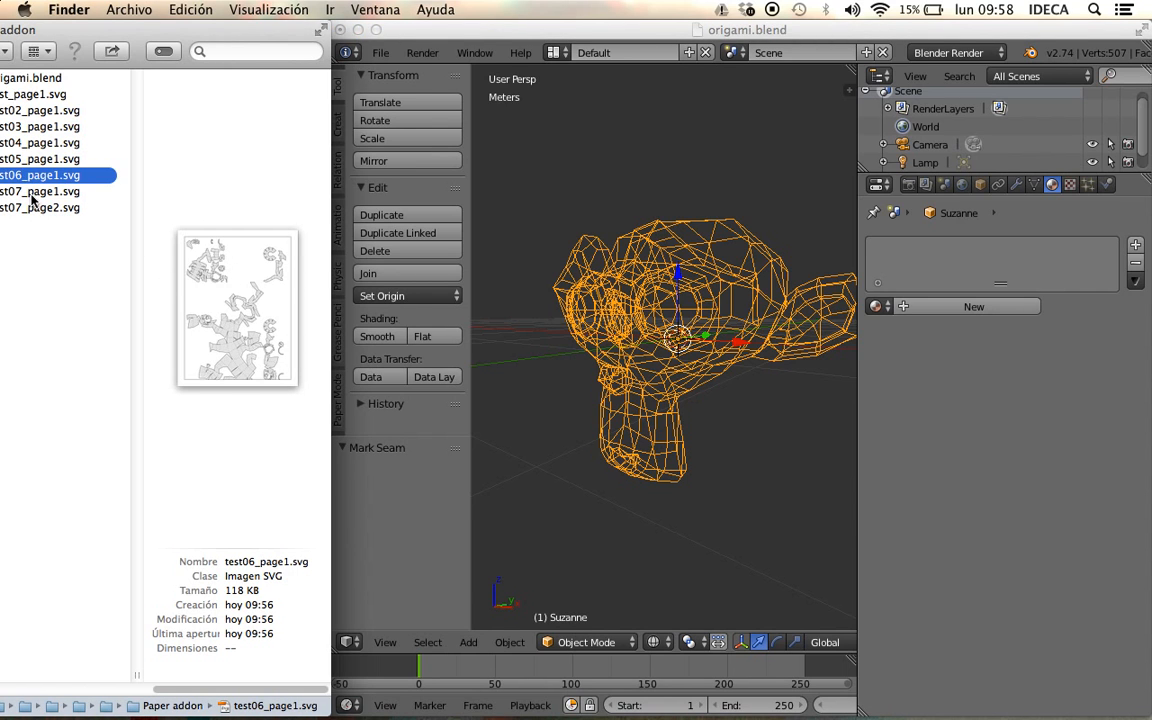
left_click(31, 195)
key("Down")
key("Up")
key("Down")
key("Up")
key("Down")
key("Up")
key("space")
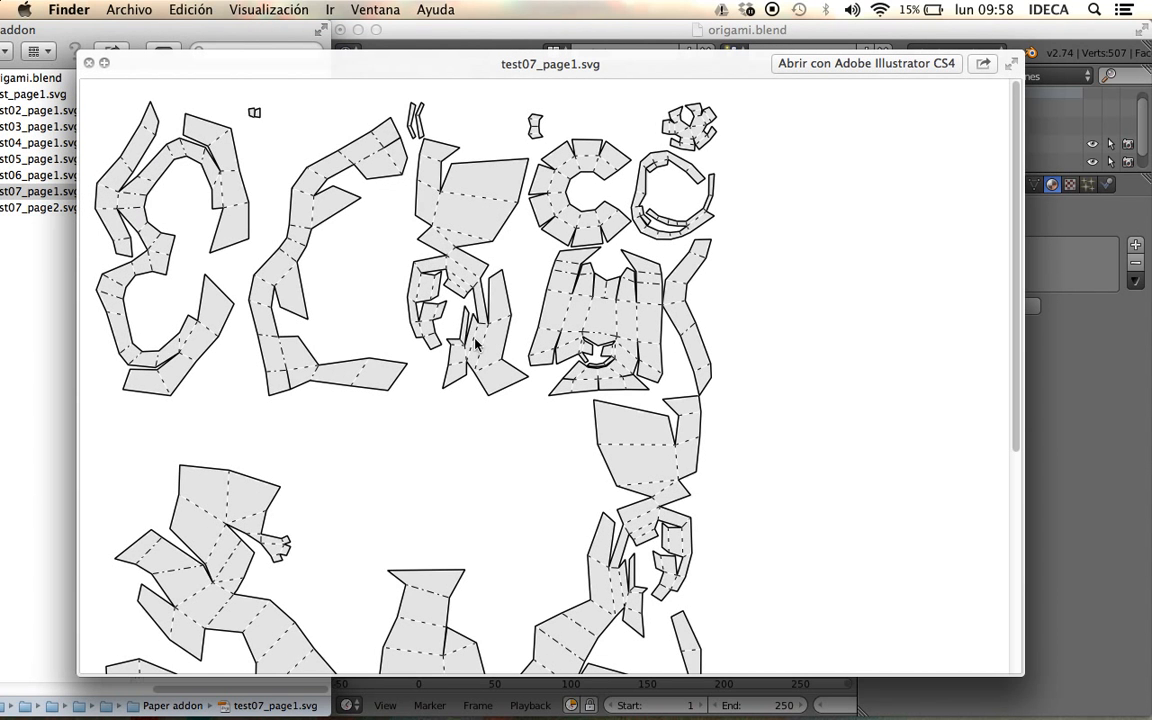
scroll(428, 312, "down", 10)
scroll(420, 330, "up", 8)
scroll(415, 340, "up", 3)
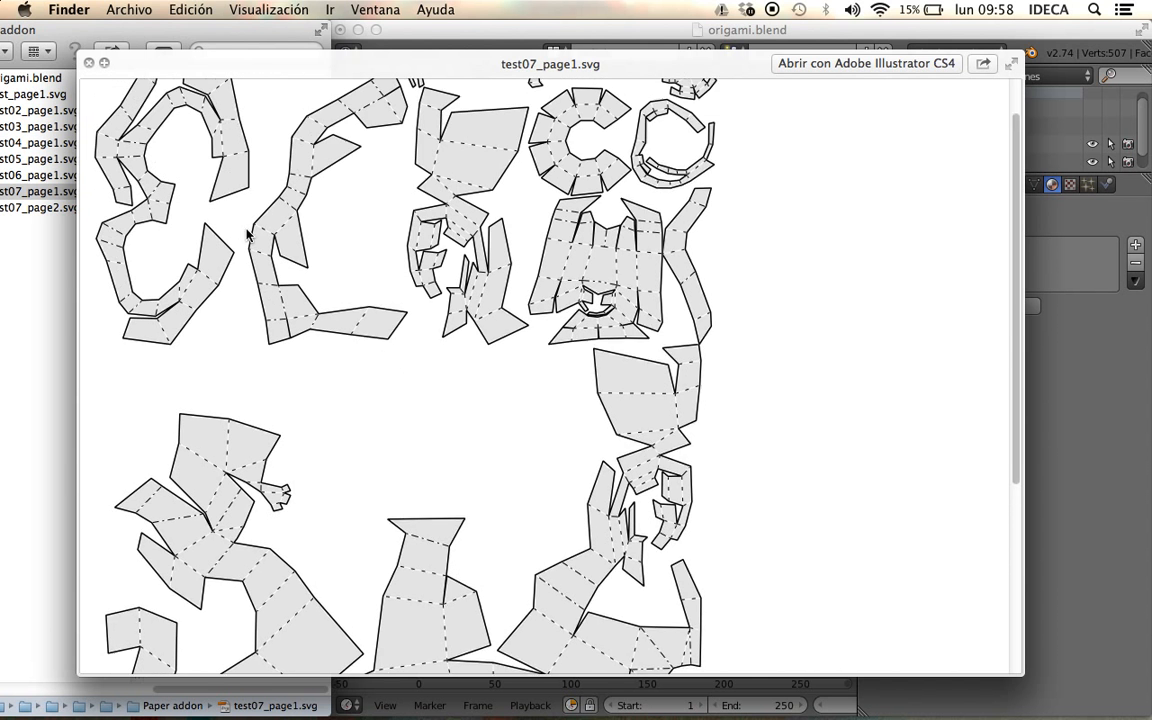
scroll(375, 290, "down", 8)
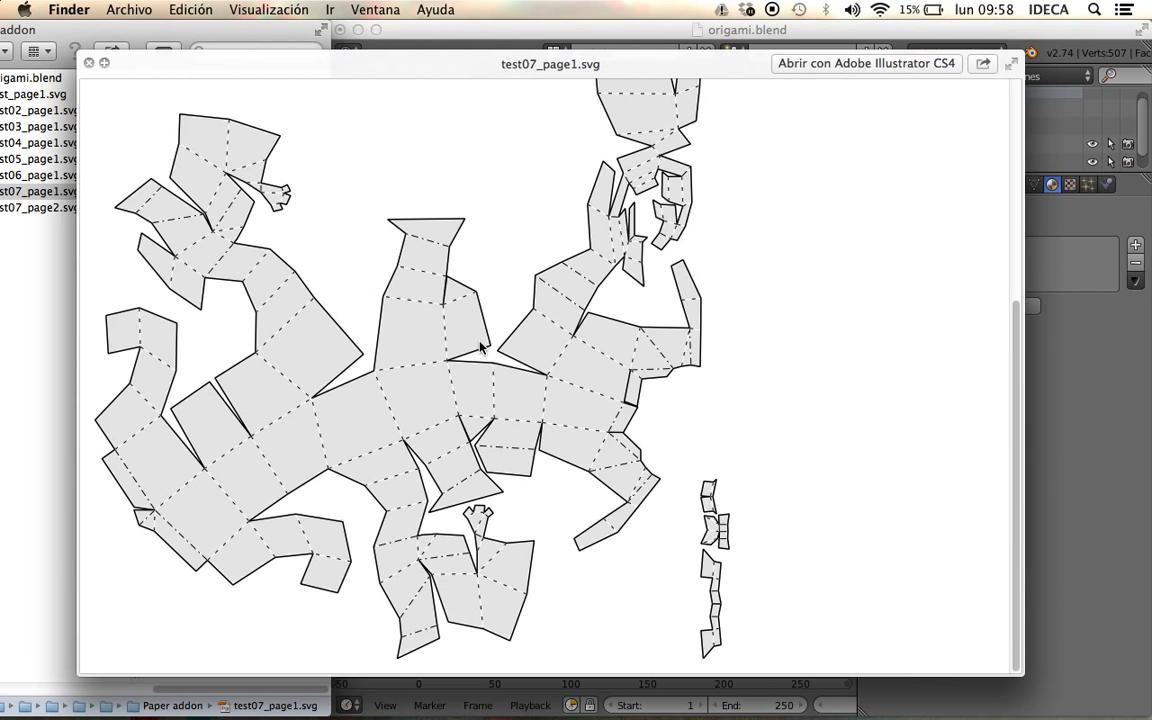
scroll(480, 345, "up", 8)
scroll(393, 348, "down", 8)
scroll(393, 348, "up", 8)
- Examine the net islands in test07_page2.svg, recheck test07_page1.svg, and close the preview
key("Down")
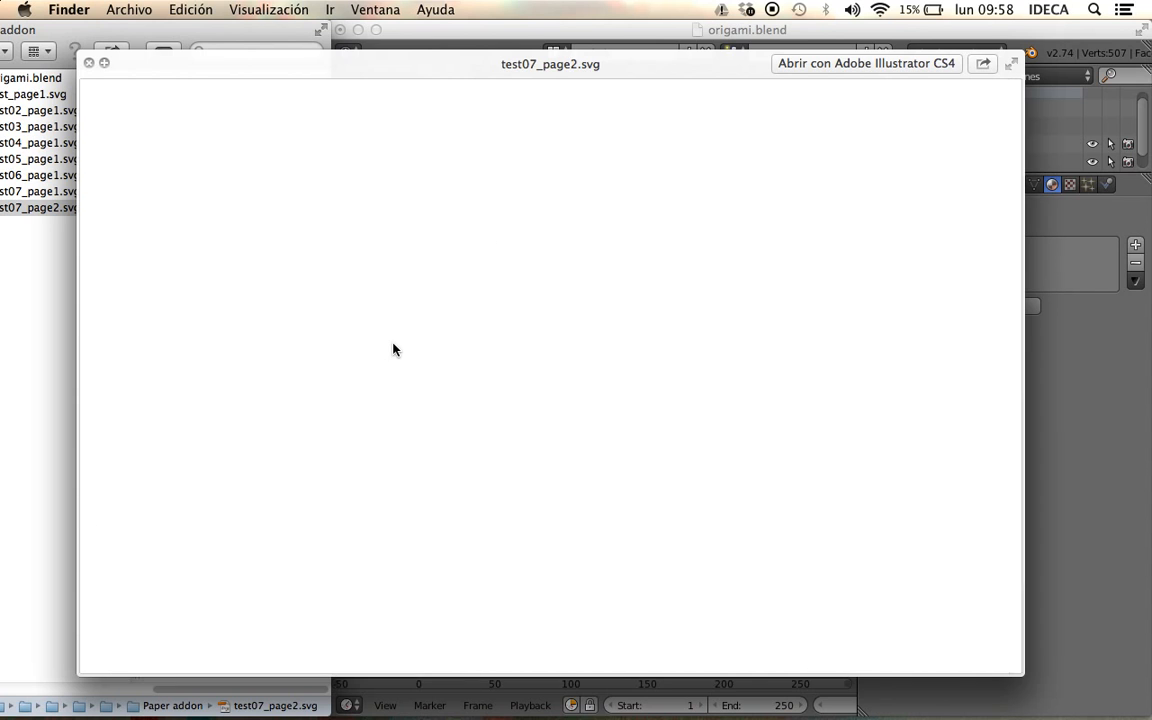
scroll(393, 348, "down", 7)
scroll(447, 374, "up", 8)
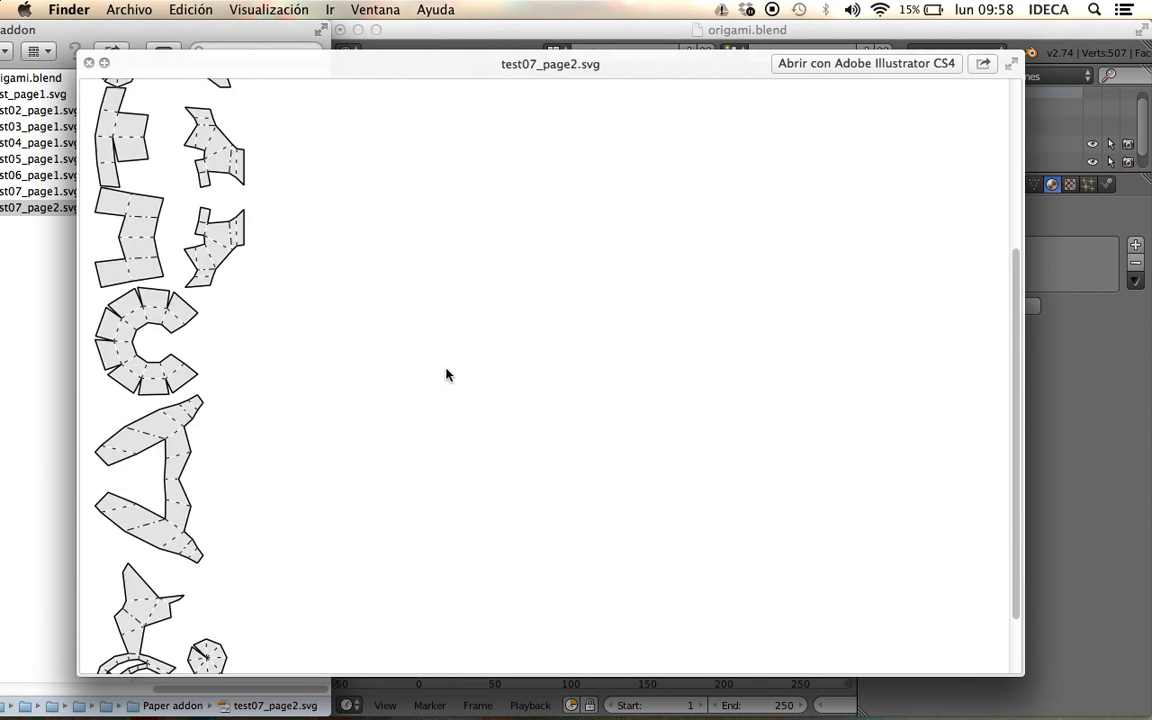
scroll(447, 374, "down", 7)
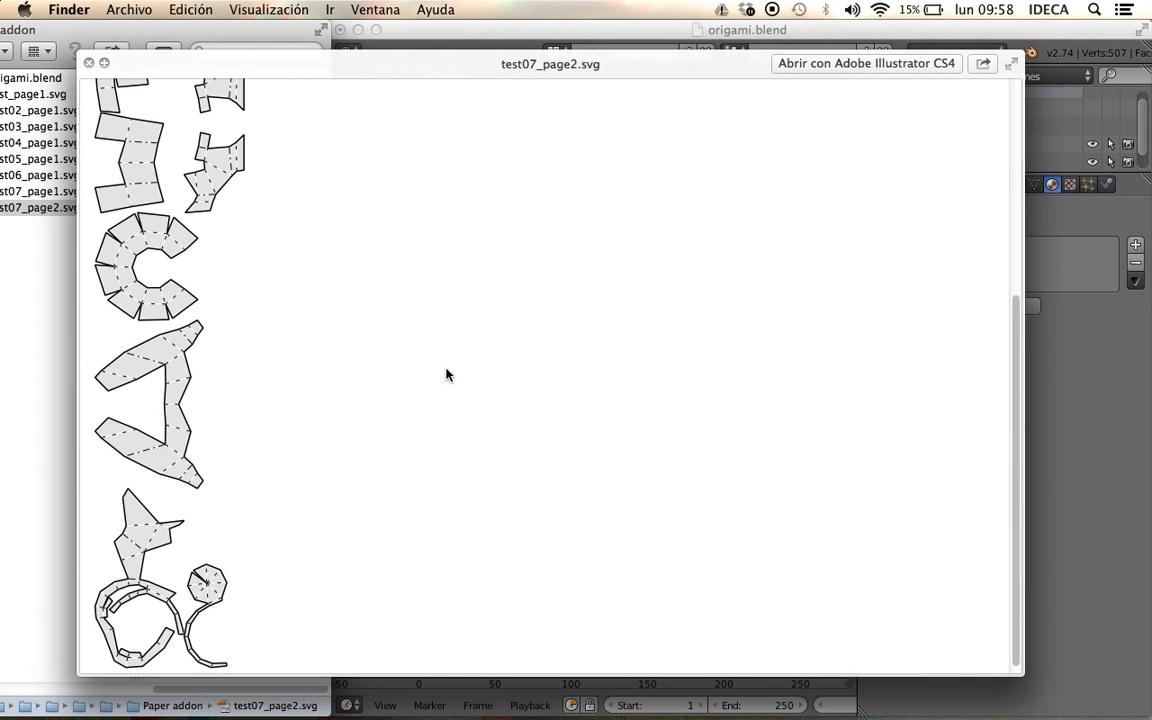
key("Up")
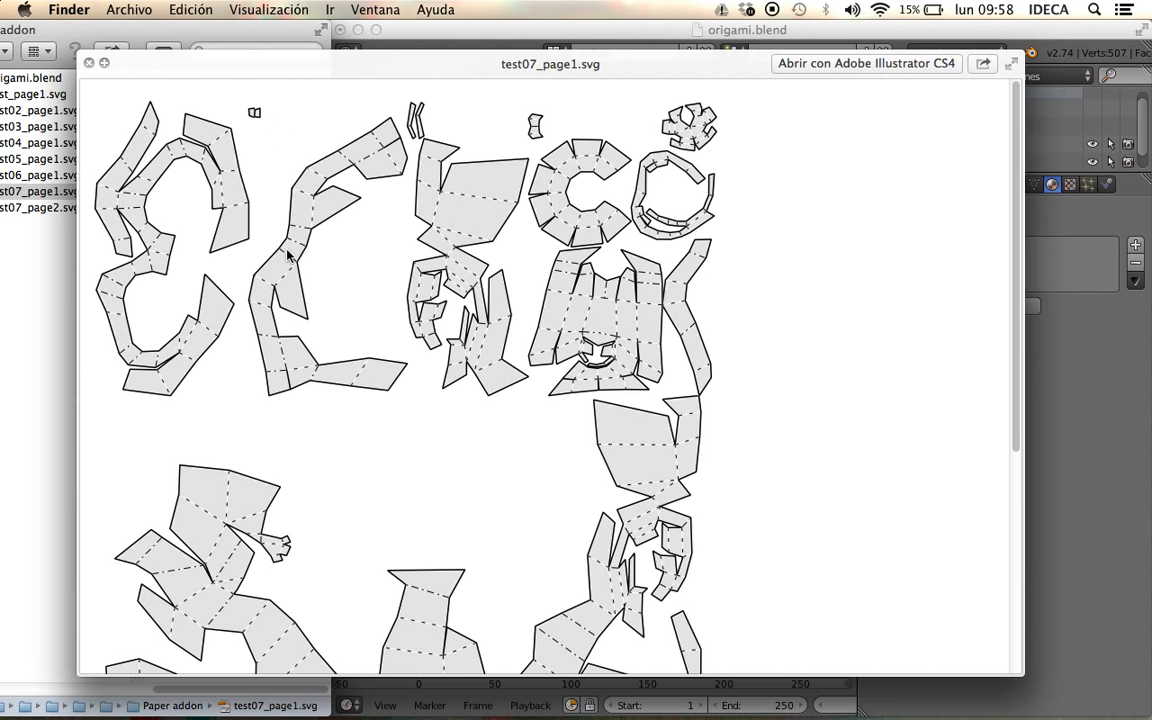
scroll(329, 429, "down", 6)
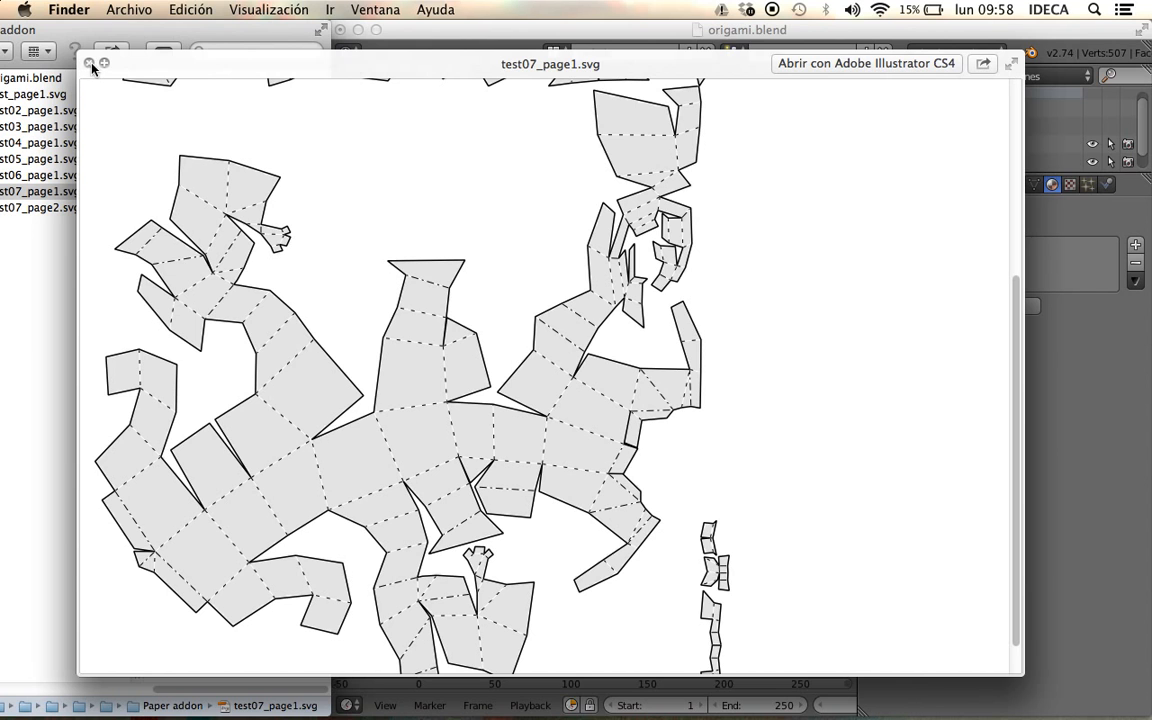
left_click(88, 64)
key("Down")
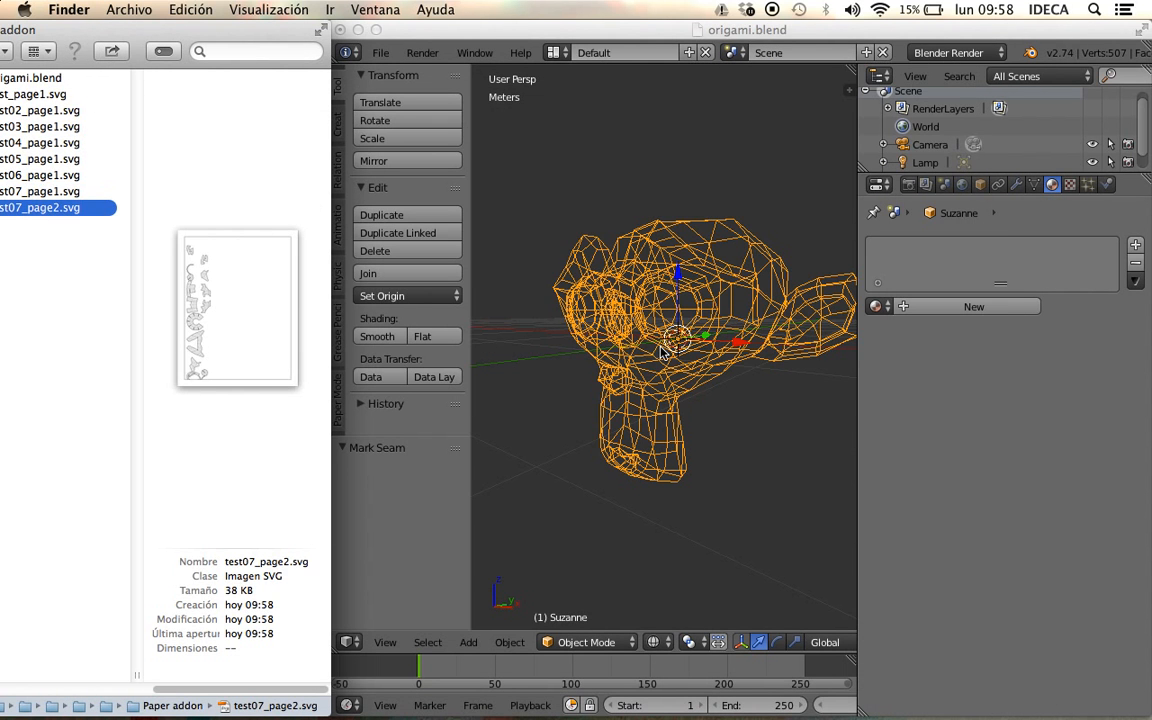
- Switch to Blender, return the viewport to solid shading, and deselect the monkey
left_click(645, 348)
key("z")
key("a")
mouse_move(645, 348)
middle_mouse_down()
mouse_move(615, 320)
mouse_move(630, 311)
middle_mouse_up()
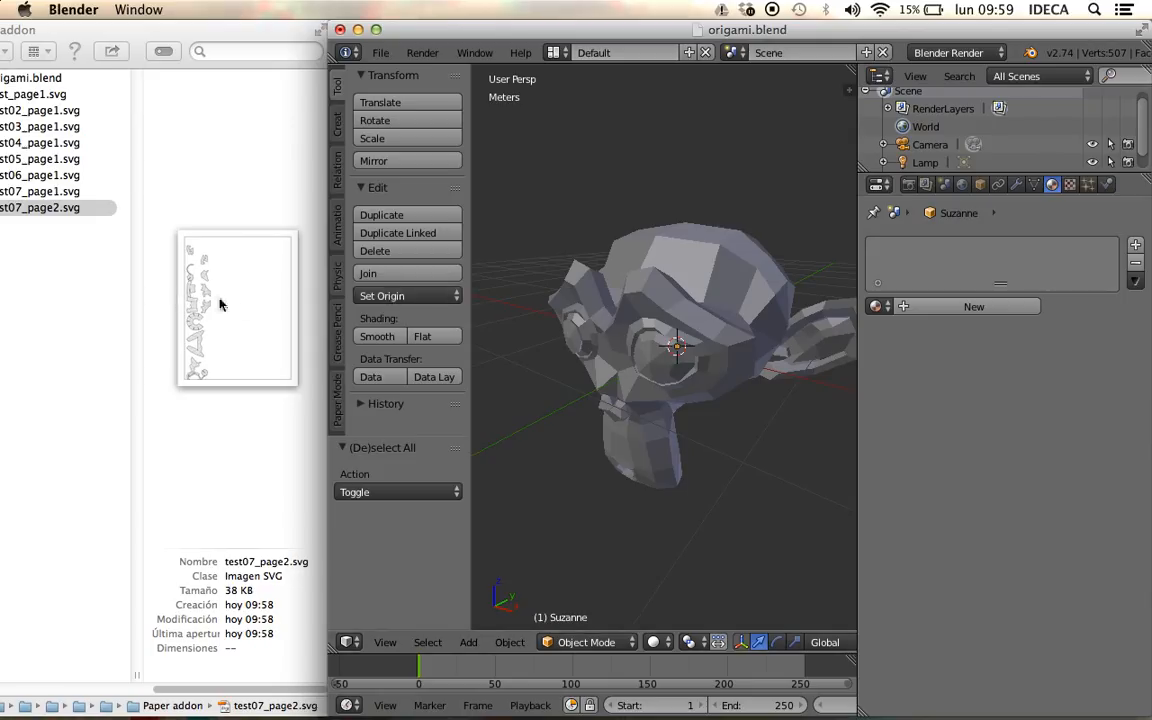
- Start a paper model export of the monkey with tabs and numbers enabled and a tabs and text size of 1 m
left_click(380, 52)
mouse_move(470, 395)
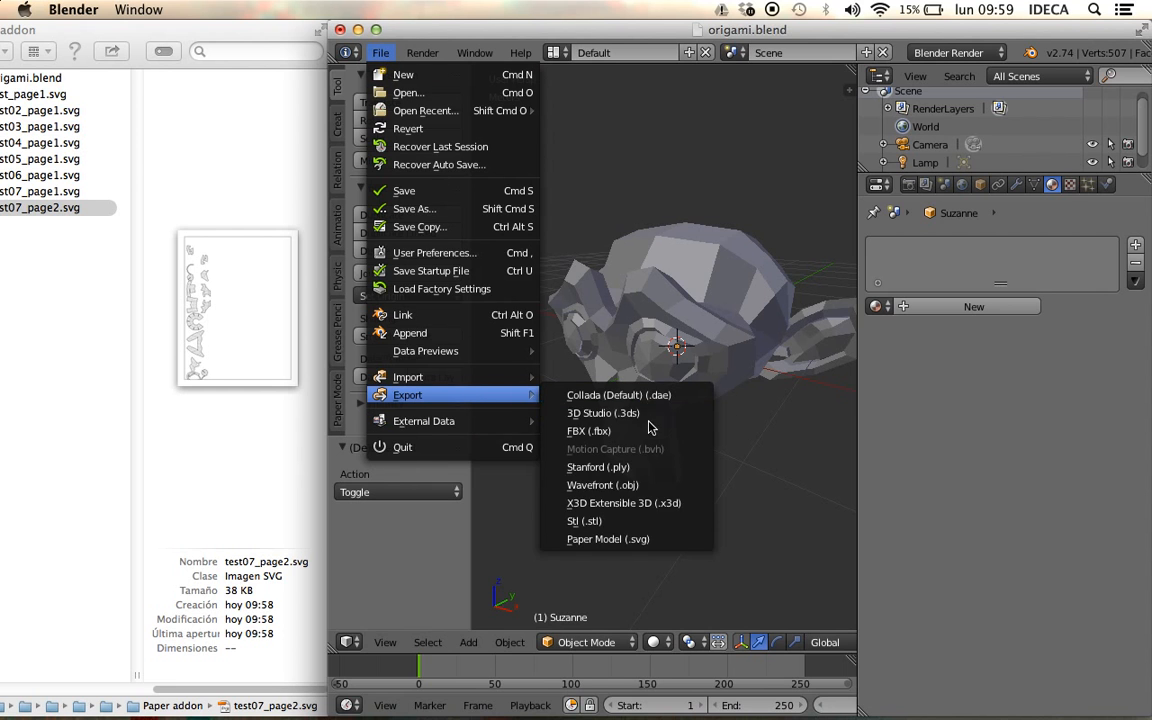
left_click(638, 540)
scroll(450, 570, "down", 4)
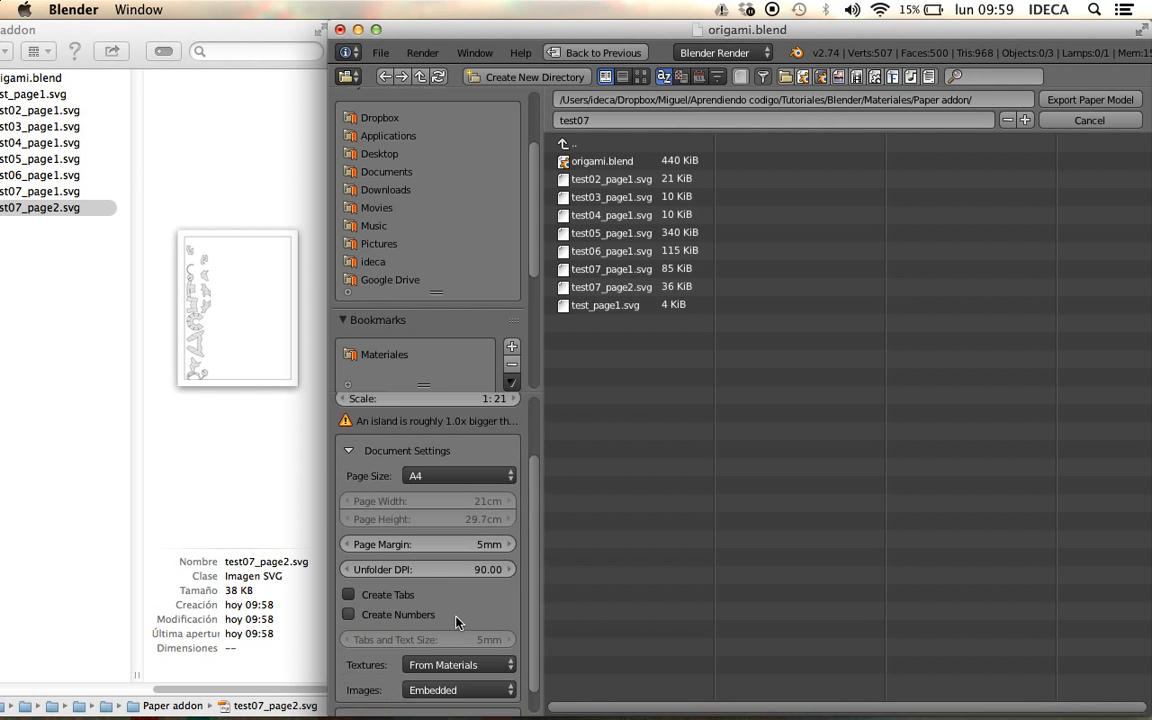
left_click(348, 567)
left_click(348, 587)
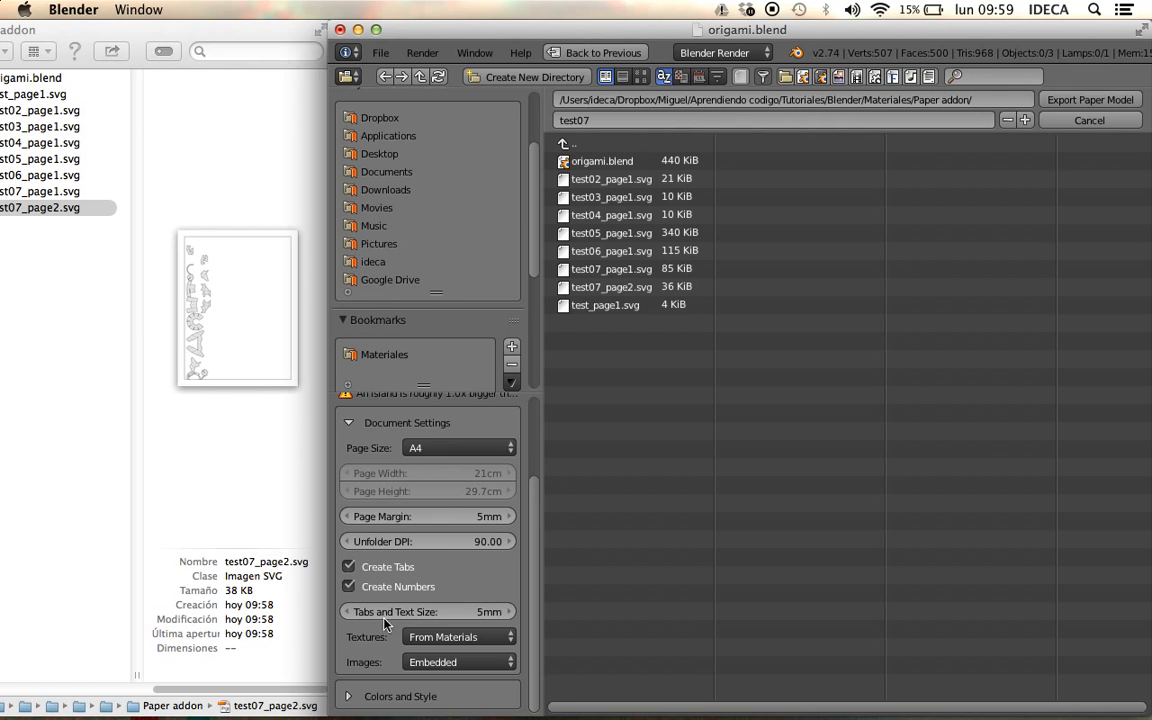
left_click(390, 611)
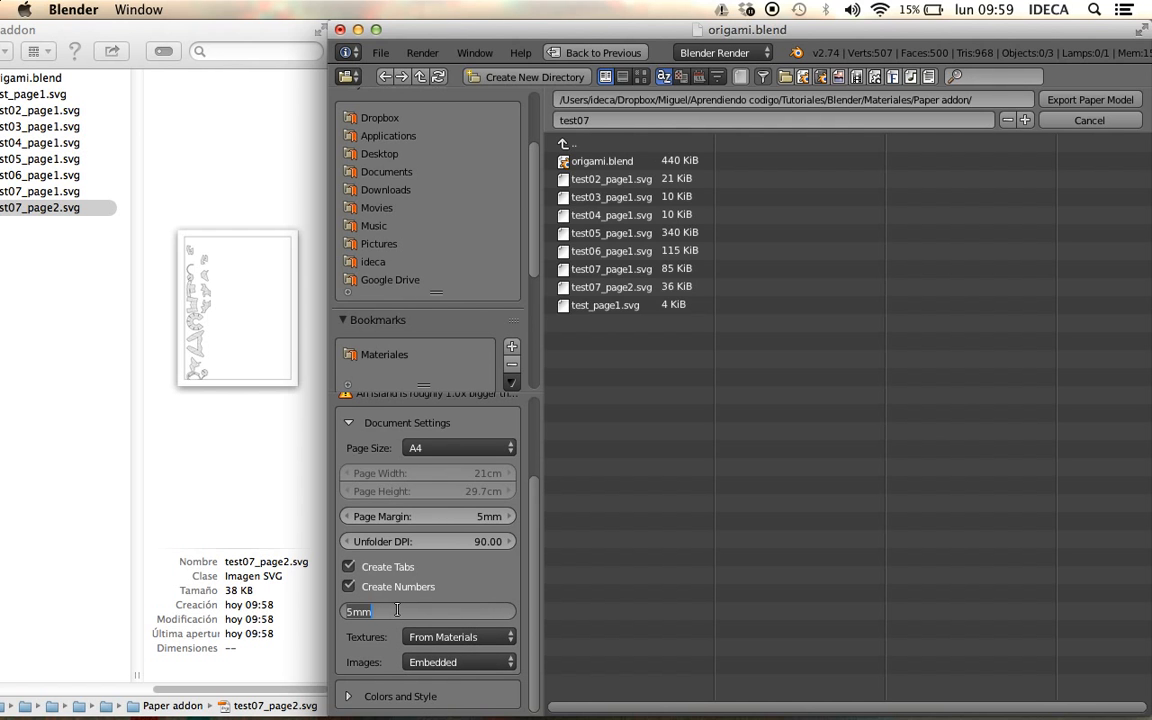
type("1")
key("Return")
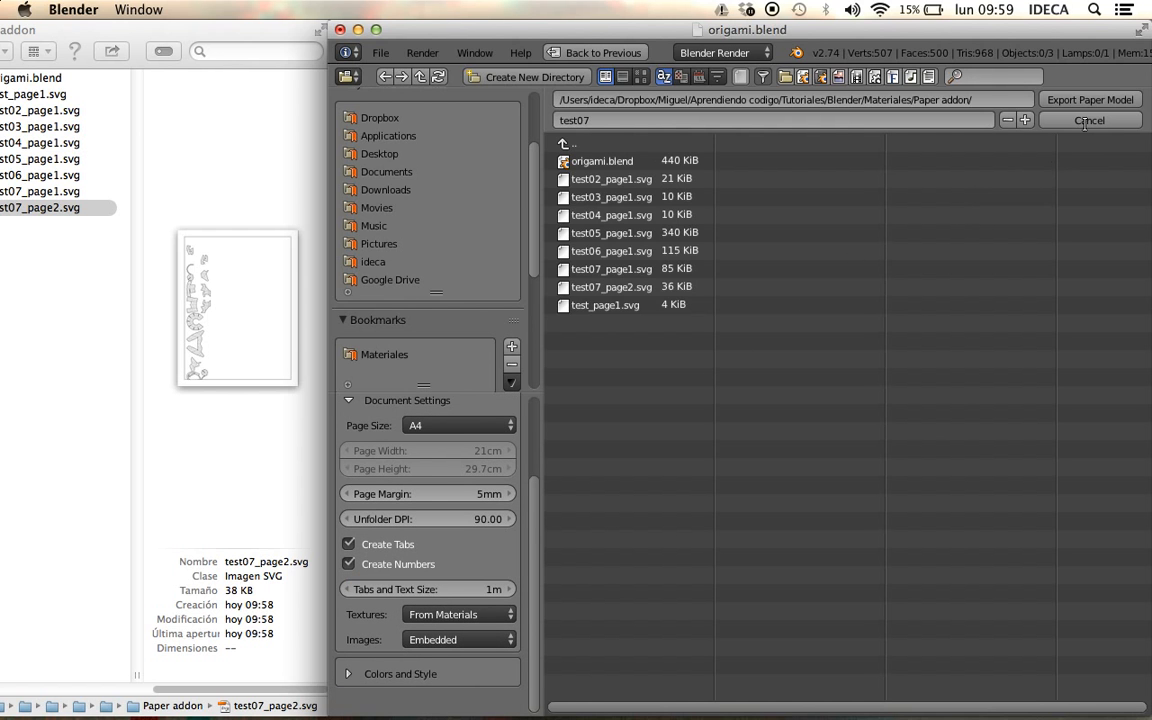
- Name the paper model file test08 and try to export the monkey
left_click(748, 120)
key("Return")
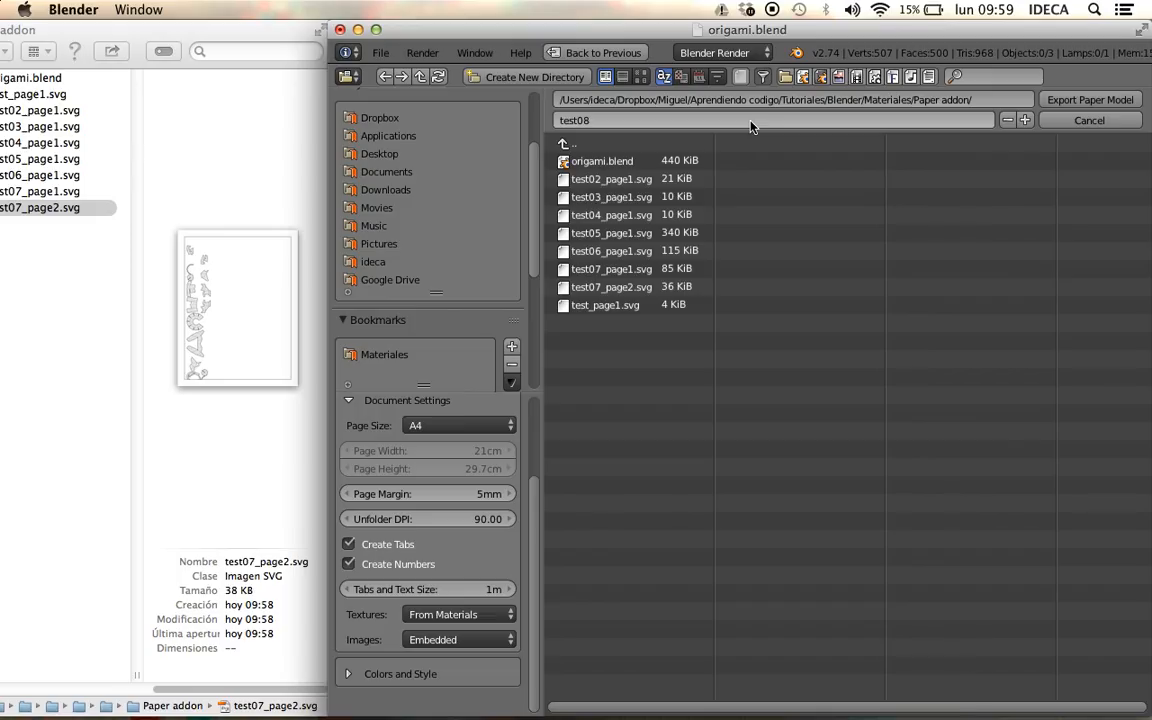
left_click(1098, 103)
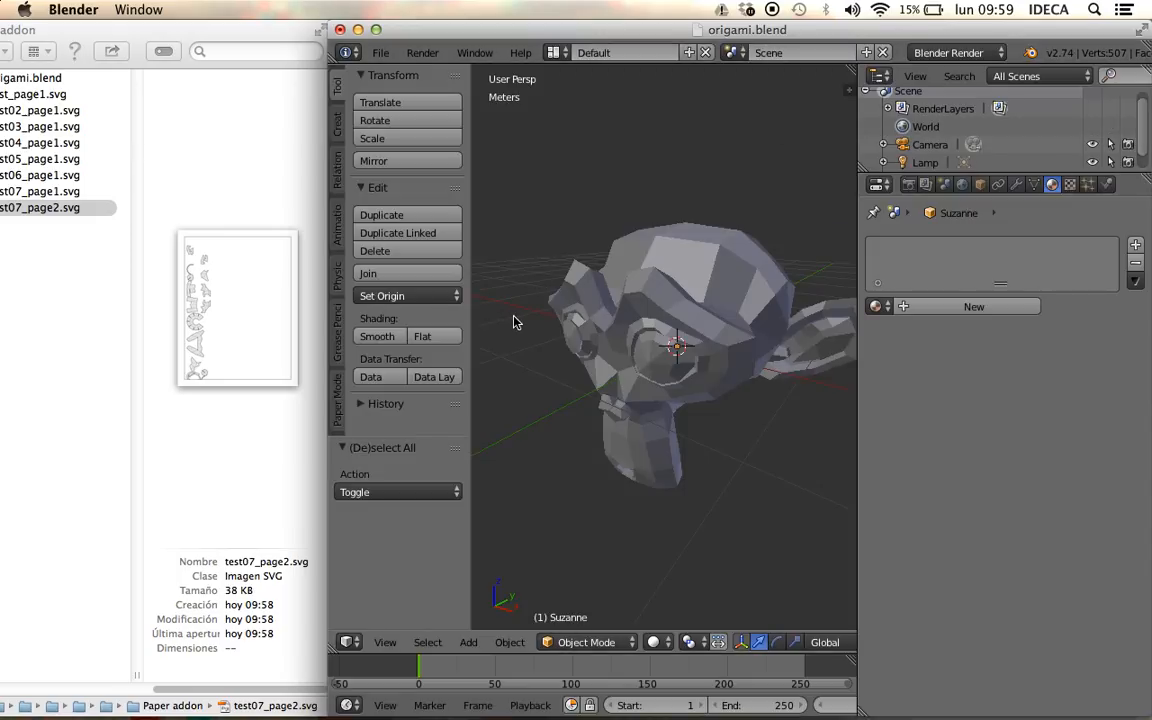
- Try to export the monkey as the test08 paper model at a scale of 1:25, without tabs or numbers
left_click(380, 52)
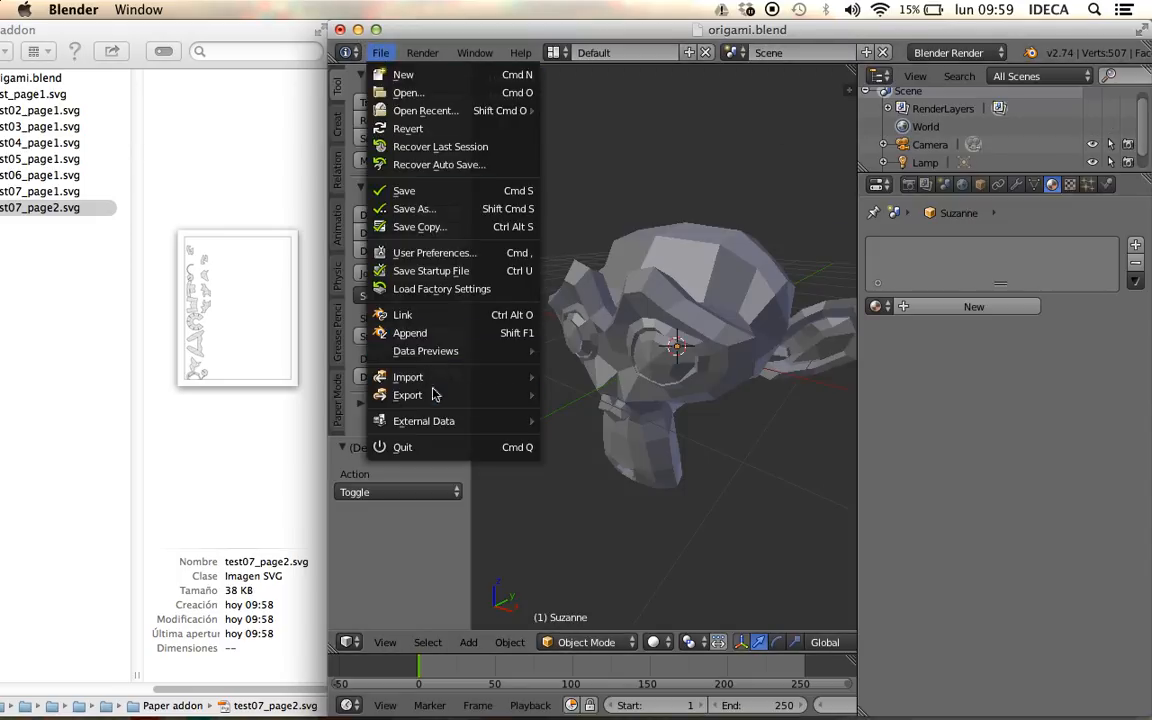
mouse_move(436, 404)
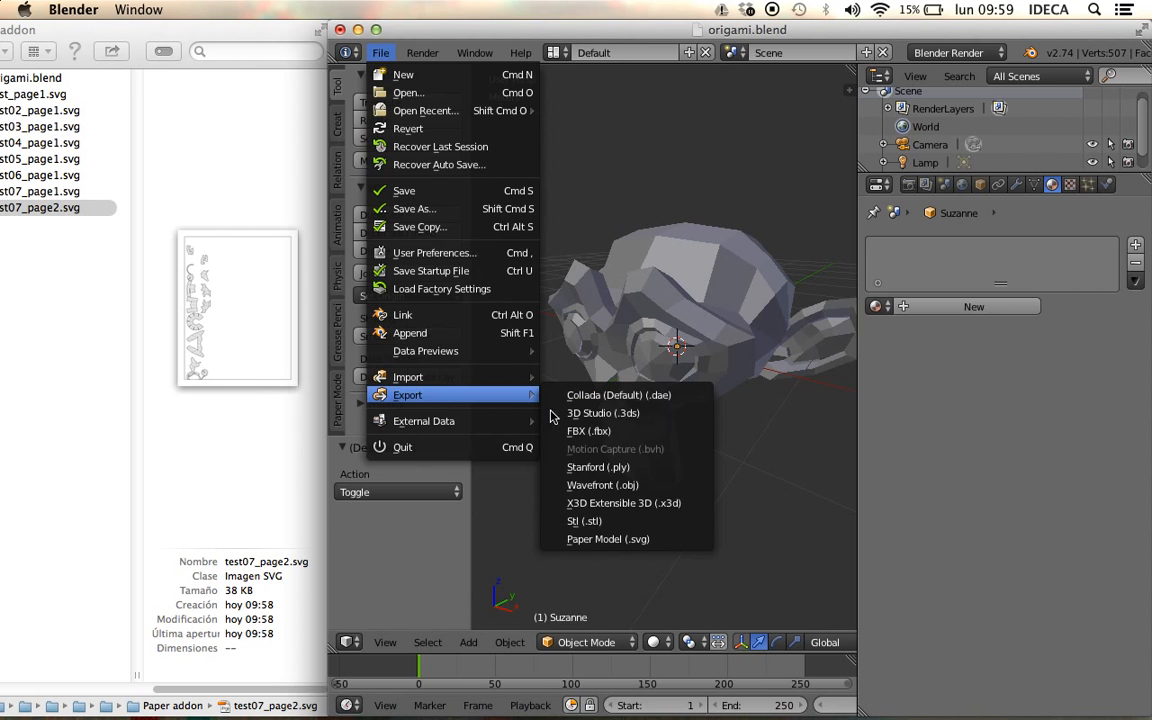
left_click(612, 539)
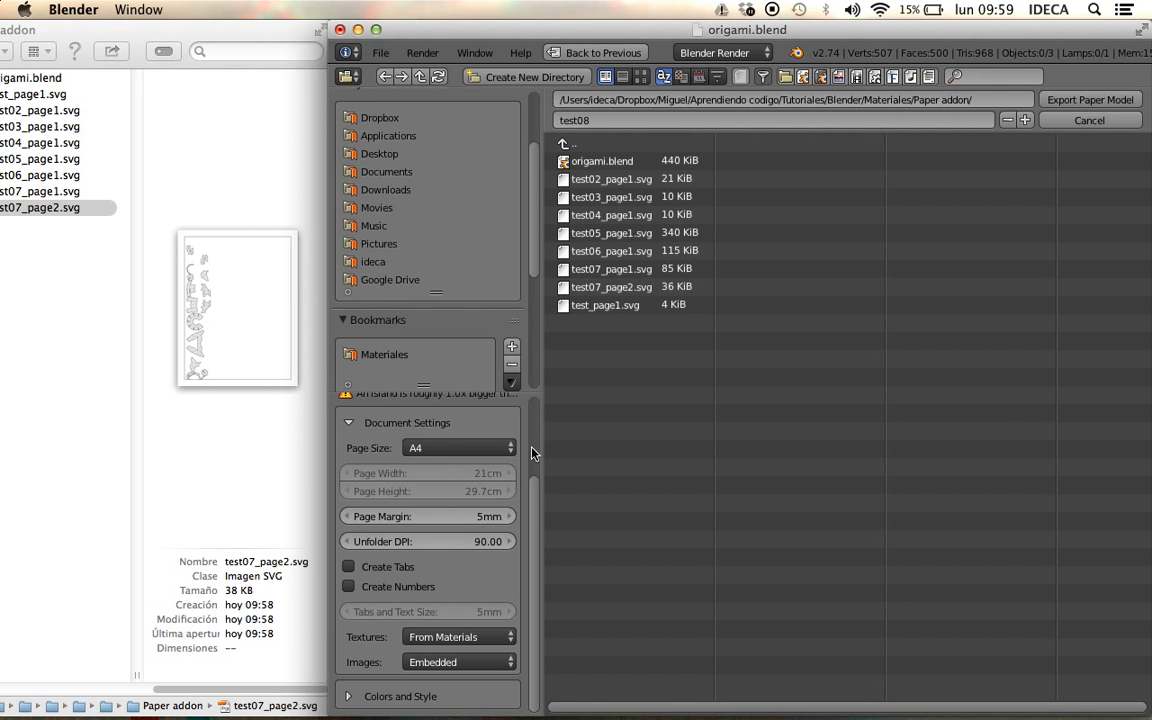
scroll(480, 460, "up", 3)
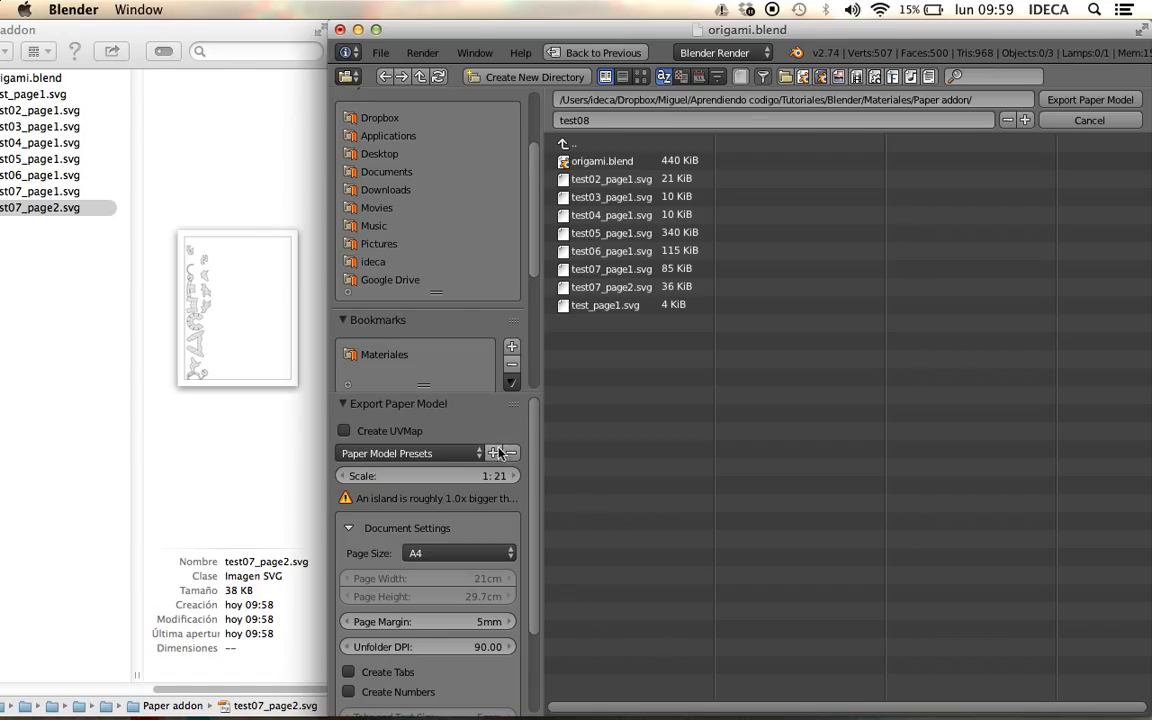
left_click(488, 478)
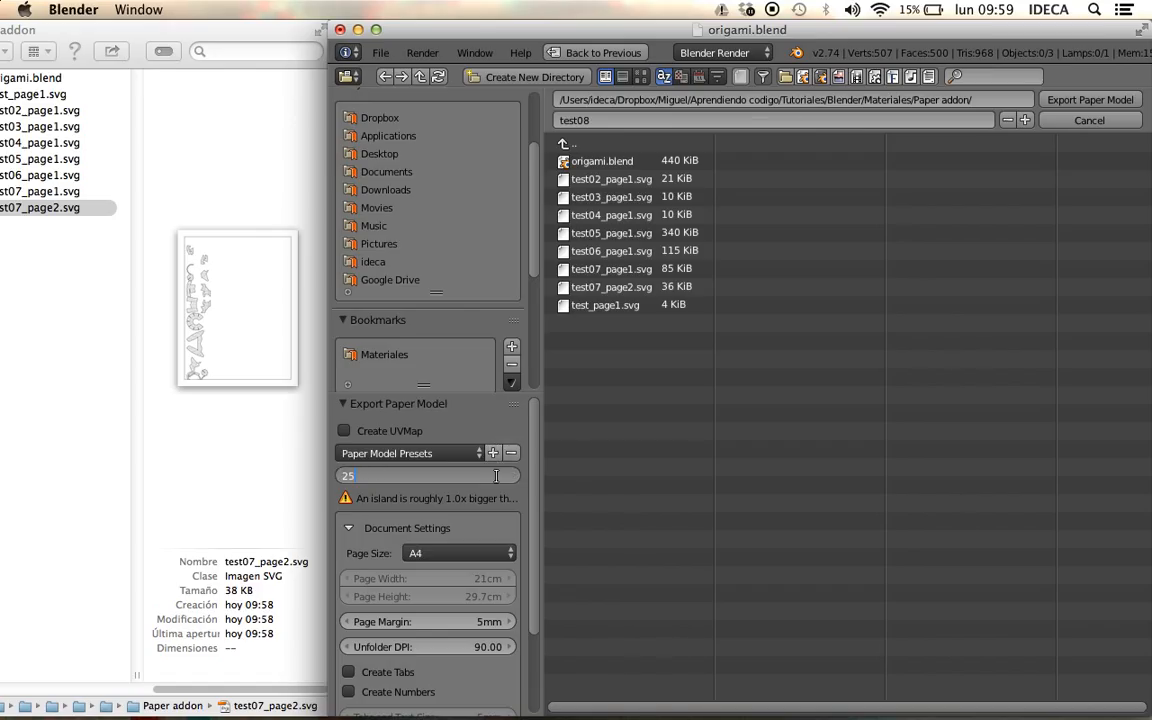
key("Return")
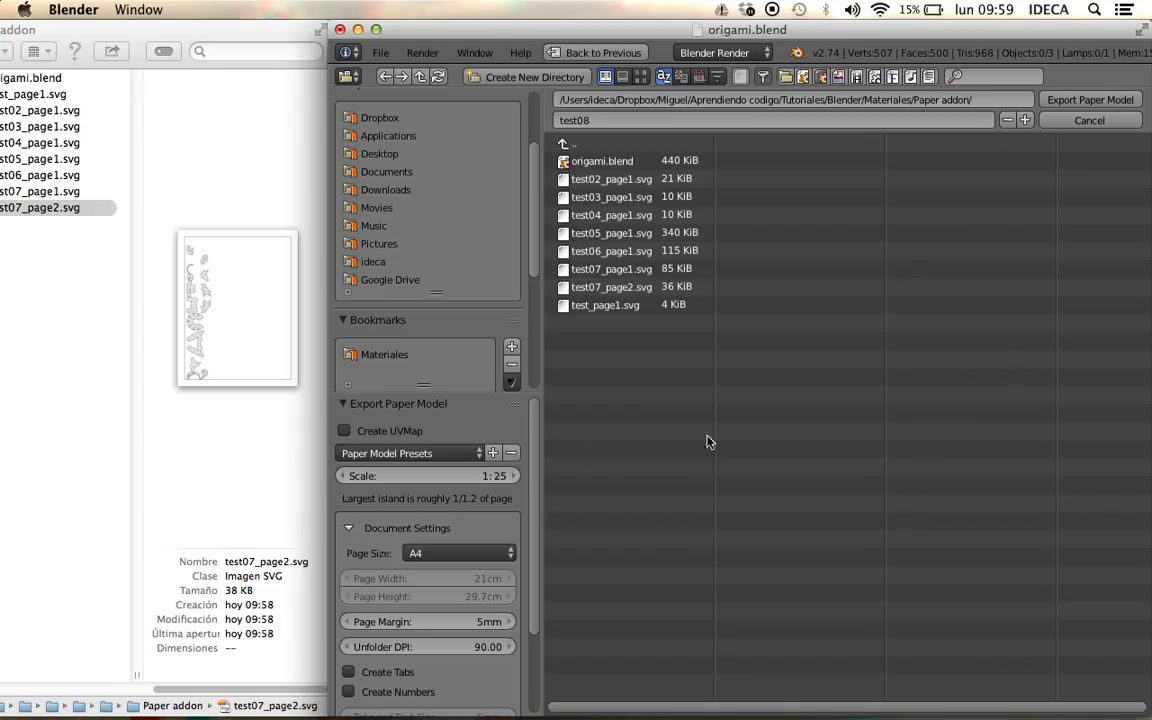
left_click(1088, 100)
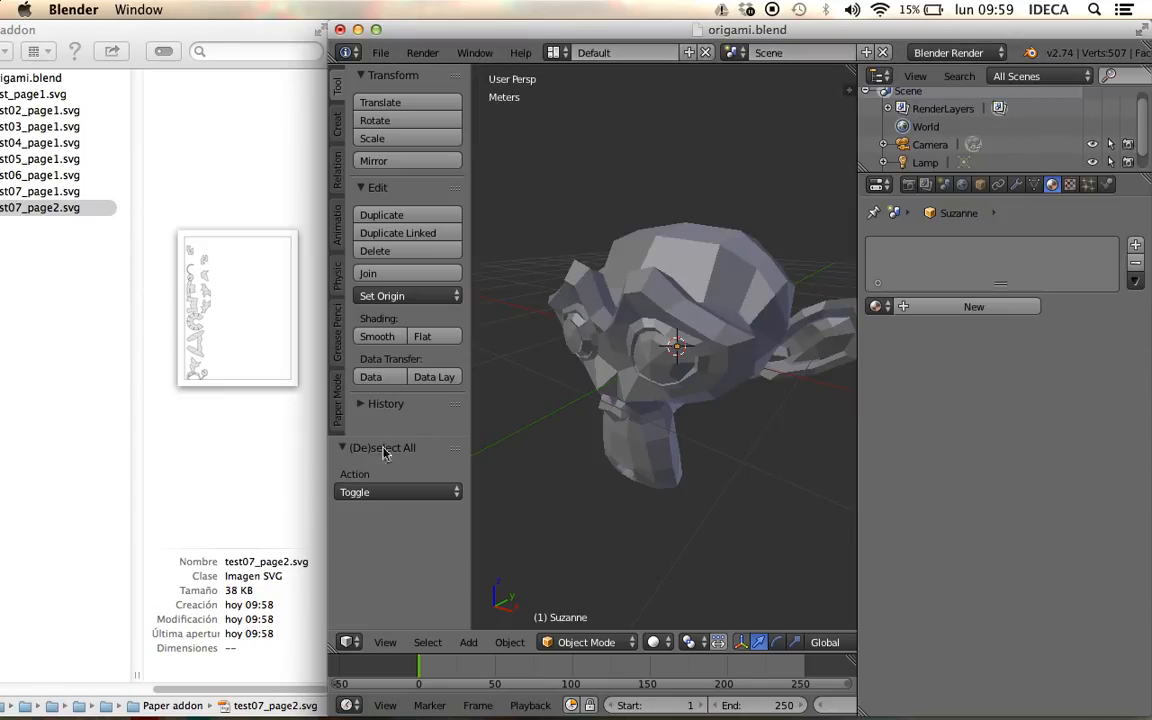
- Start another paper model export of the monkey, enabling tabs and numbers with a tabs and text size of 5 mm
left_click(386, 54)
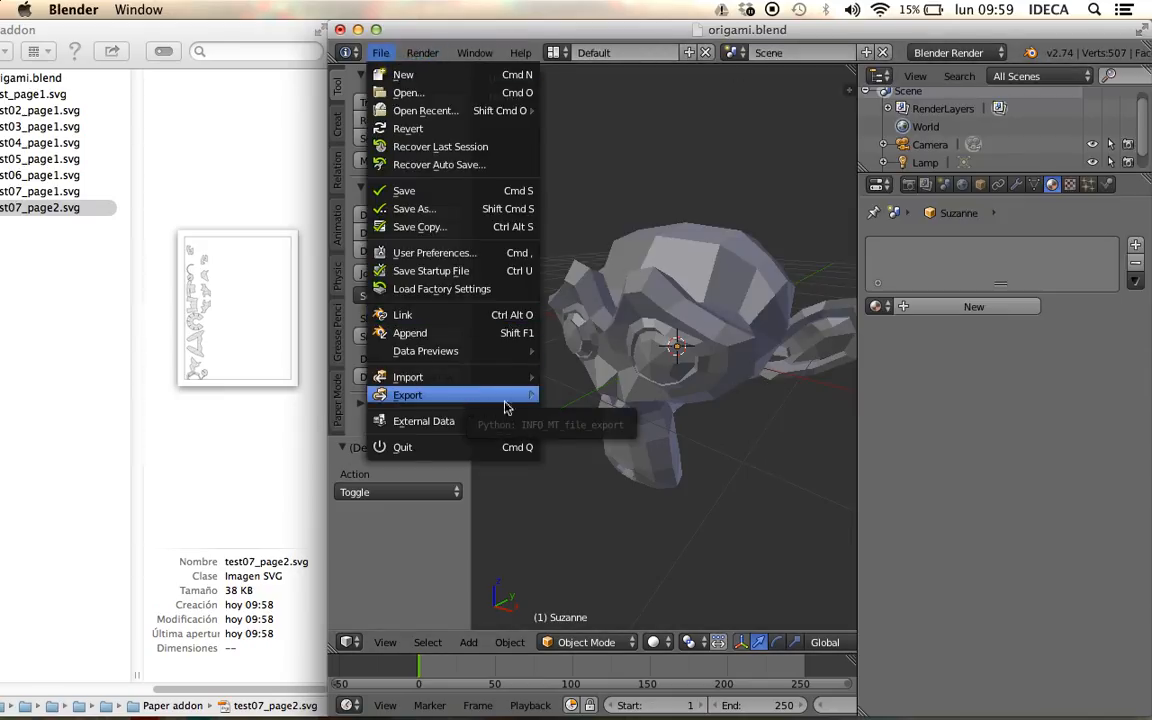
mouse_move(520, 395)
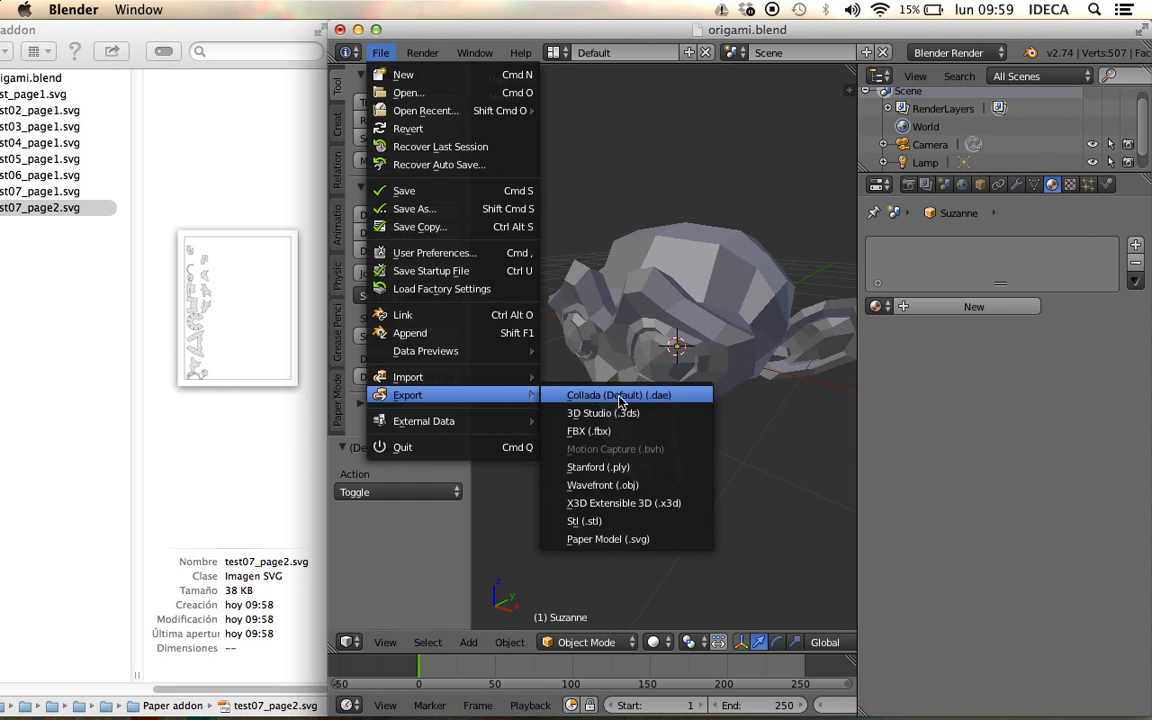
left_click(645, 538)
scroll(422, 612, "down", 4)
scroll(422, 612, "down", 3)
left_click(349, 567)
left_click(349, 587)
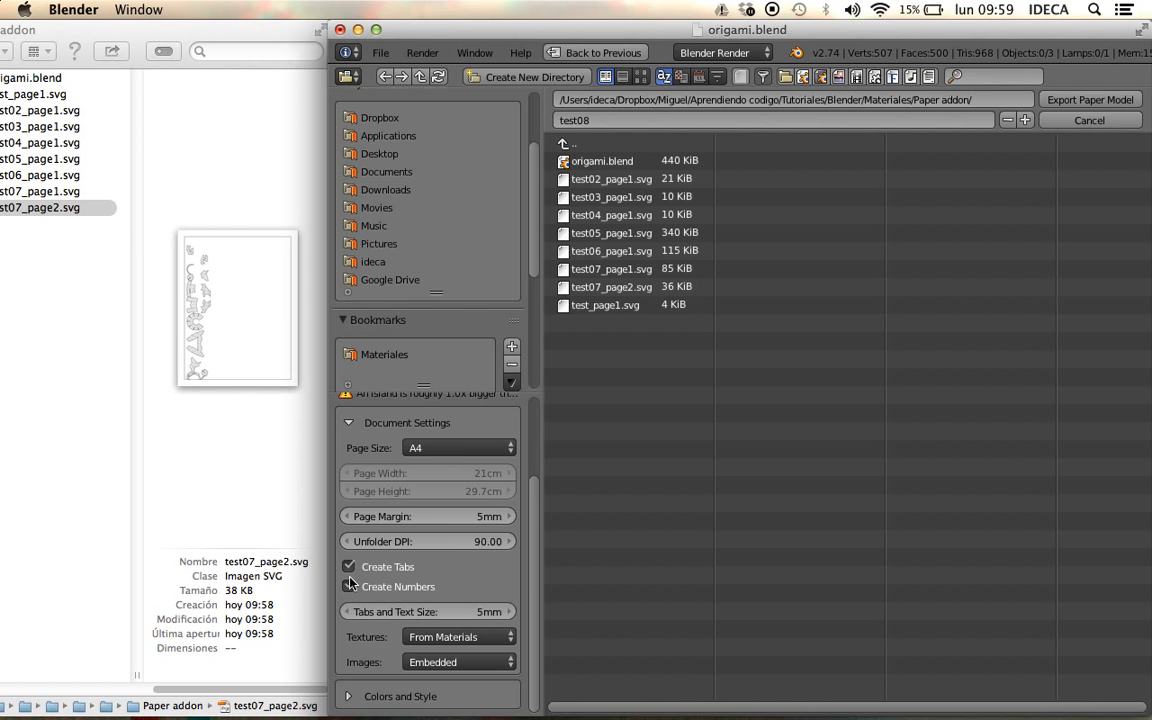
double_click(428, 611)
key("Return")
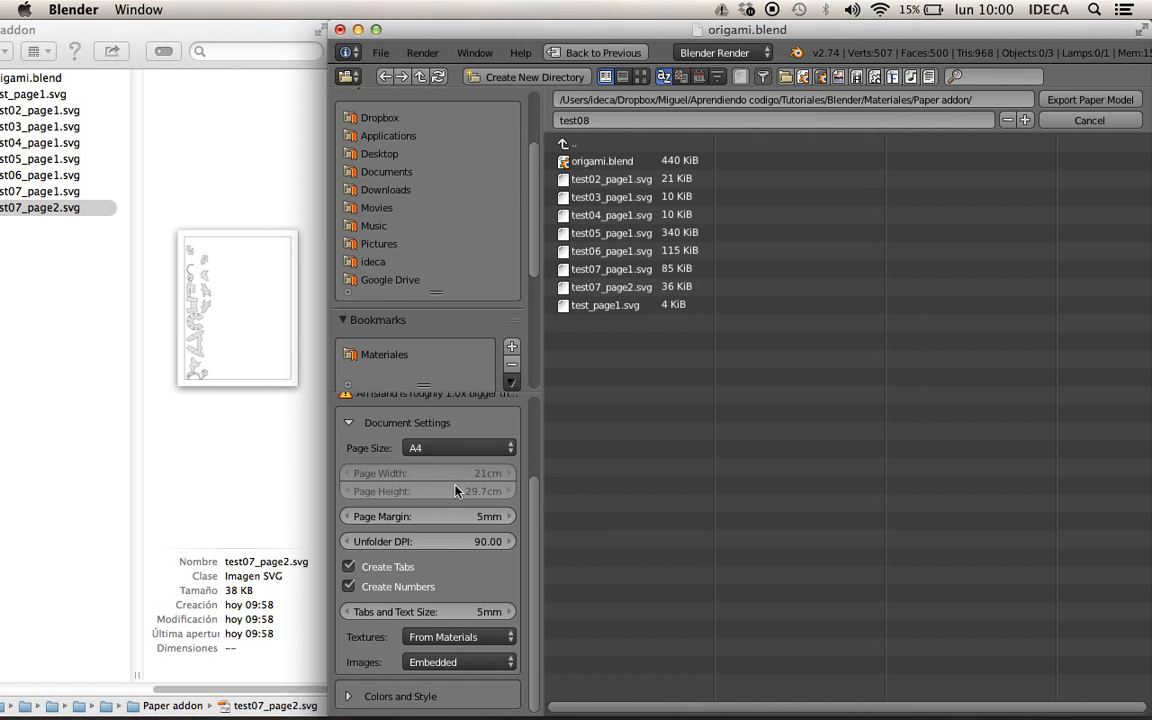
- Set the paper model scale to 1:30 and try to export the monkey as test08
scroll(409, 436, "up", 4)
double_click(468, 476)
type("30")
key("Return")
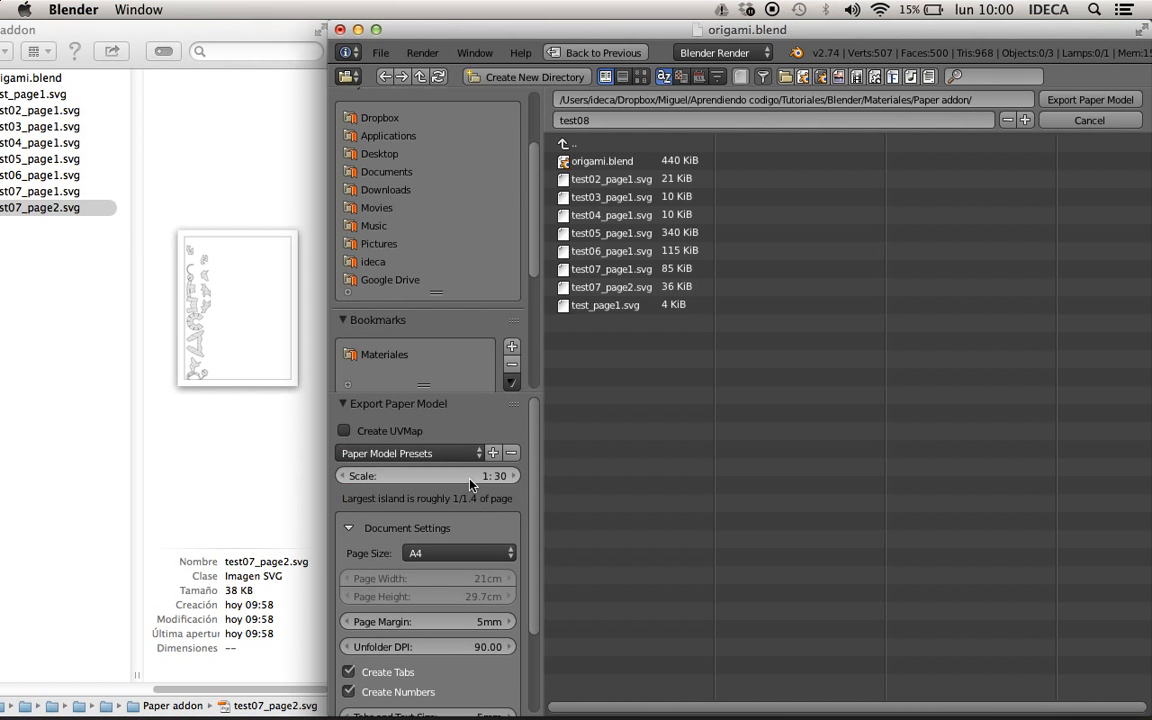
scroll(430, 615, "down", 4)
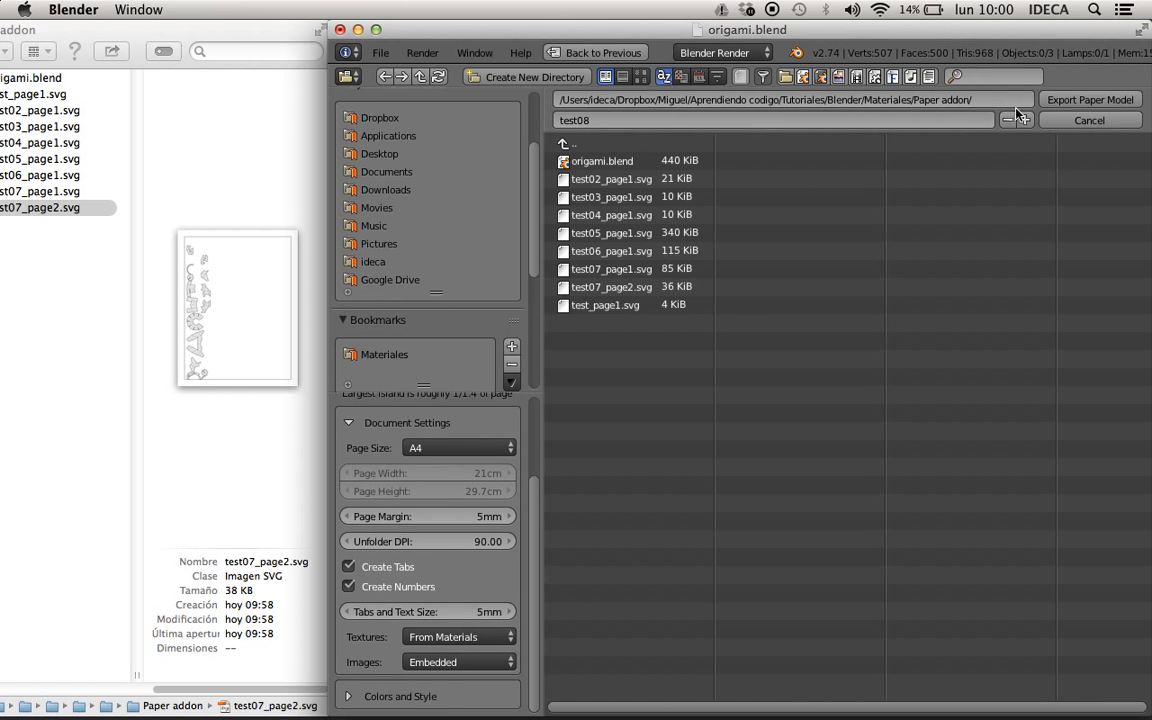
left_click(1089, 100)
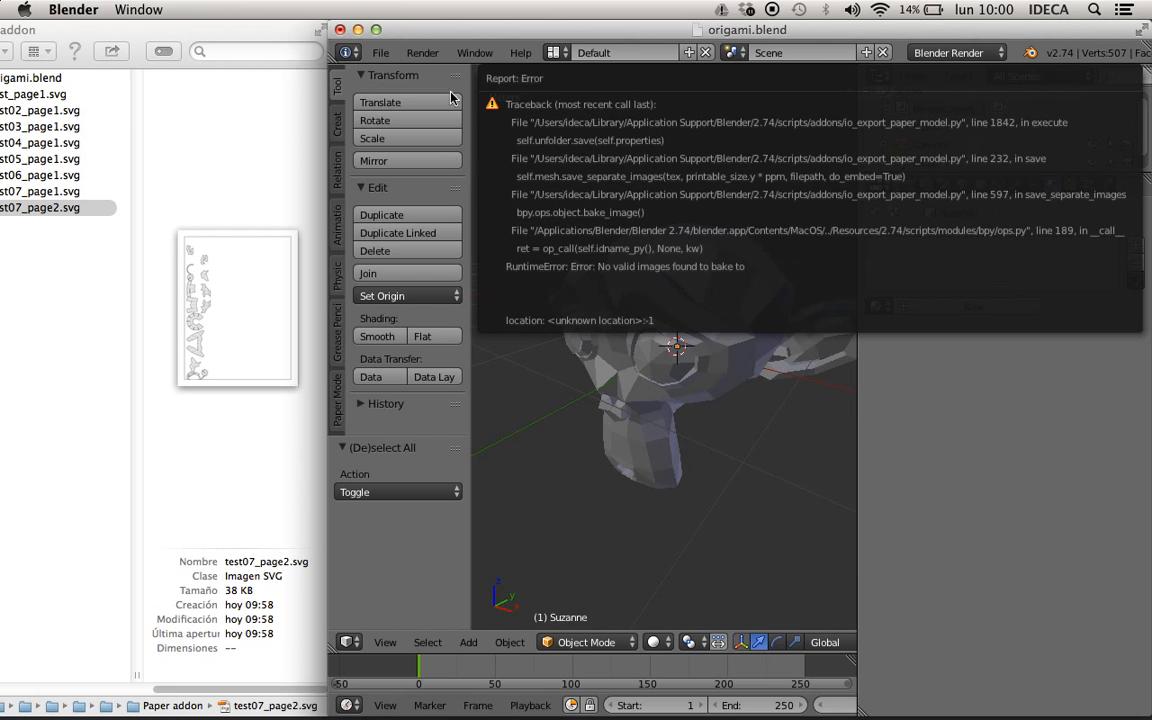
- Export the monkey as an A4 paper model SVG named test08 with No Texture and without tabs or numbers
left_click(380, 52)
mouse_move(428, 400)
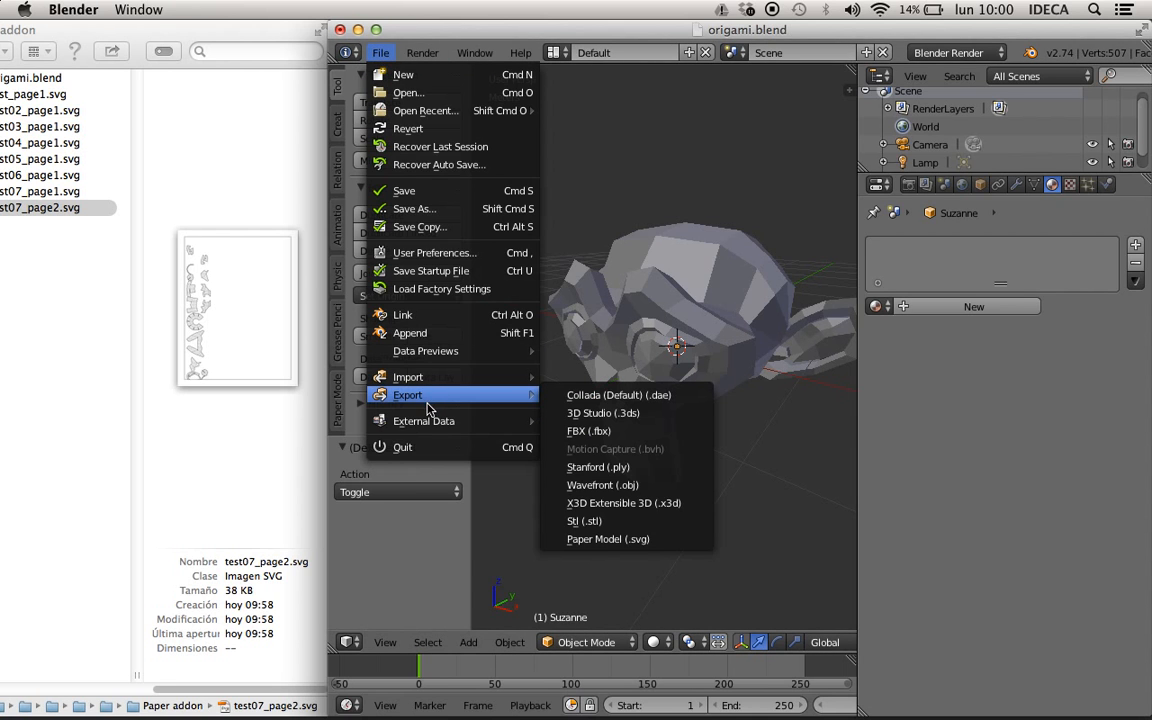
left_click(598, 539)
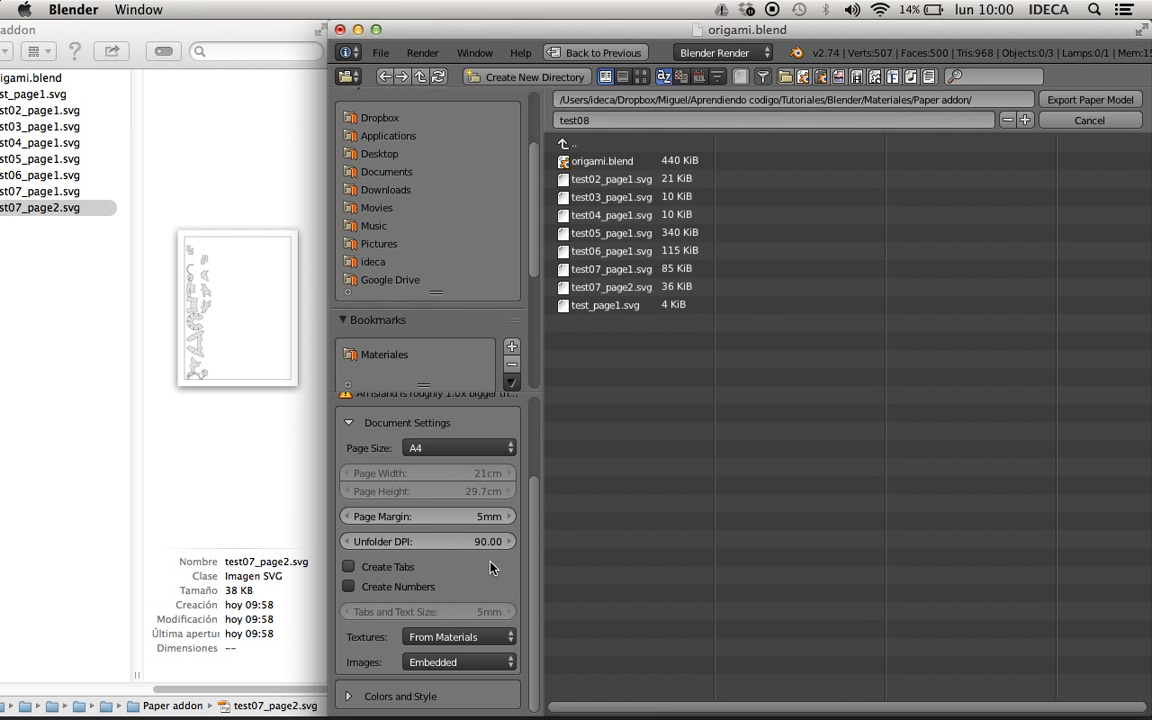
left_click(455, 637)
left_click(458, 618)
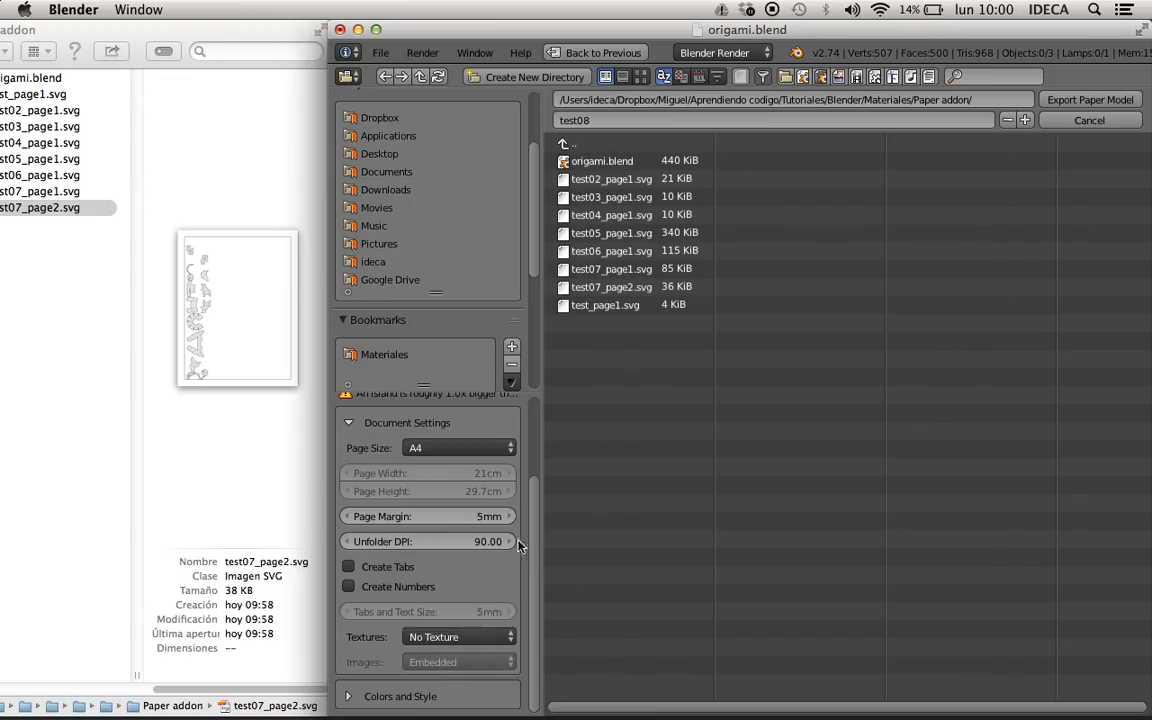
left_click(349, 567)
left_click(349, 587)
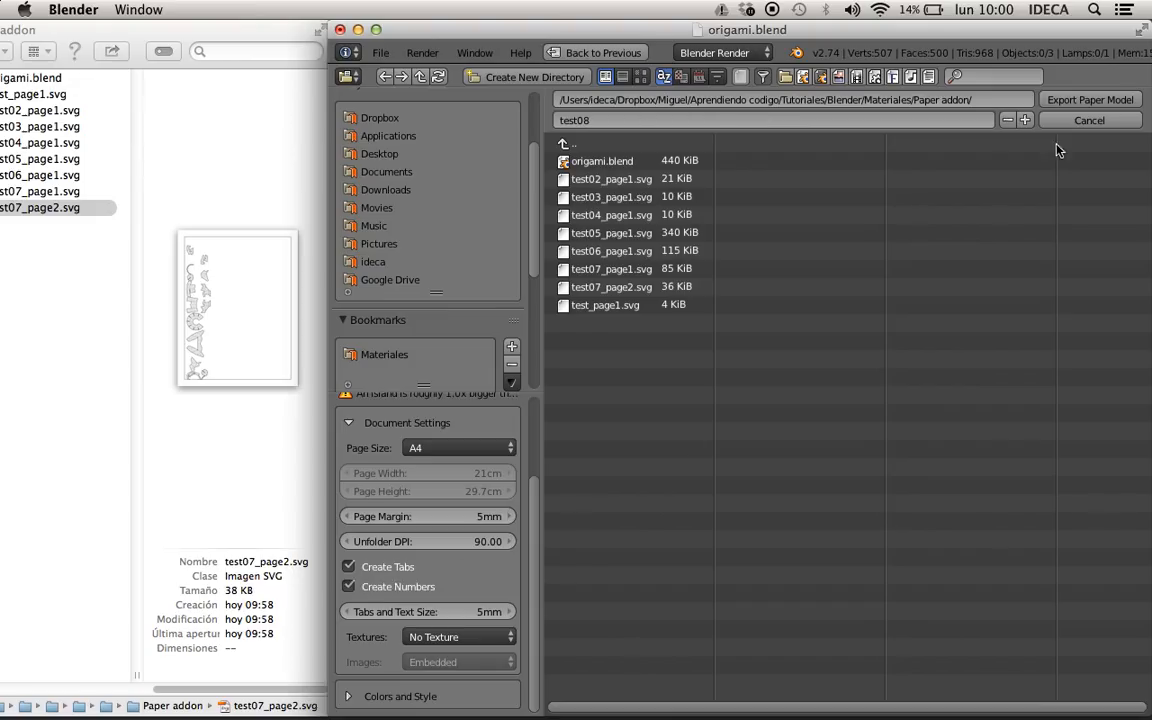
left_click(349, 567)
left_click(349, 587)
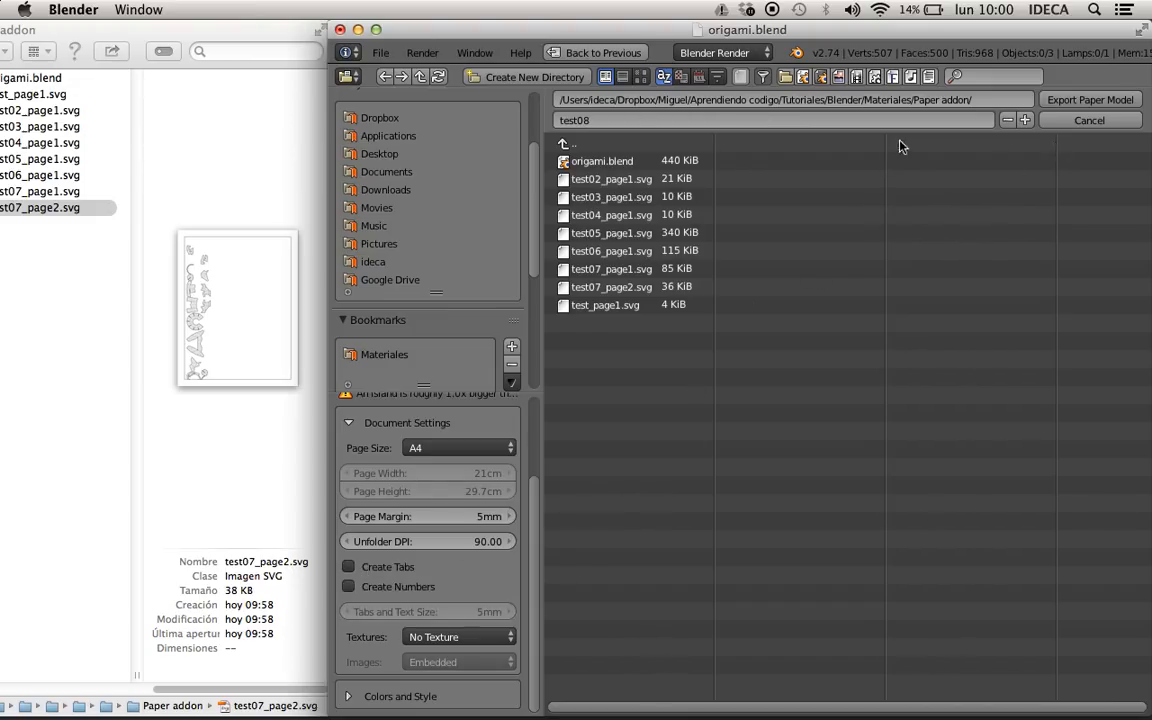
left_click(1090, 100)
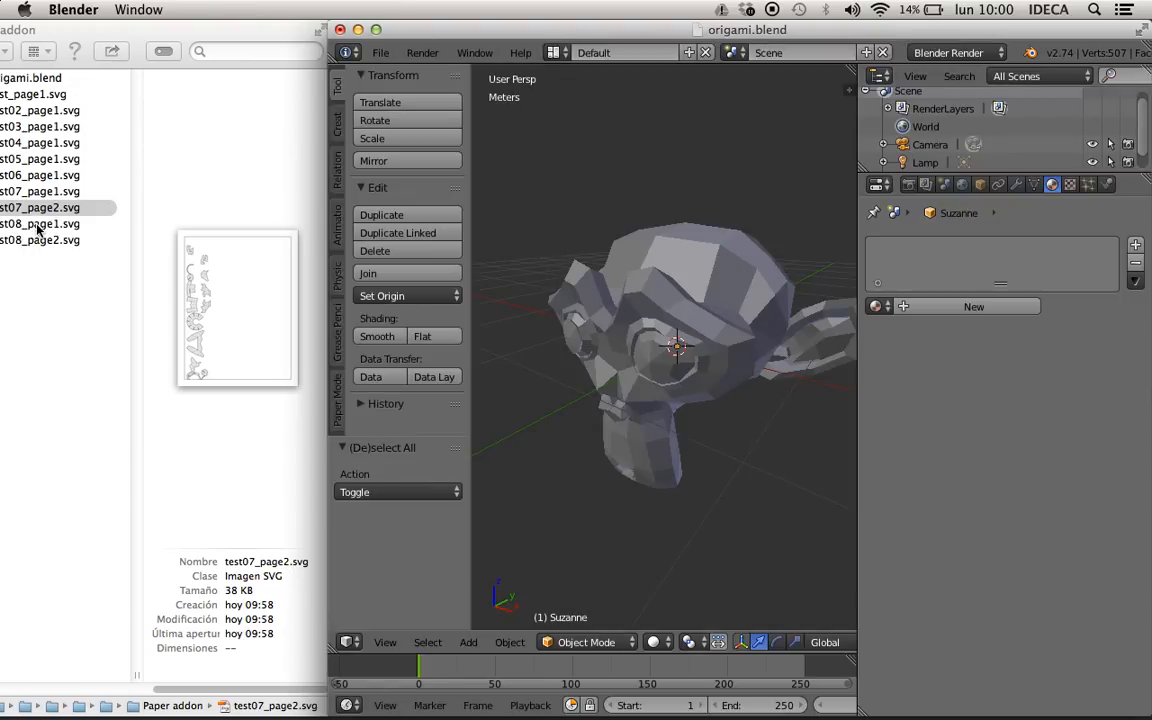
- Switch to Finder and preview test08_page1.svg and test08_page2.svg, examining the shapes and layout of the net islands
left_click(38, 228)
left_click(38, 224)
key("space")
scroll(364, 376, "down", 7)
scroll(364, 376, "up", 7)
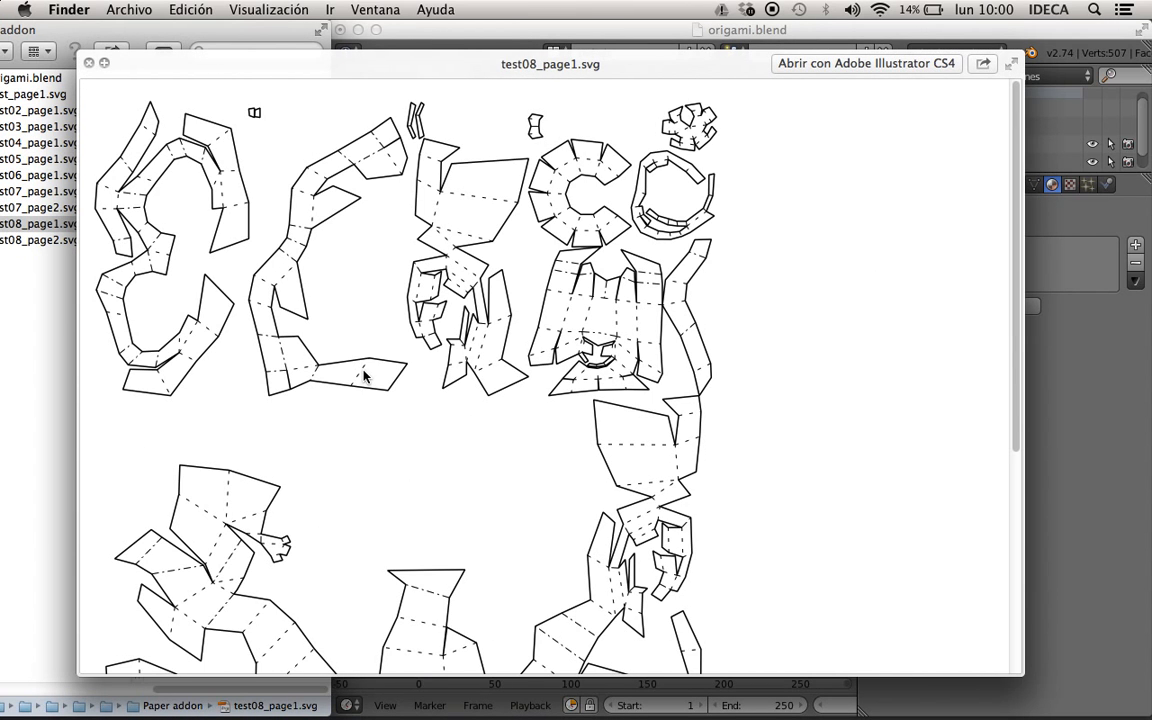
scroll(327, 332, "down", 7)
key("space")
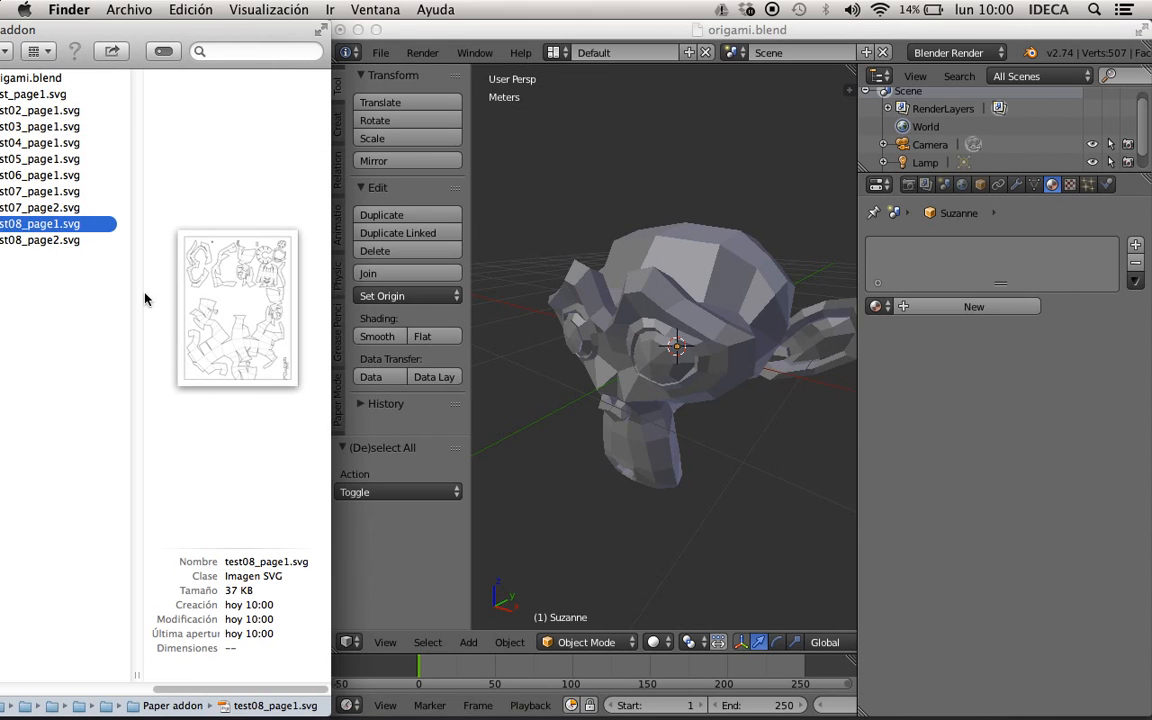
left_click(44, 244)
key("space")
key("space")
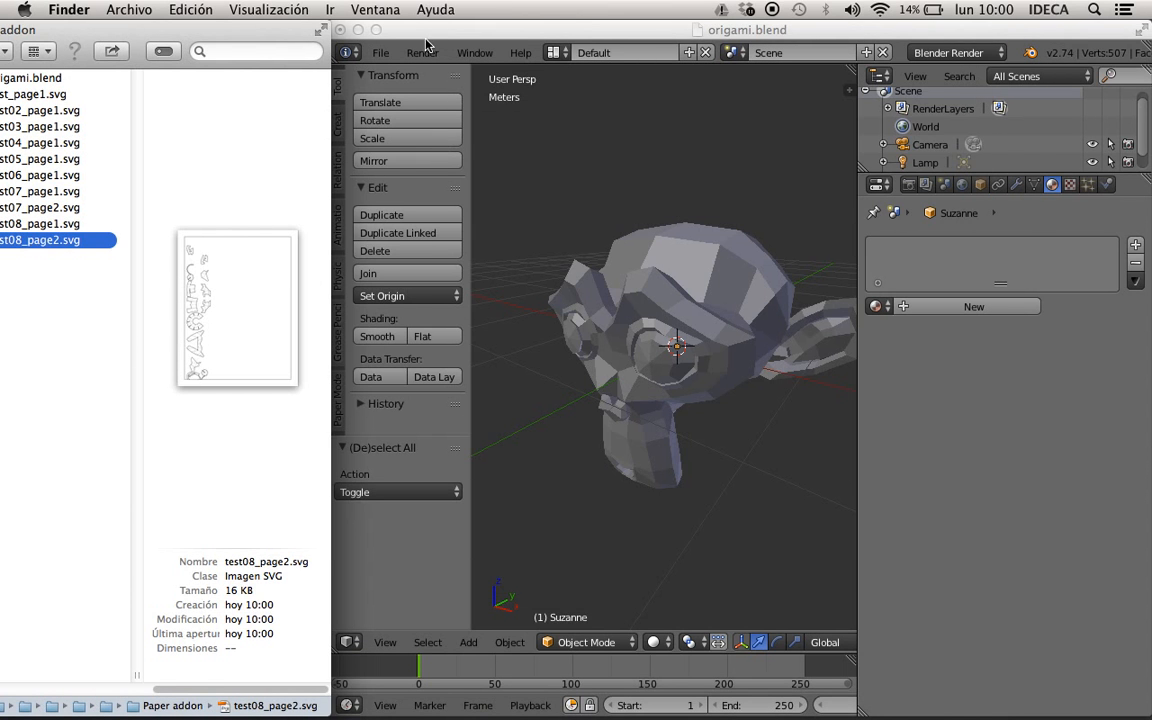
- Switch to Blender, delete the monkey and add a torus mesh in its place
left_click(393, 49)
key("x")
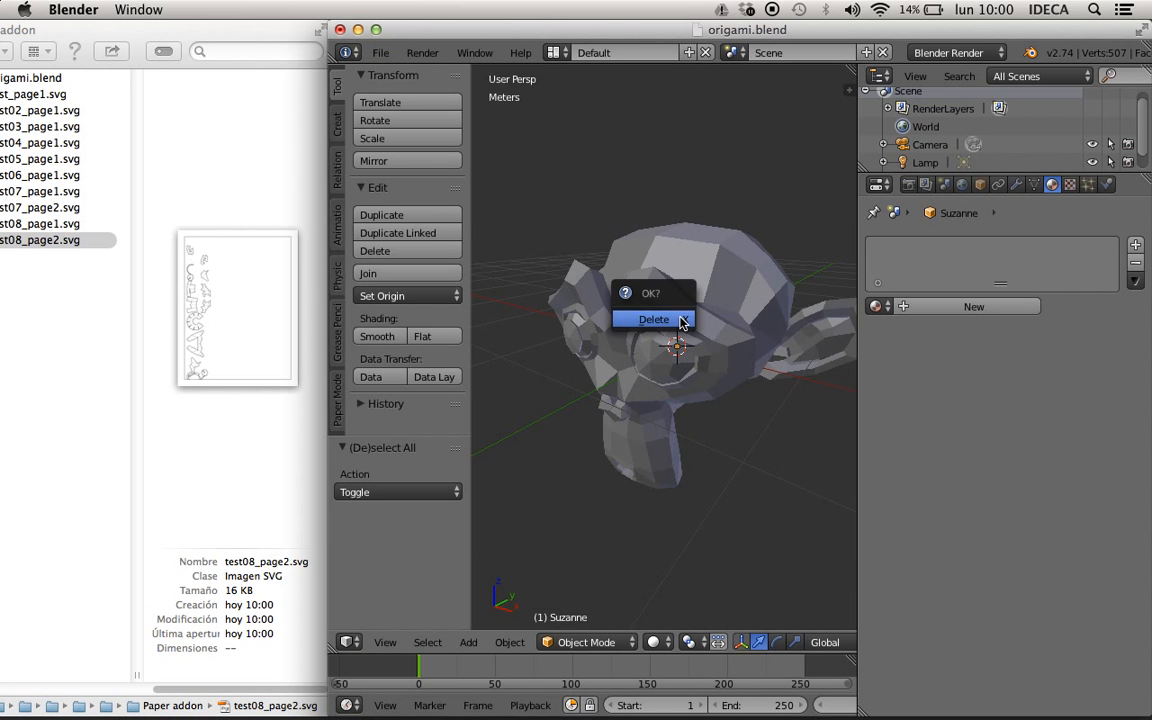
right_click(685, 295)
key("x")
left_click(690, 295)
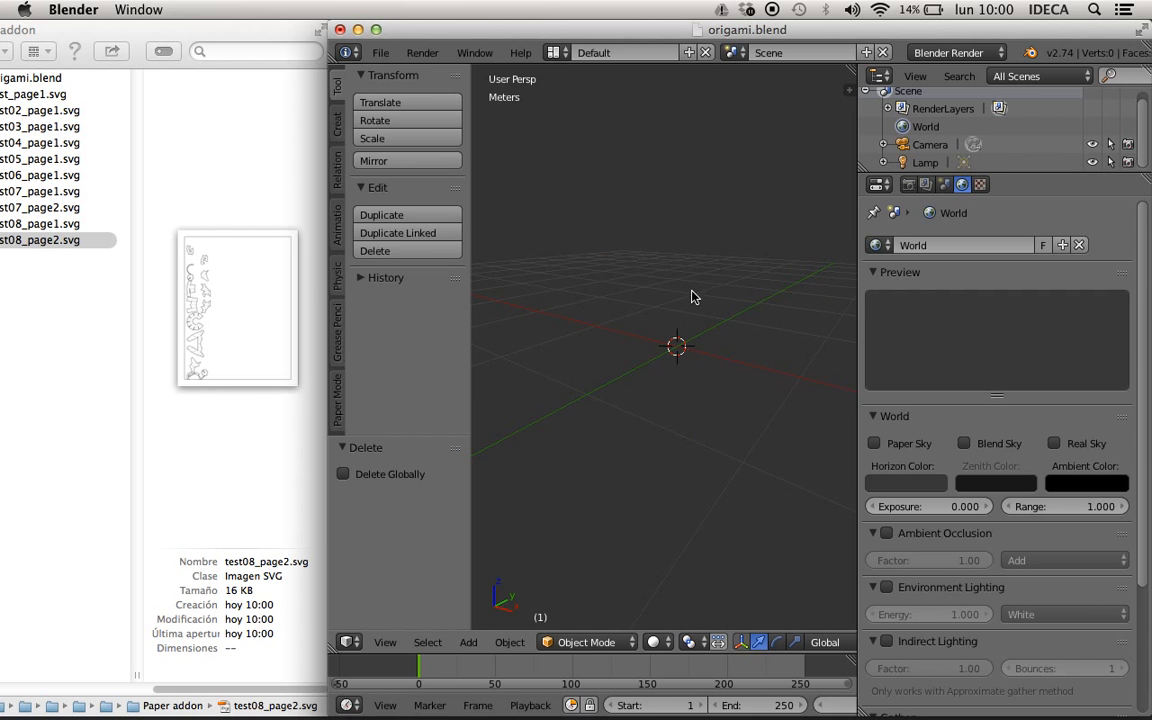
key("shift+a")
left_click(748, 419)
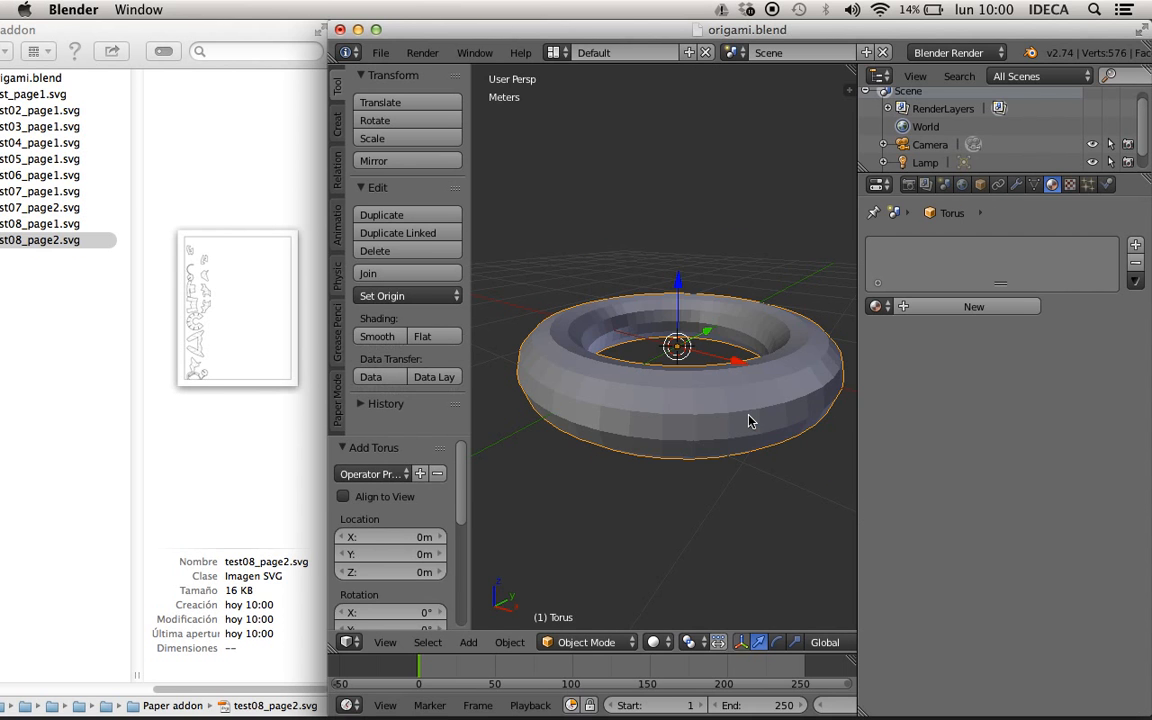
- Try to export the torus as an A4 paper model SVG named test08 with tabs and numbers
left_click(380, 52)
mouse_move(432, 395)
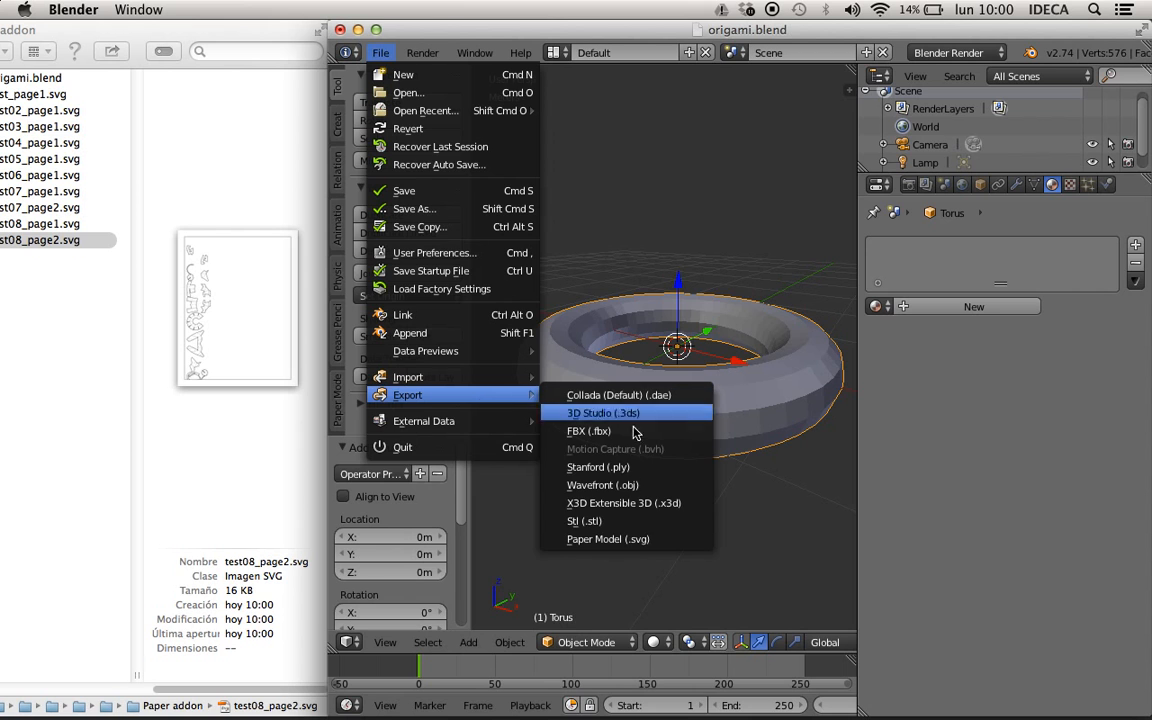
left_click(608, 539)
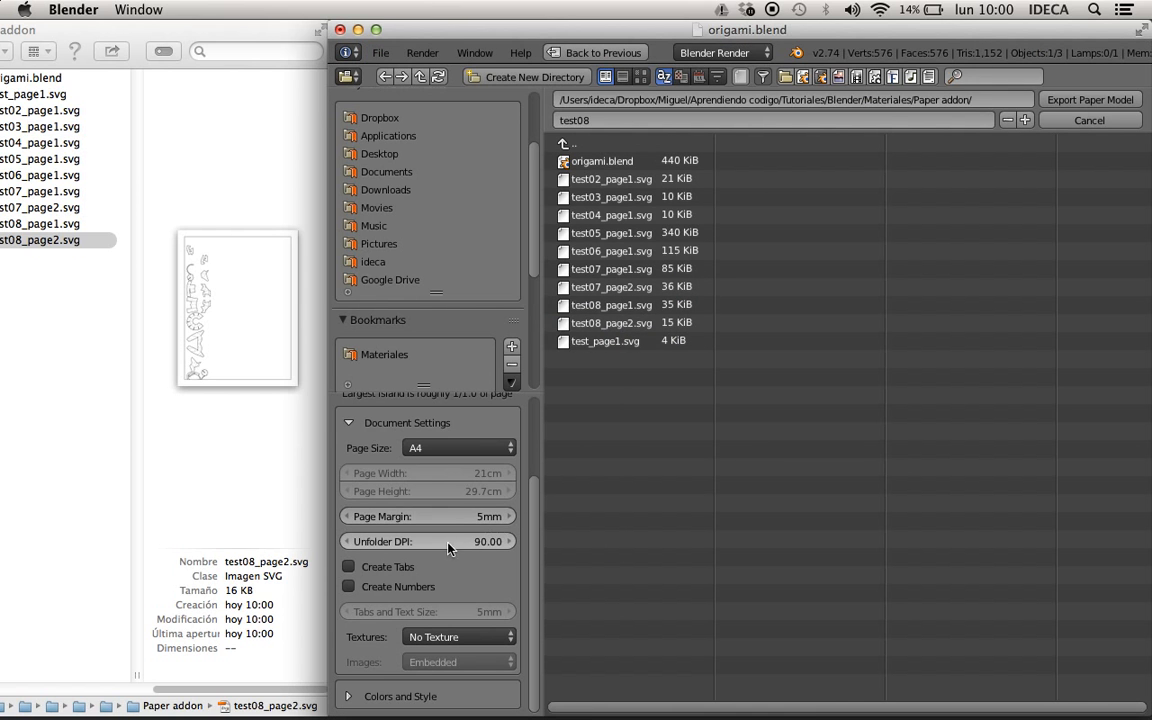
left_click(349, 566)
left_click(349, 587)
left_click(1100, 100)
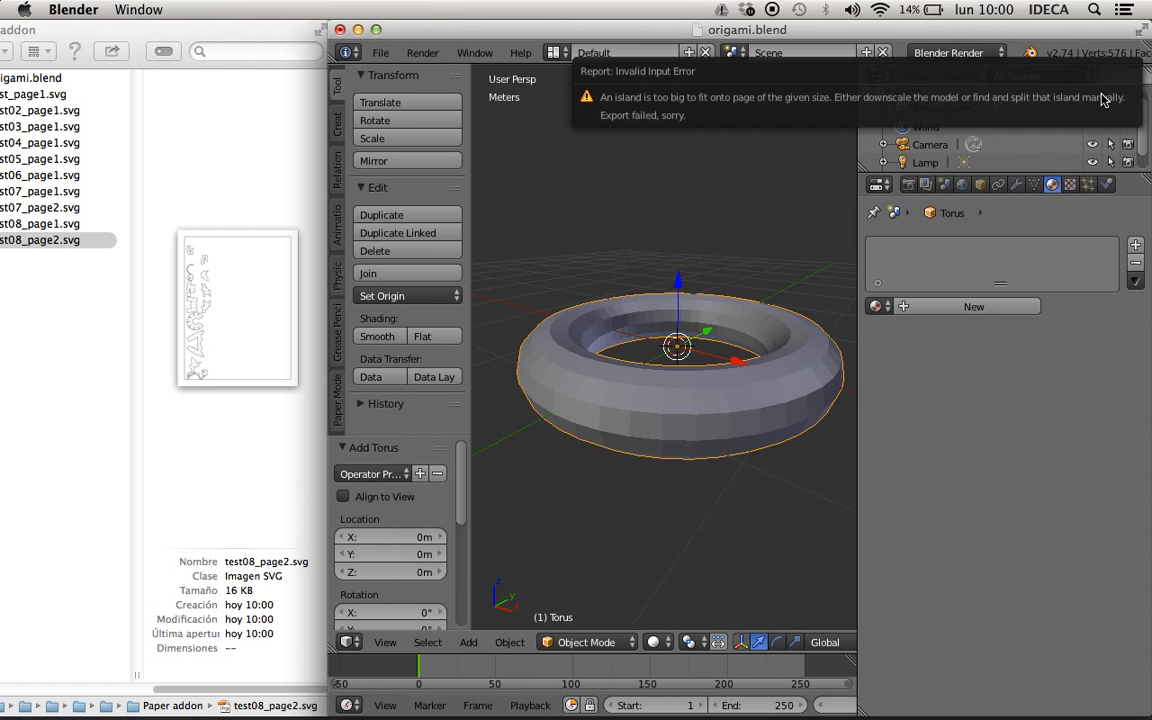
- Export the torus as an A4 paper model SVG named test08 at 1:50 scale with tabs and numbers and No Texture
left_click(380, 53)
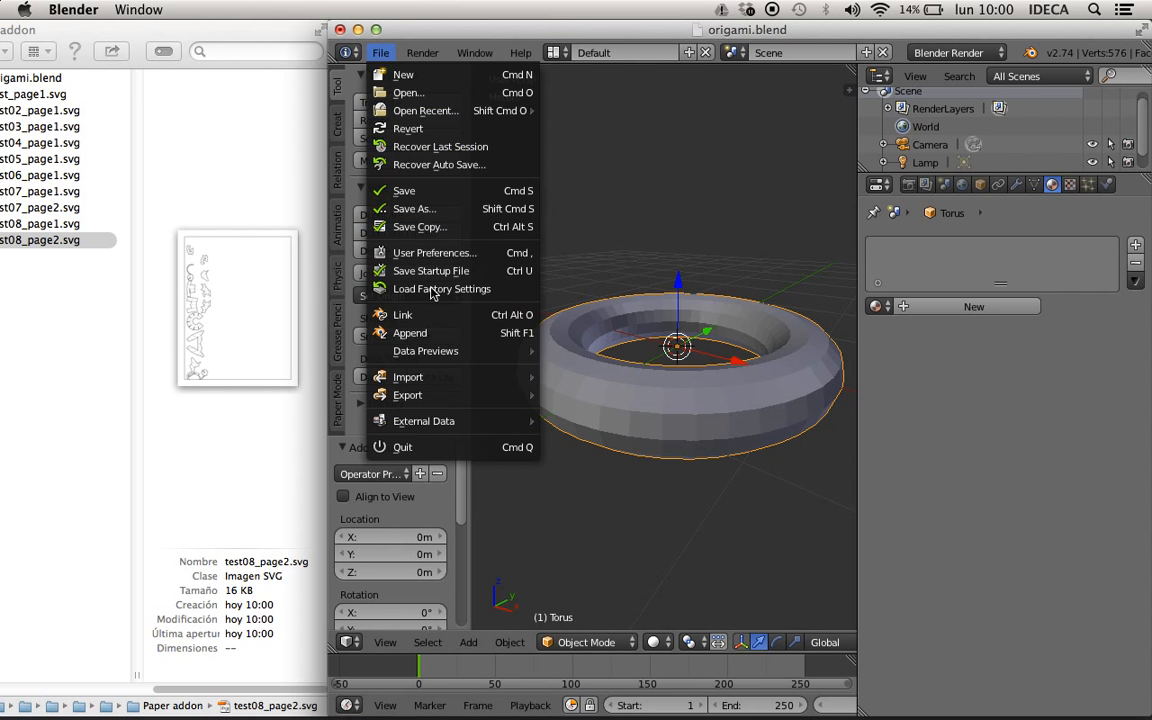
mouse_move(460, 395)
left_click(638, 539)
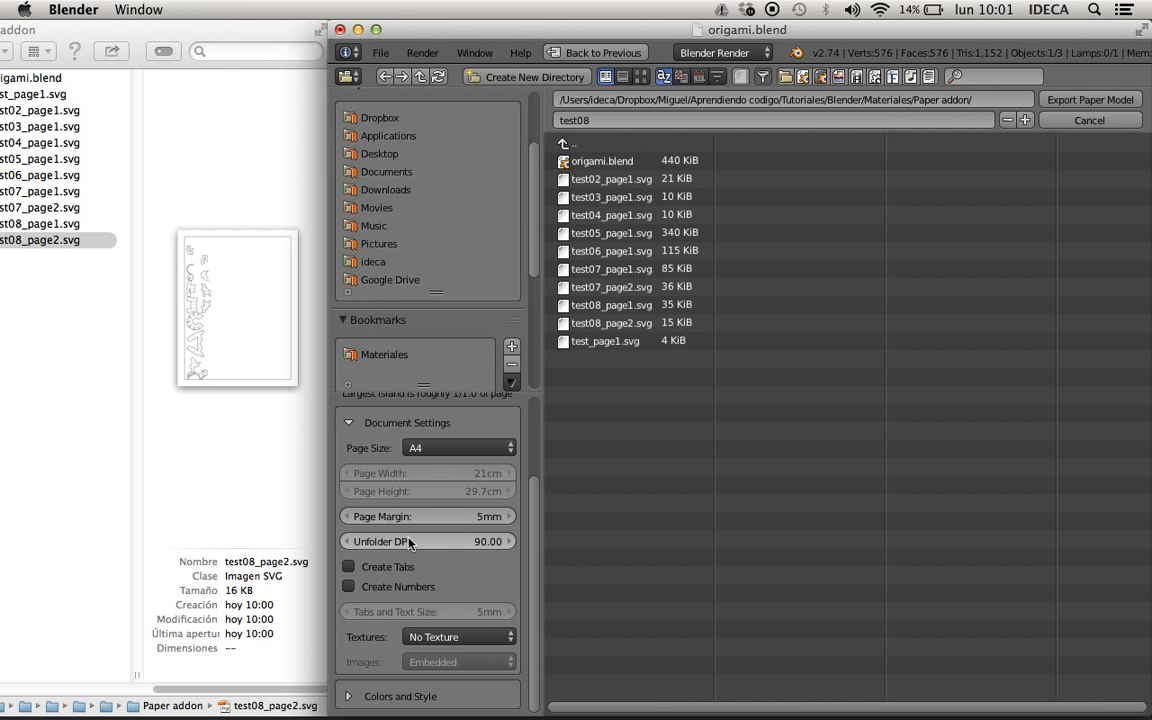
left_click(348, 567)
left_click(348, 587)
scroll(463, 478, "up", 4)
left_click(470, 477)
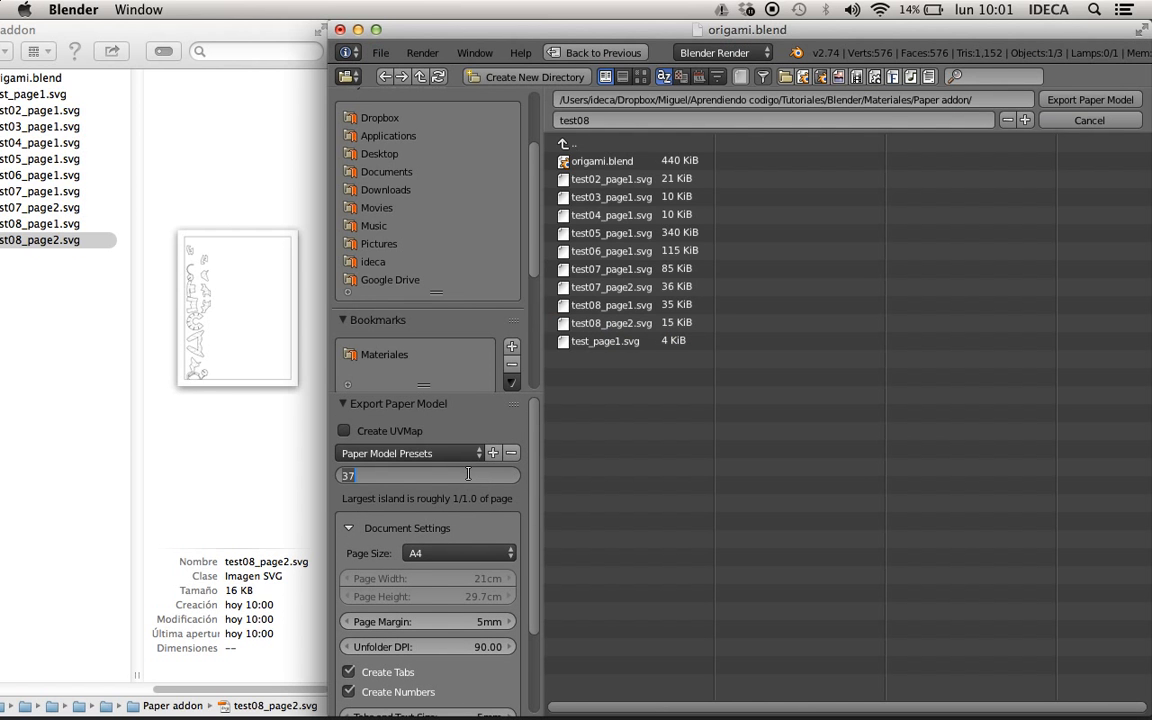
type("50")
key("Return")
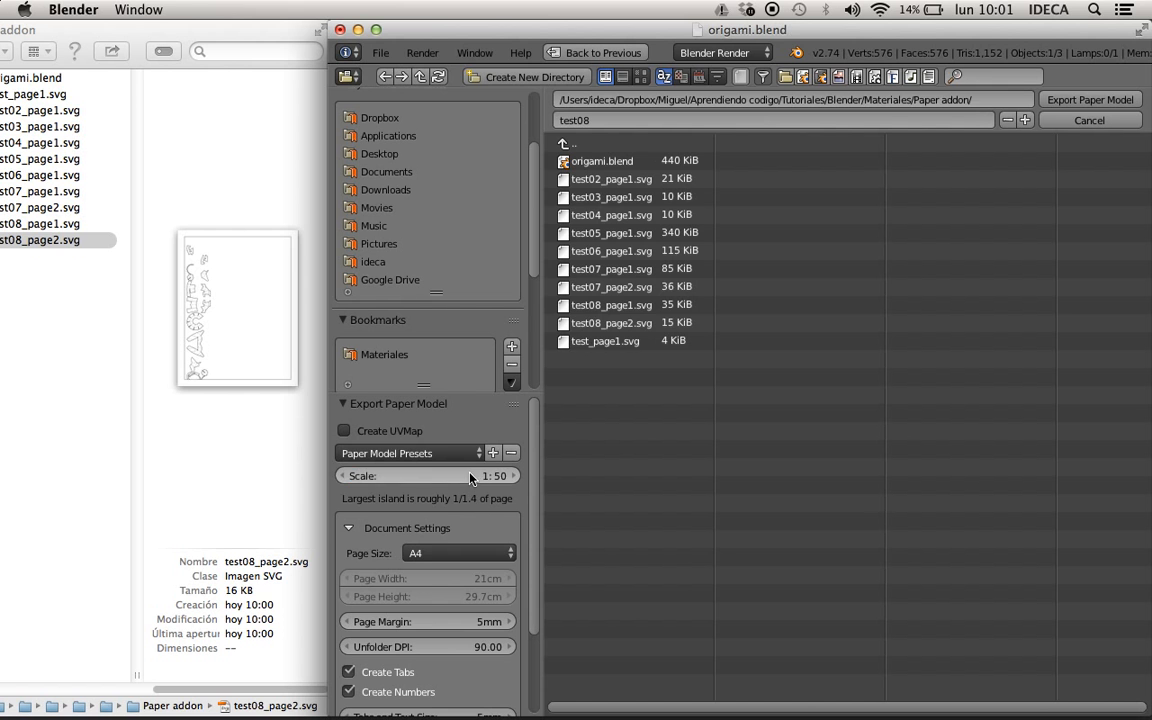
left_click(1060, 100)
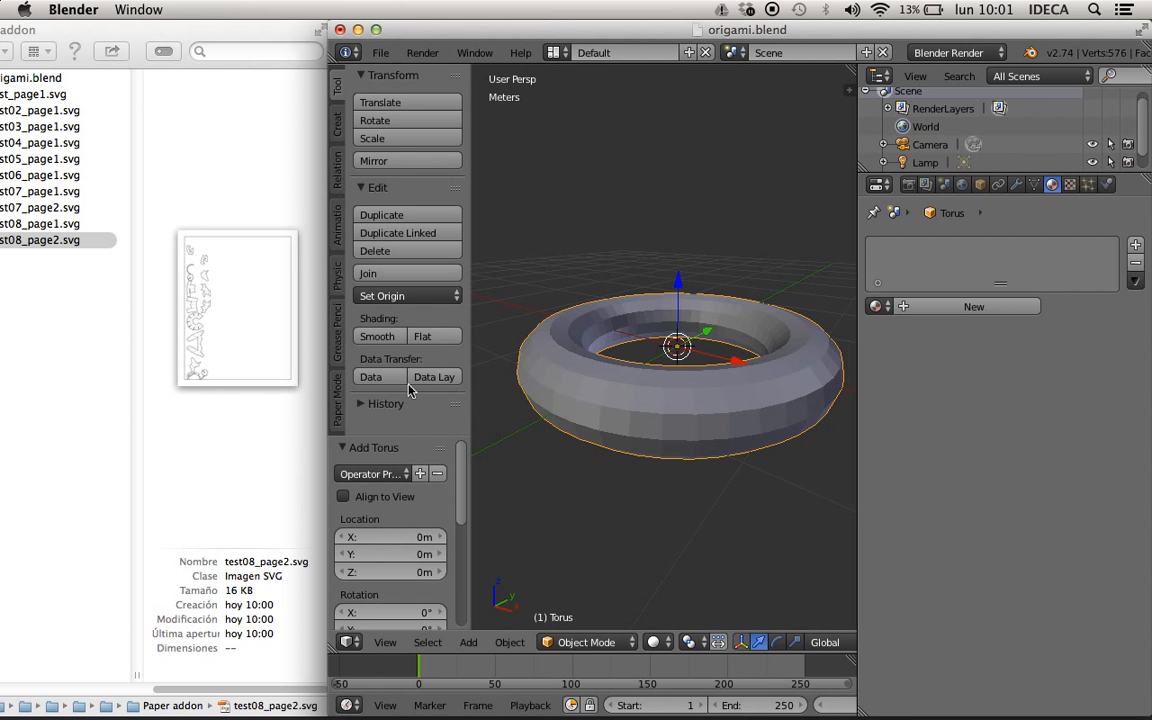
- Switch to Finder and preview test08_page1.svg, examining the shapes, tabs and numbering of the torus net islands
left_click(45, 233)
left_click(43, 222)
key("space")
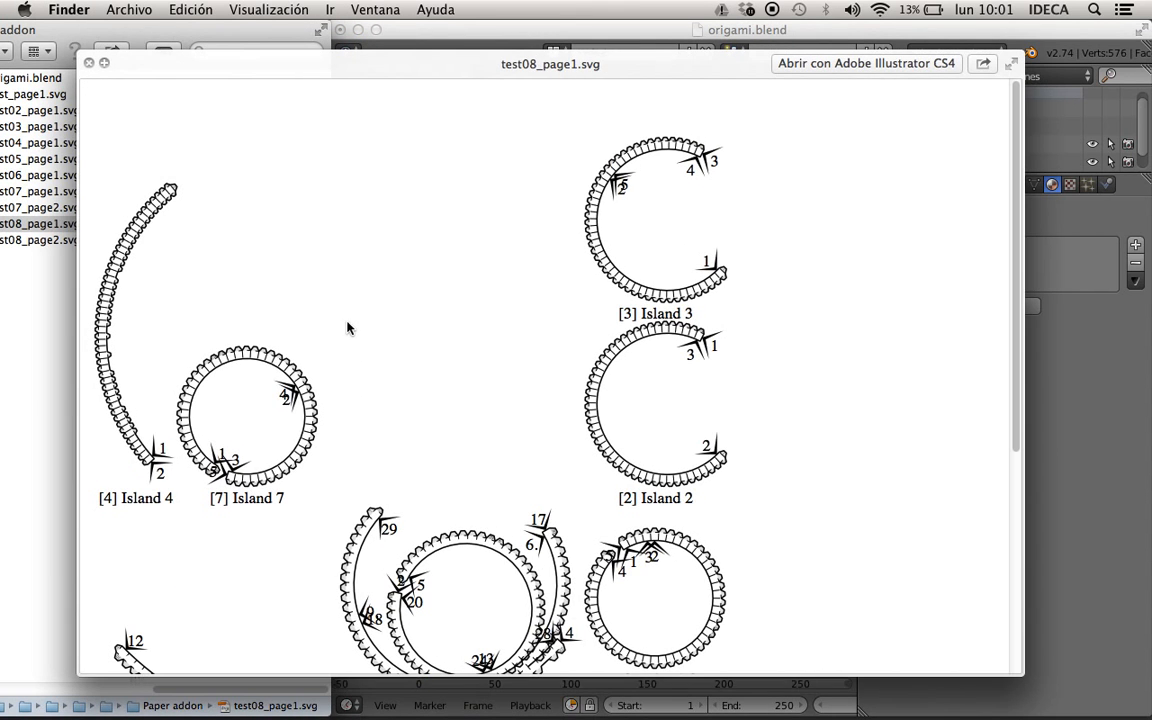
scroll(614, 350, "down", 5)
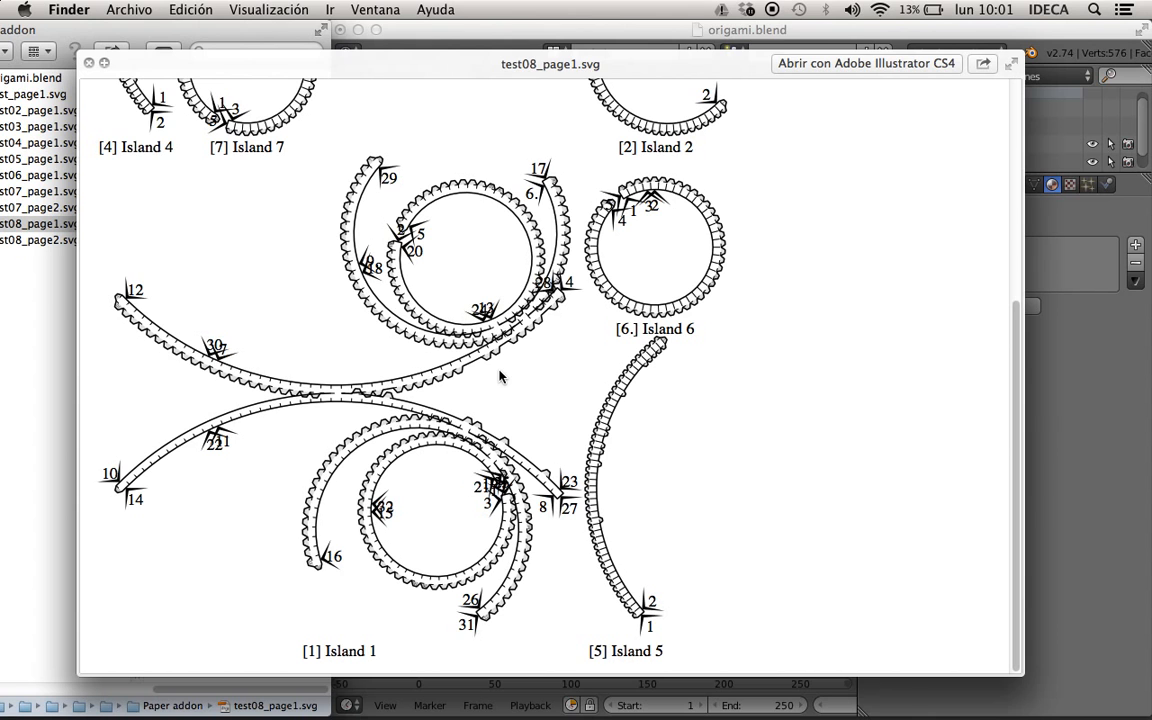
scroll(500, 378, "up", 5)
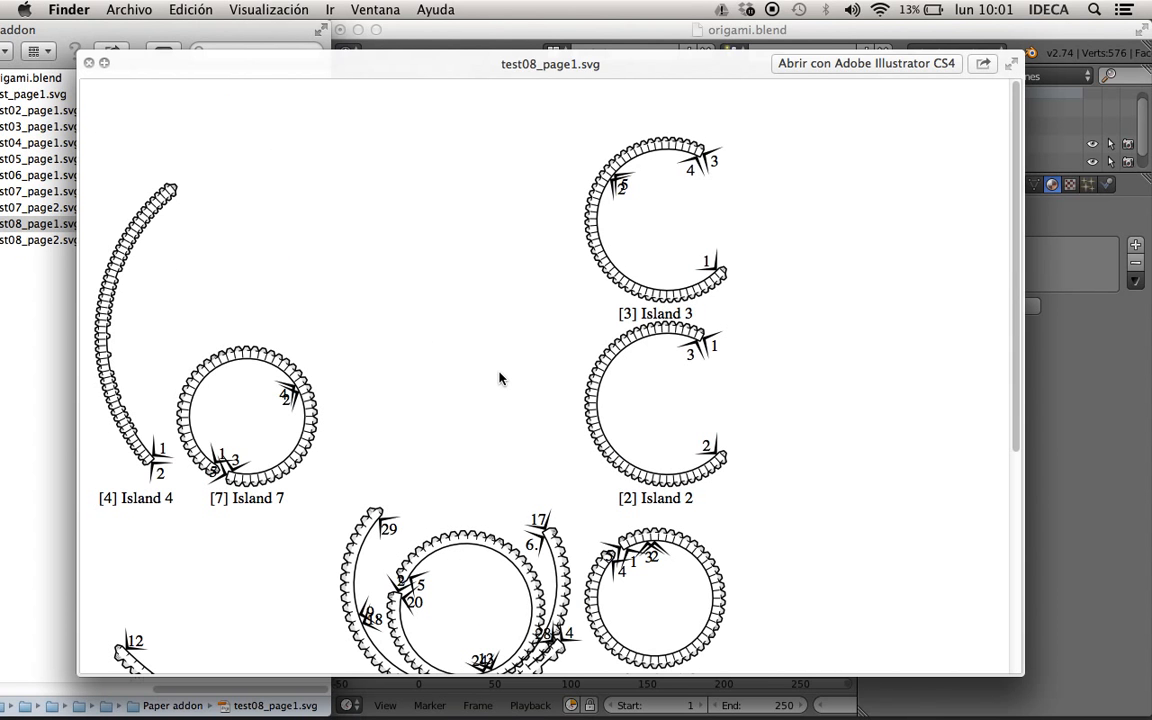
scroll(500, 378, "down", 4)
scroll(500, 378, "down", 2)
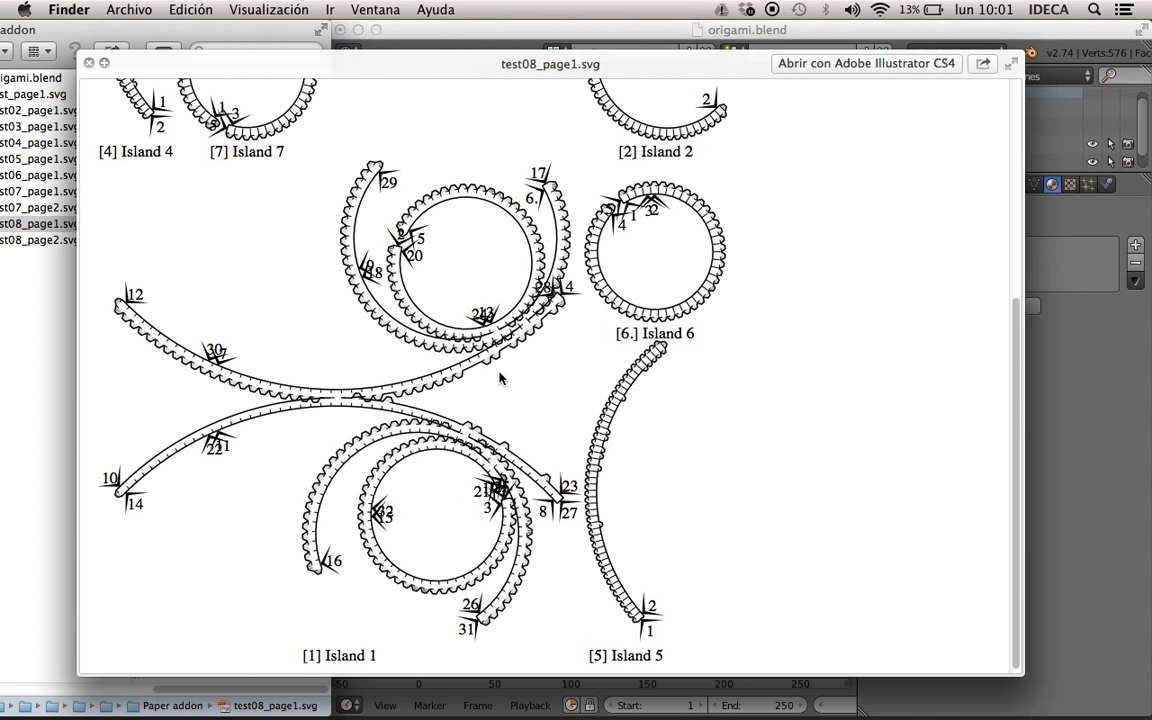
scroll(500, 378, "up", 2)
scroll(500, 378, "up", 5)
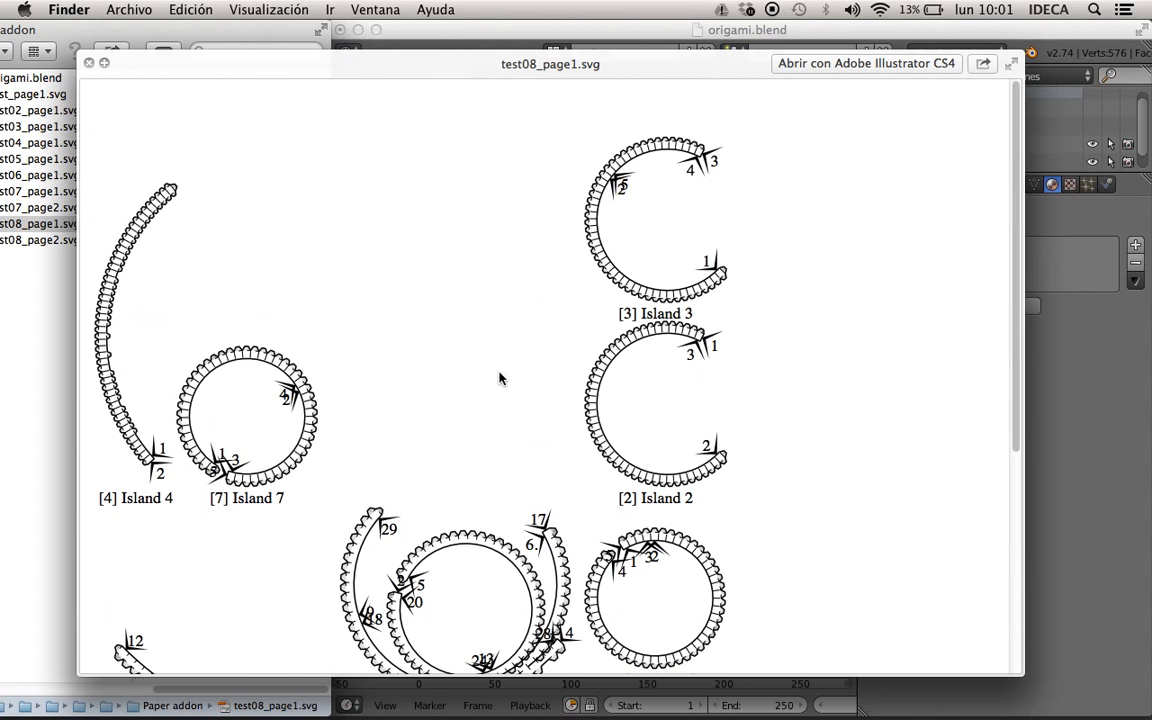
scroll(500, 376, "down", 7)
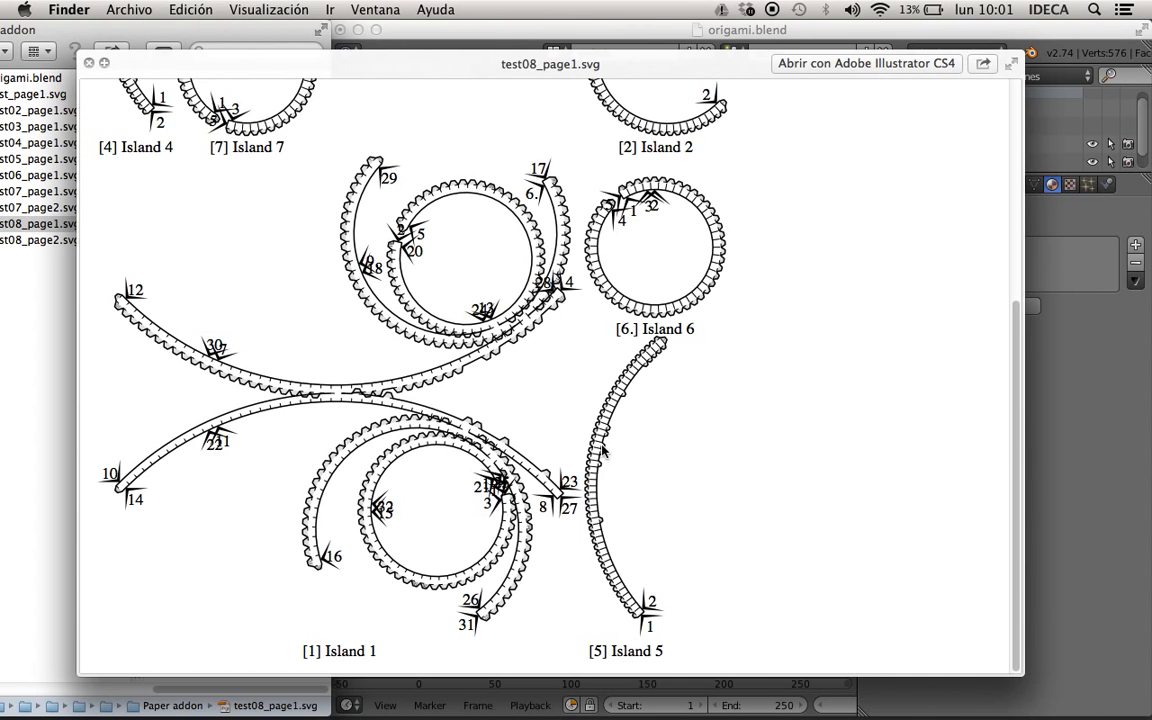
scroll(603, 452, "up", 8)
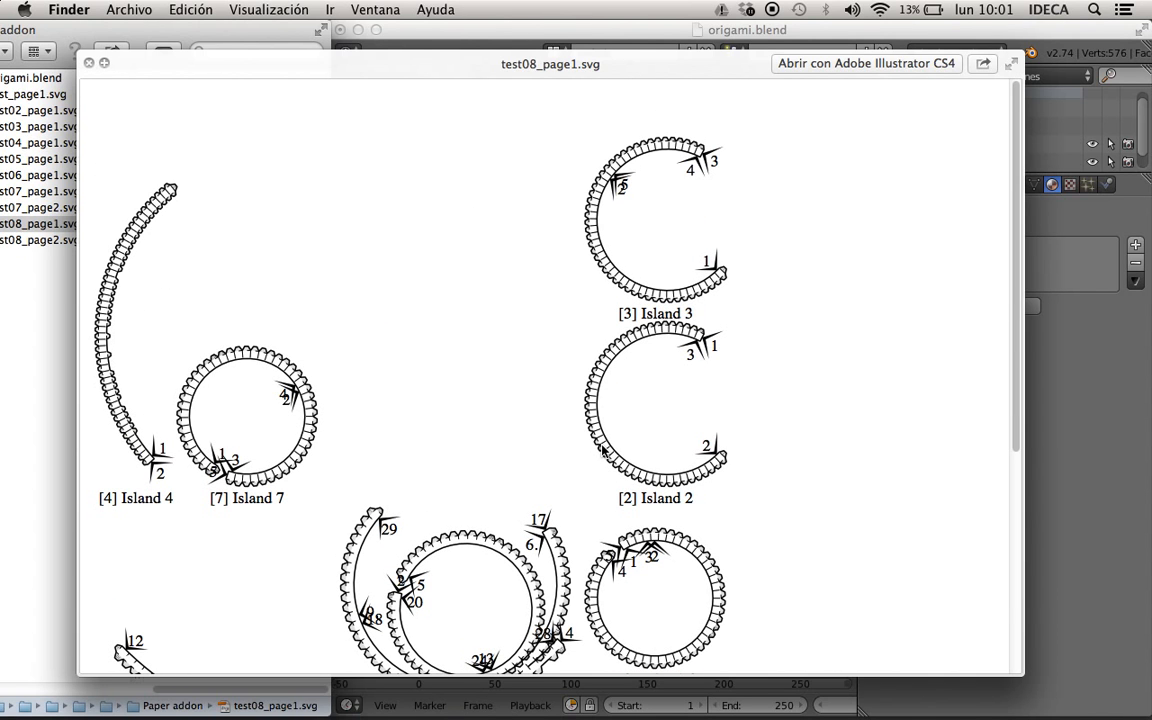